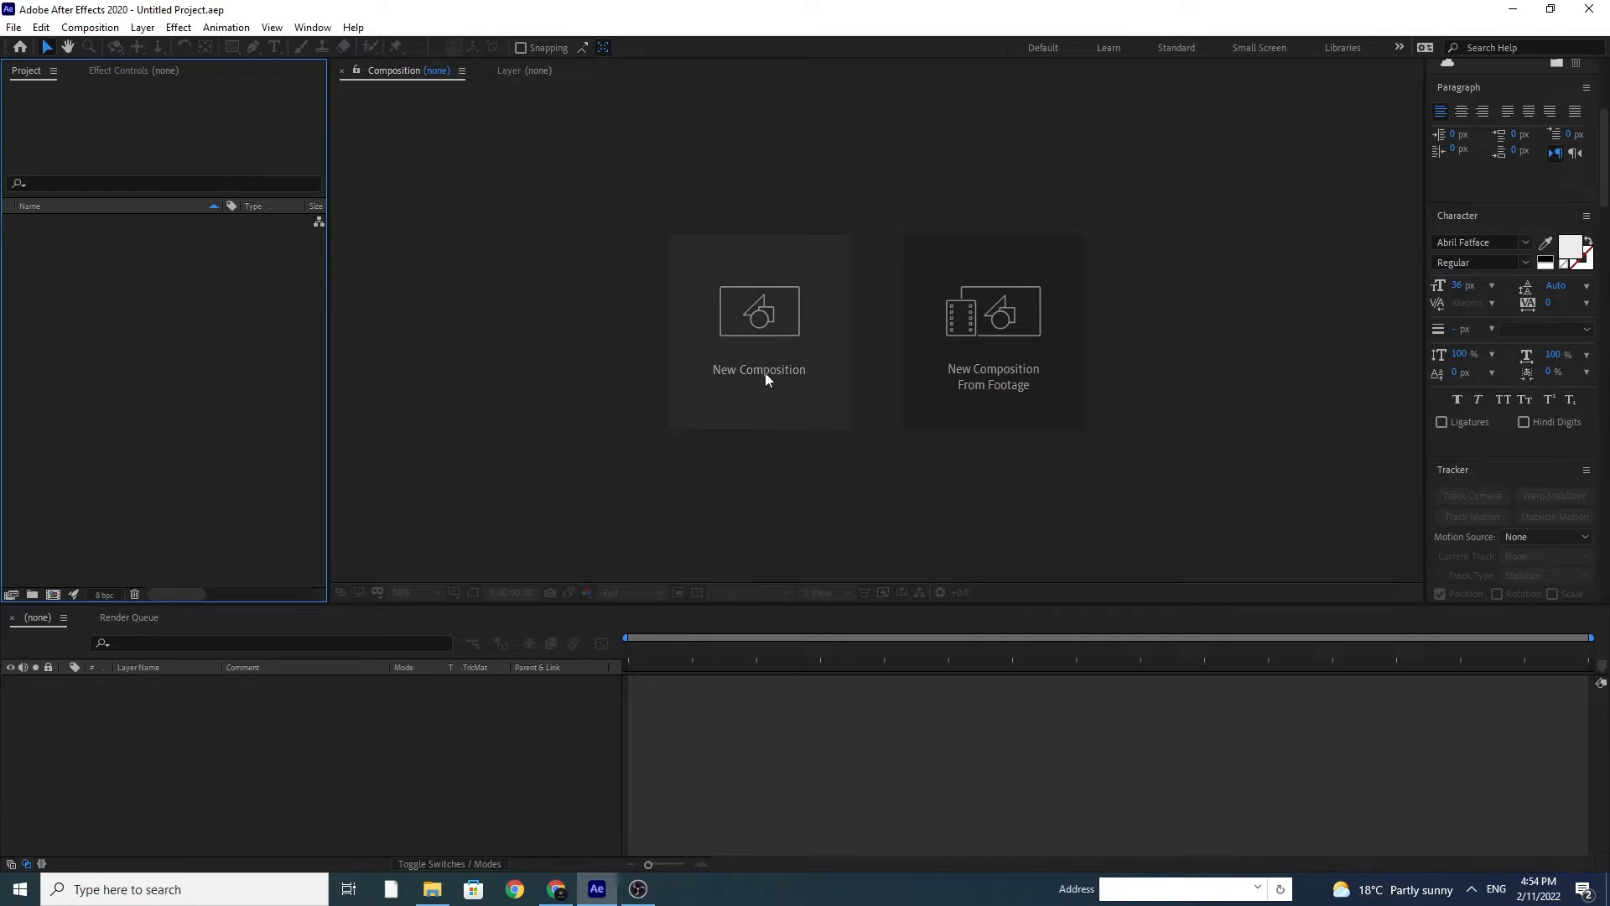
Step: Create a 1920 × 1080, 30 fps, 10-second composition and add a black, composition-sized solid named BG
click(765, 335)
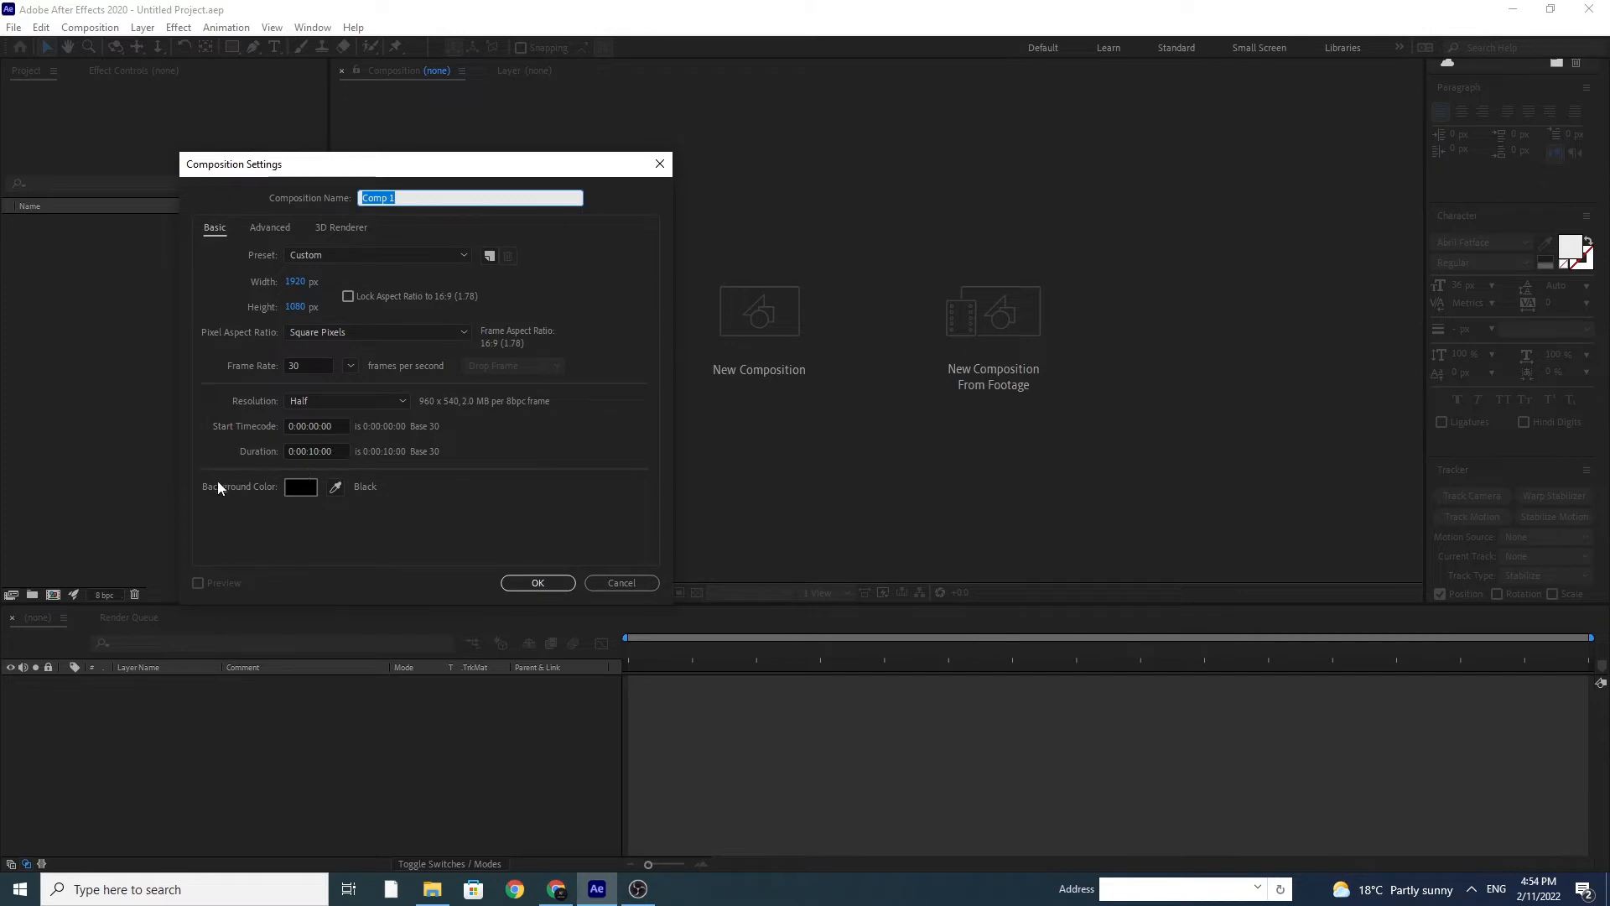
click(533, 585)
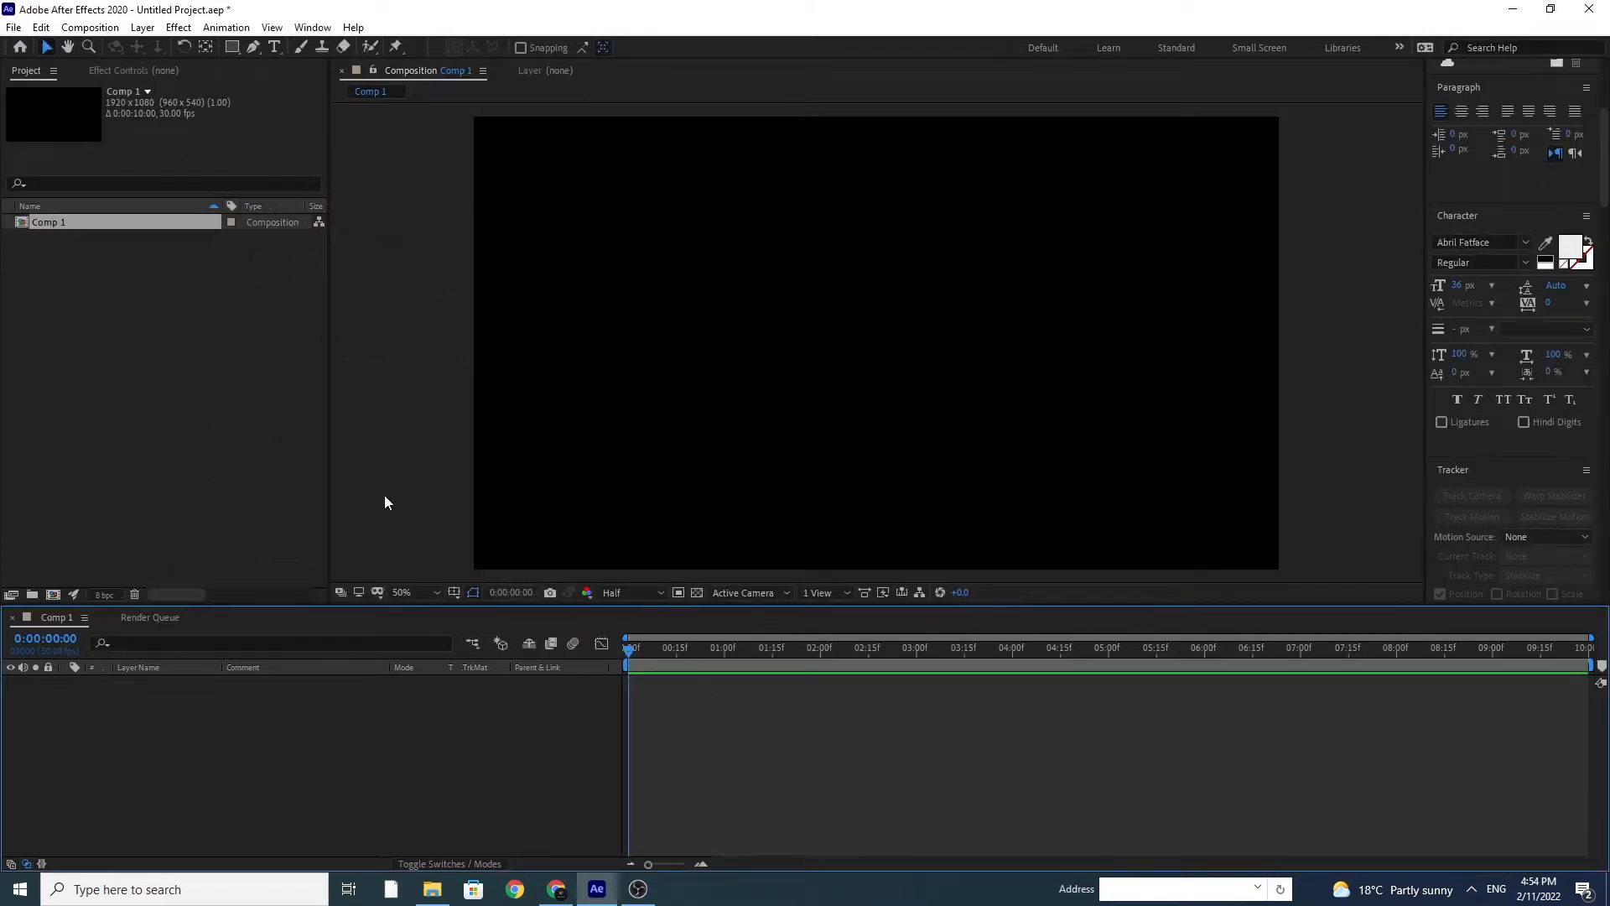
click(143, 28)
mouse_move(151, 48)
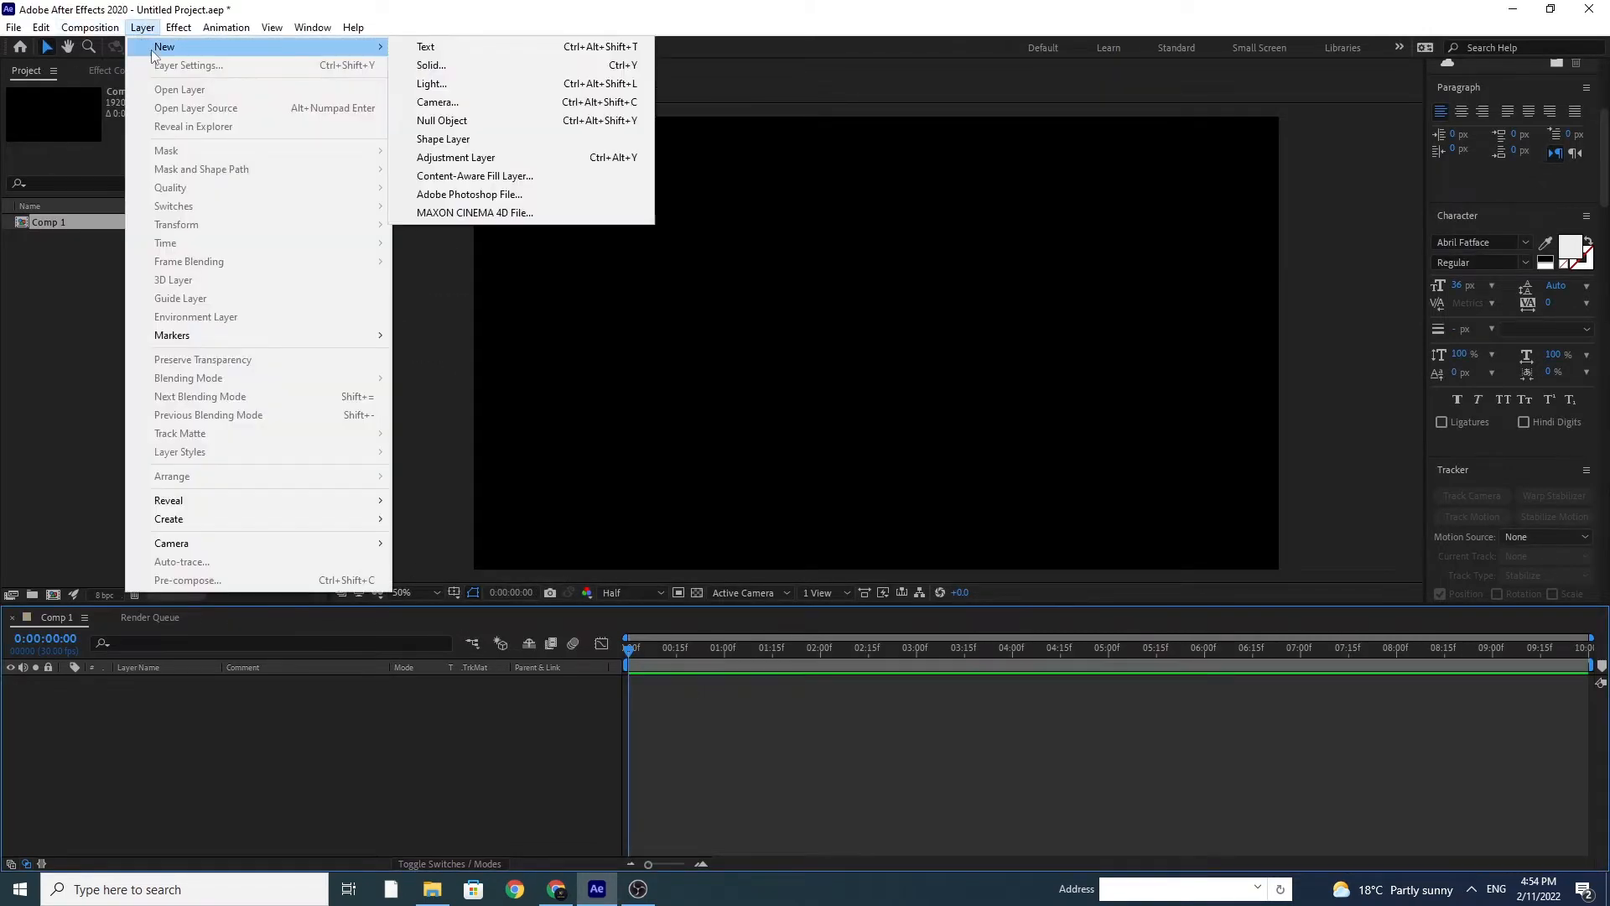
click(428, 66)
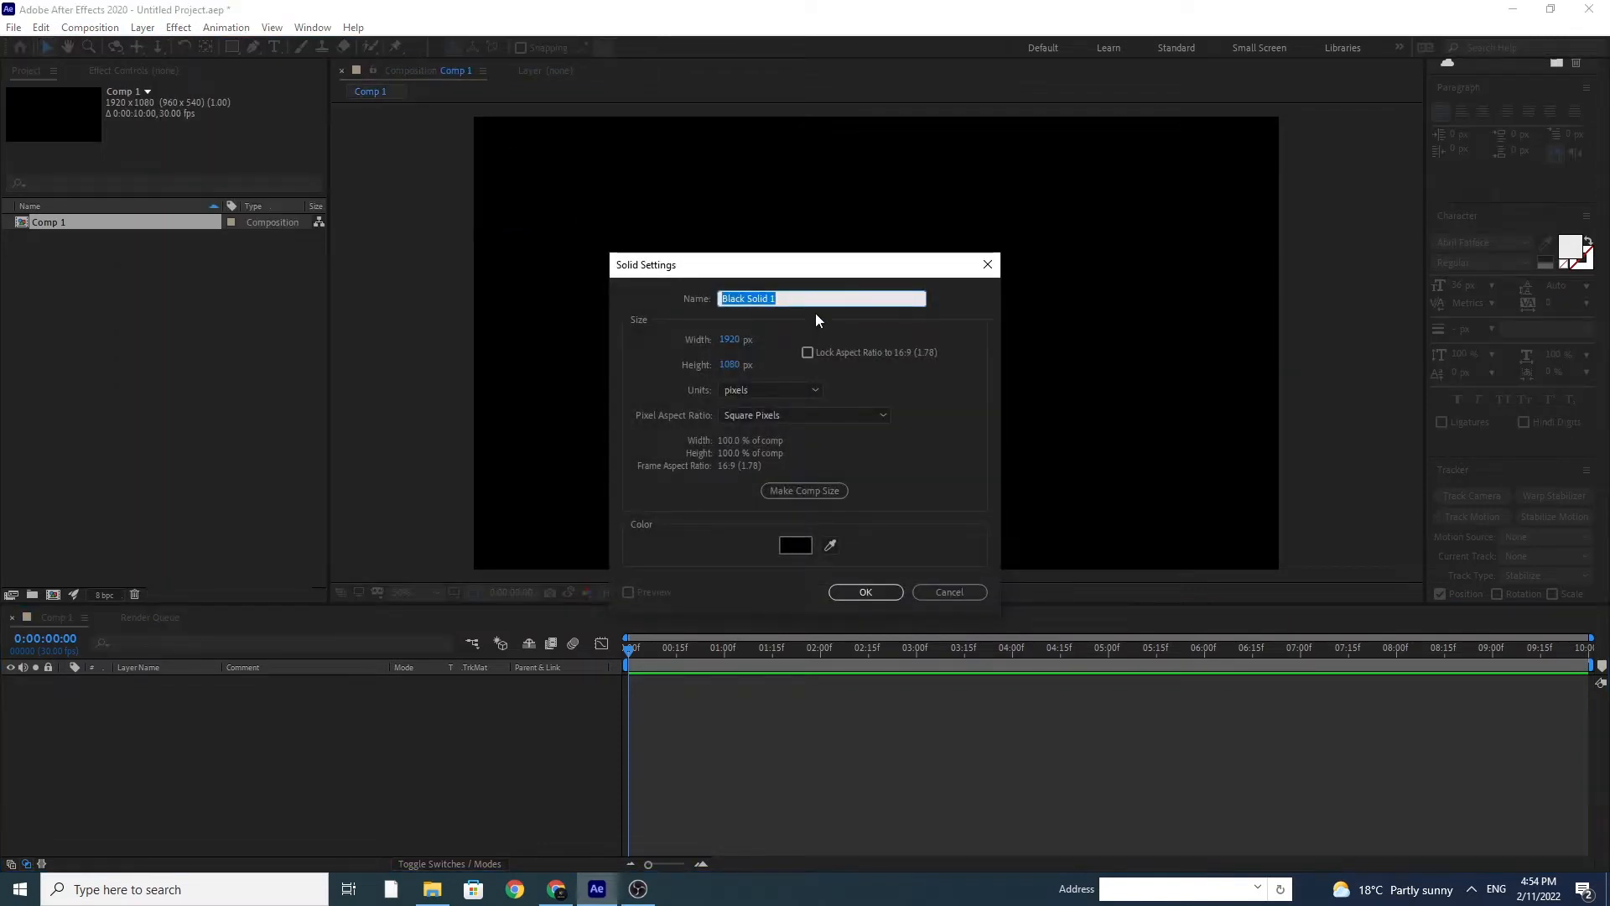
text(BG)
click(767, 490)
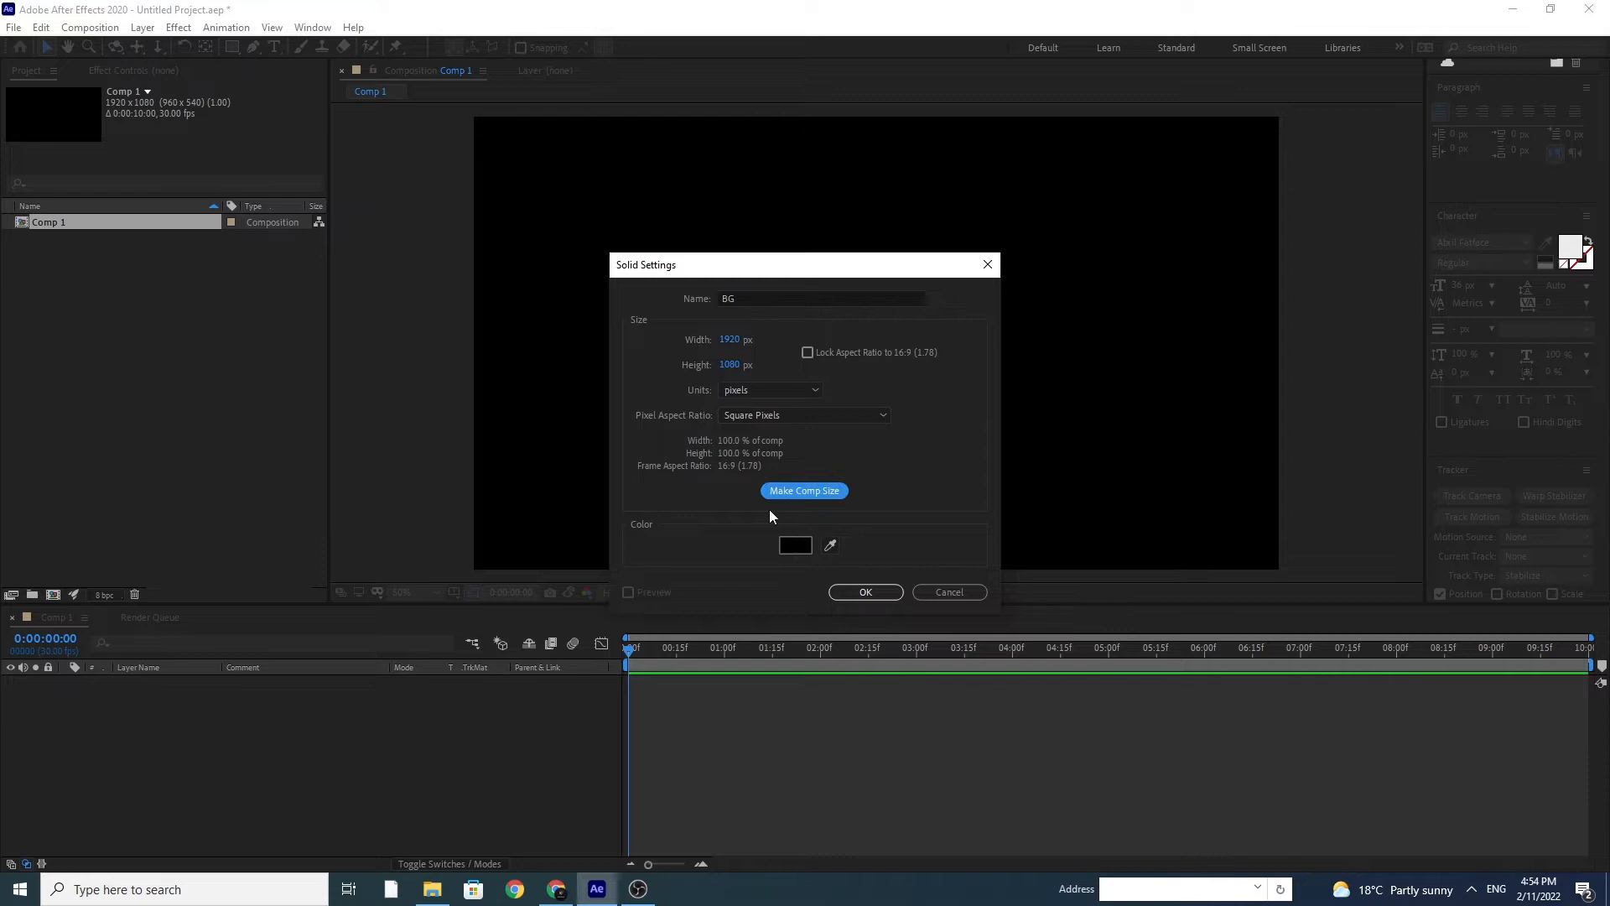
click(865, 593)
Step: Apply a Gradient Ramp to the BG layer, set it to Radial Ramp and move its start to the frame's centre, about 962, 530
click(178, 27)
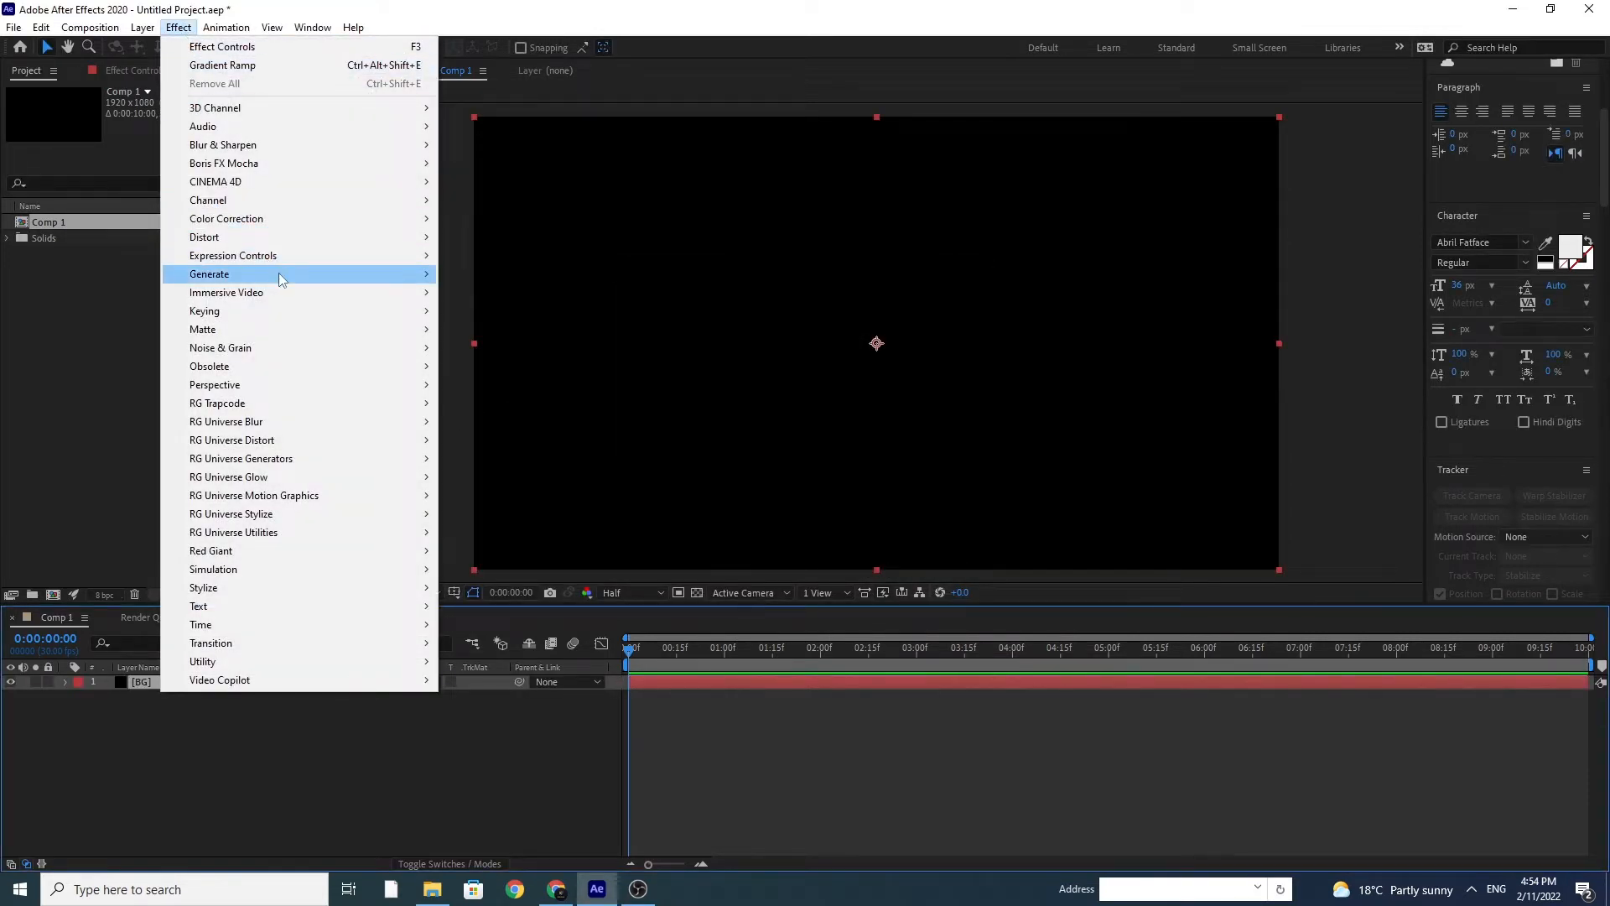
mouse_move(269, 275)
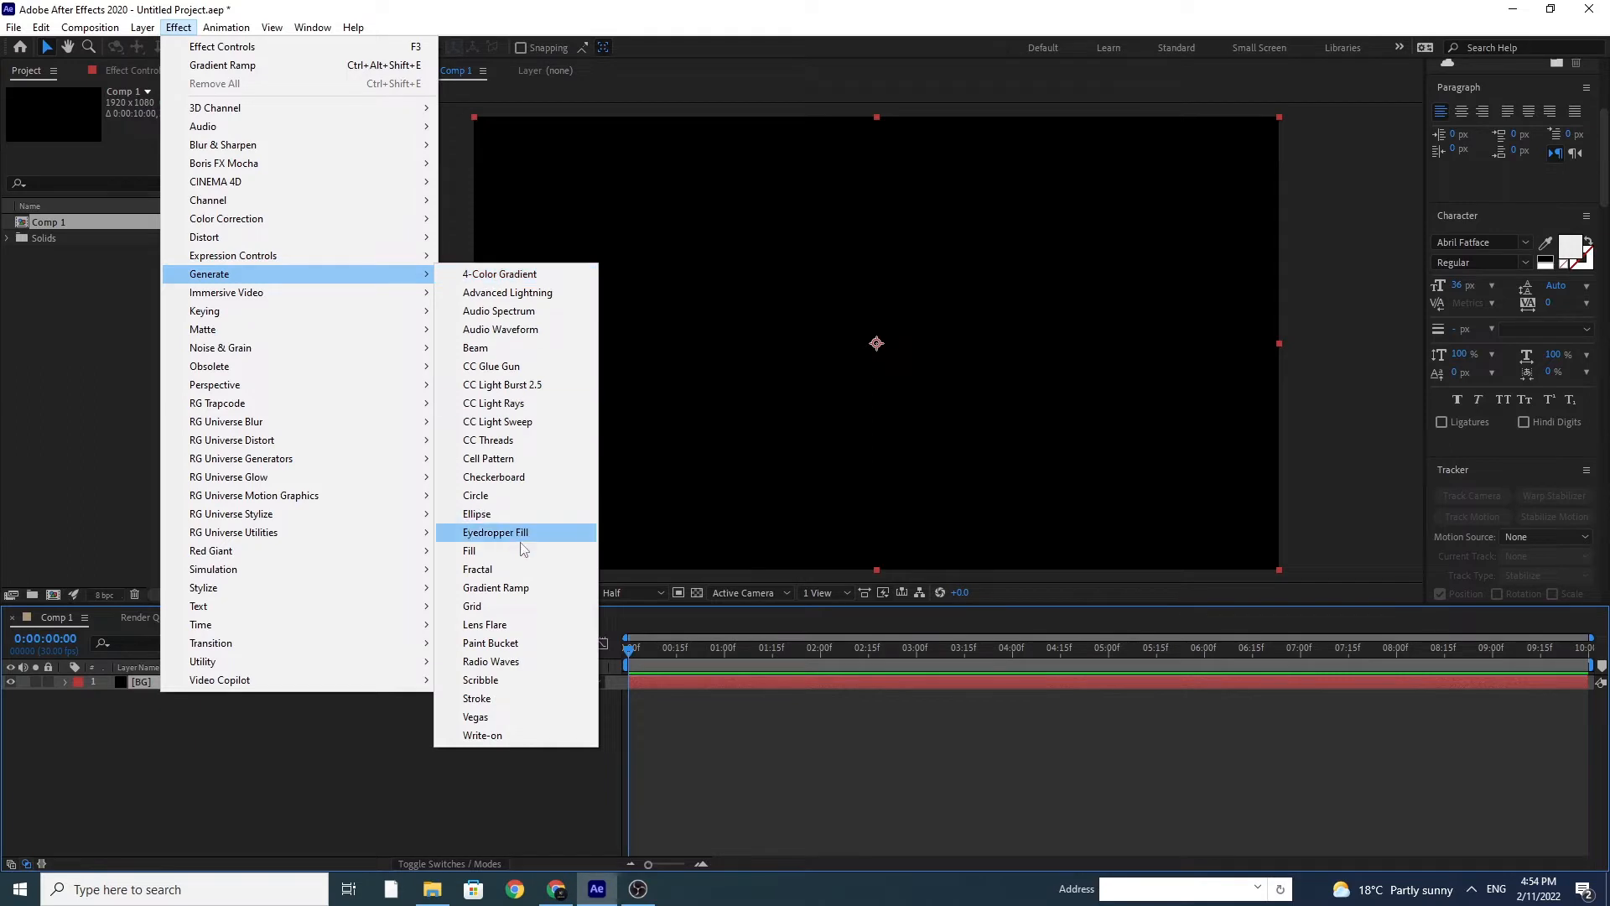
click(495, 588)
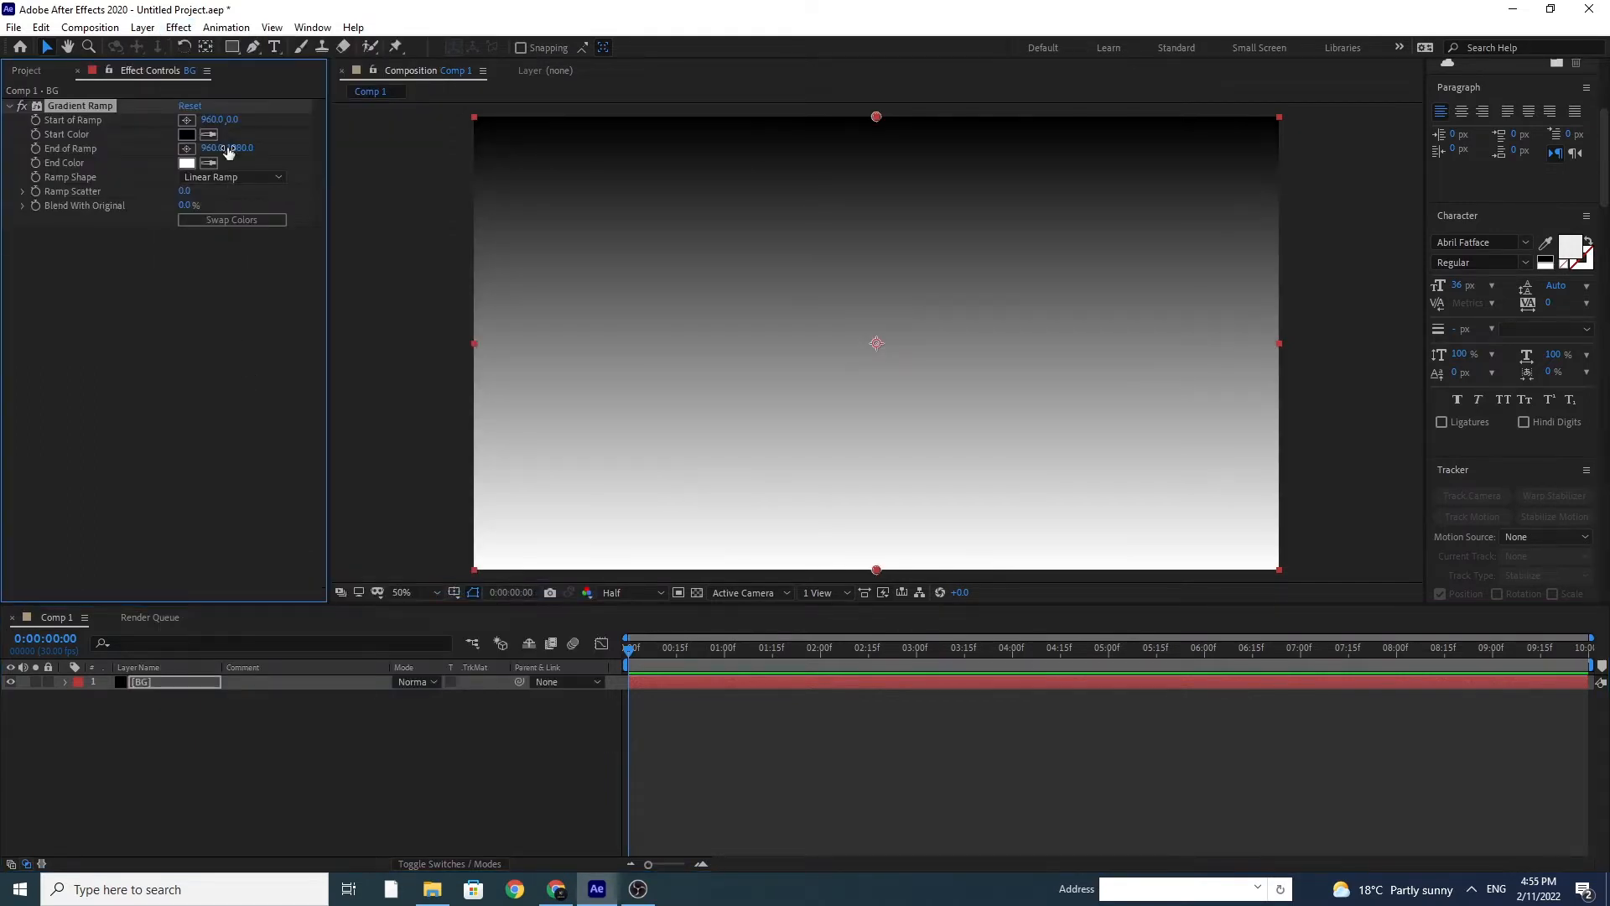
click(230, 179)
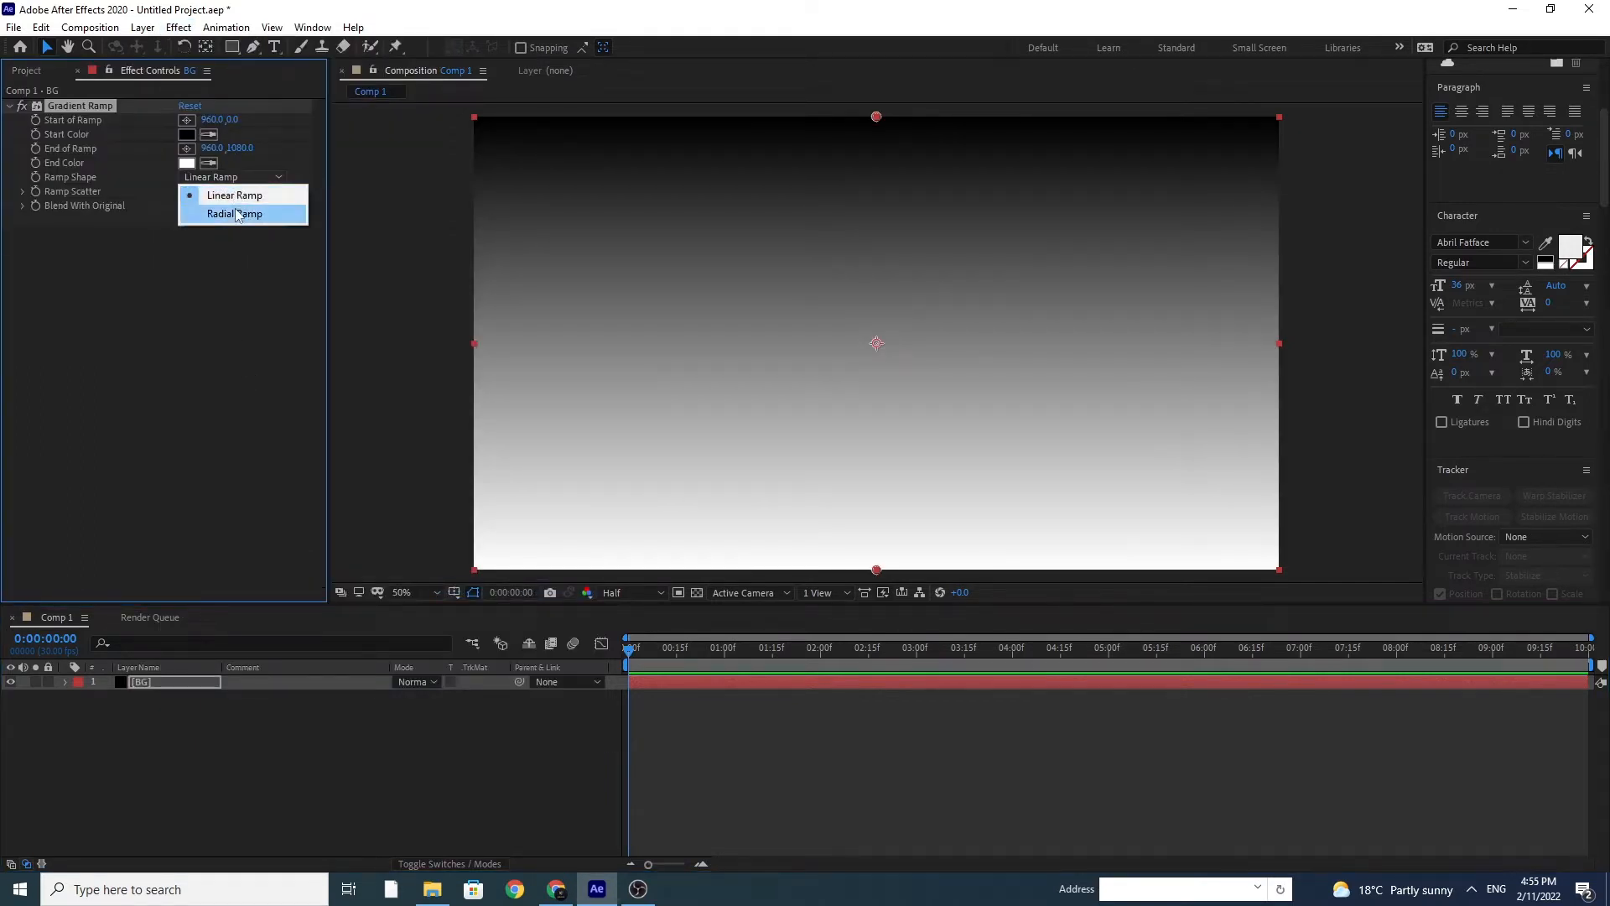
click(235, 211)
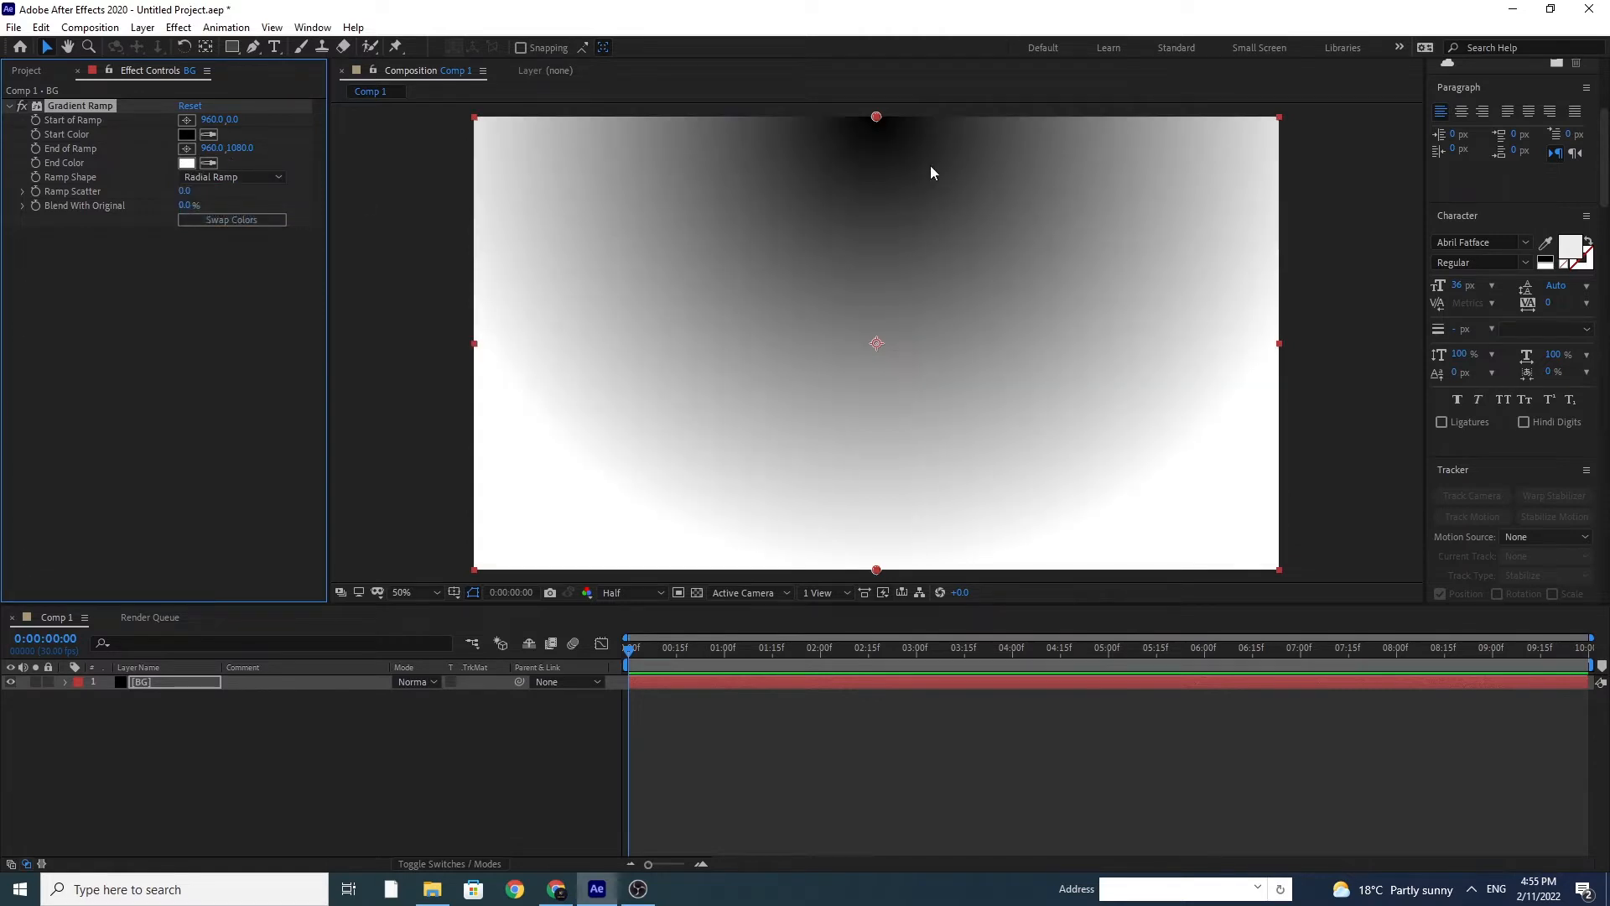
drag(875, 124, 876, 347)
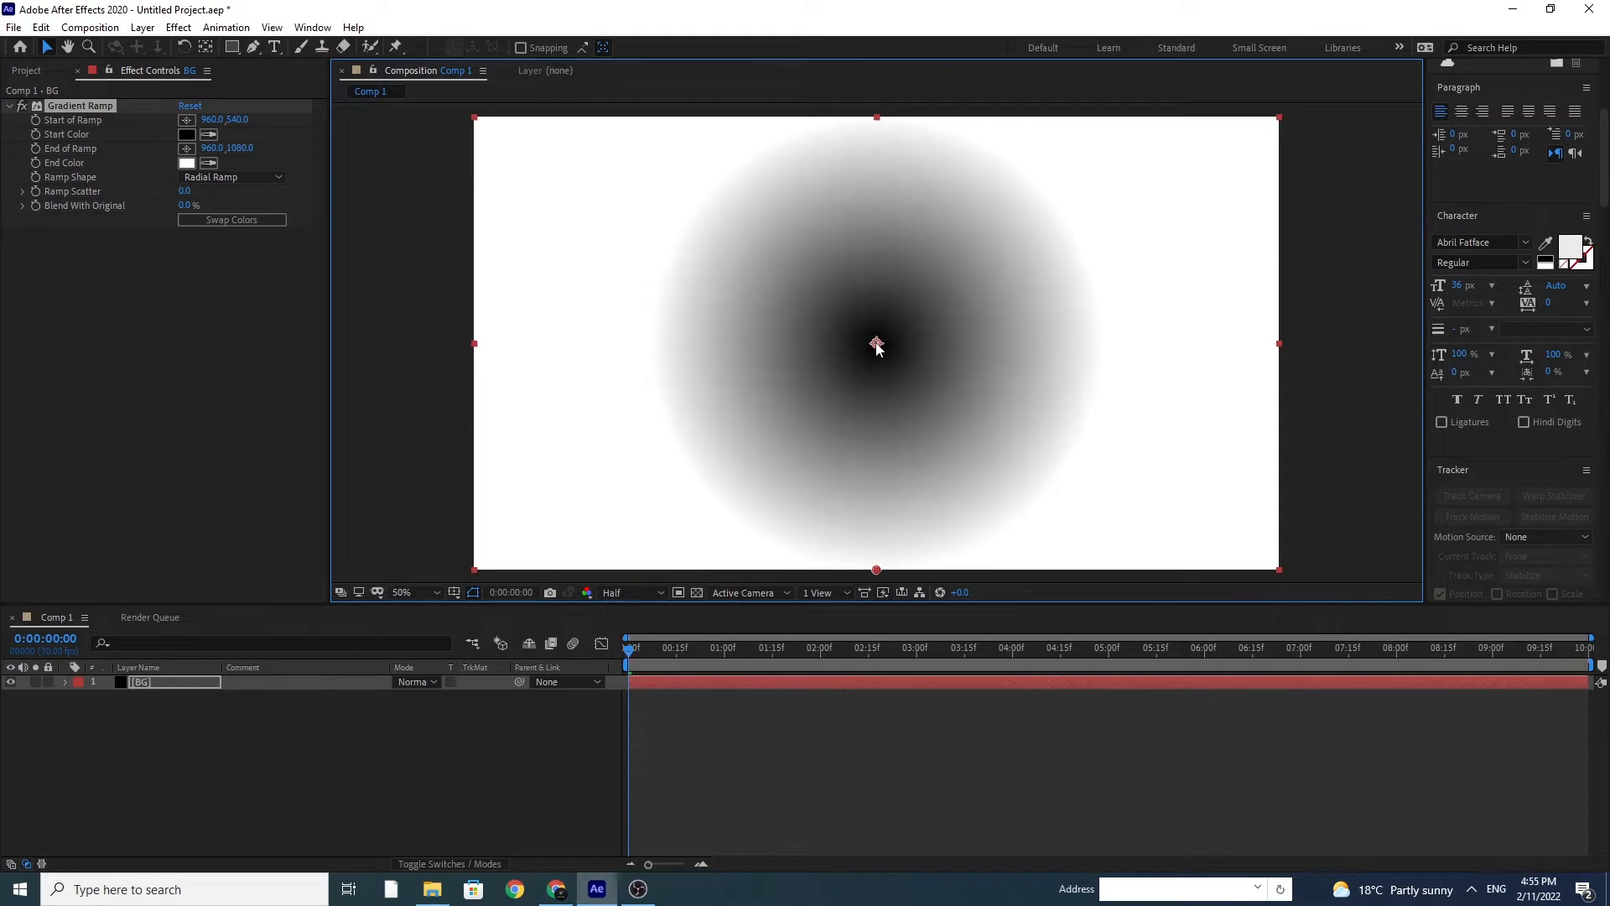
Step: Set the Gradient Ramp's end color to very dark navy blue, 000836
click(186, 163)
click(375, 563)
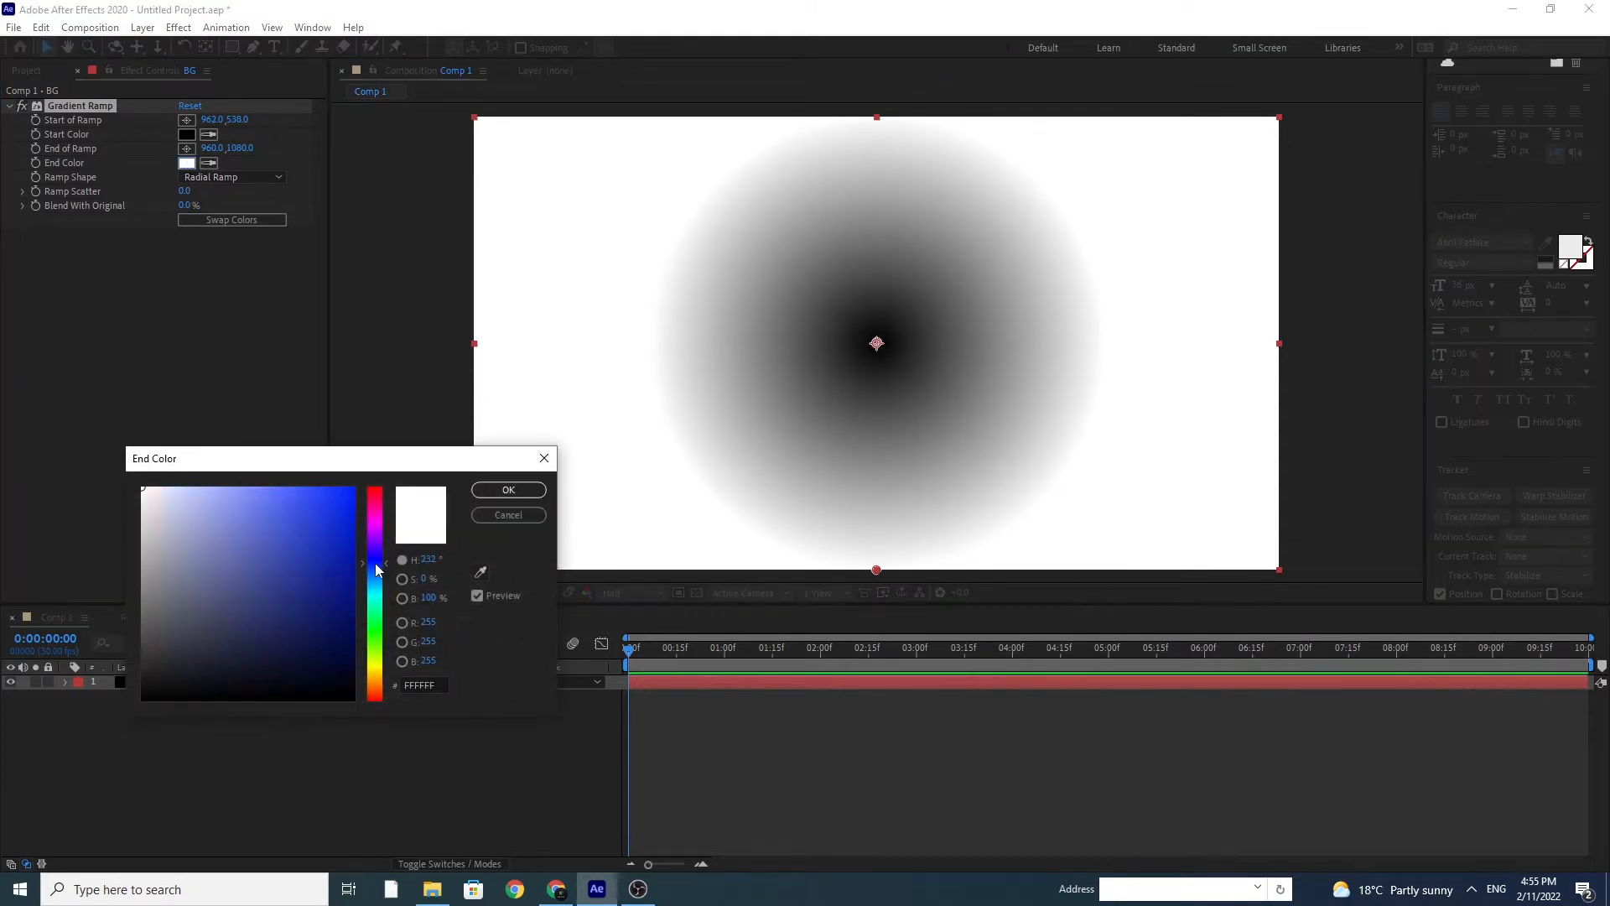
click(350, 641)
mouse_move(358, 645)
mouse_down()
mouse_move(373, 672)
mouse_move(392, 656)
mouse_up()
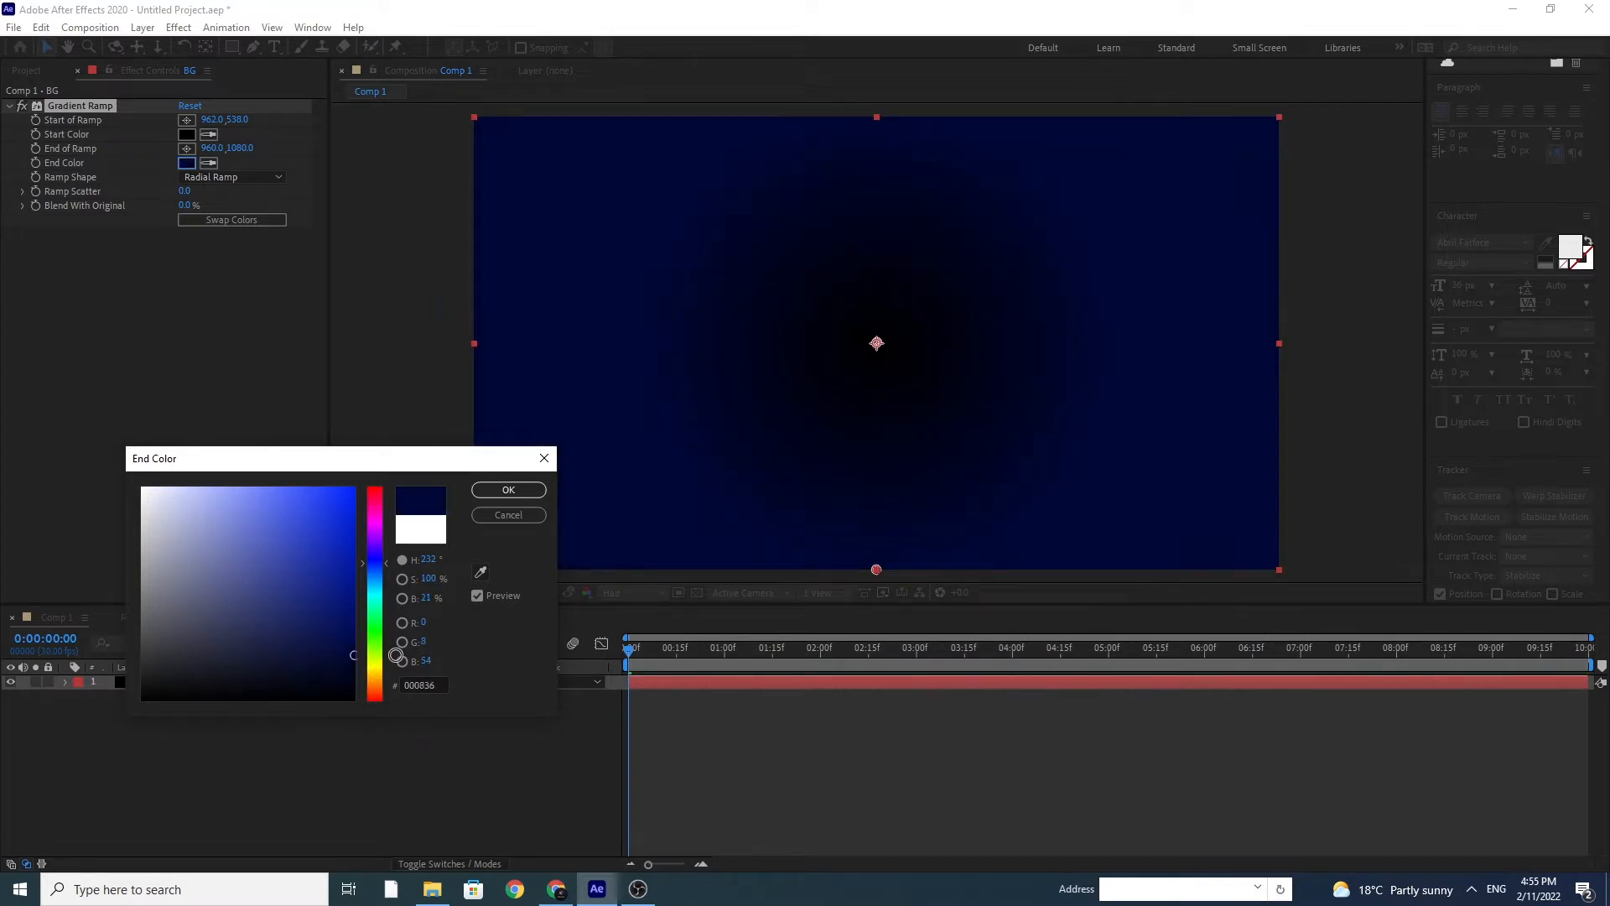
click(503, 492)
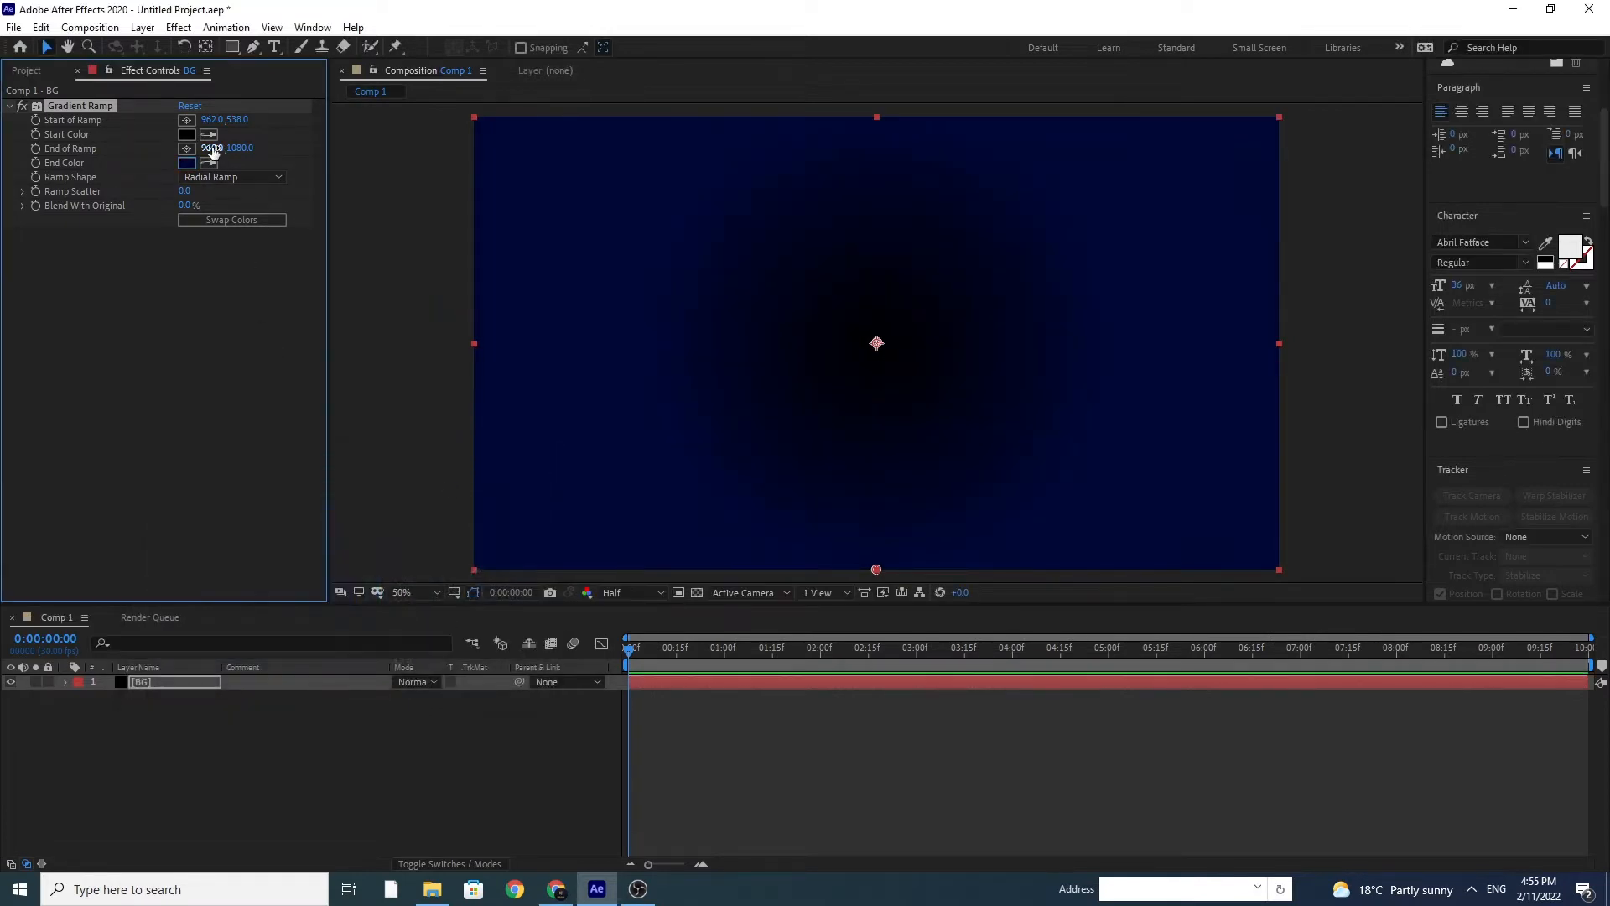
Step: Set the Gradient Ramp's start color to a dark blue with hue 239°, slightly brighter than the end color
click(187, 136)
click(375, 558)
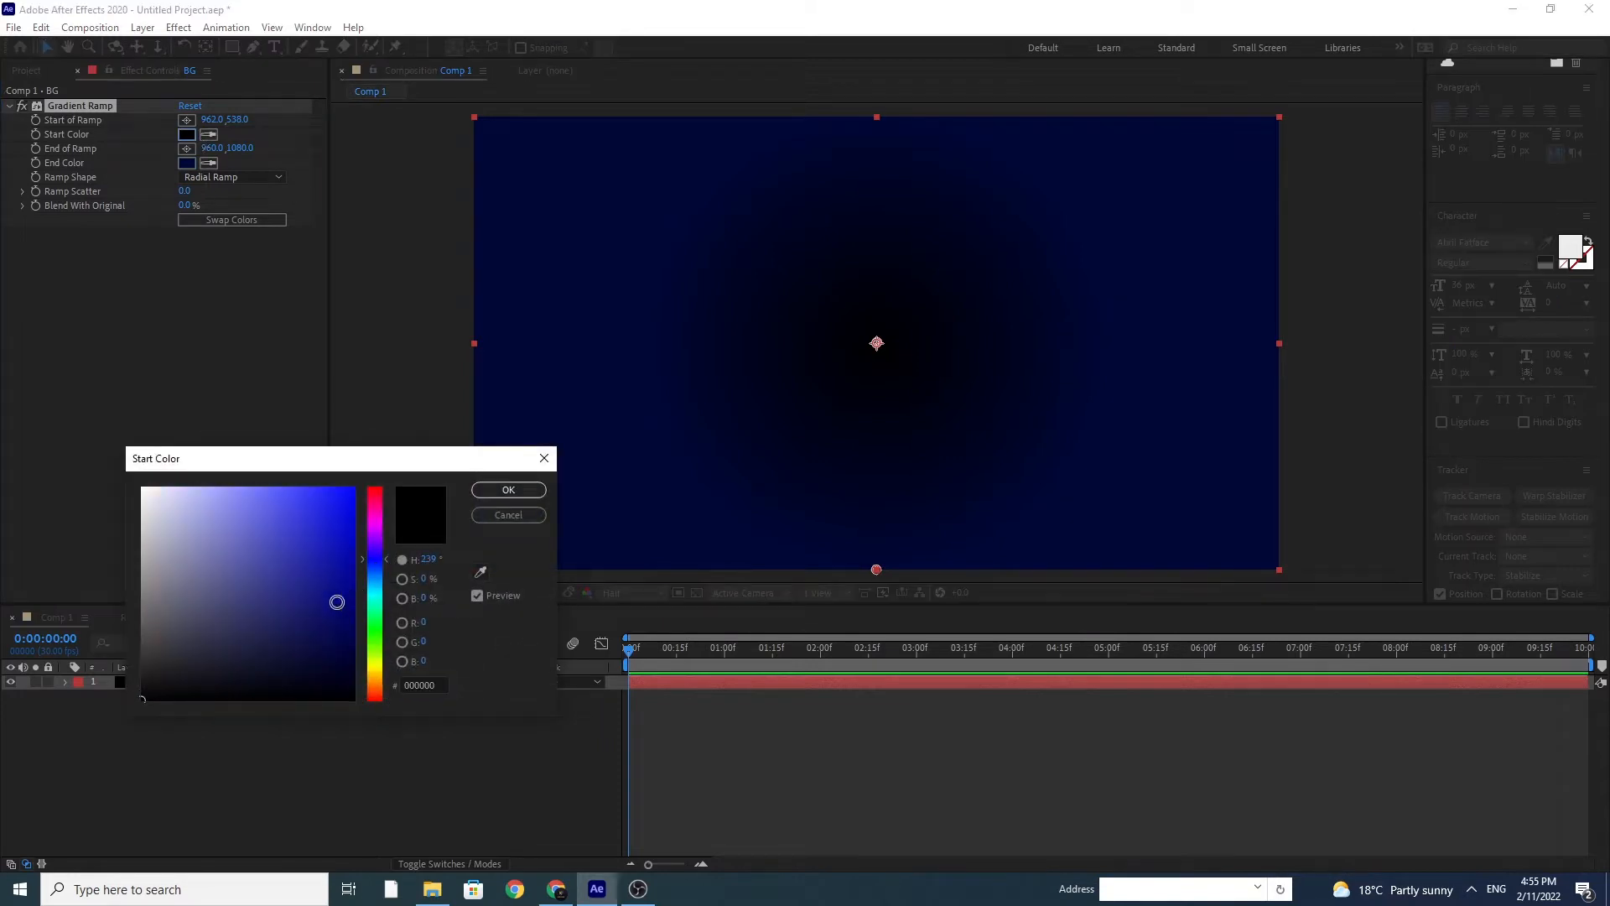
drag(337, 632, 353, 629)
click(534, 498)
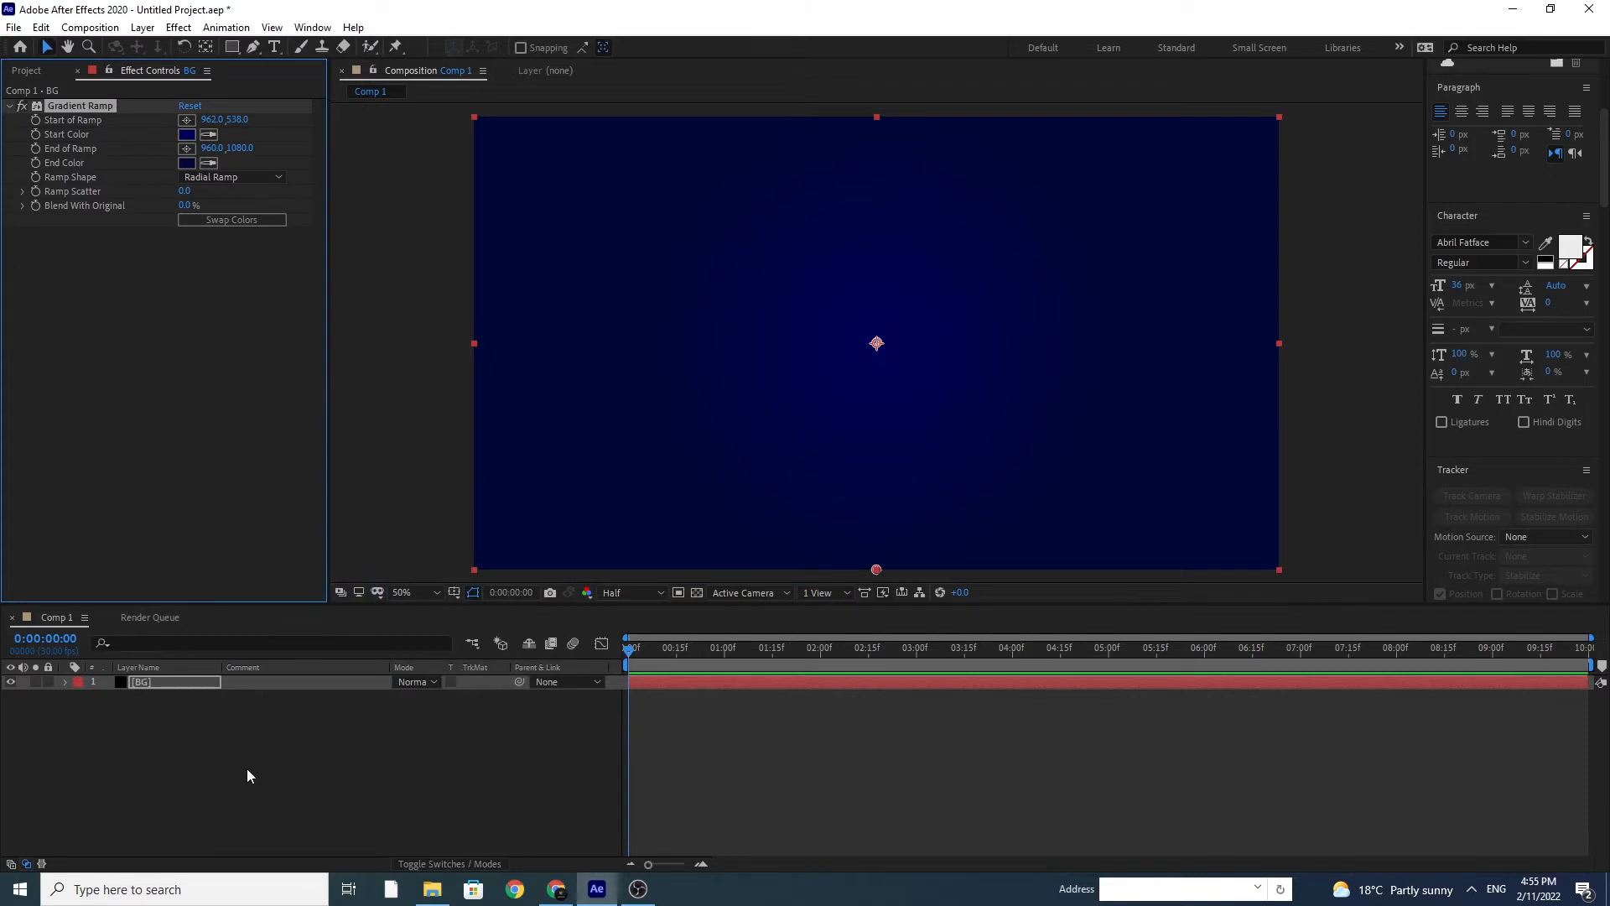
Step: Add a text layer reading "Stroke" and move its anchor point to the middle of the word
click(274, 46)
click(719, 287)
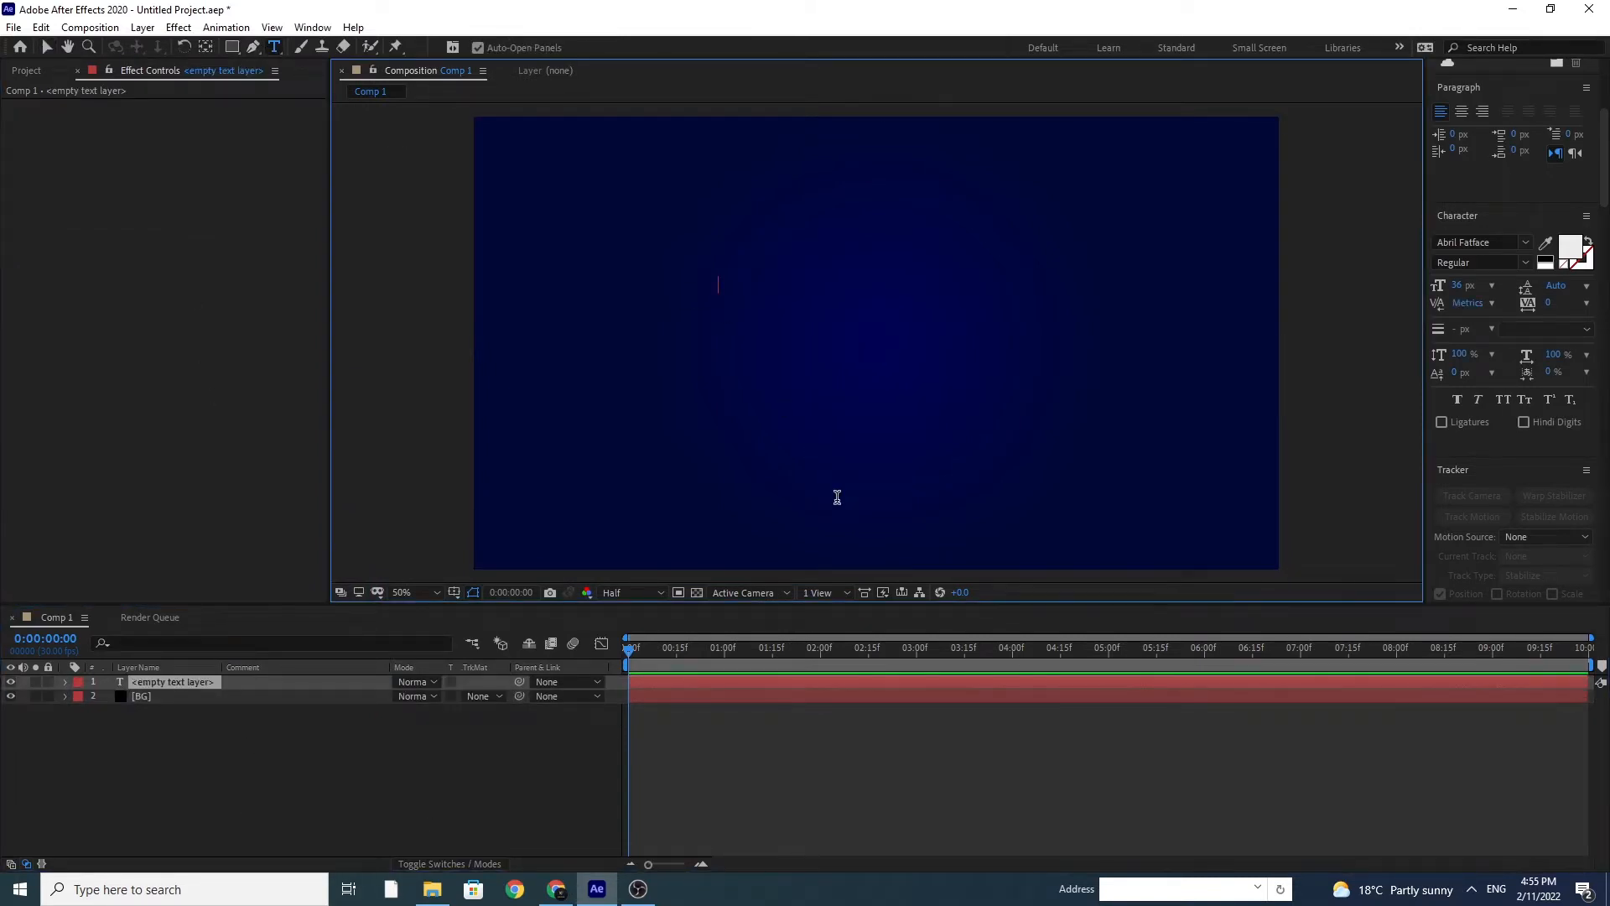
text(Stro)
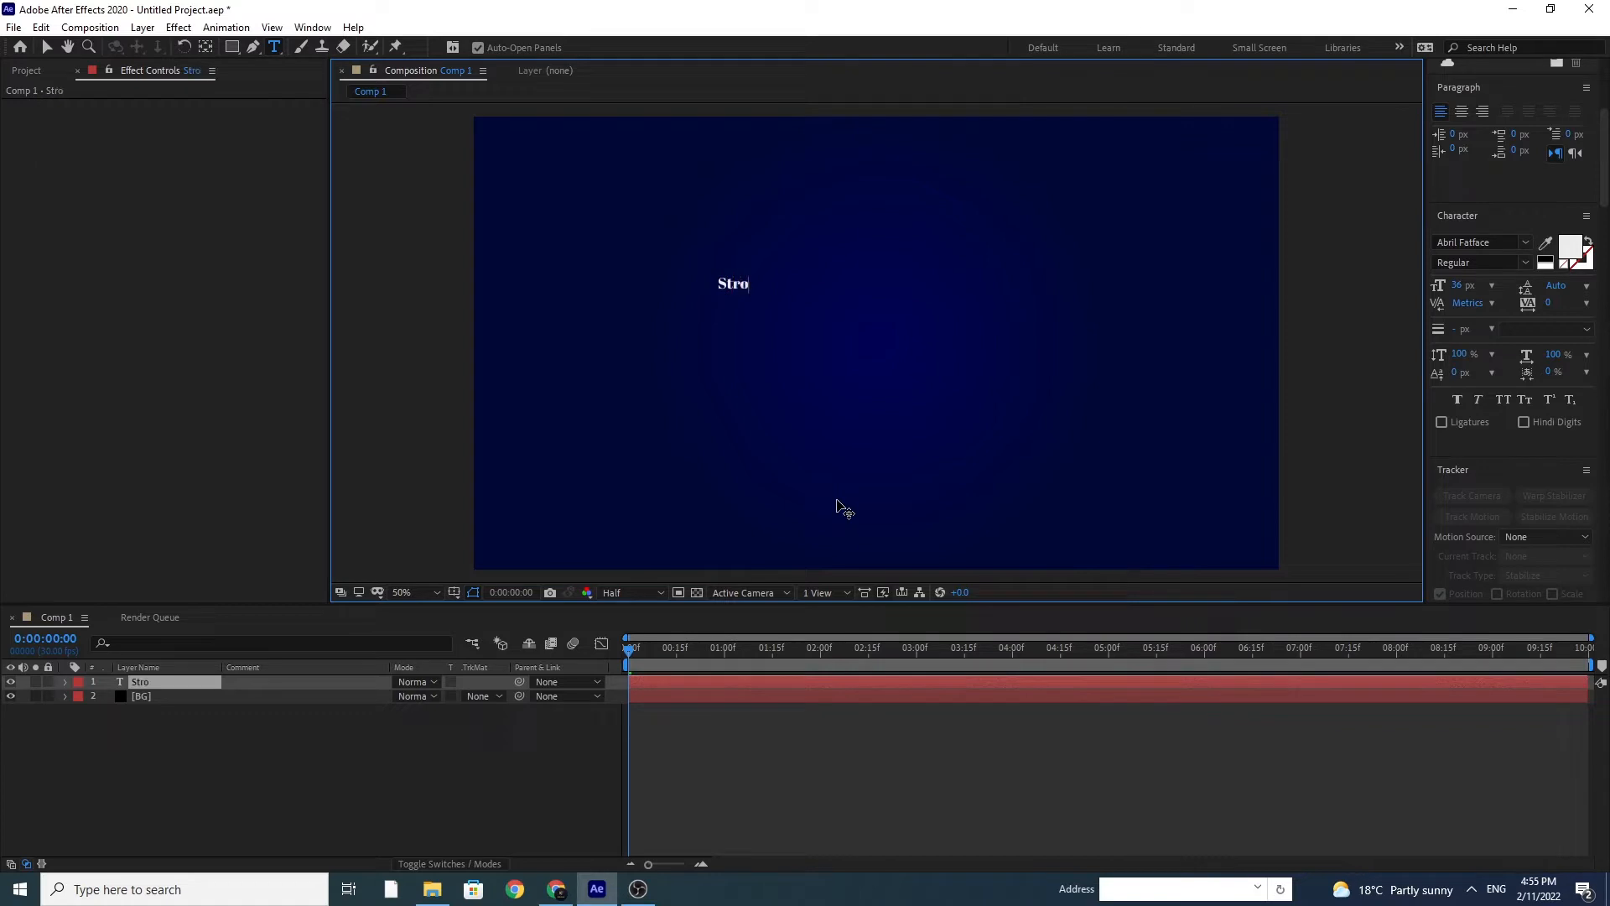
text(ke)
click(206, 46)
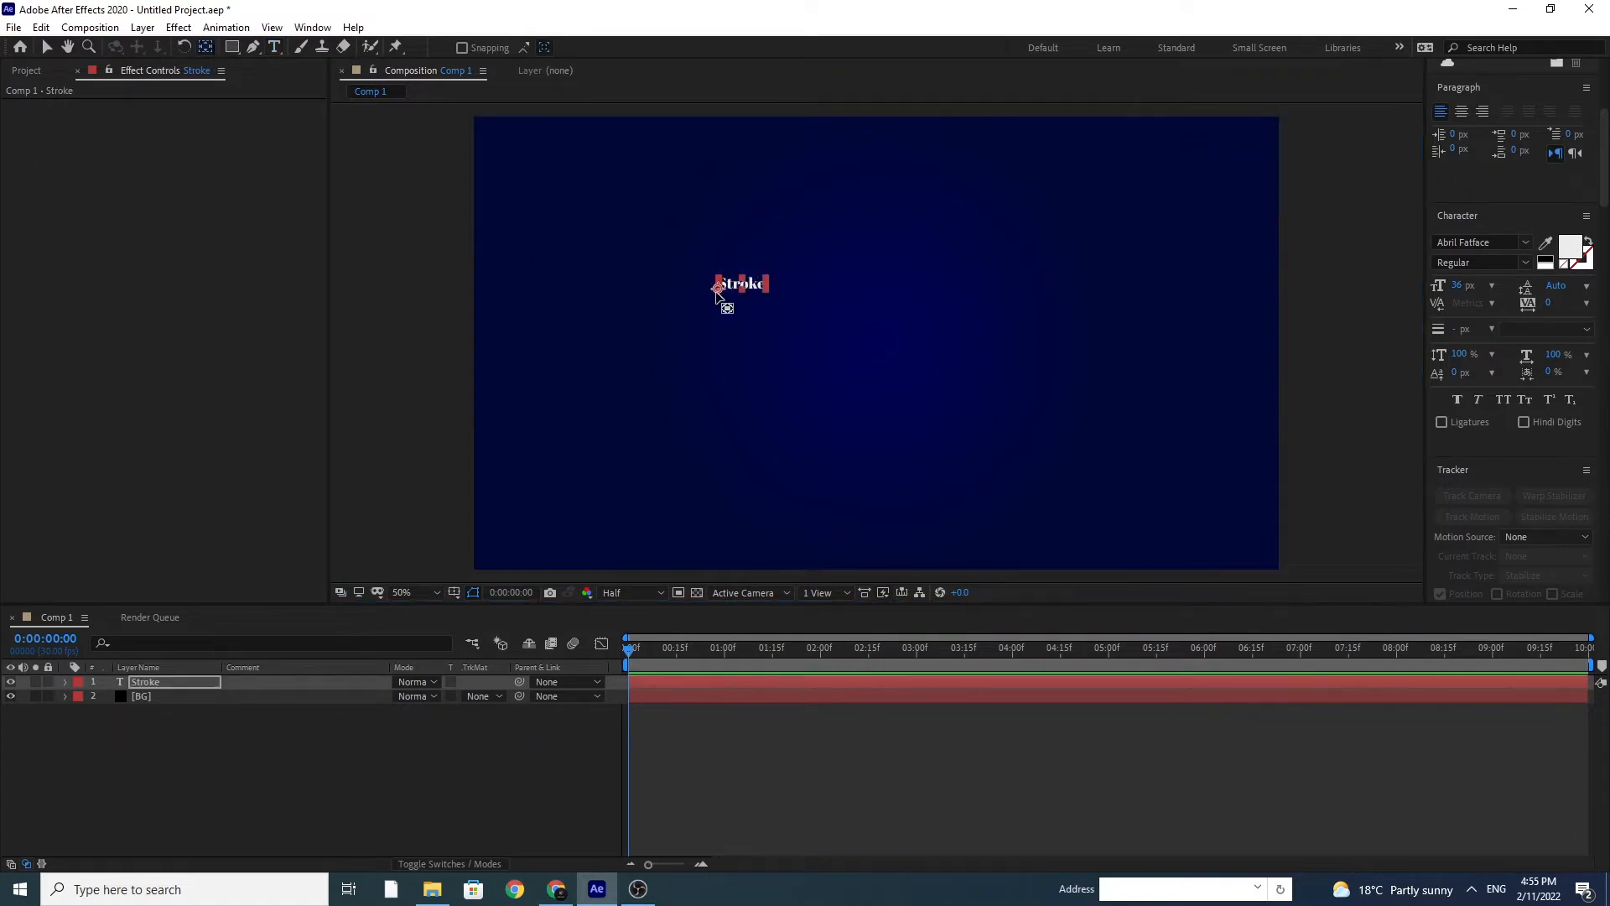
drag(720, 289, 744, 288)
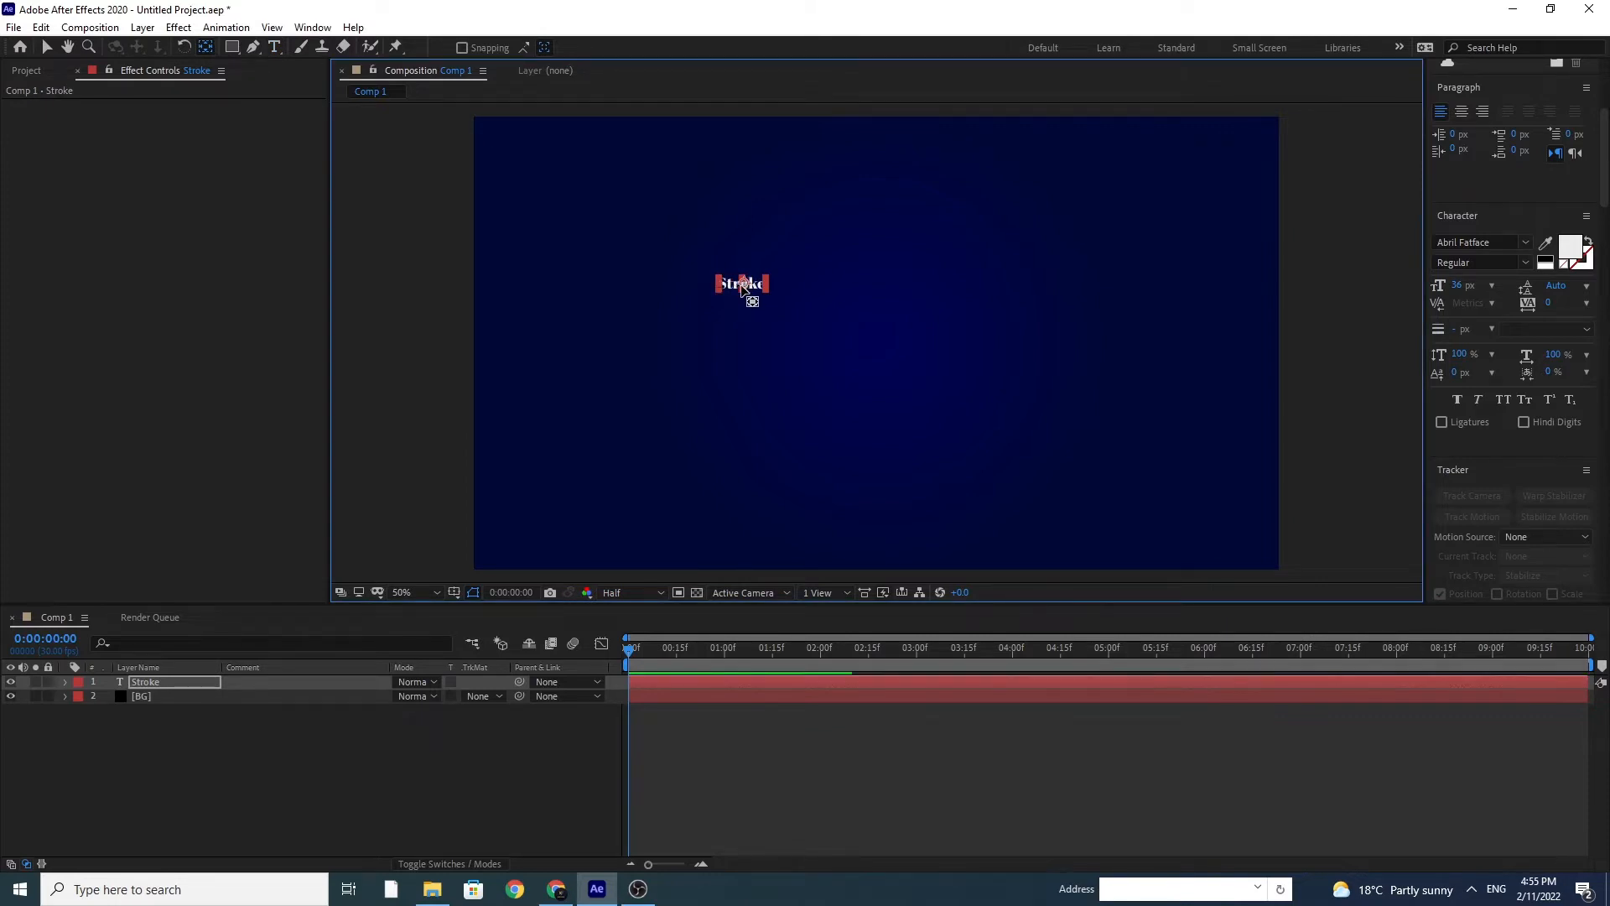
Step: Scale the Stroke text layer to about 1223% and reposition it near the centre of the frame
click(172, 683)
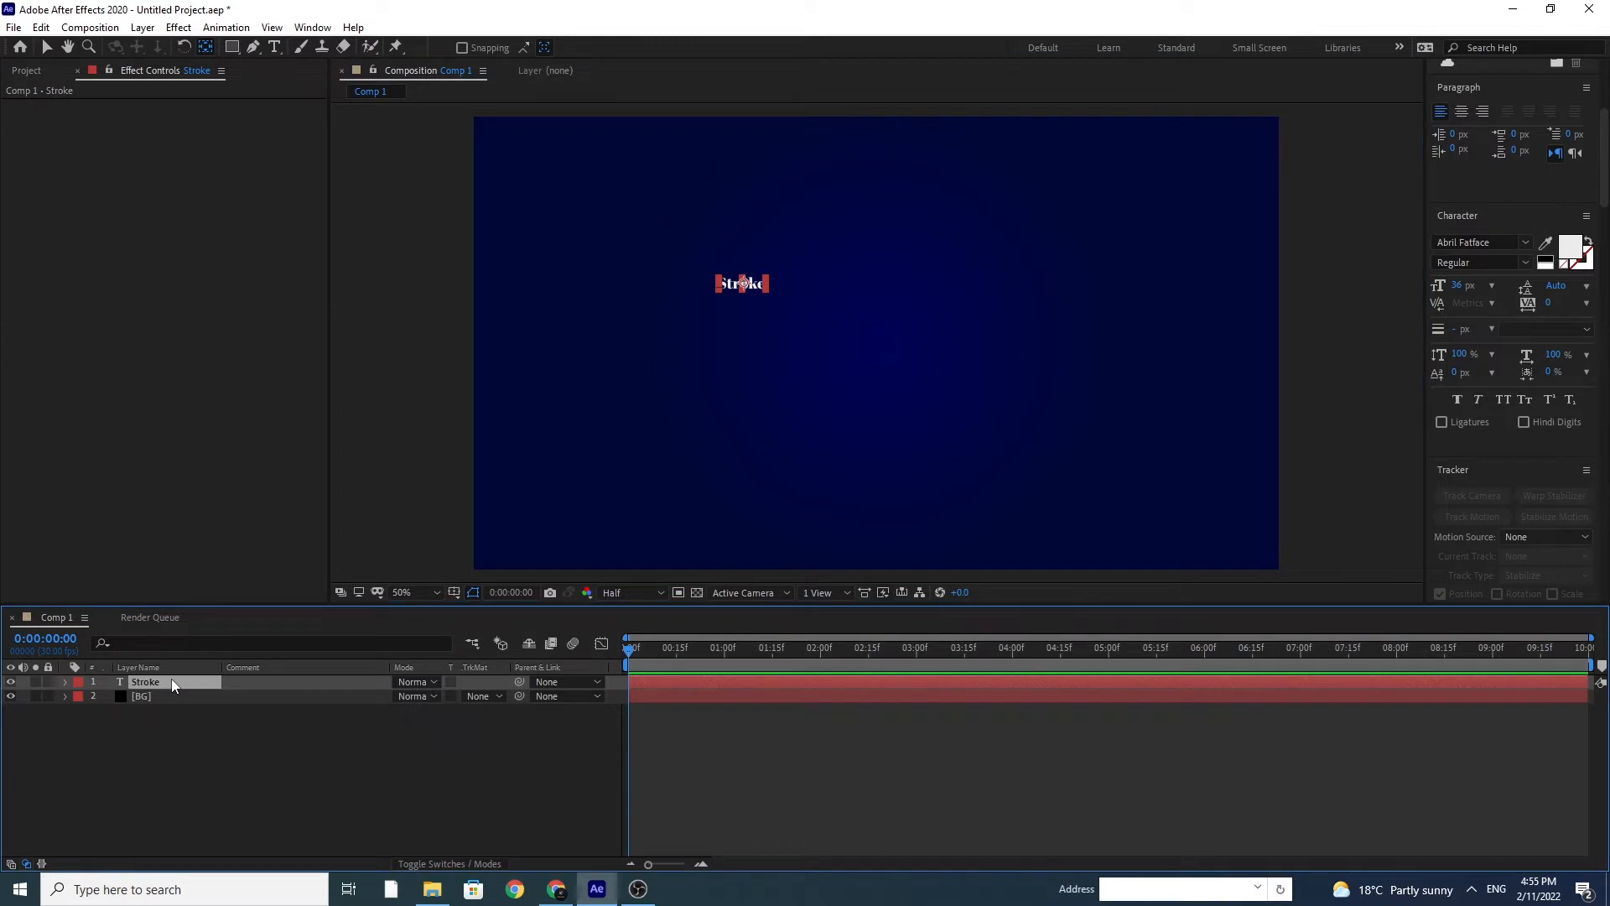
key(s)
mouse_move(441, 695)
mouse_down()
mouse_move(798, 746)
mouse_move(1032, 740)
mouse_up()
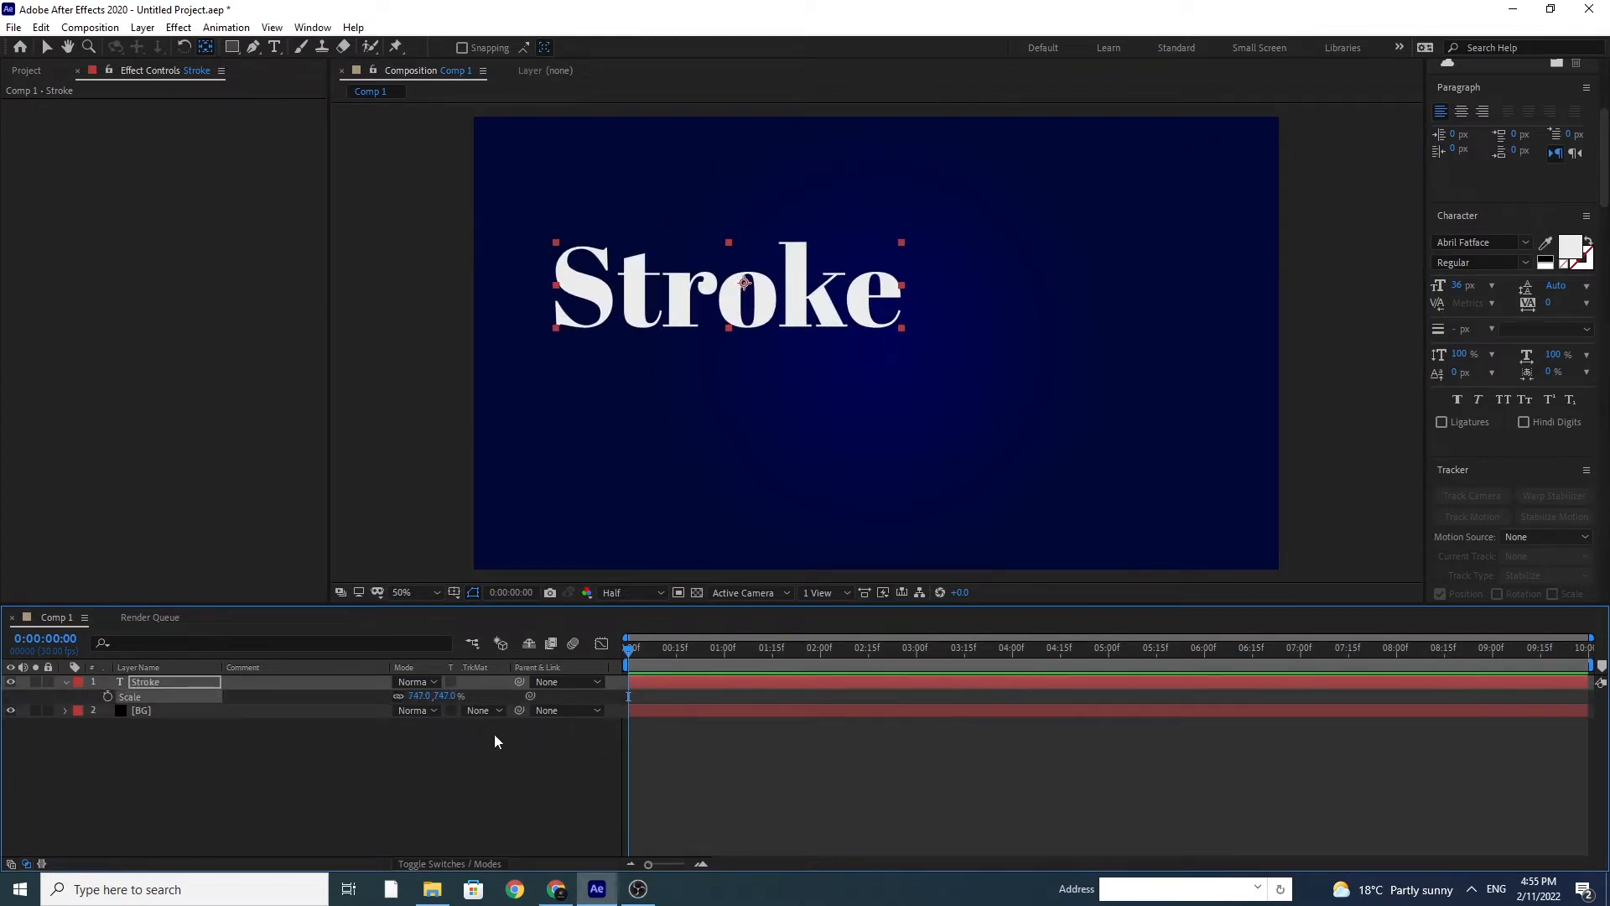
drag(443, 696, 562, 693)
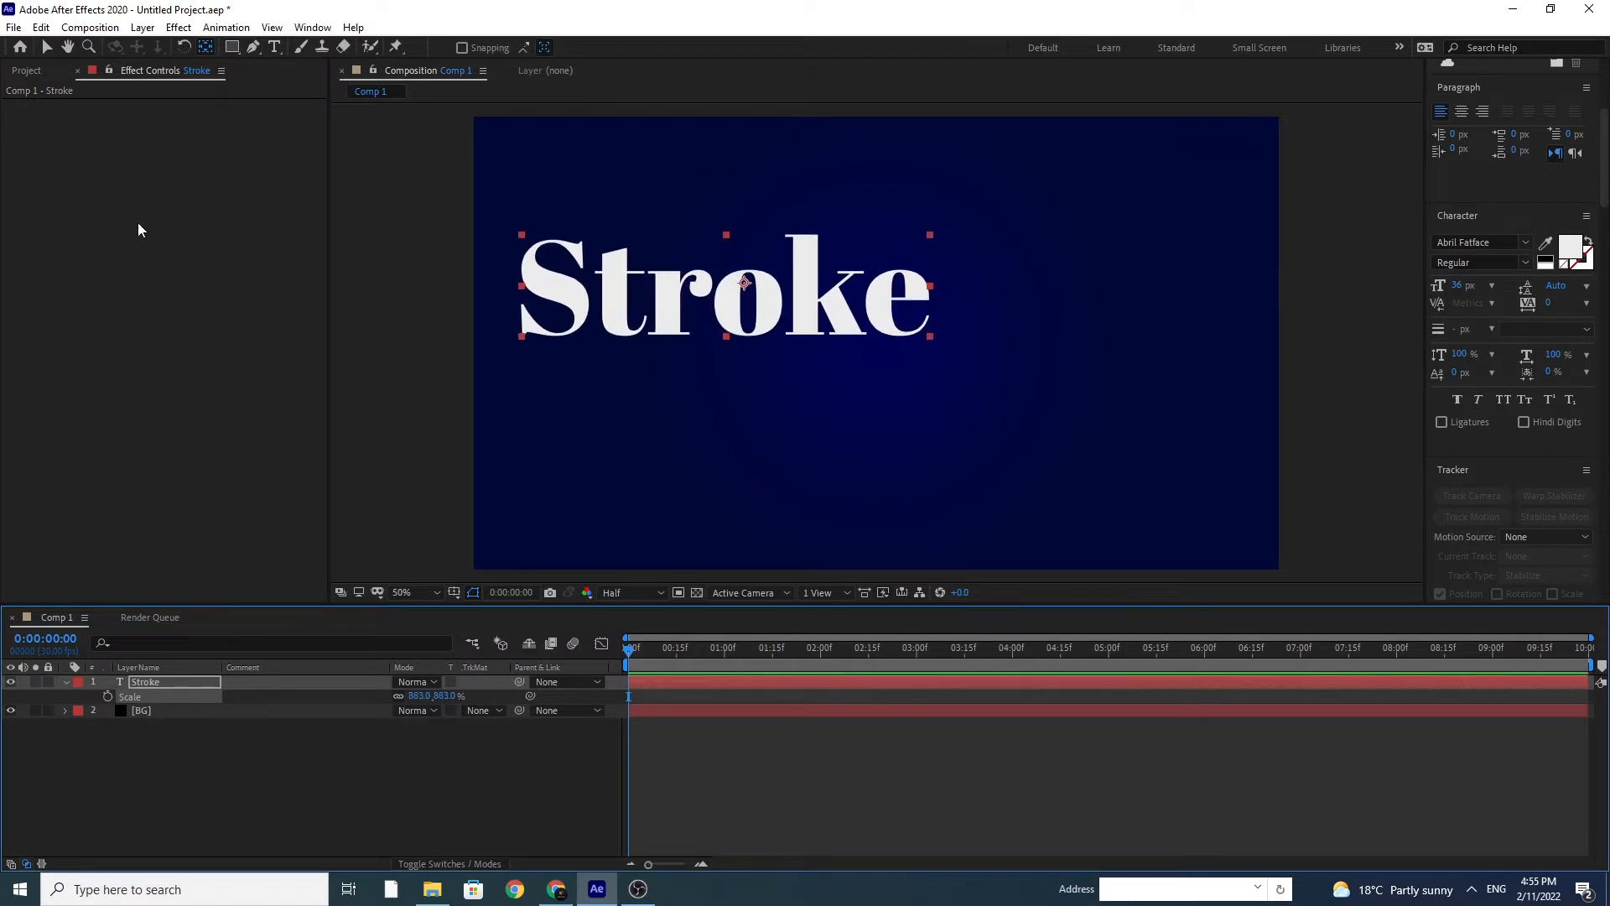
click(47, 47)
mouse_move(572, 294)
mouse_down()
mouse_move(636, 364)
mouse_move(695, 341)
mouse_up()
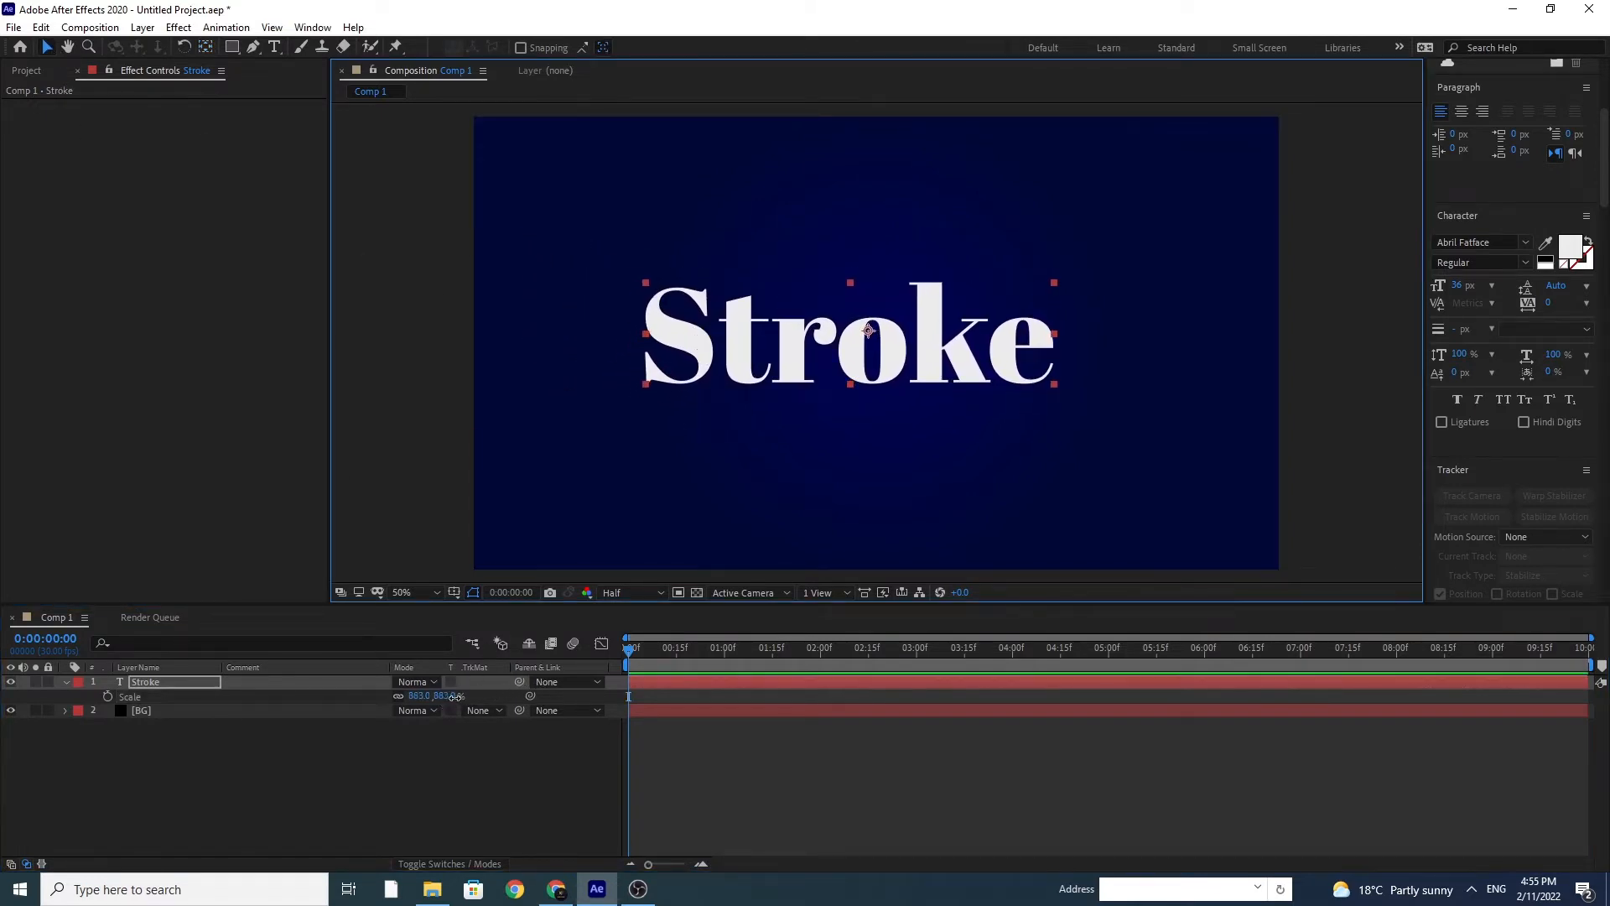
drag(441, 696, 667, 719)
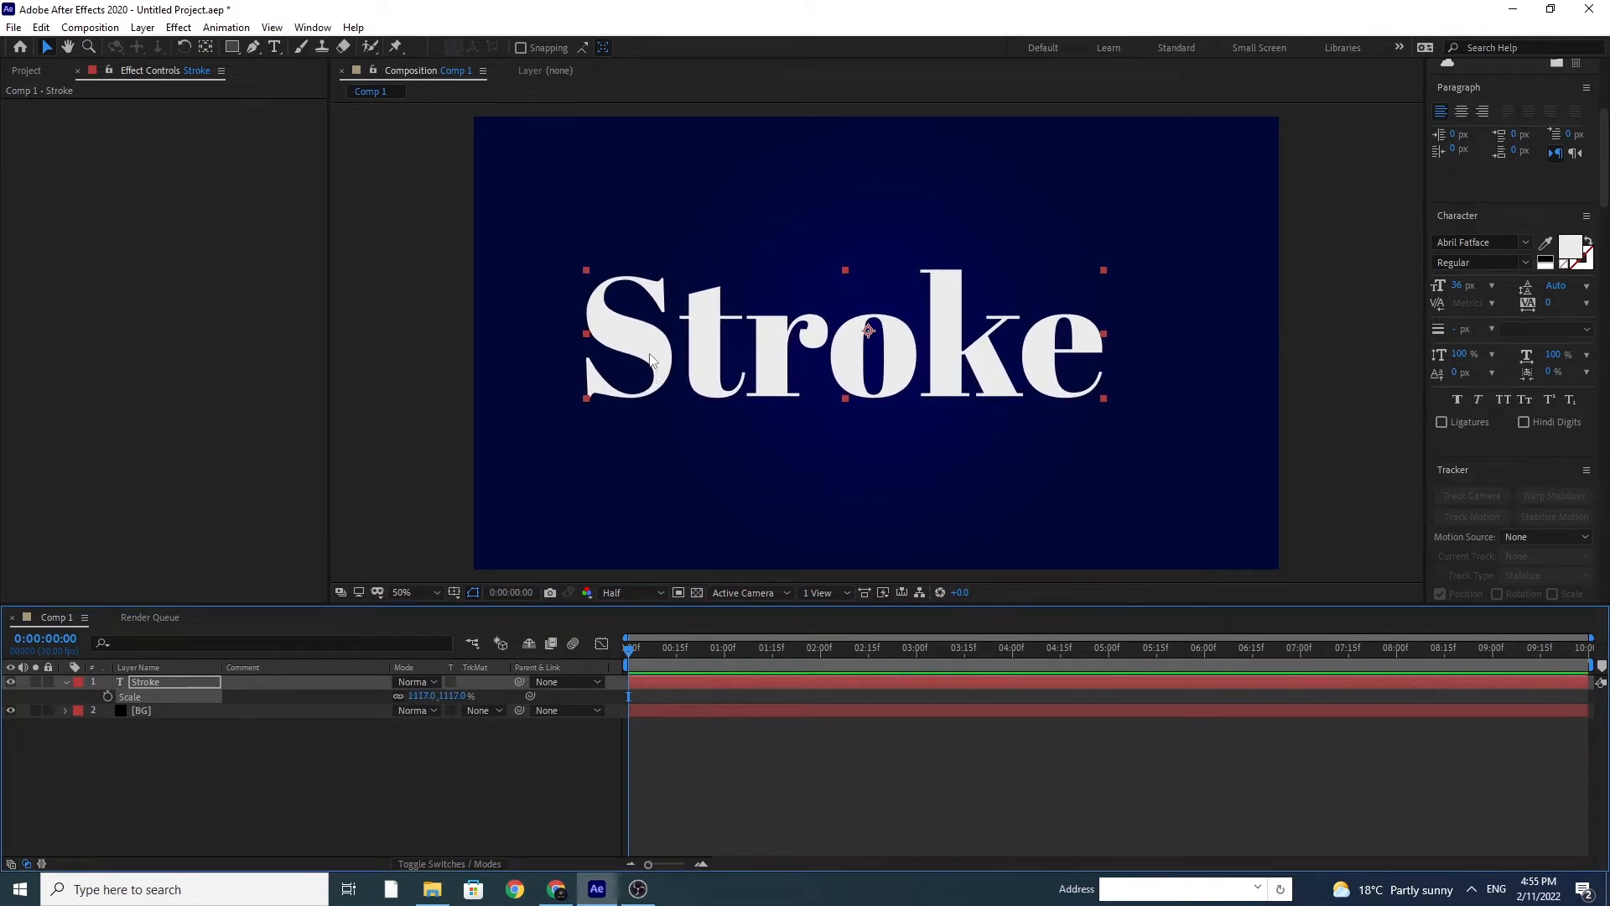
drag(650, 353, 667, 352)
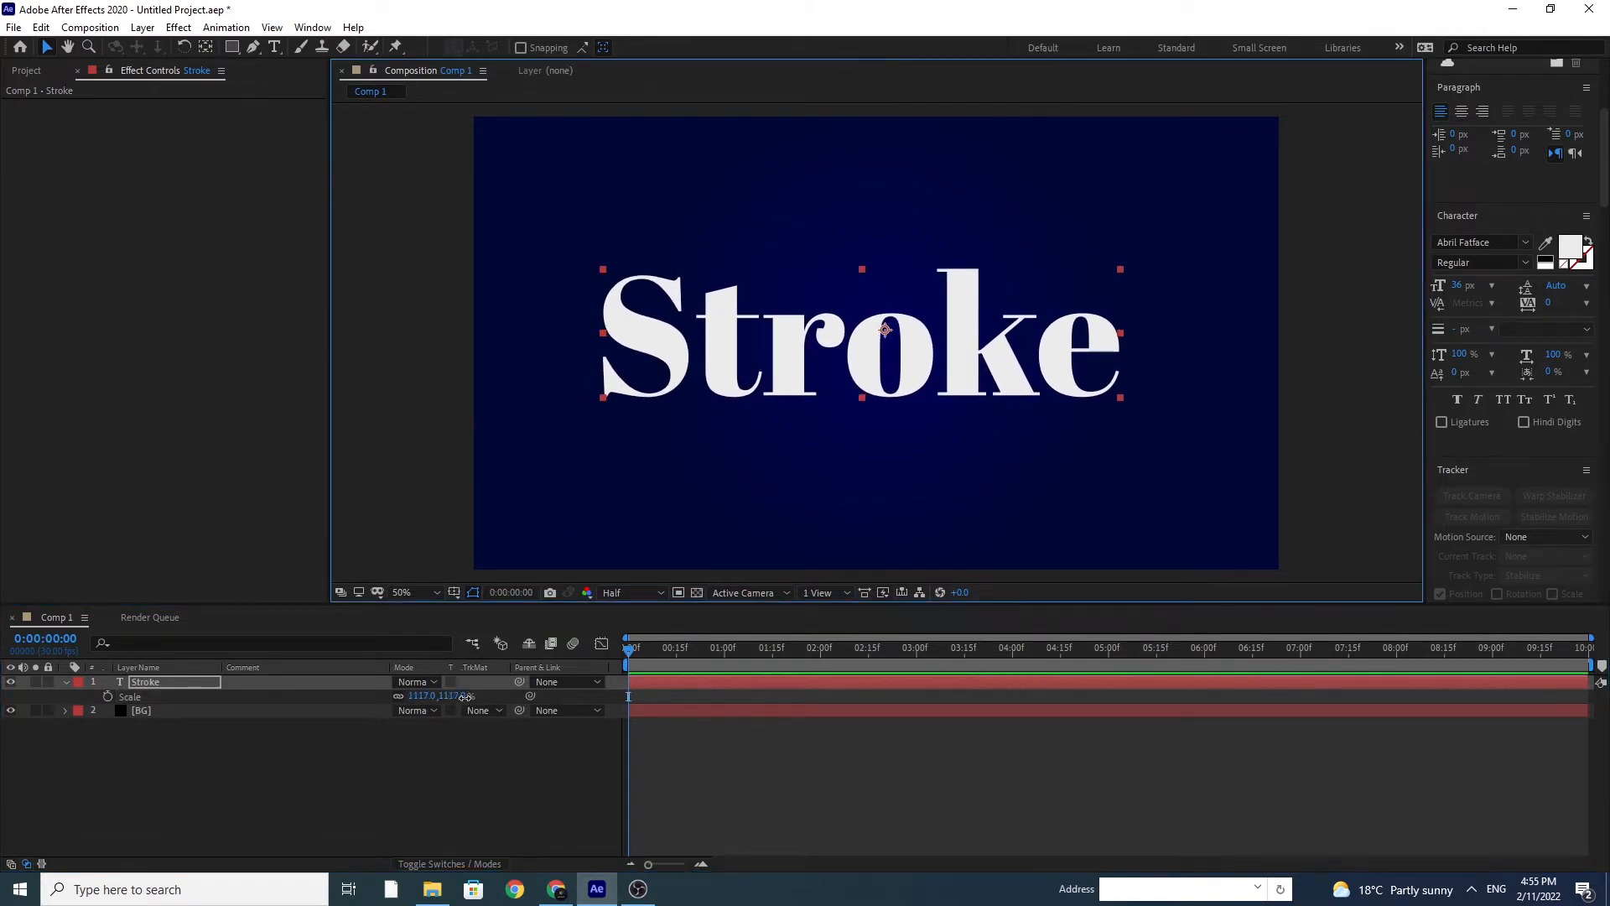
drag(440, 696, 550, 698)
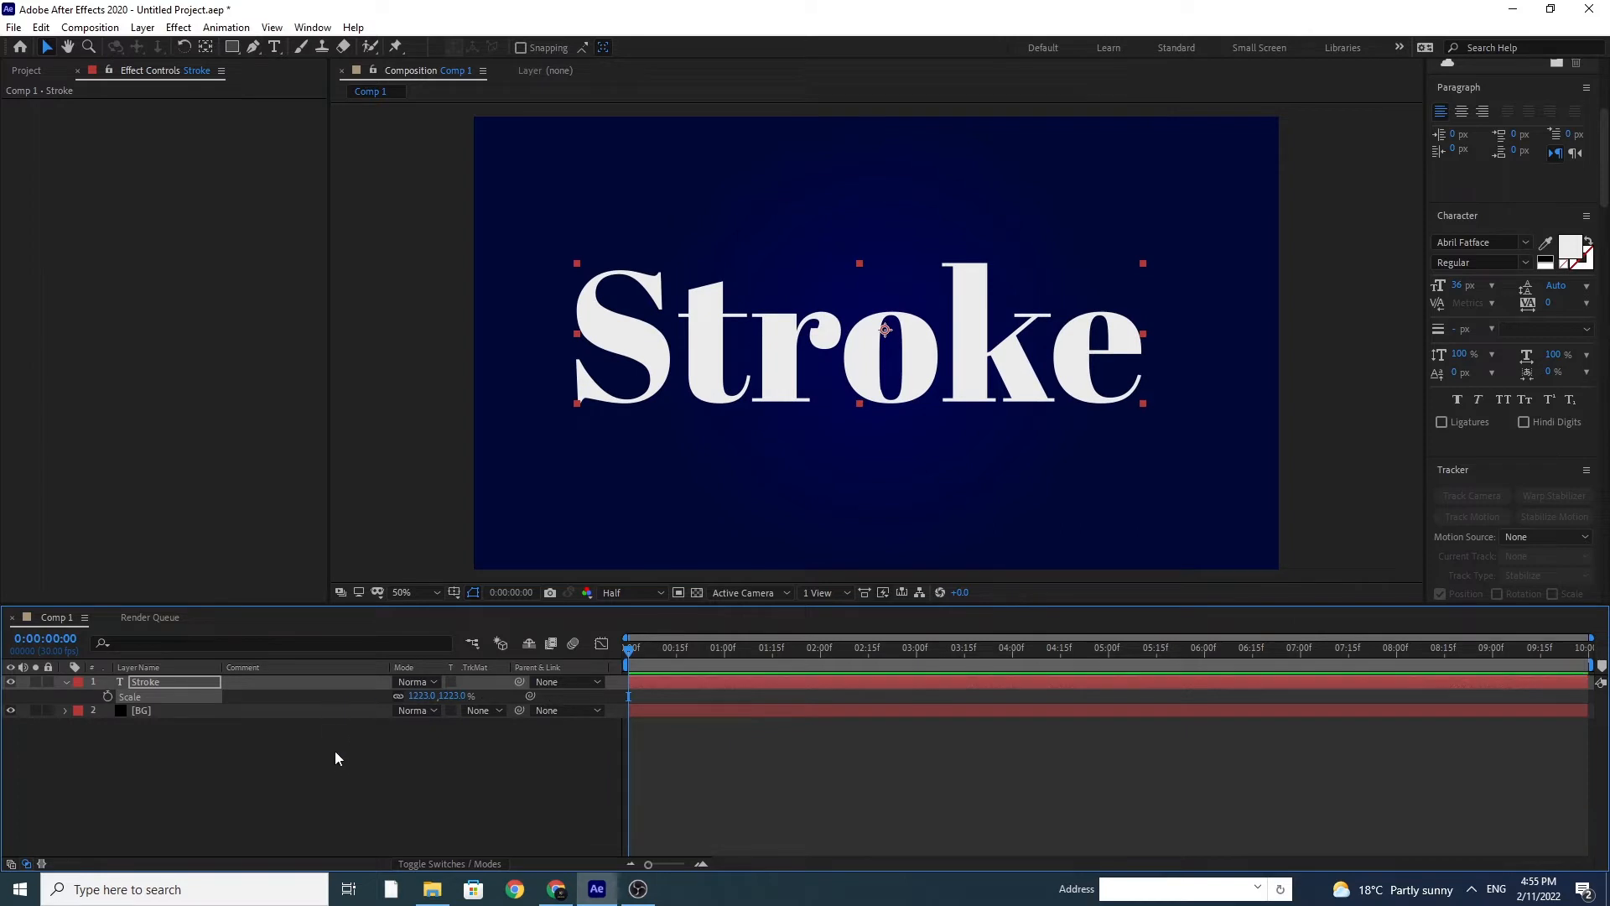
click(287, 778)
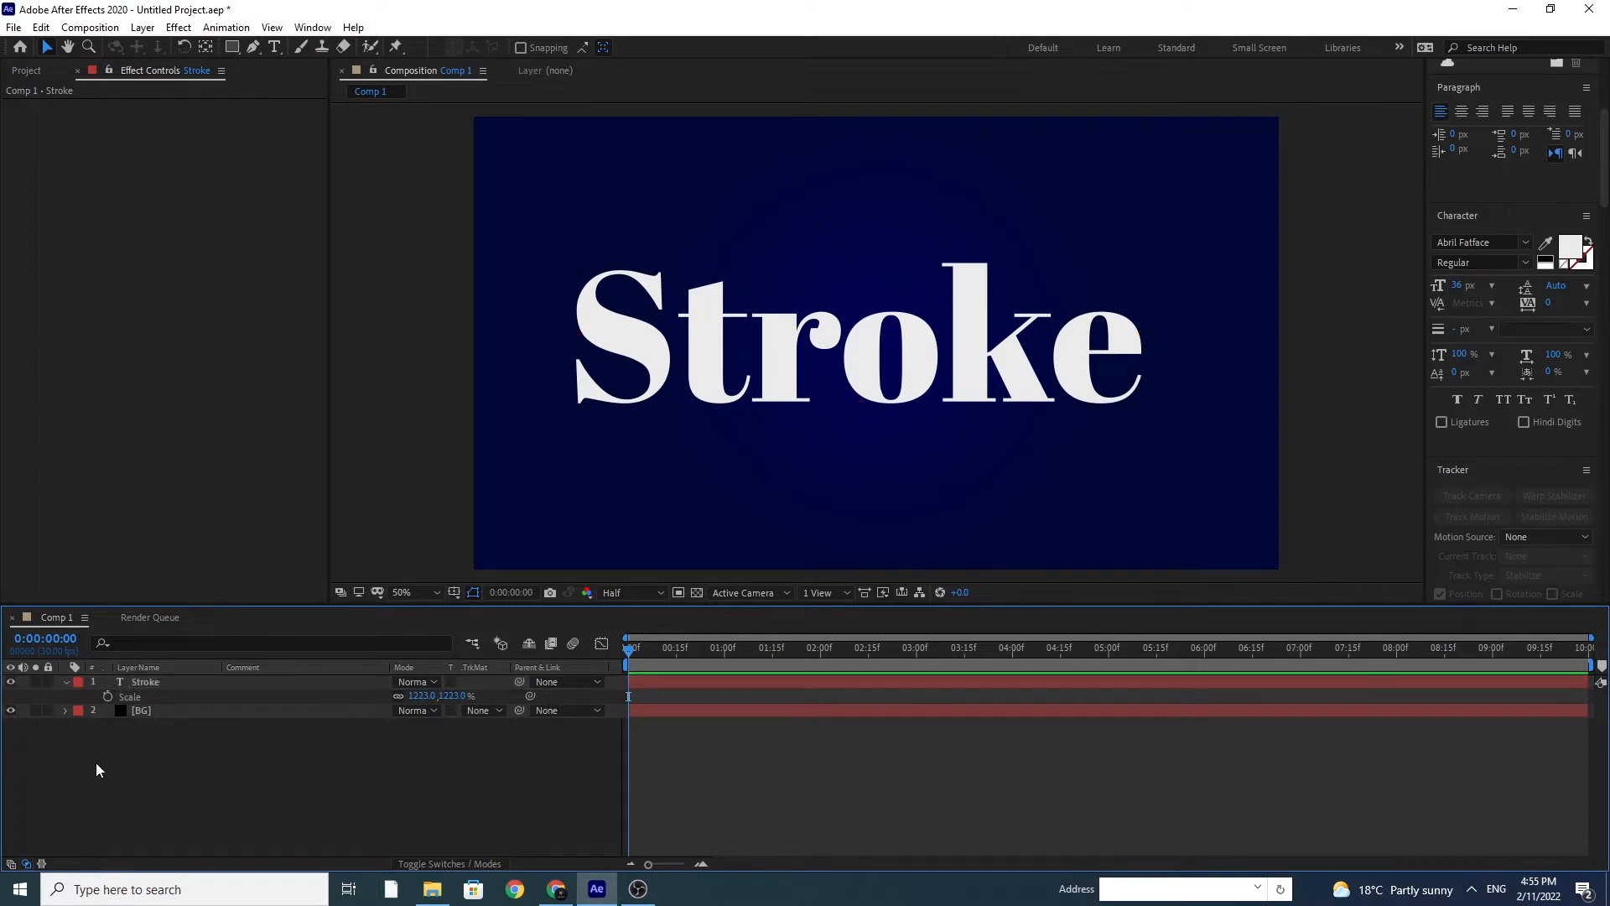
Step: Create masks from the Stroke text layer
click(148, 682)
right_click(147, 681)
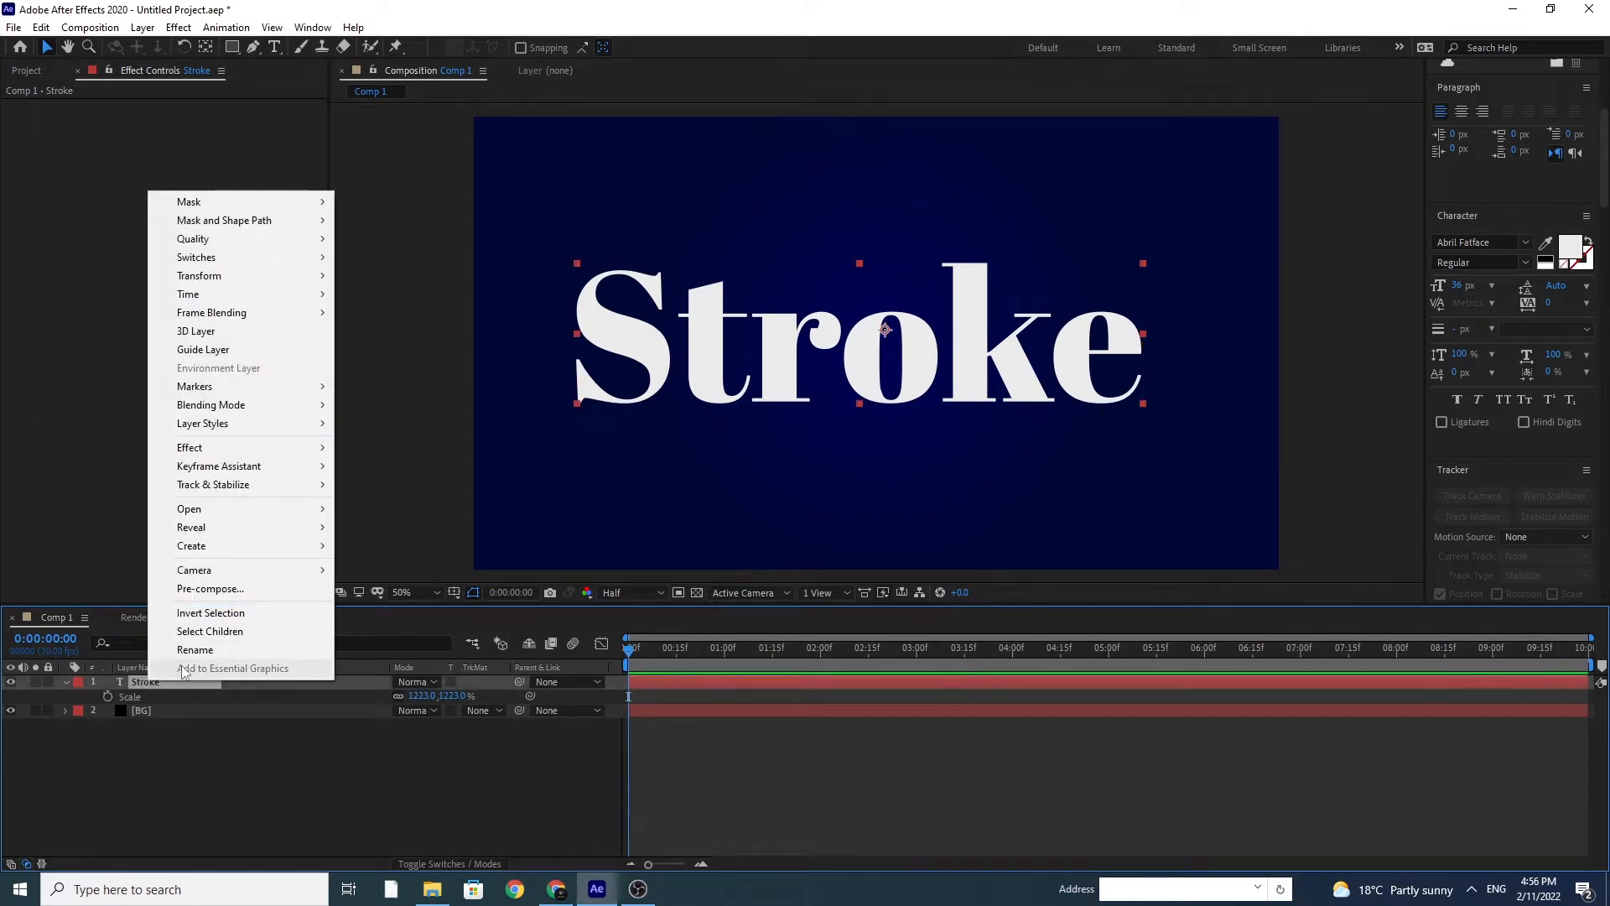
mouse_move(280, 550)
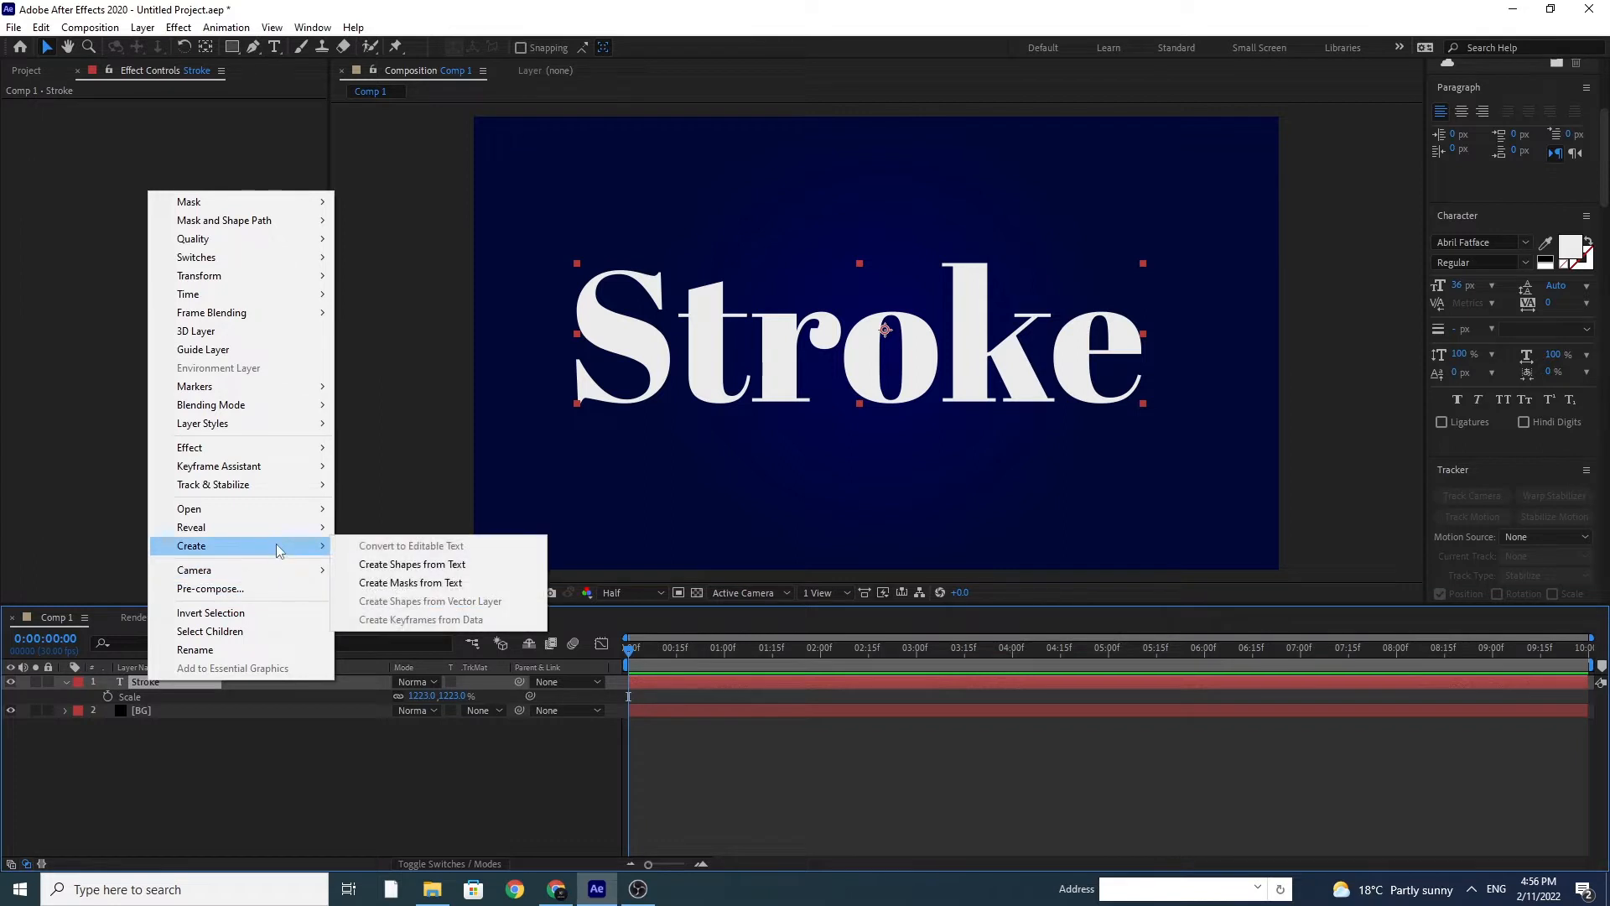
click(446, 593)
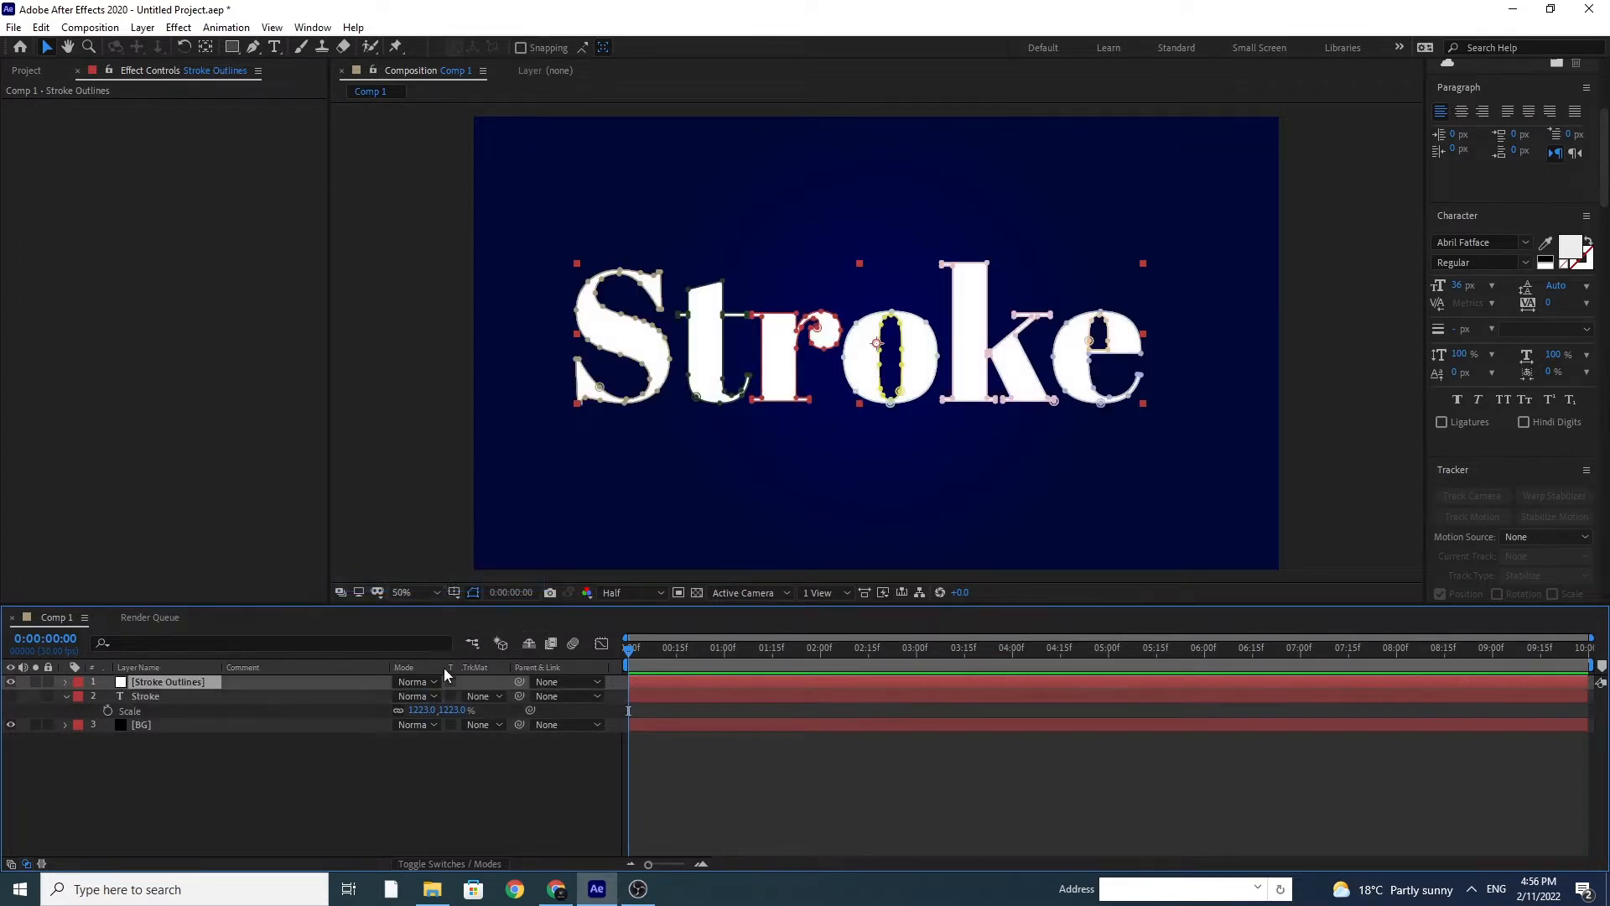
Step: Expand the masks of the Stroke Outlines layer and delete the original Stroke text layer
click(66, 684)
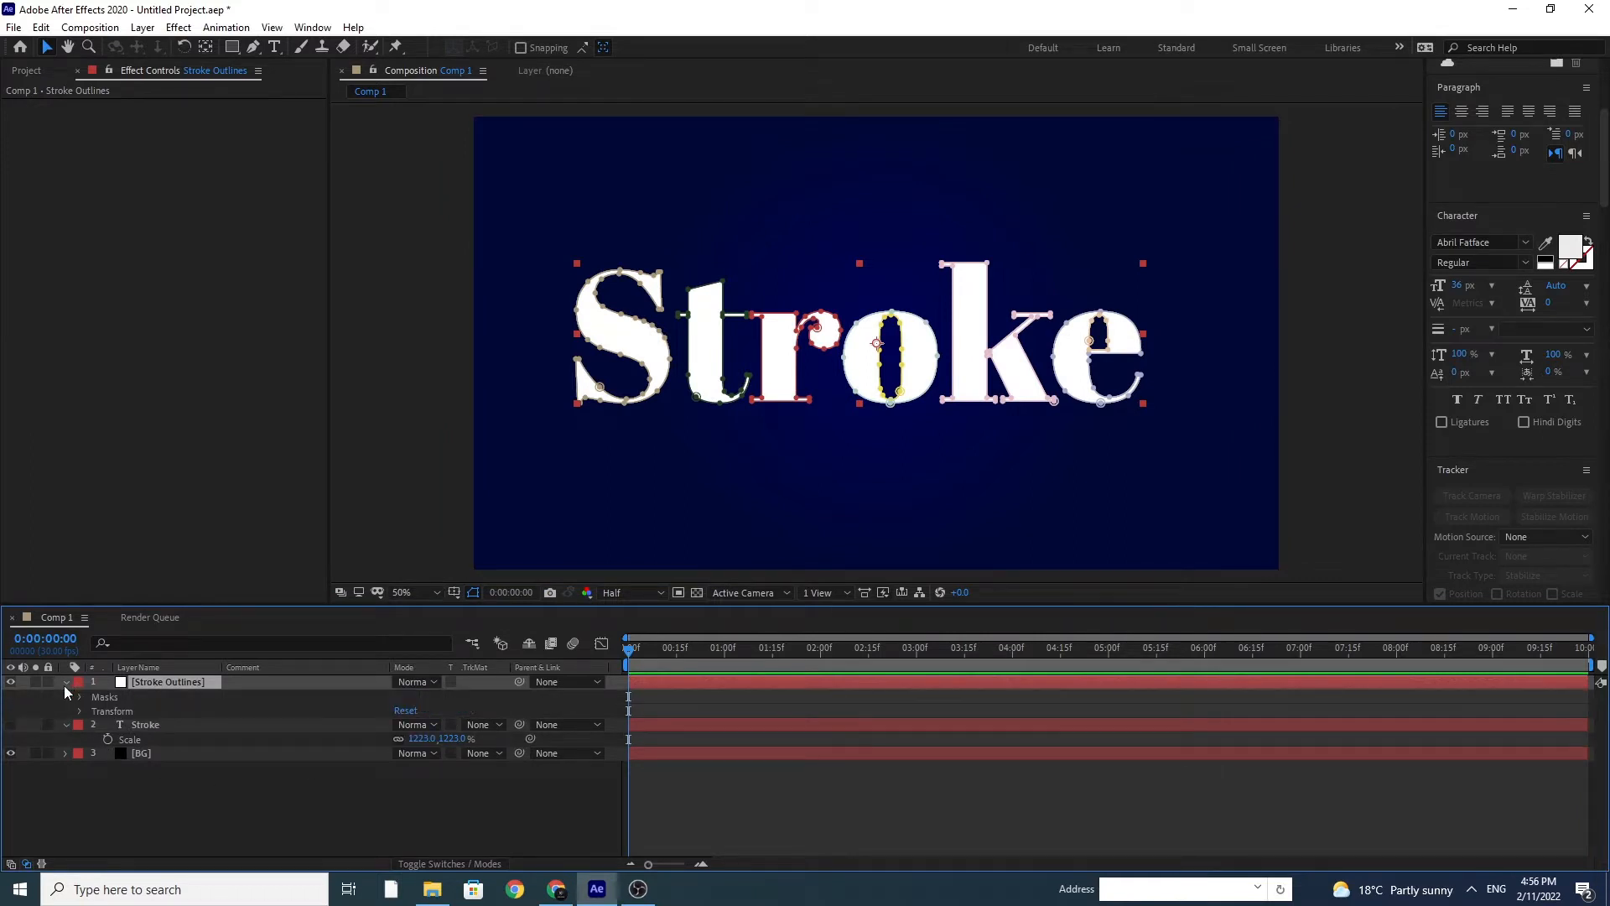
click(79, 698)
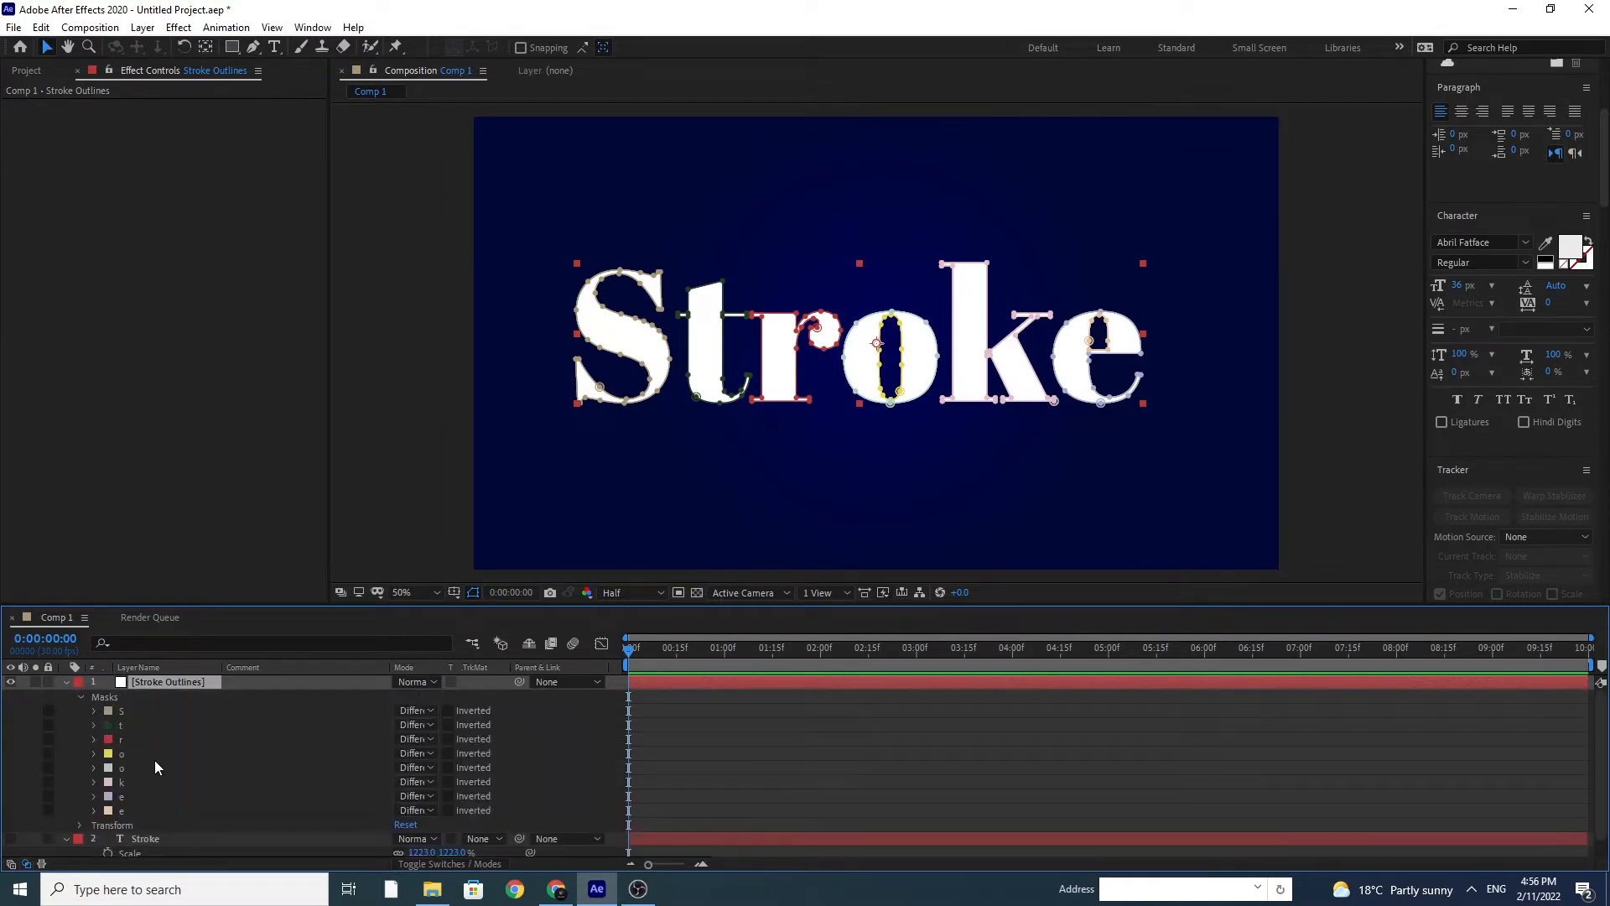
scroll(189, 783, down, 1)
click(148, 822)
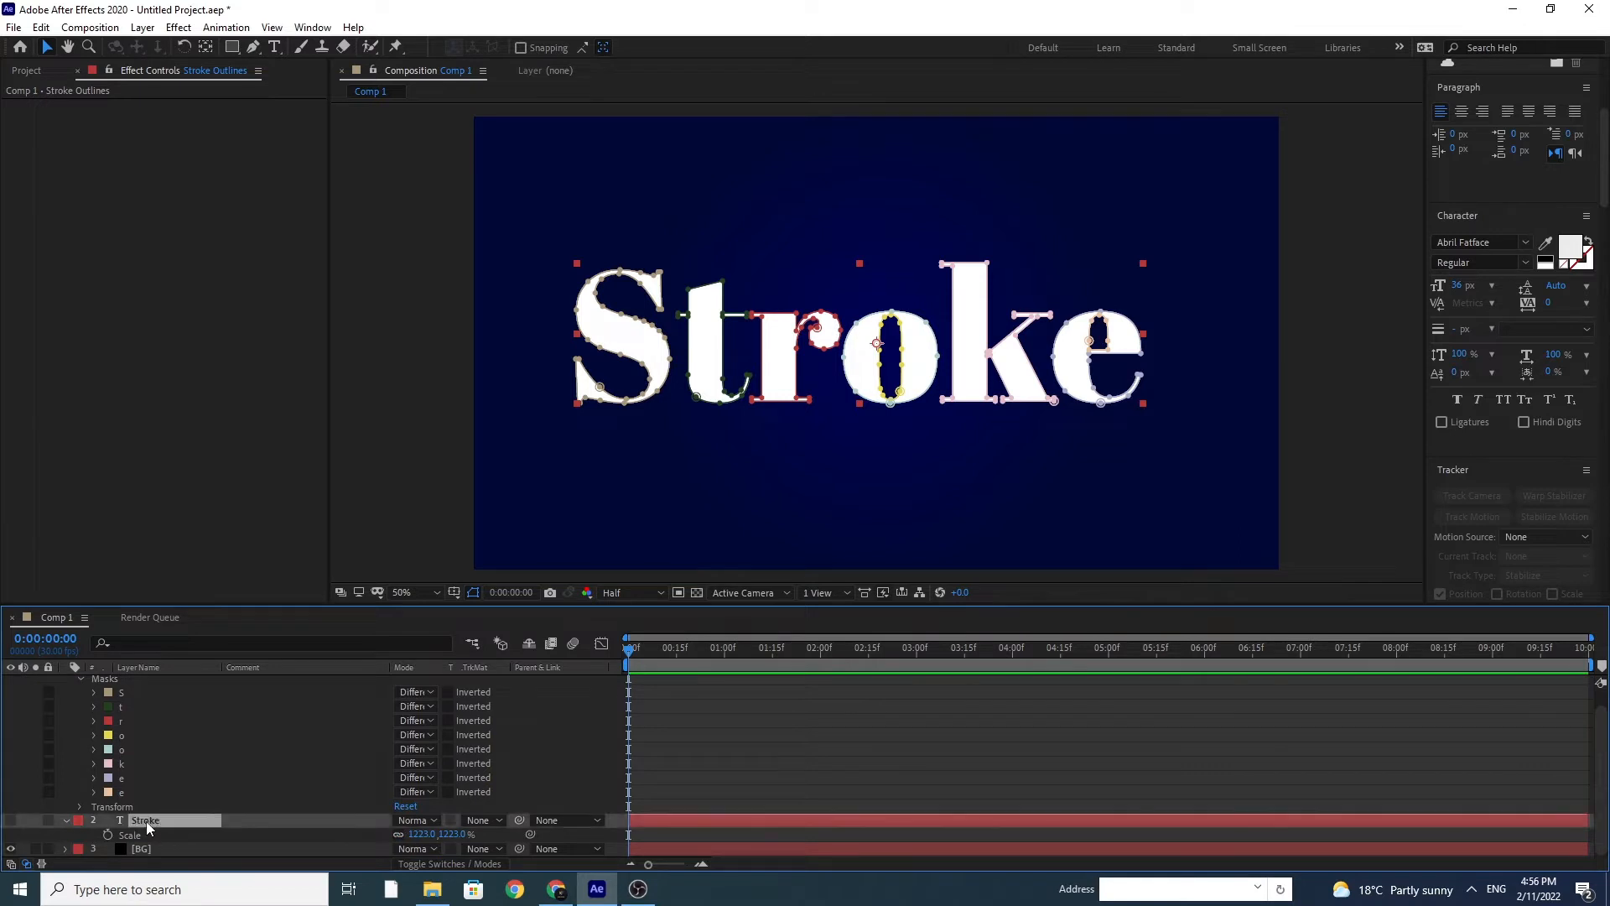
key(Delete)
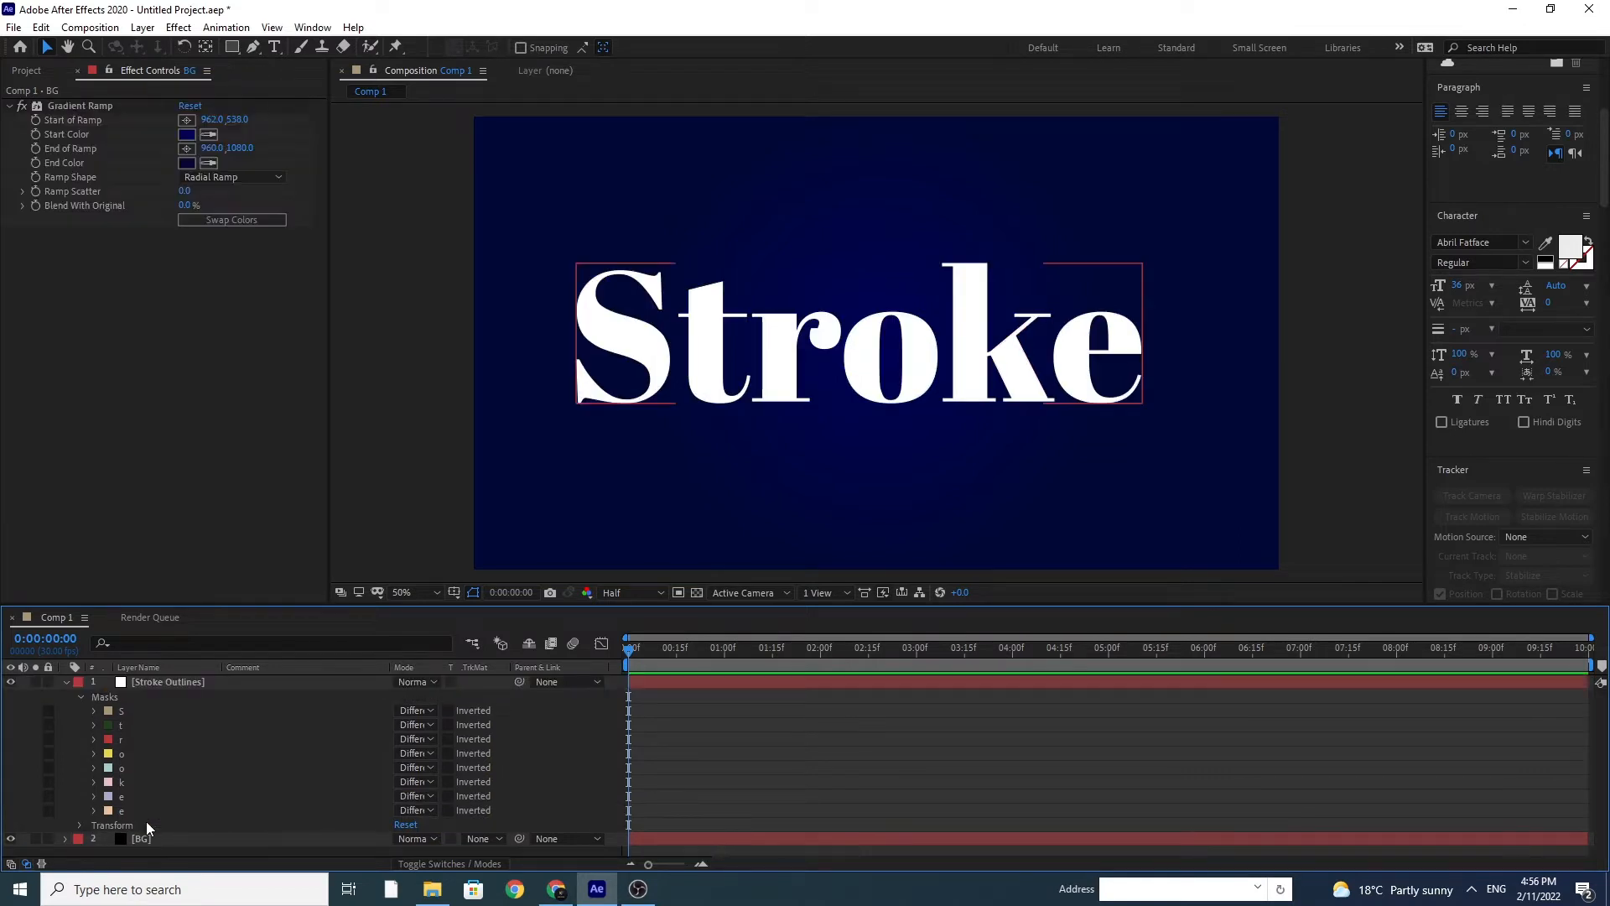
Step: Apply the Stroke effect to the Stroke Outlines layer with All Masks enabled, and hide the mask paths in the composition view
click(168, 682)
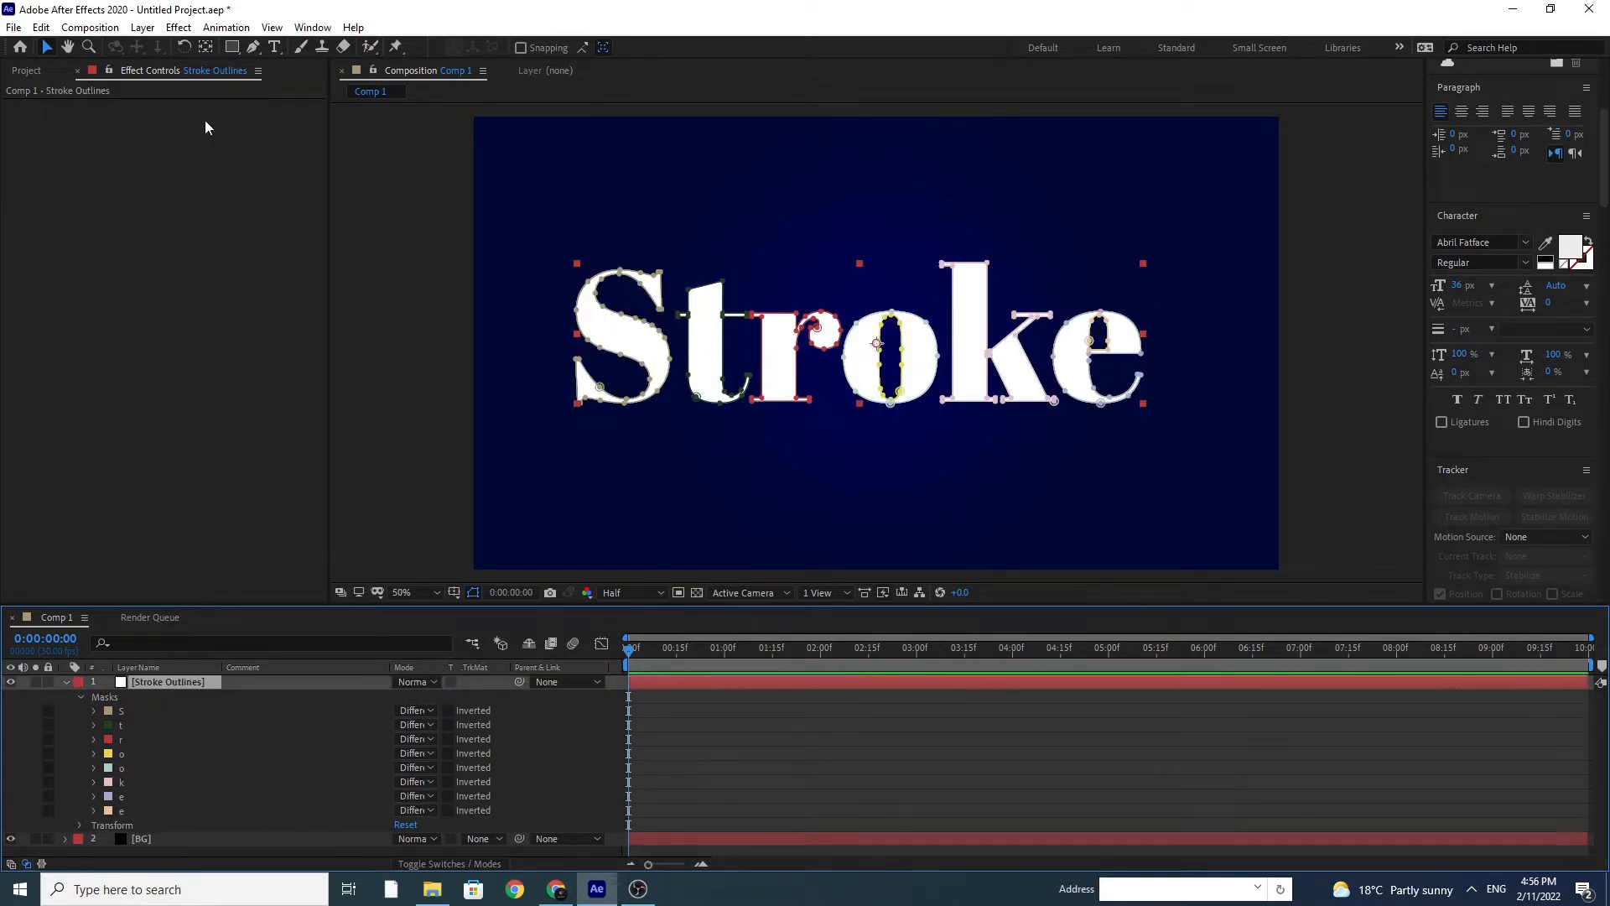
click(179, 27)
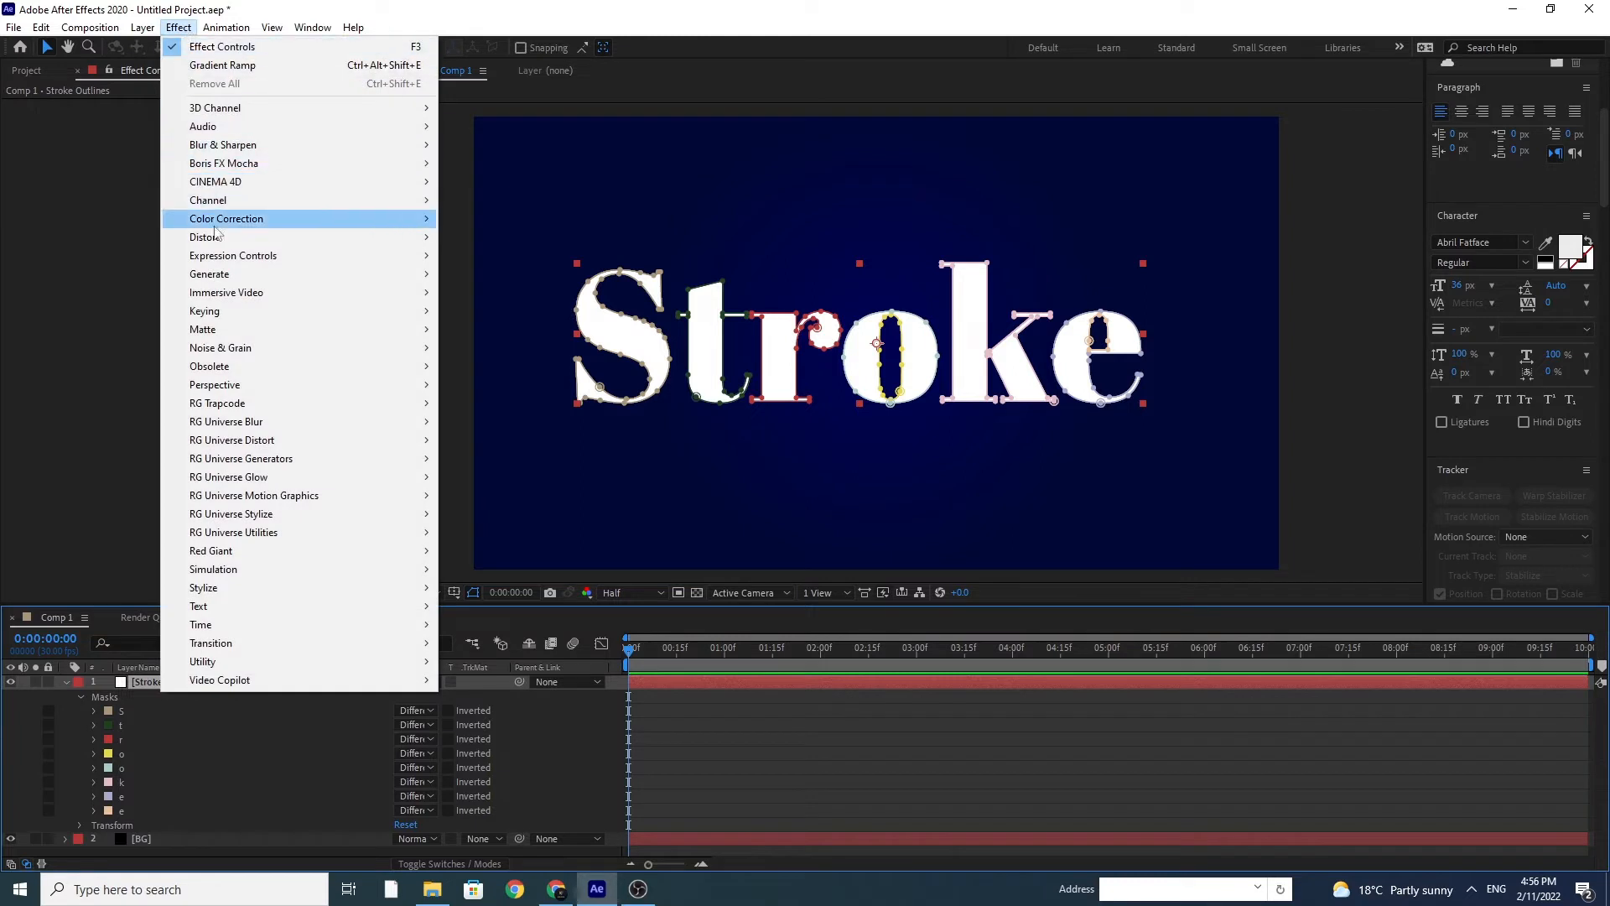
mouse_move(309, 277)
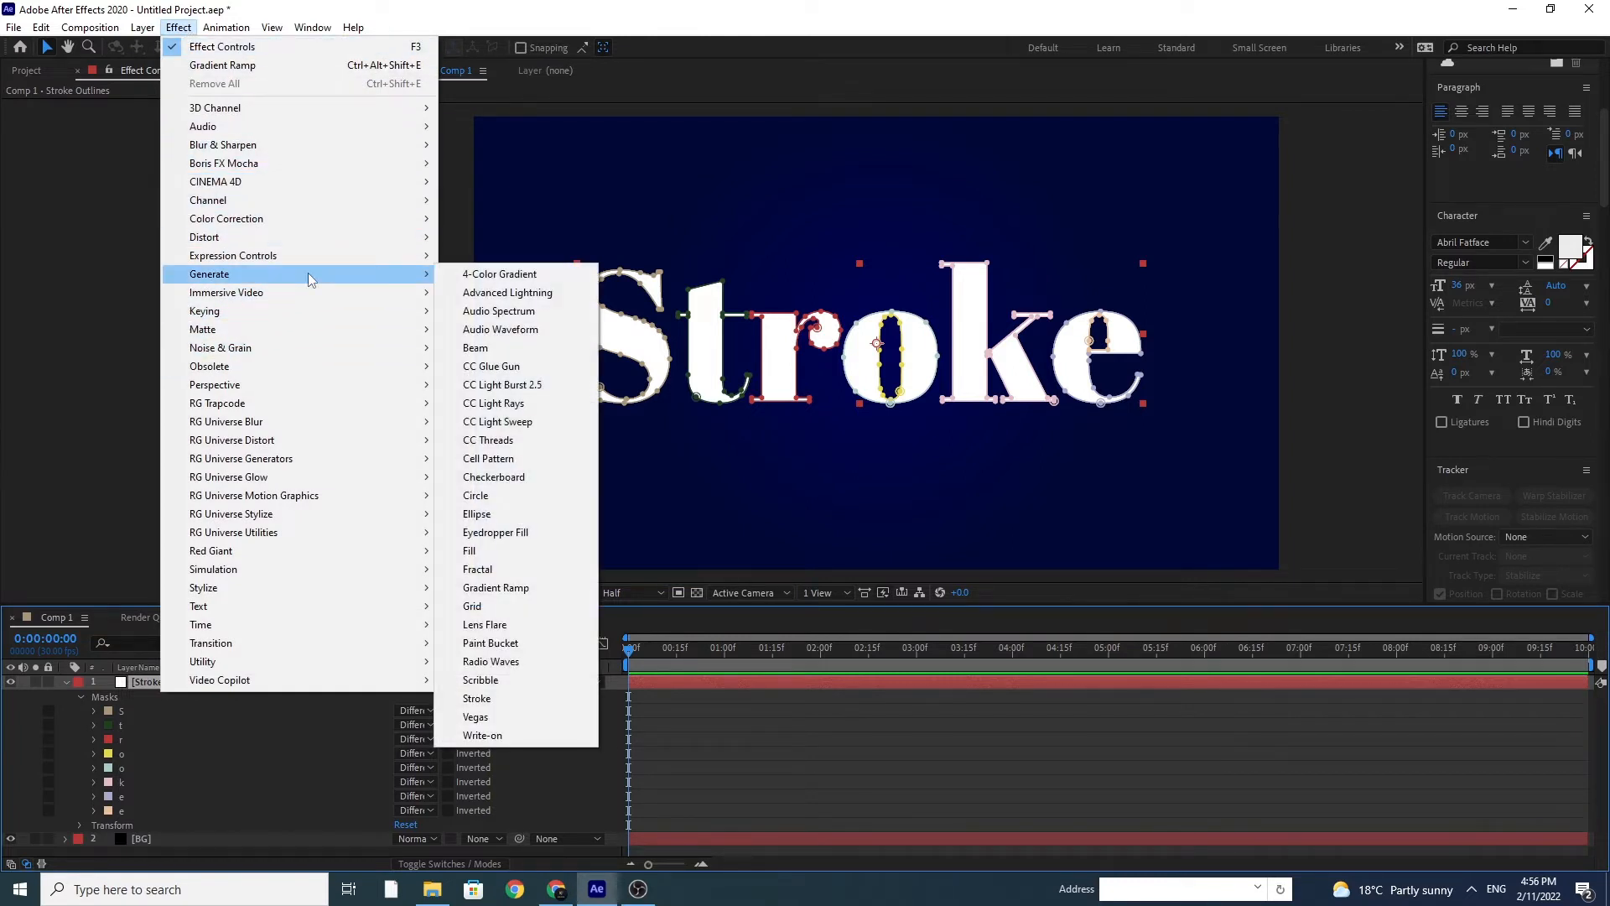
click(478, 701)
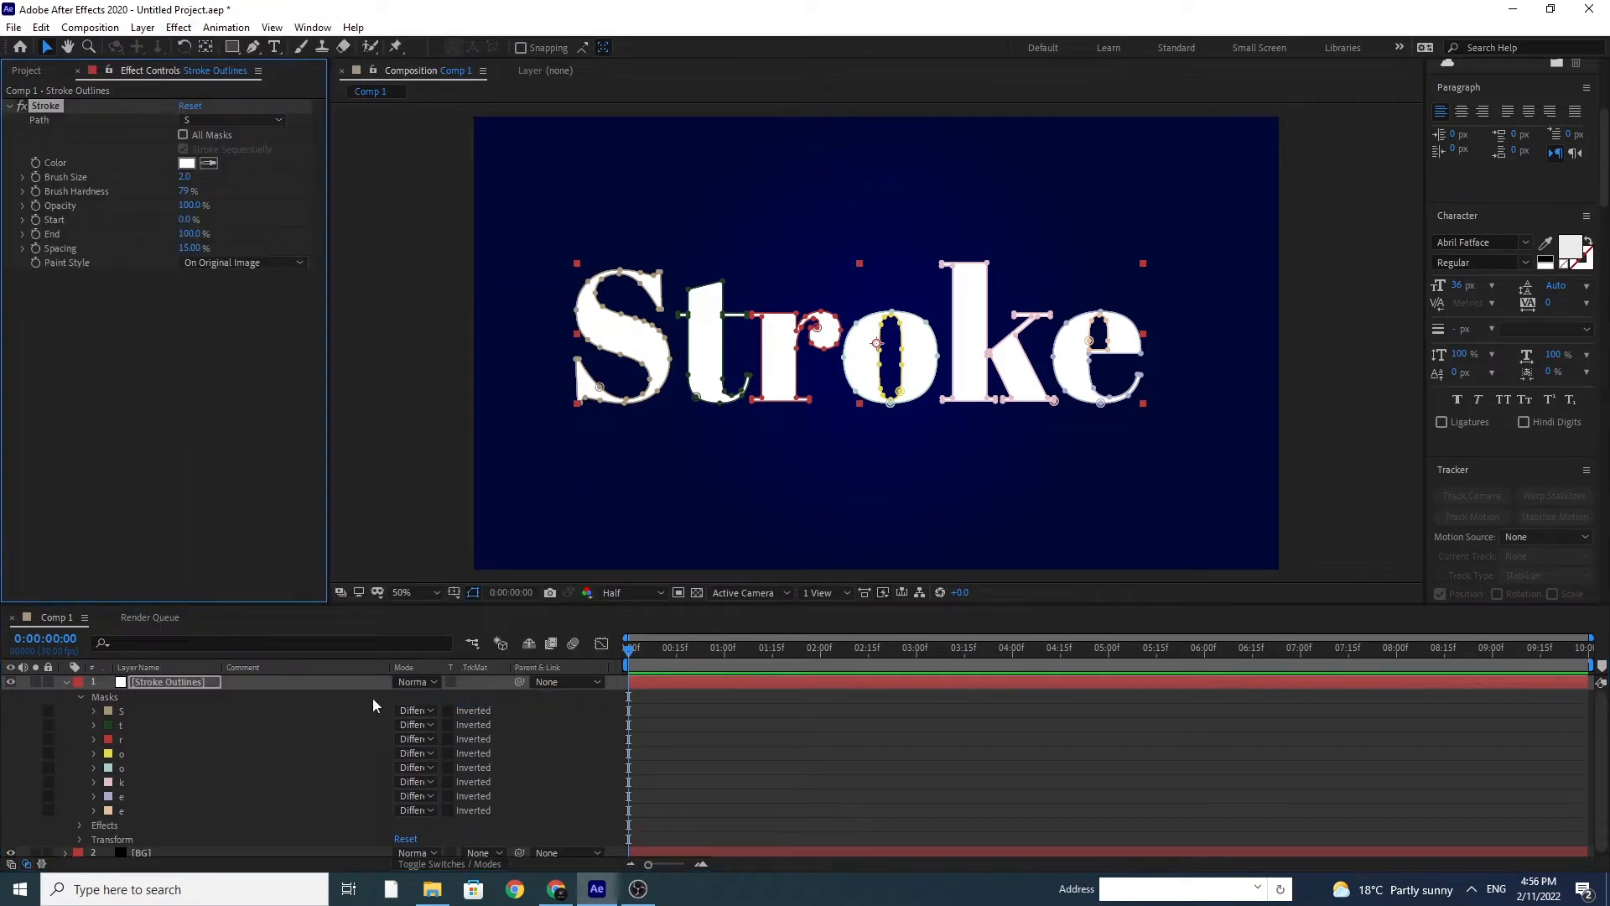
click(184, 135)
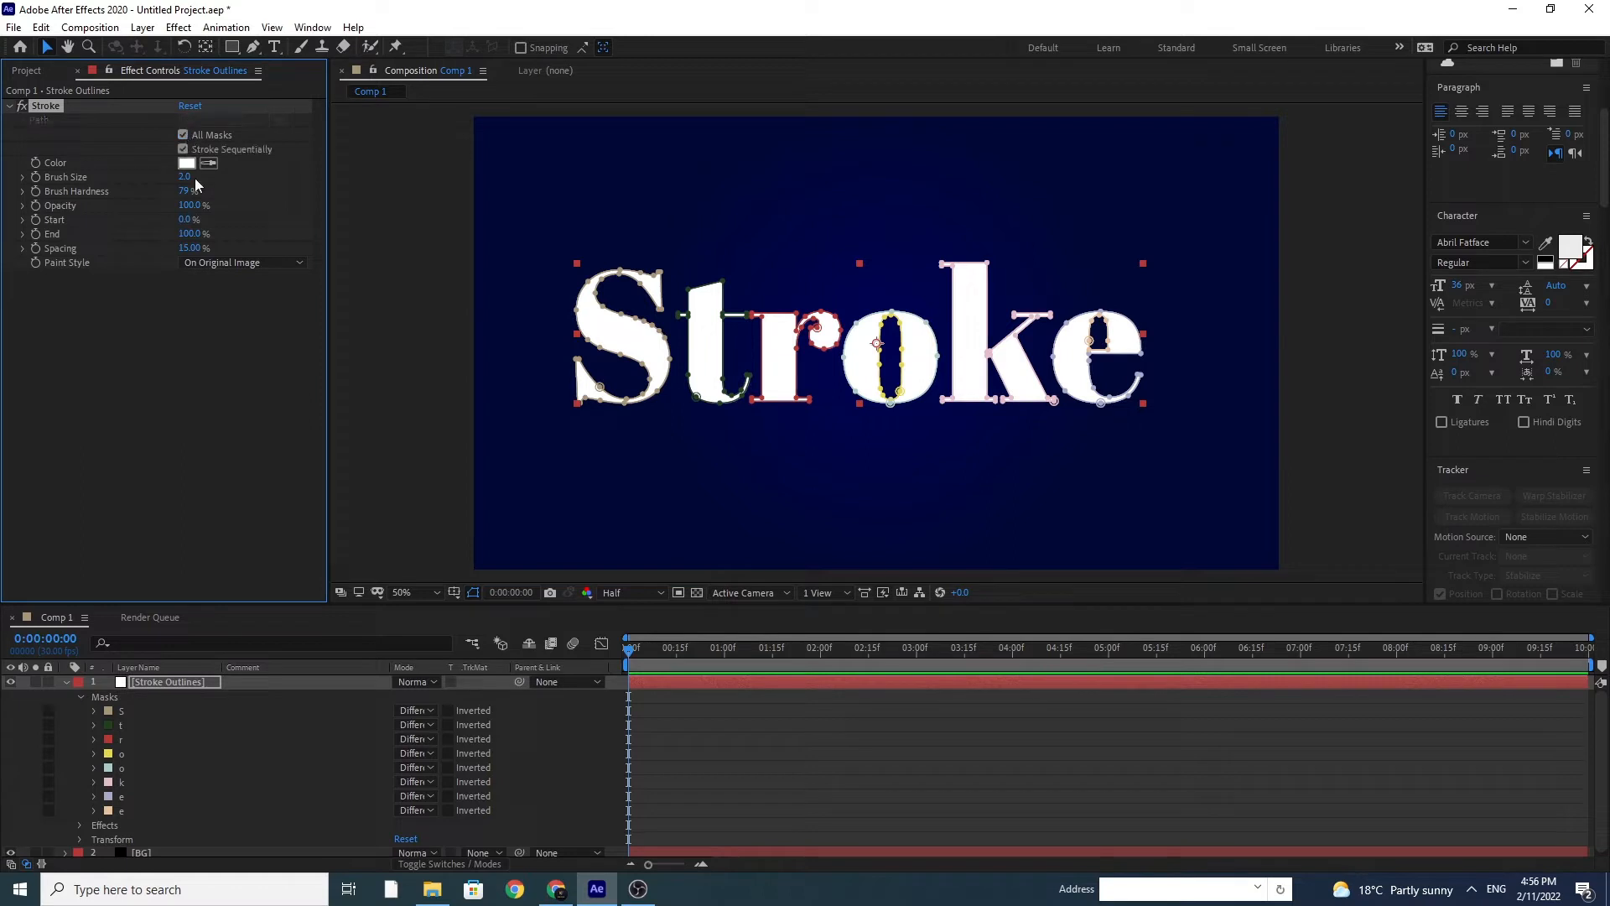
click(474, 592)
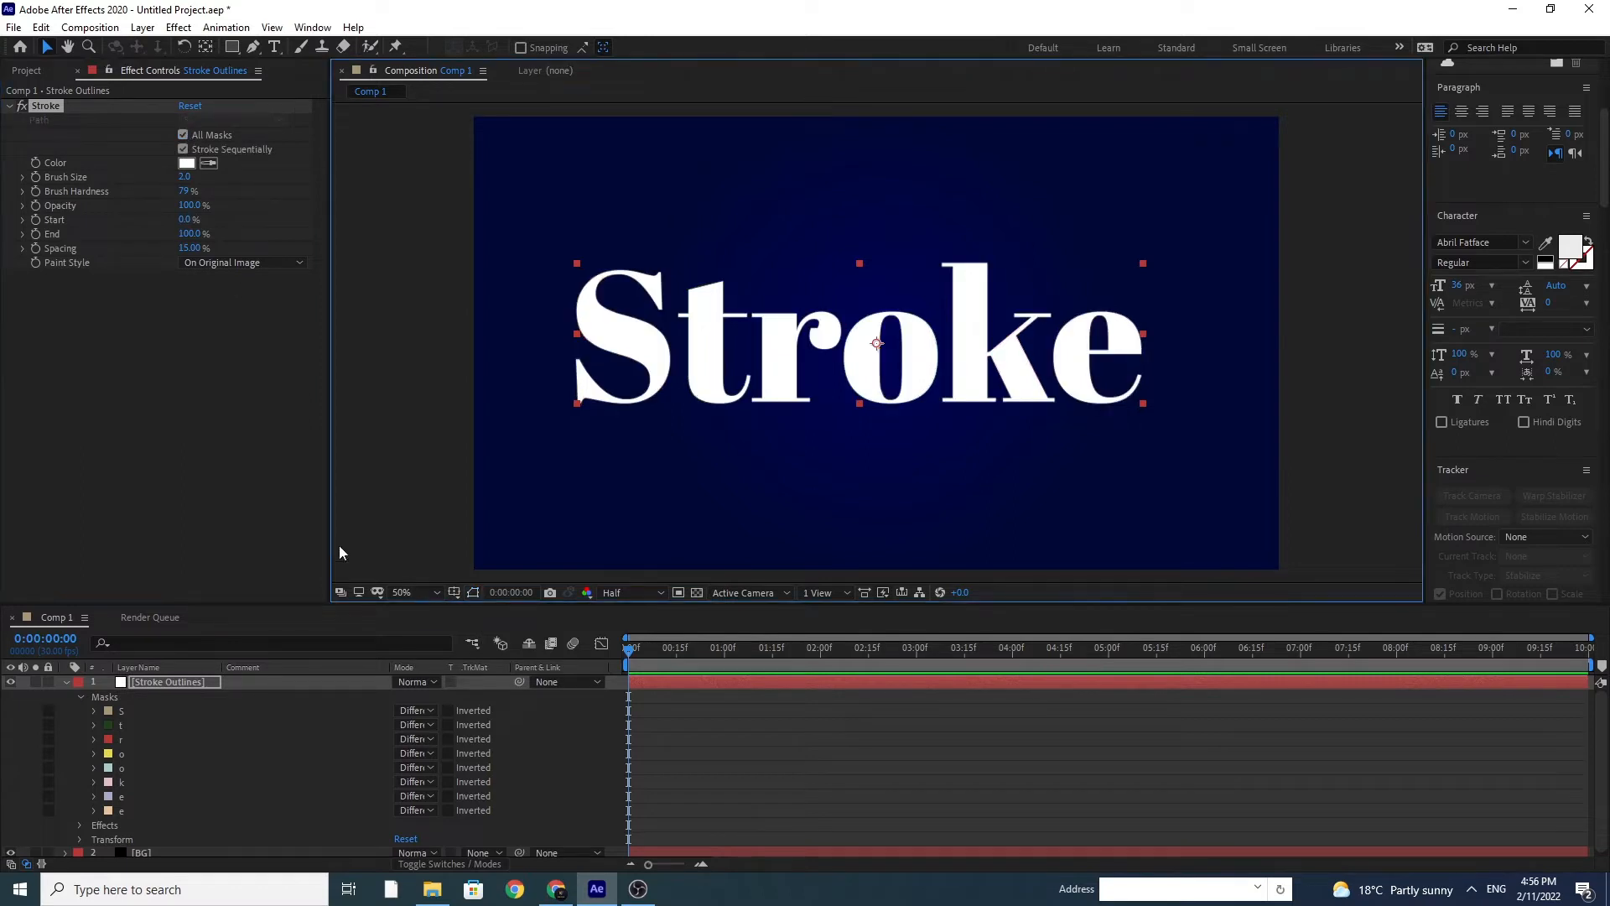
Step: Set the Stroke effect's Paint Style to On Transparent and the preview resolution to Full
click(223, 265)
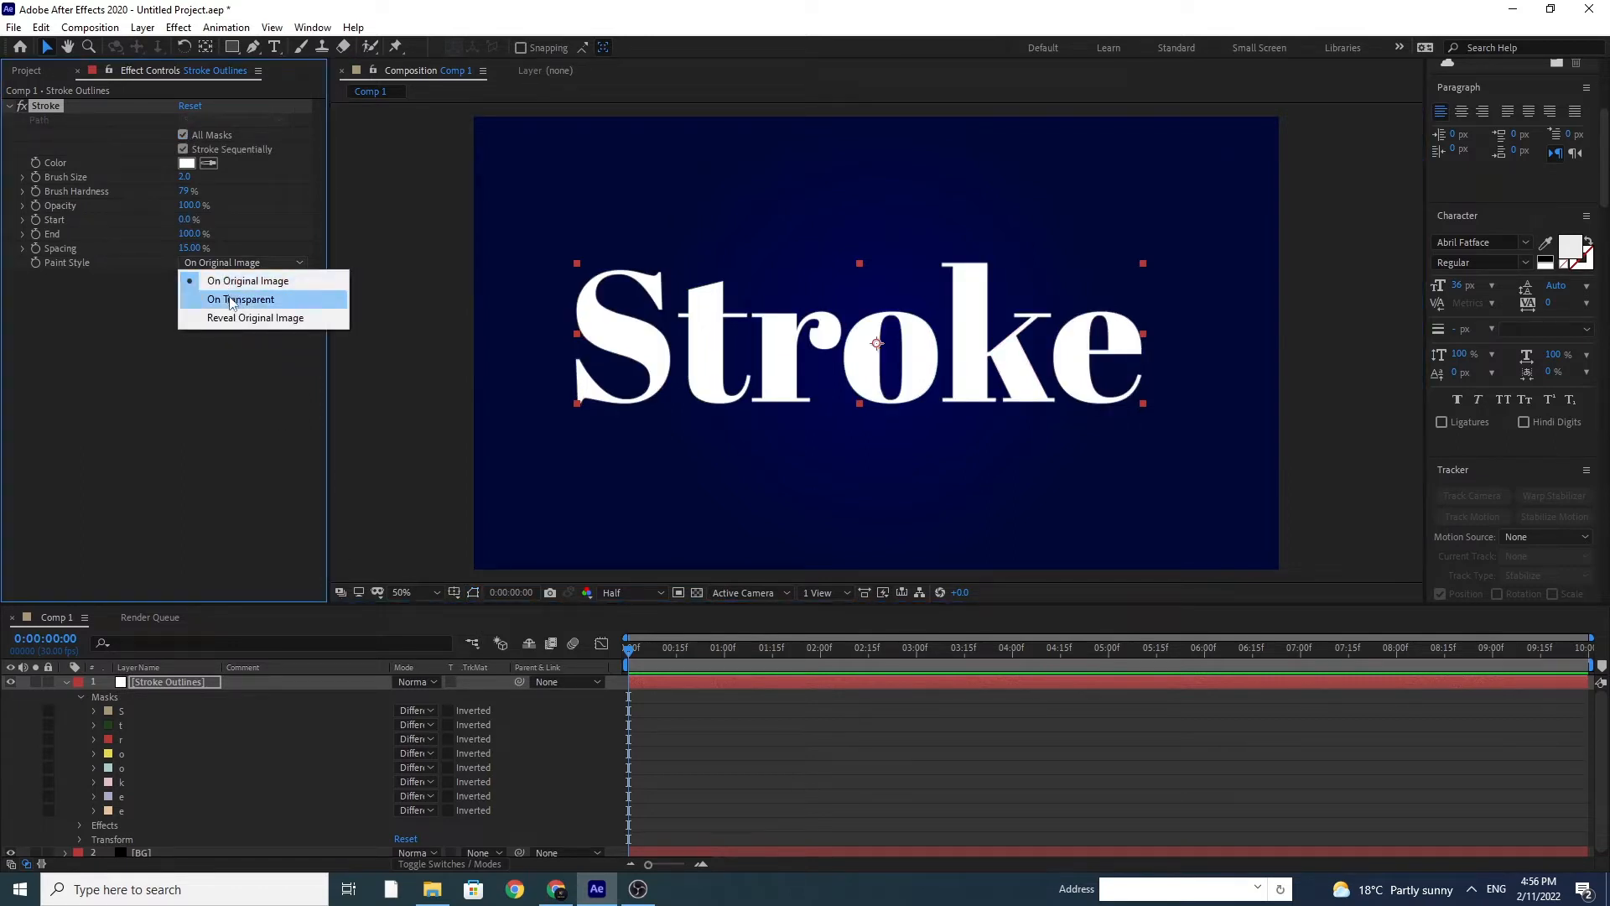
click(229, 295)
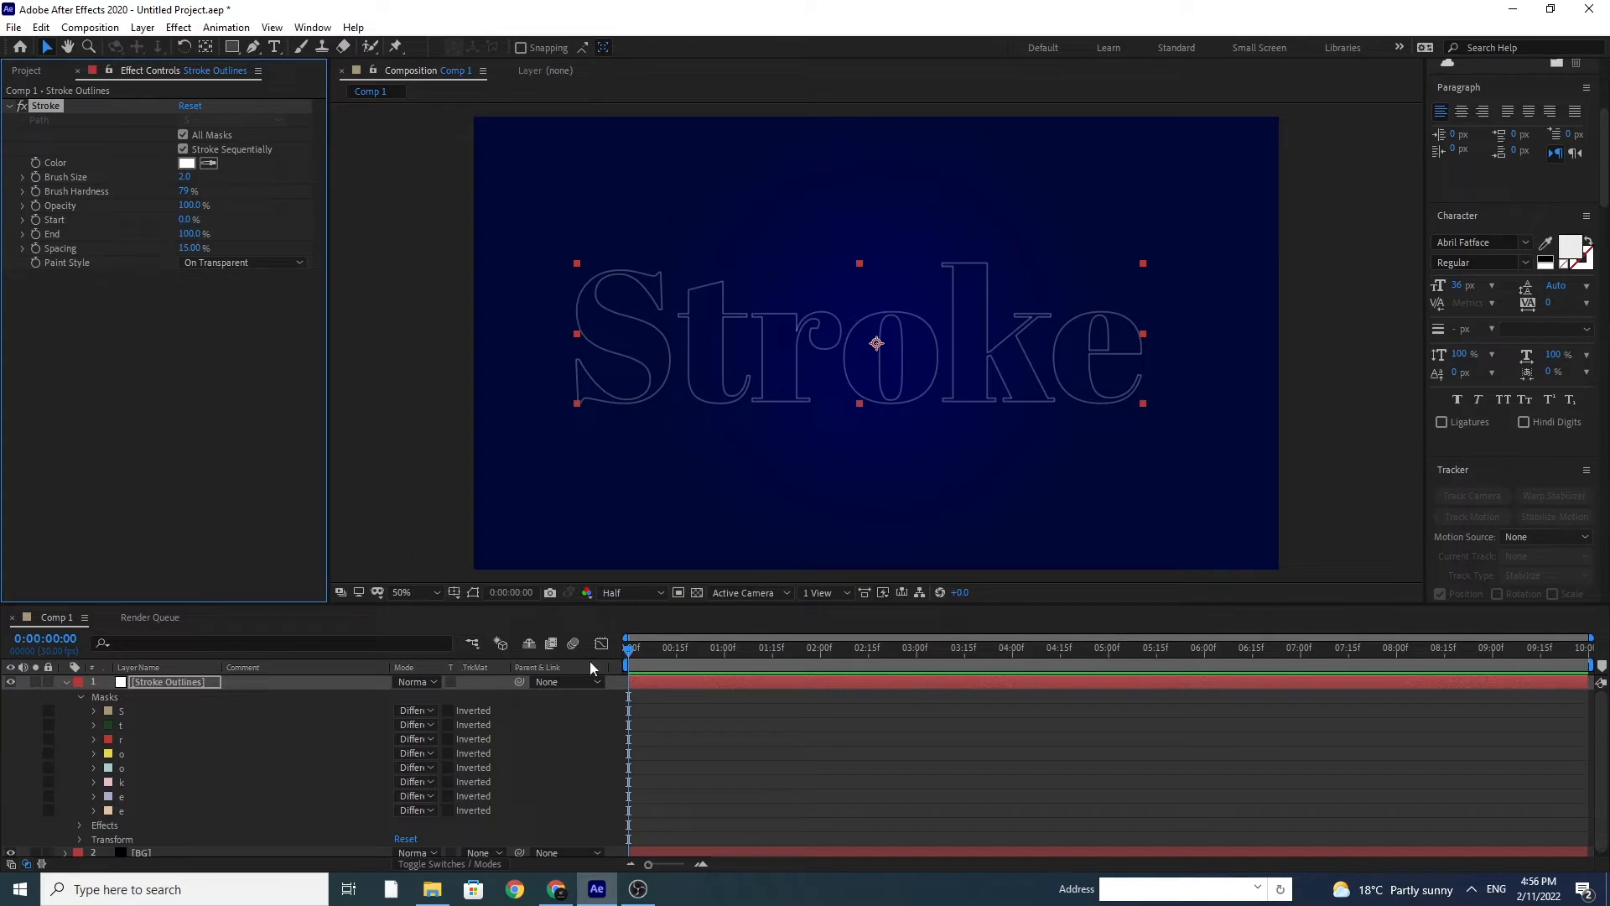
click(628, 597)
click(634, 631)
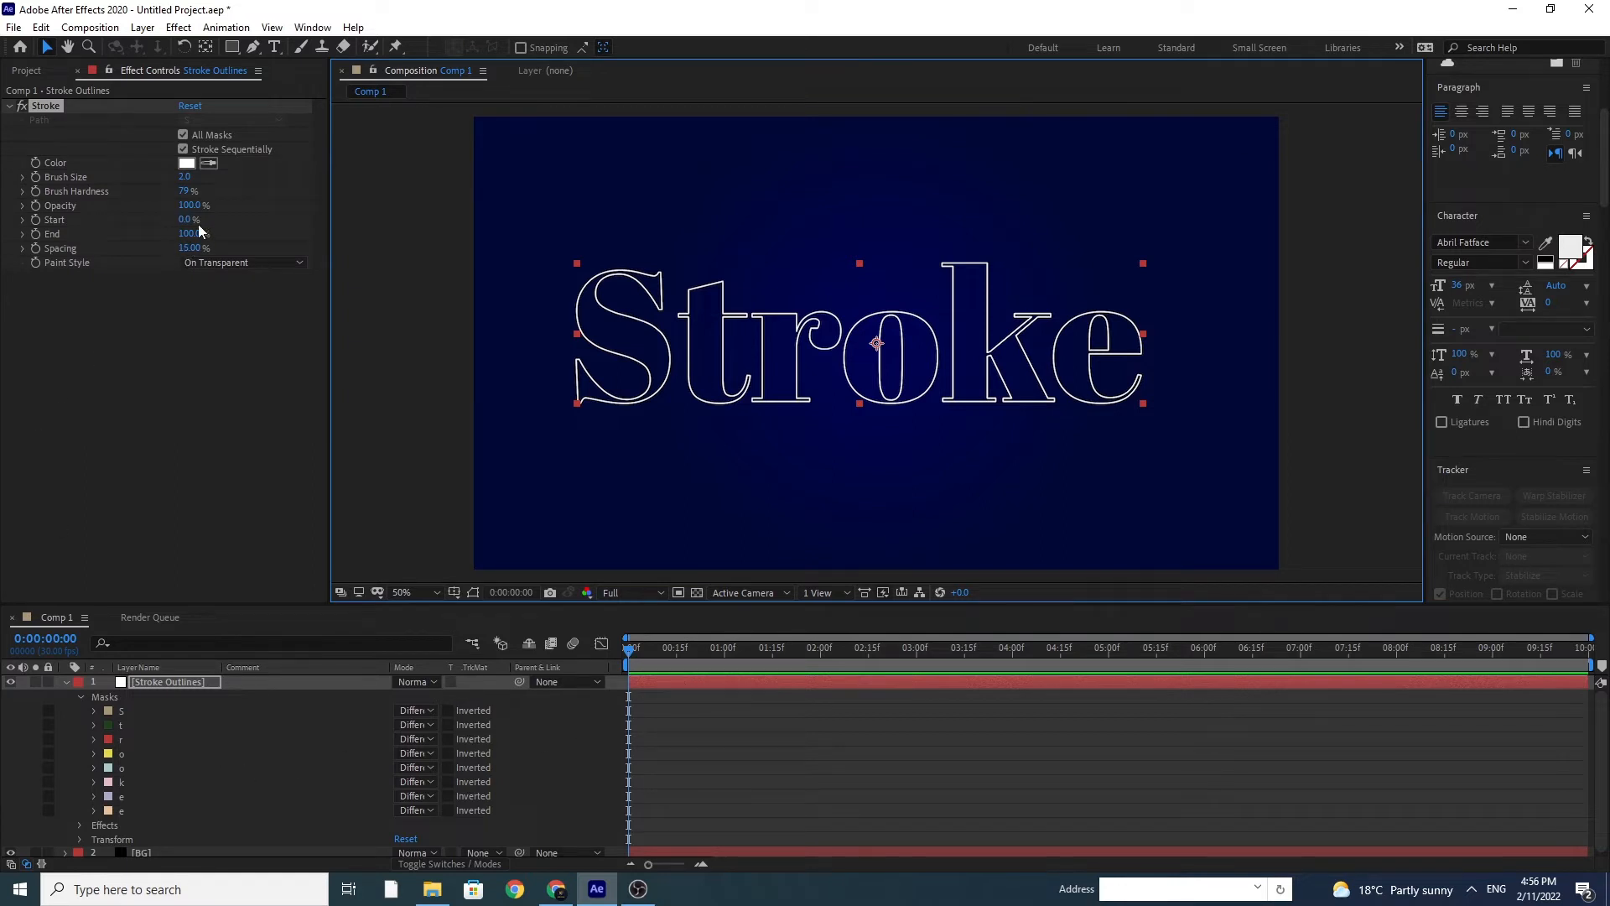
Step: Keyframe the Stroke effect's Start from 100% at the first frame to 0% at 4 seconds
drag(188, 220, 356, 246)
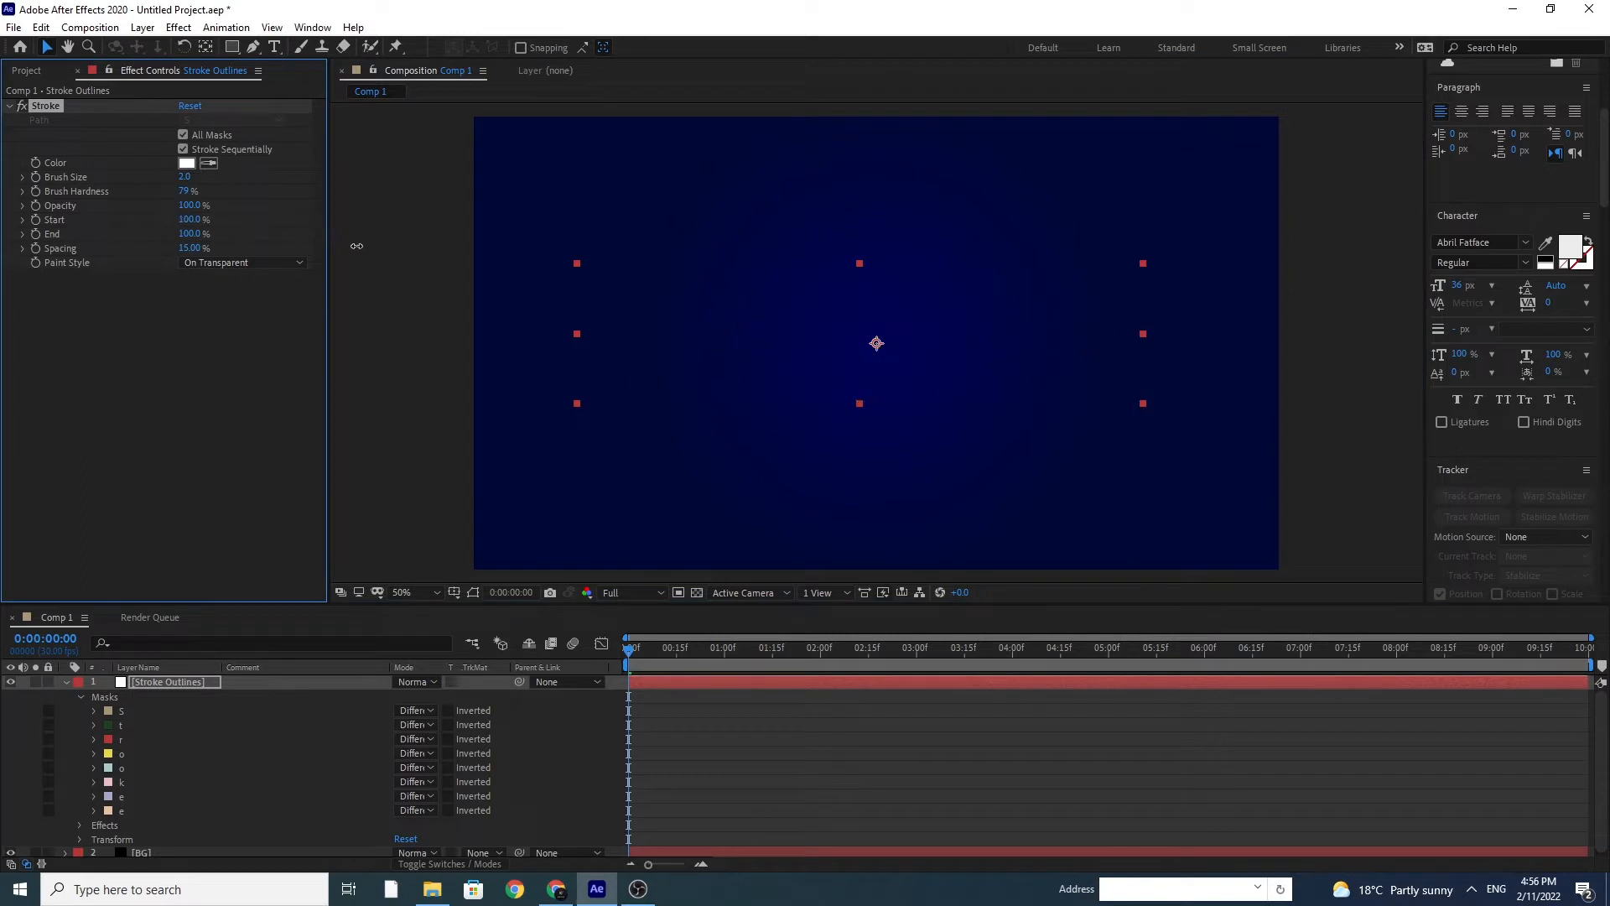
click(37, 220)
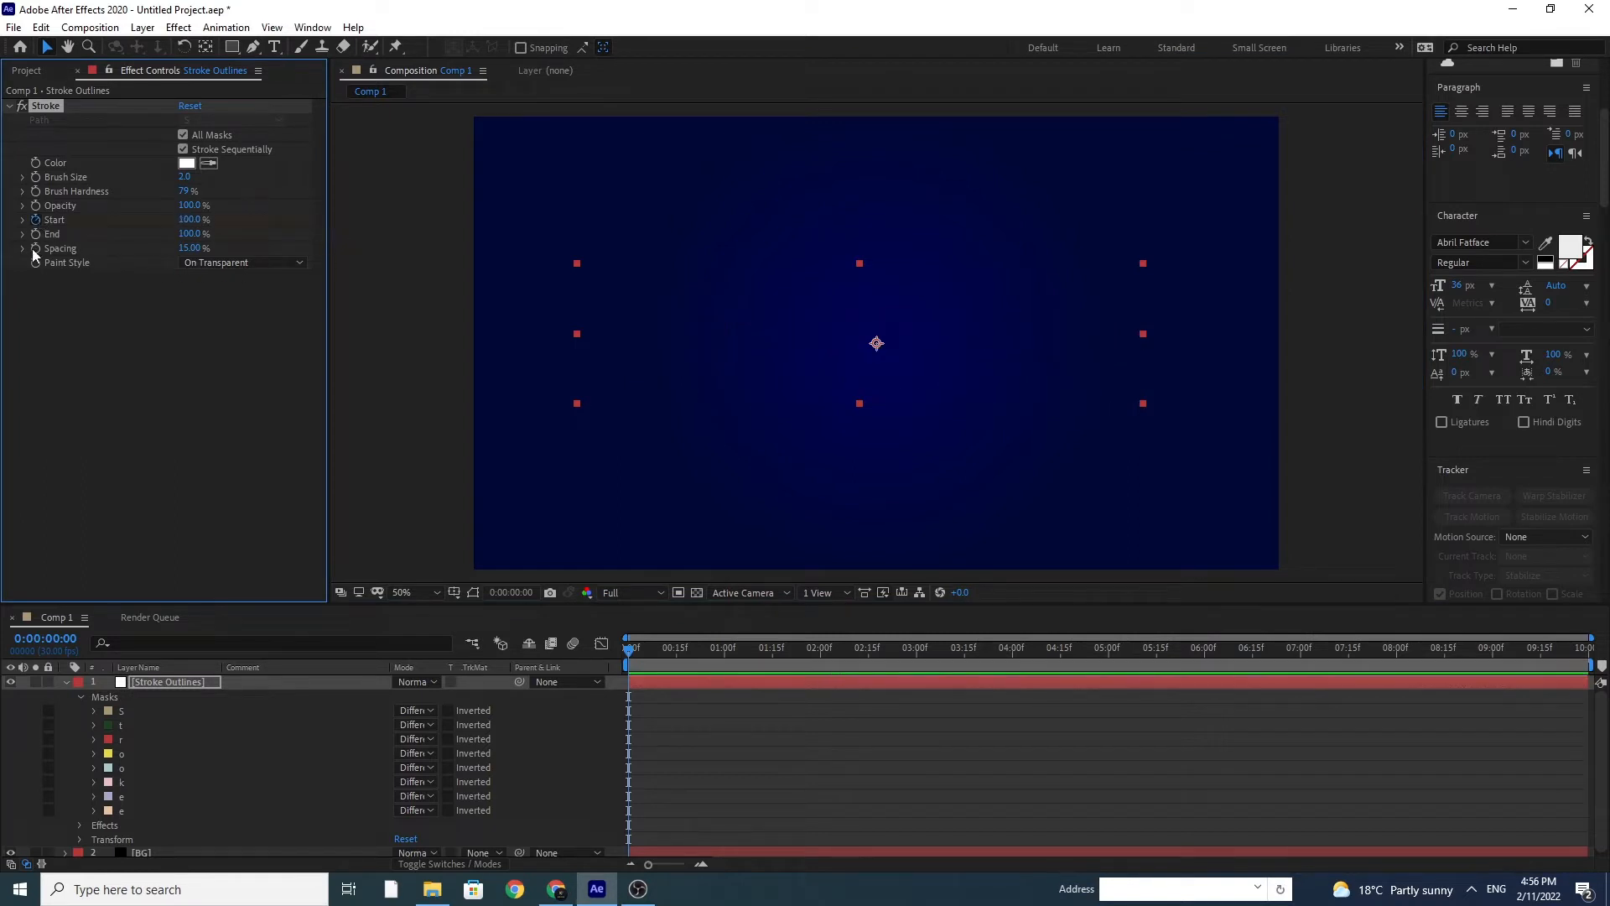
click(1011, 649)
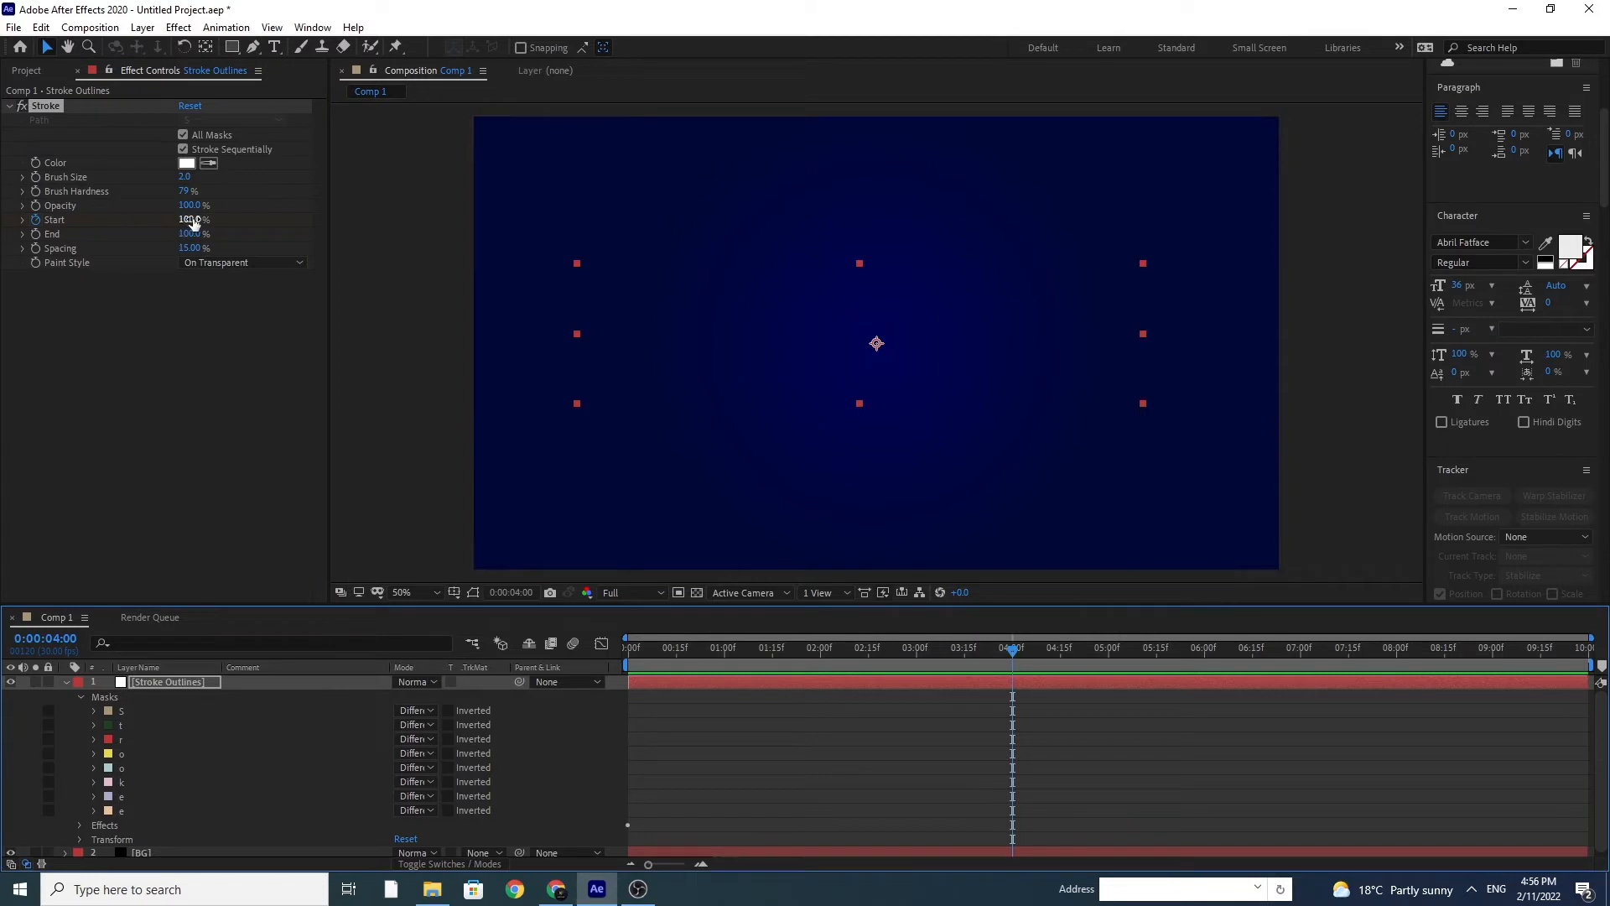
drag(178, 220, 48, 228)
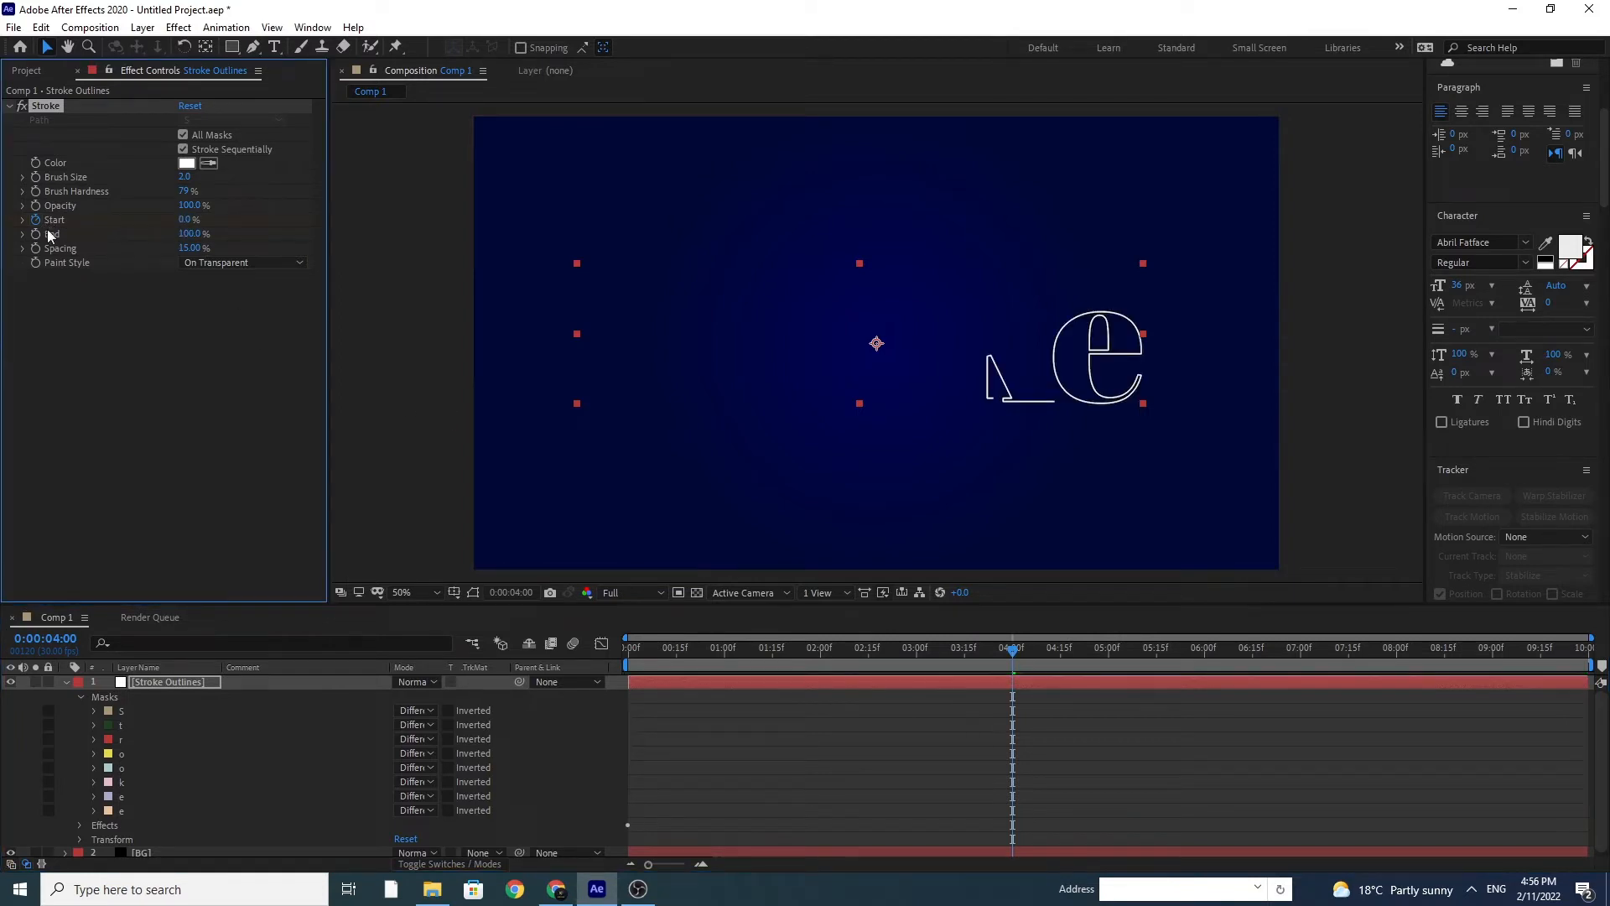
Step: Turn off Stroke Sequentially in the Stroke effect and preview the animation from the beginning
drag(669, 649, 582, 664)
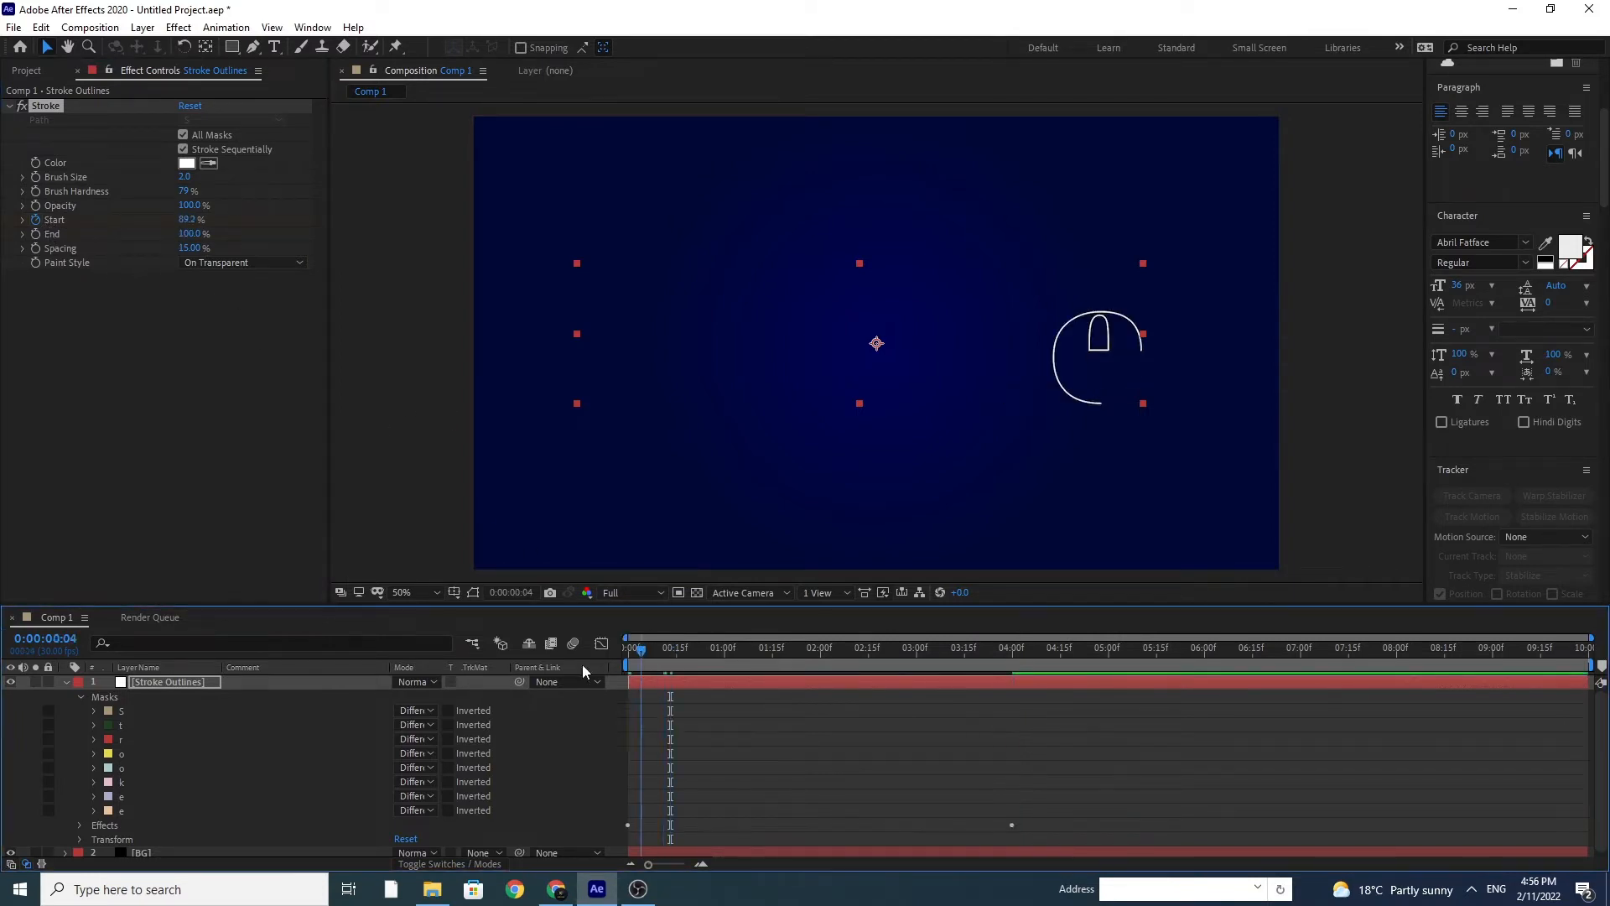
key(space)
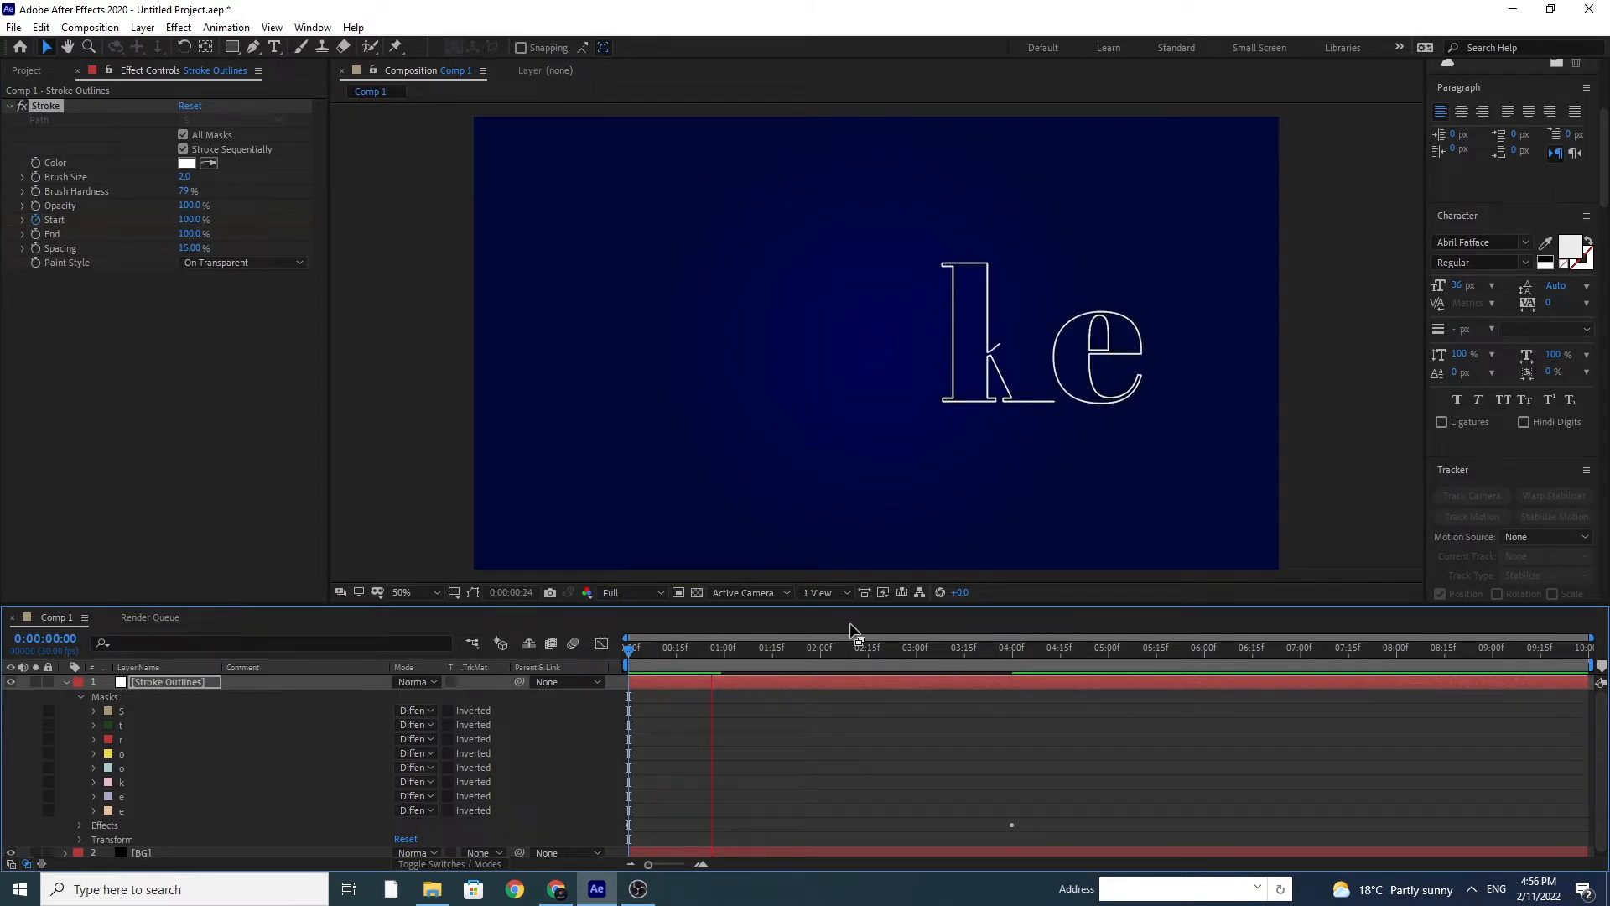
click(184, 150)
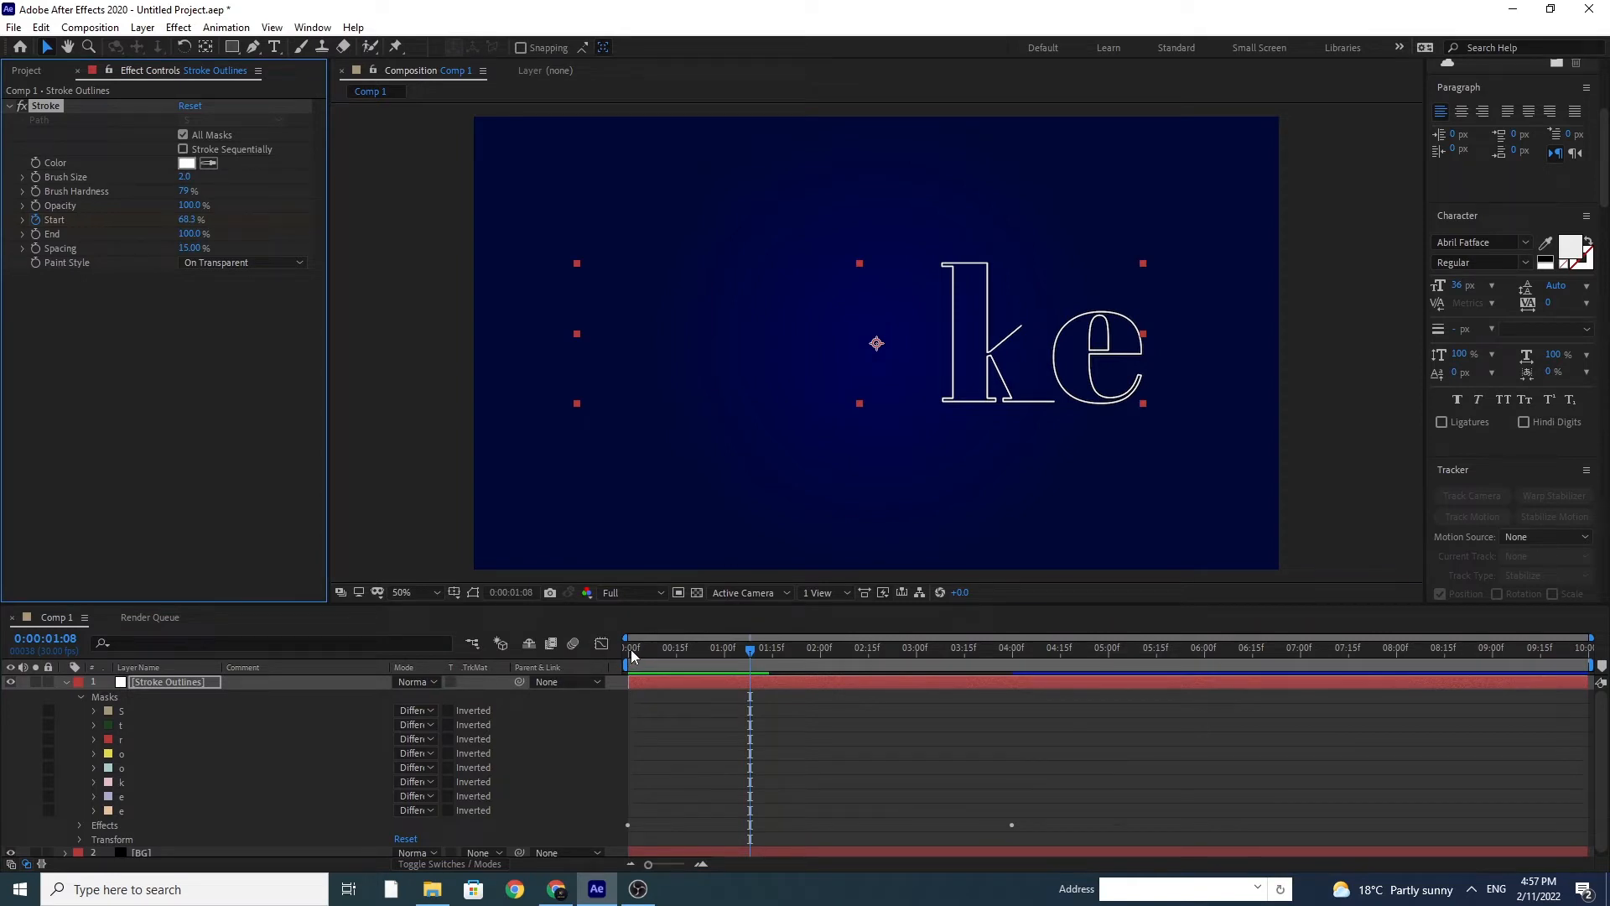
click(632, 650)
key(space)
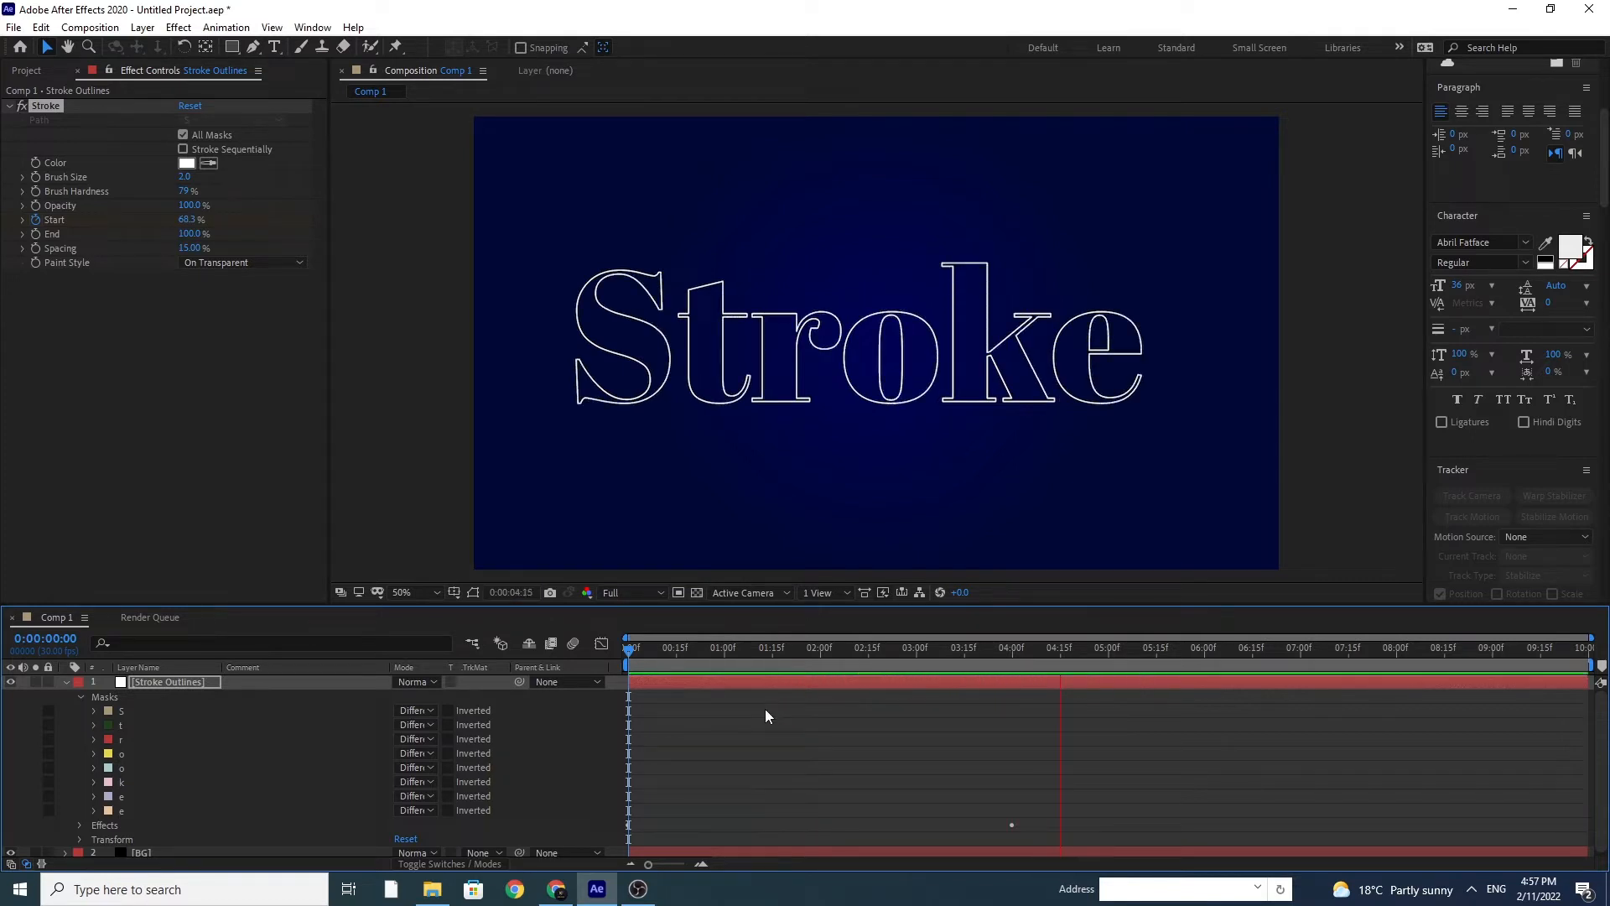
key(space)
Step: Add a null object above the Stroke Outlines layer
click(164, 684)
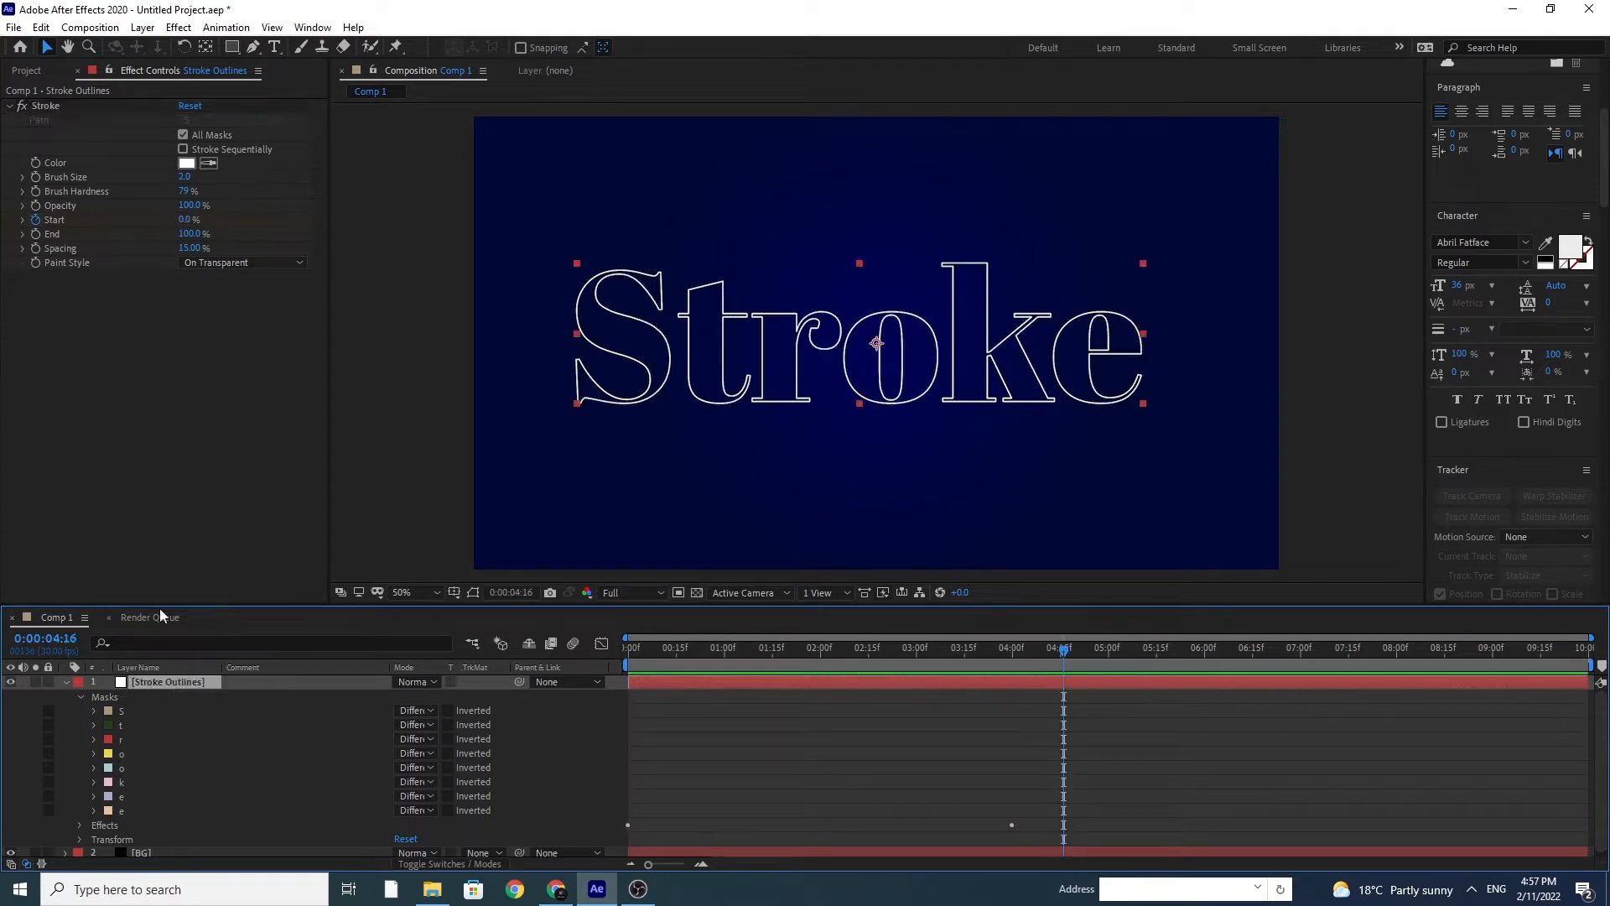
click(144, 28)
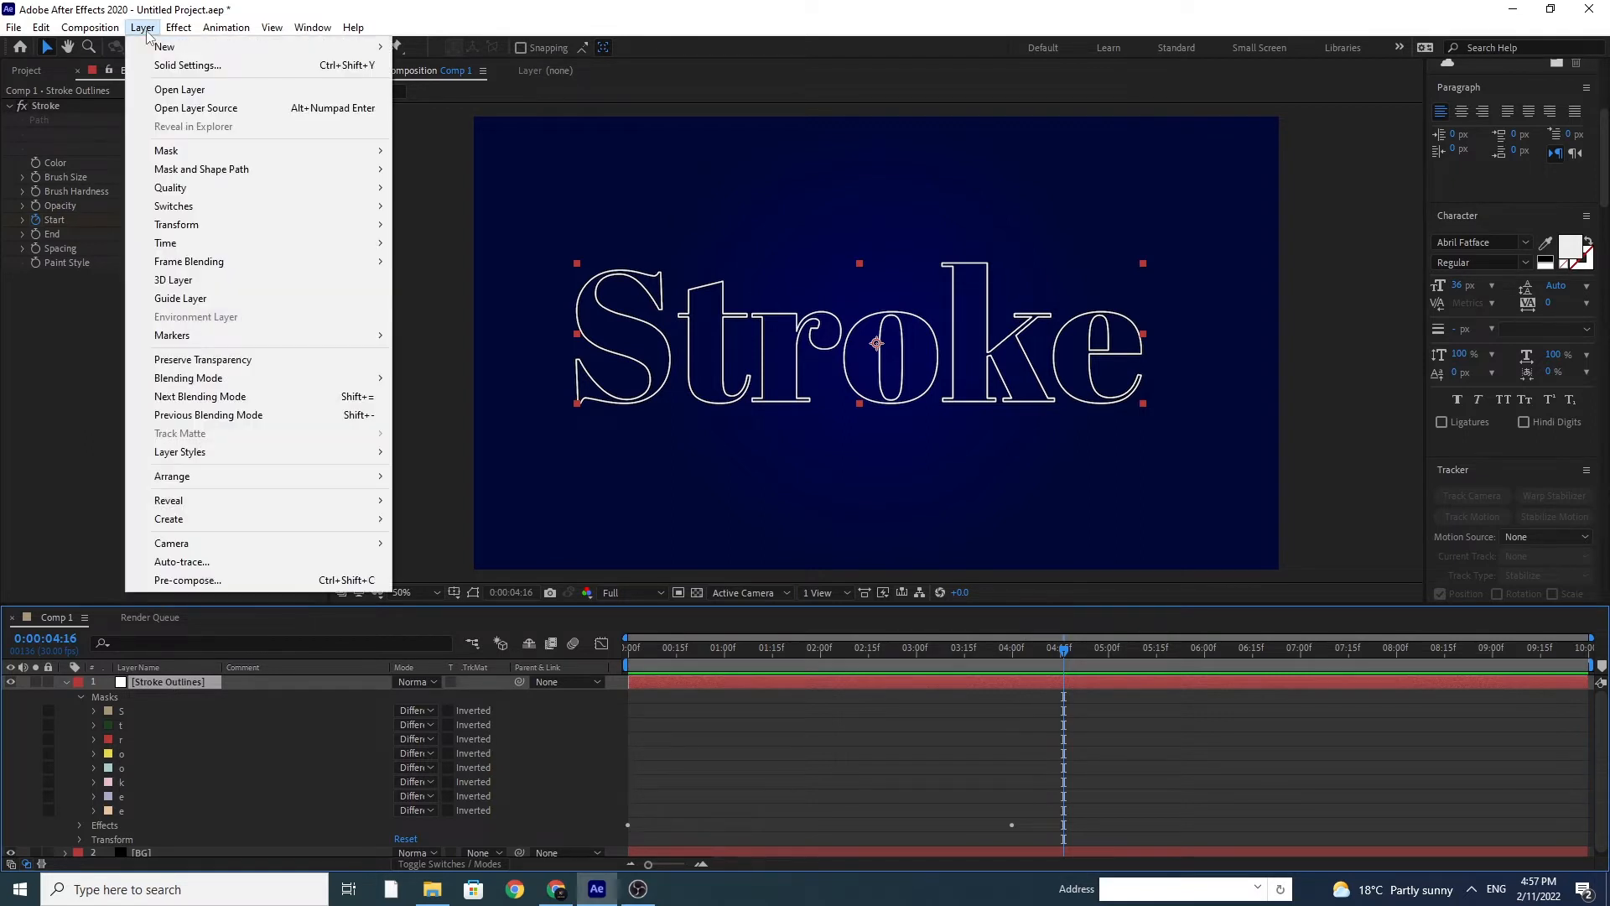
mouse_move(165, 47)
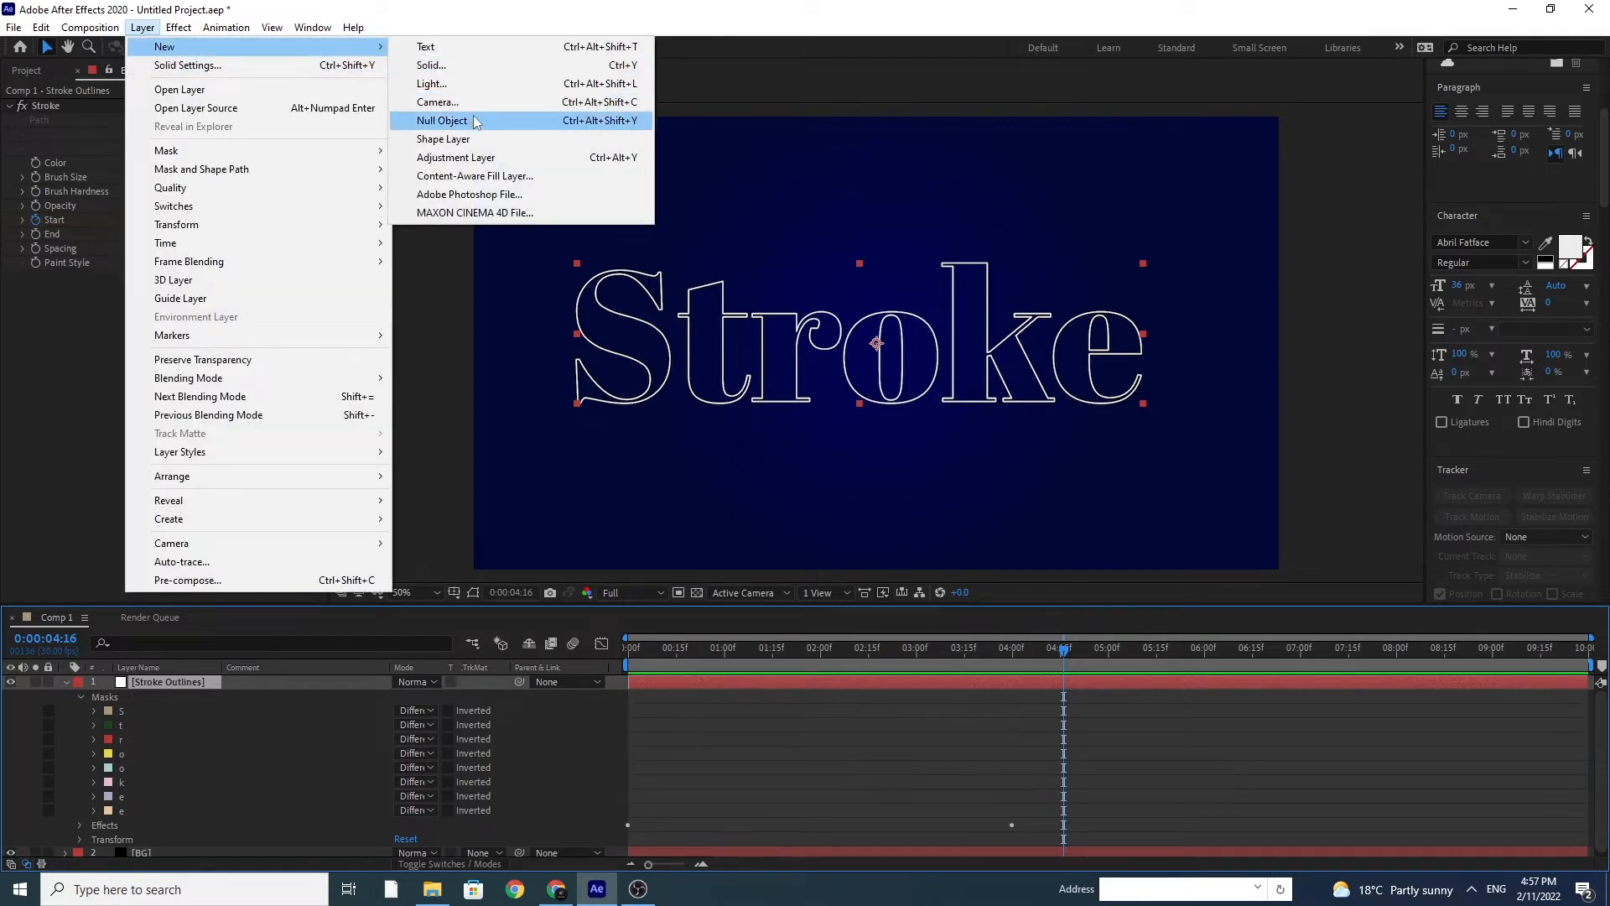
click(442, 121)
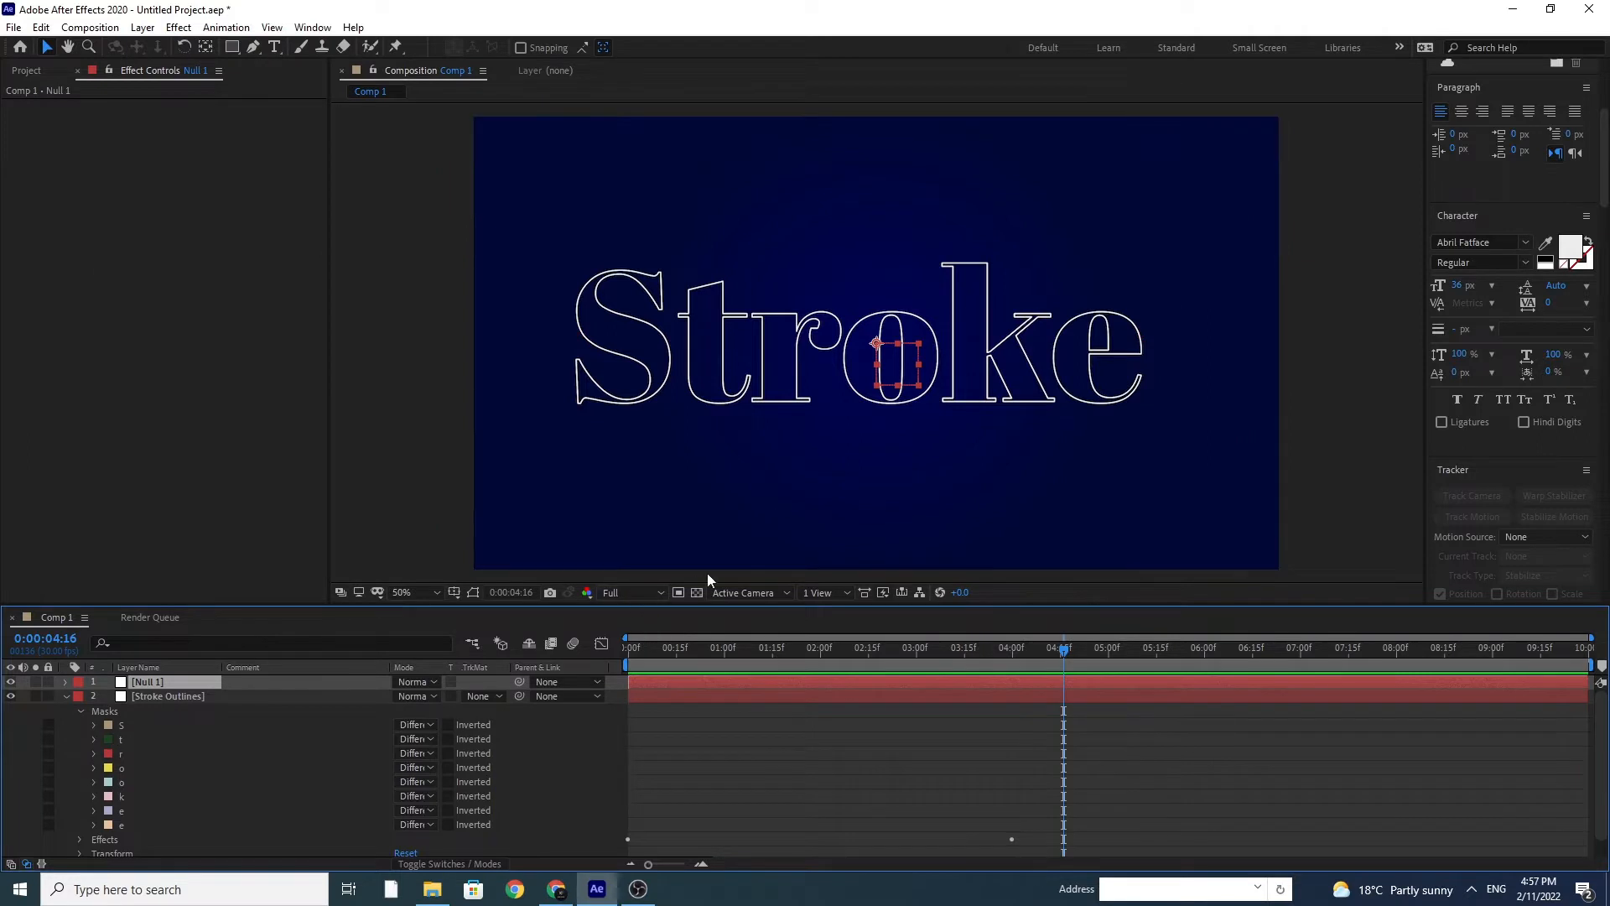
Step: Copy the S mask's path and paste it into the null's Position property at the first frame
click(93, 725)
click(159, 746)
click(164, 742)
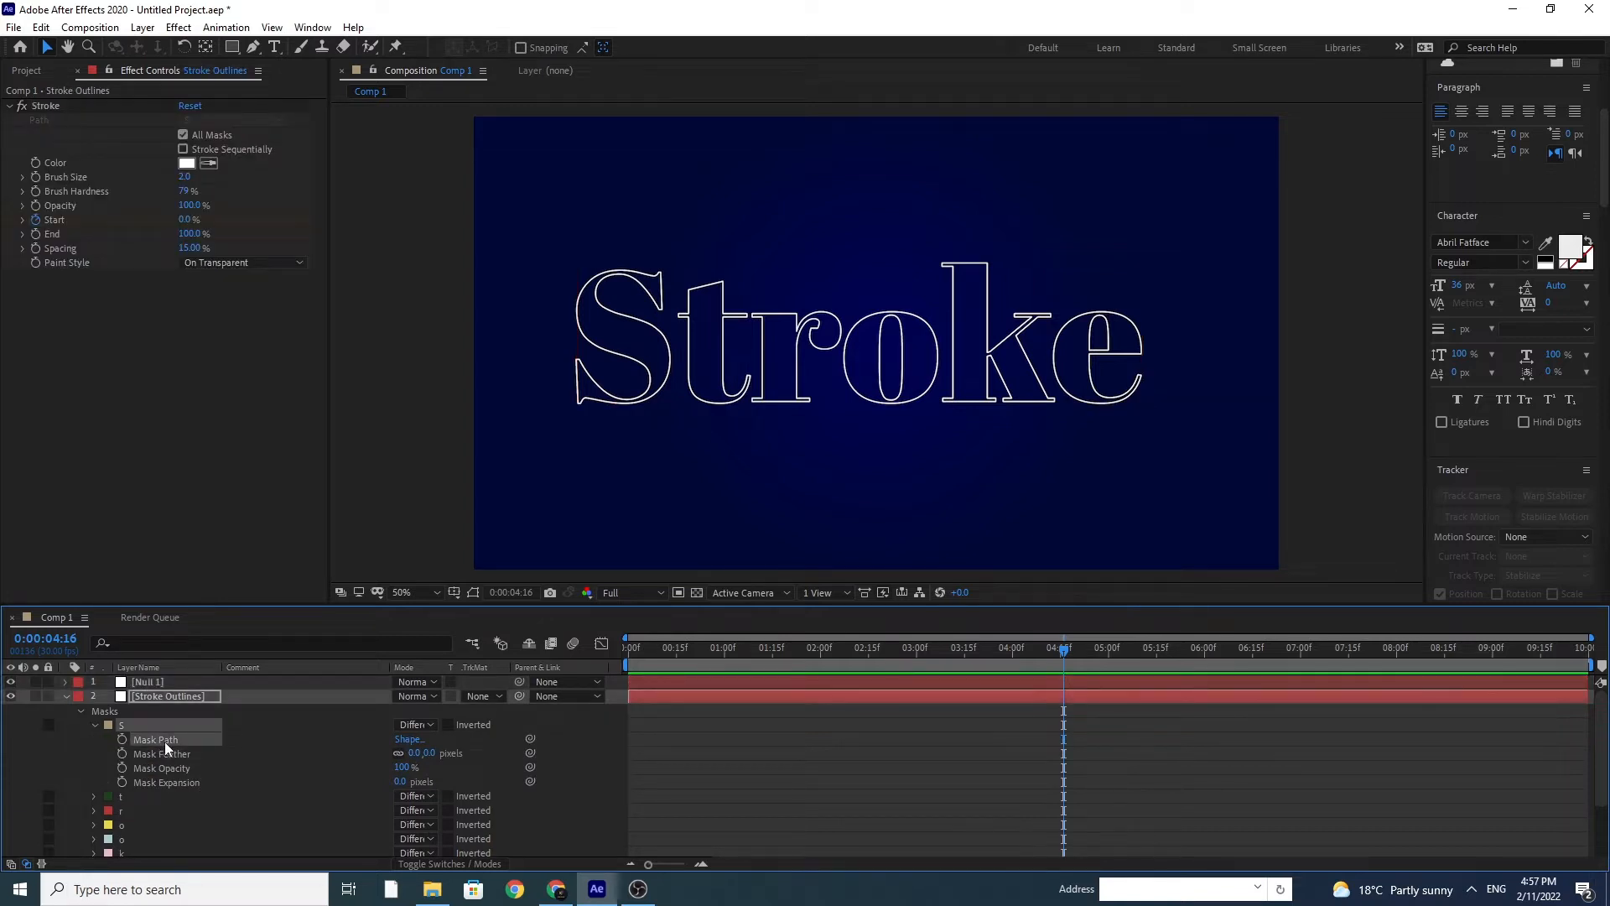
click(144, 682)
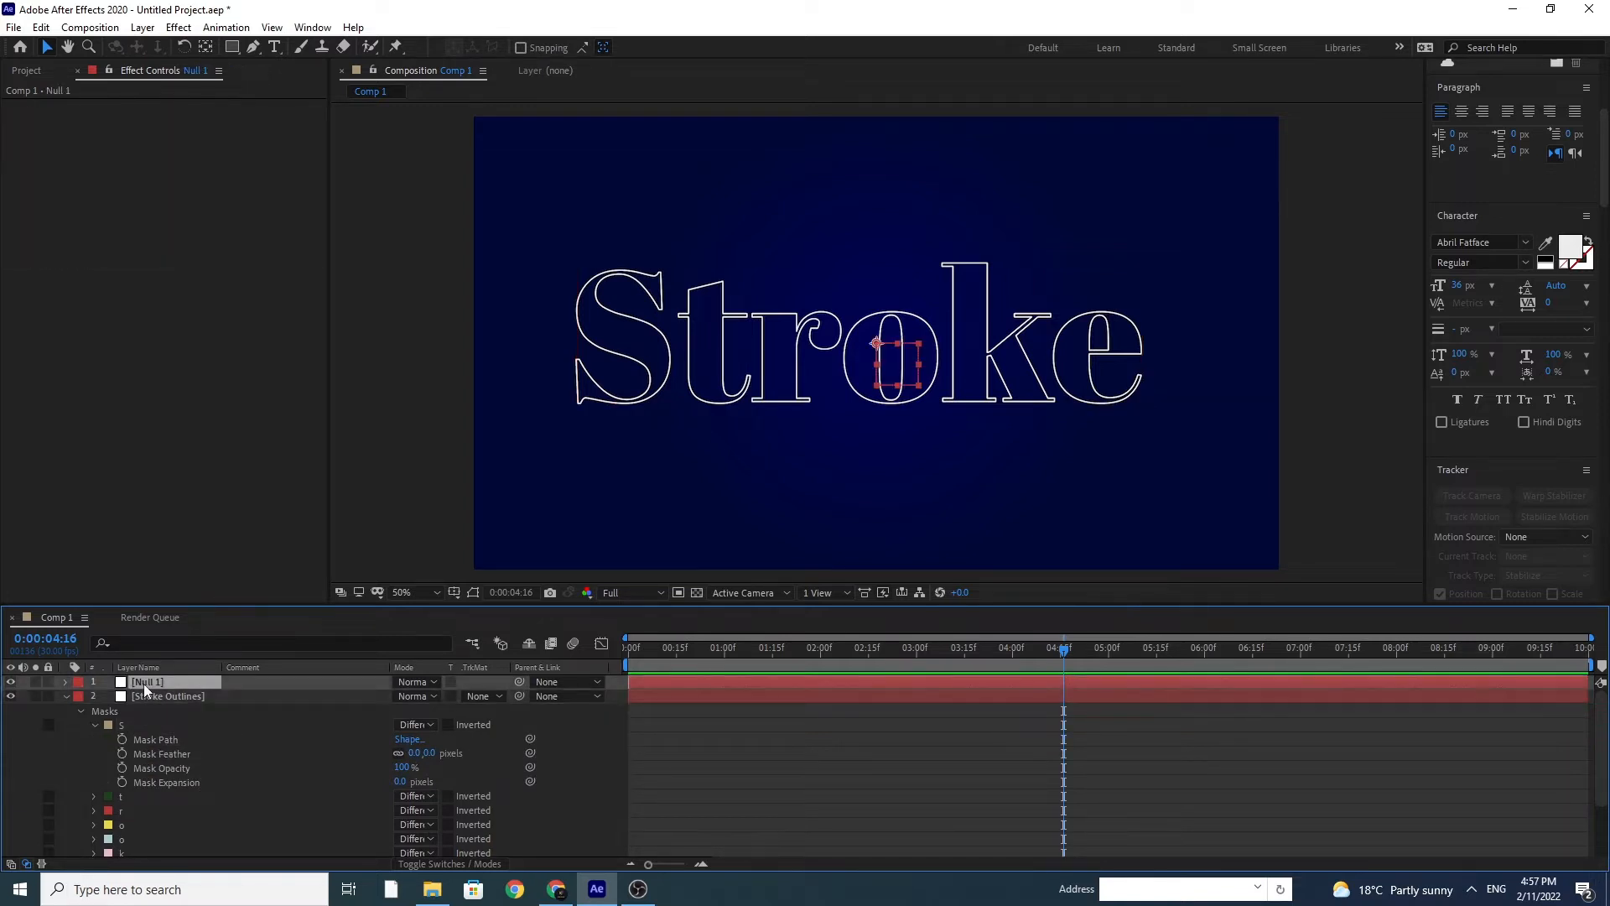
key(p)
click(141, 698)
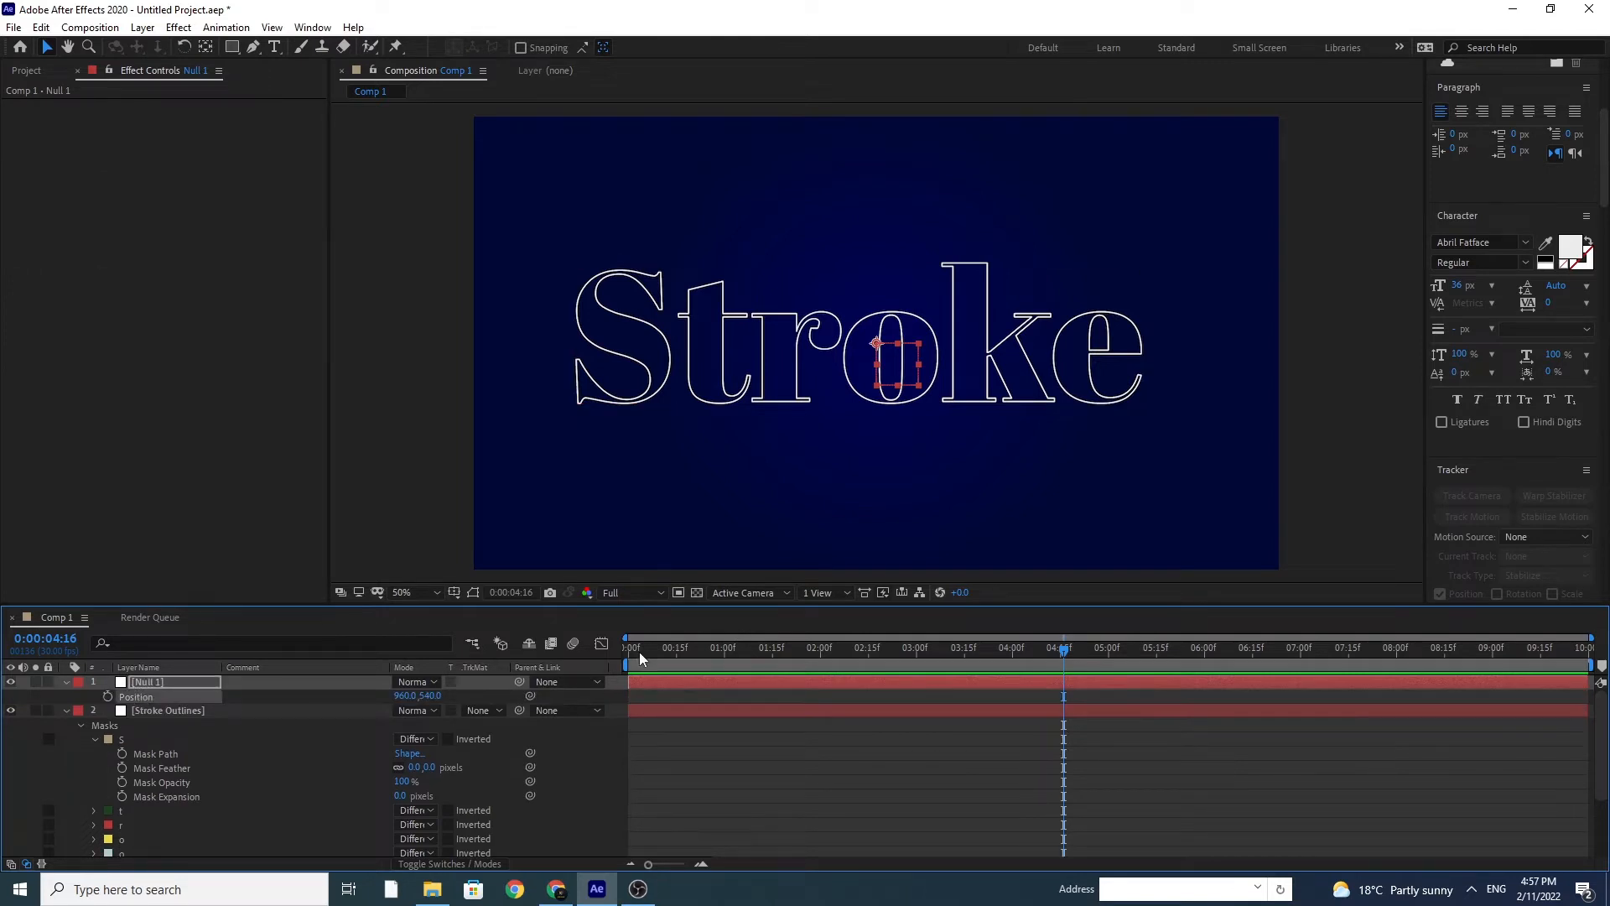
drag(639, 652, 590, 660)
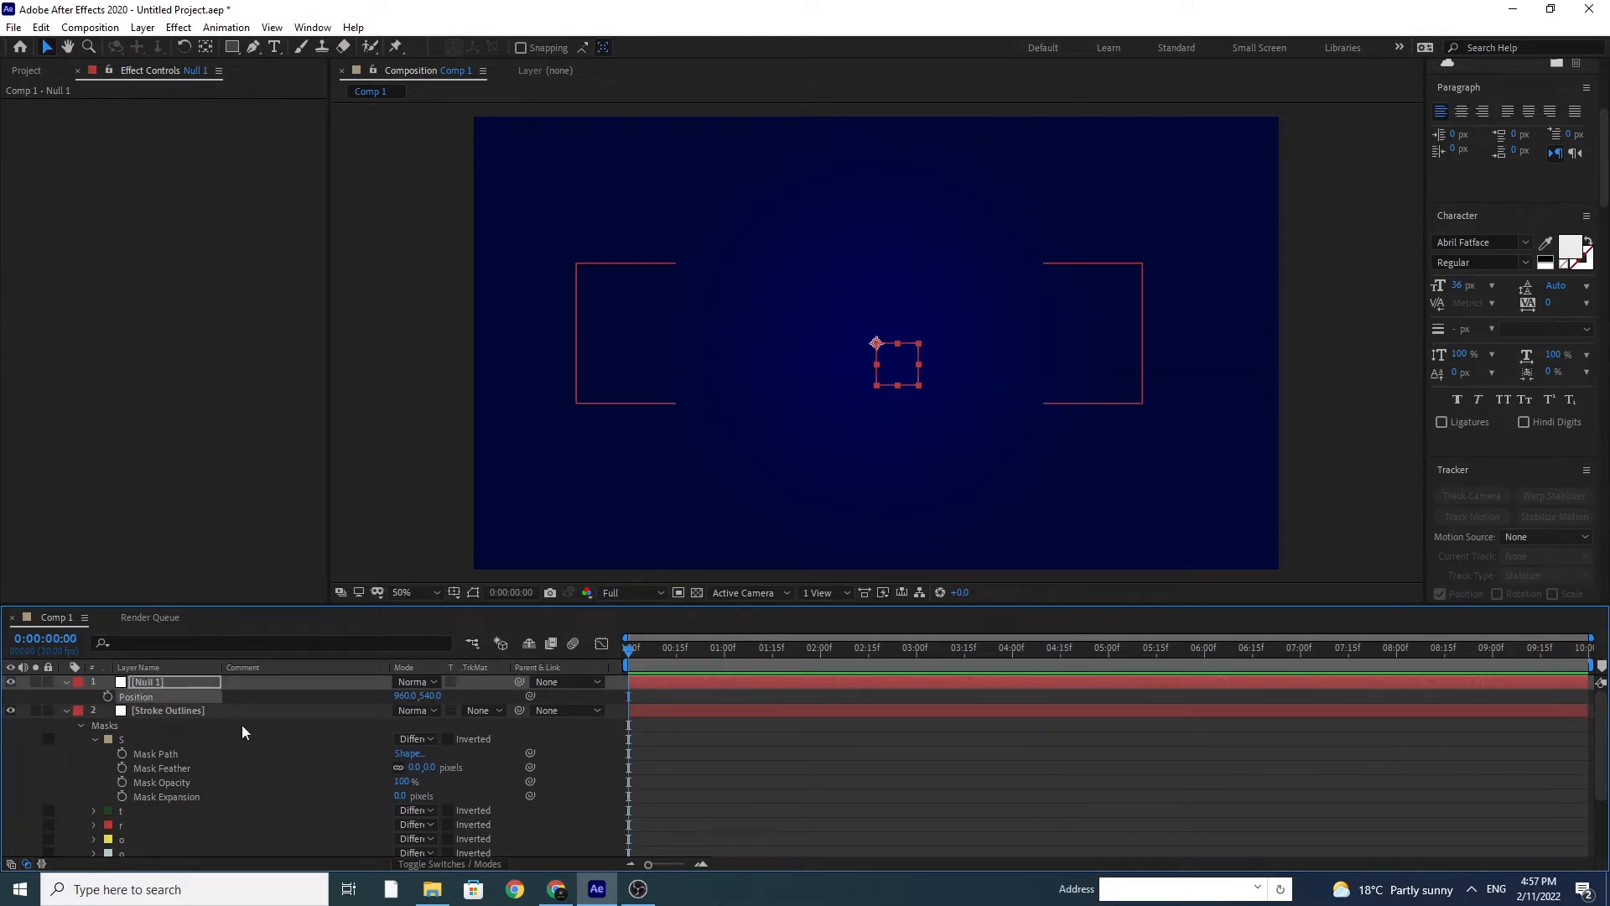
key(ctrl+v)
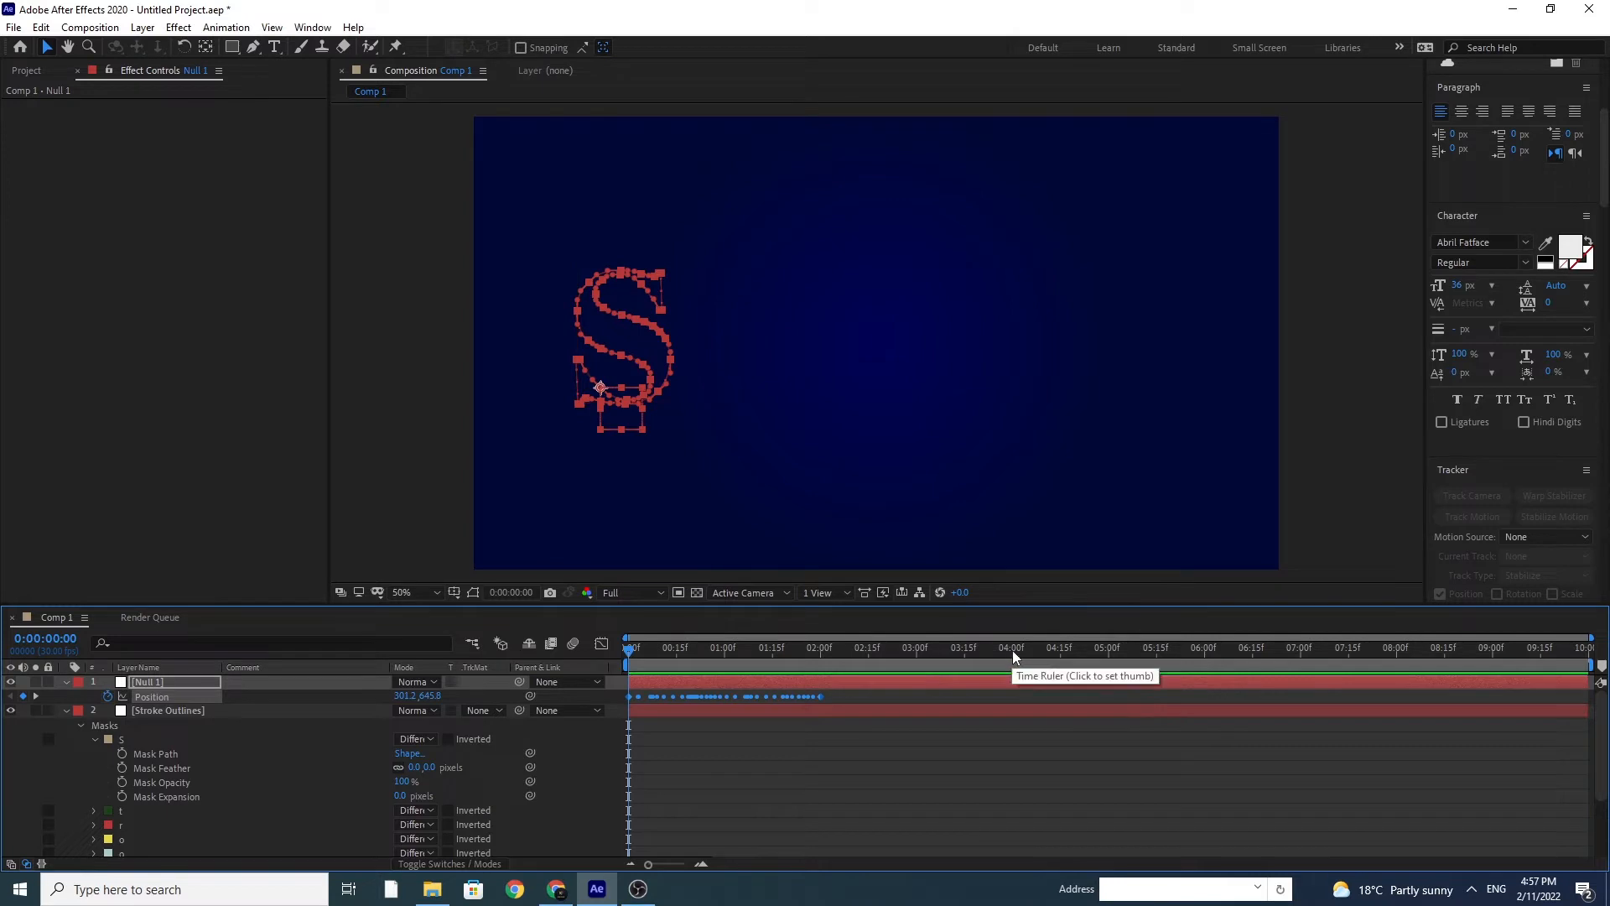
Step: Stretch the null's Position keyframes so they end at 4 seconds, and time-reverse them
click(1013, 651)
click(839, 697)
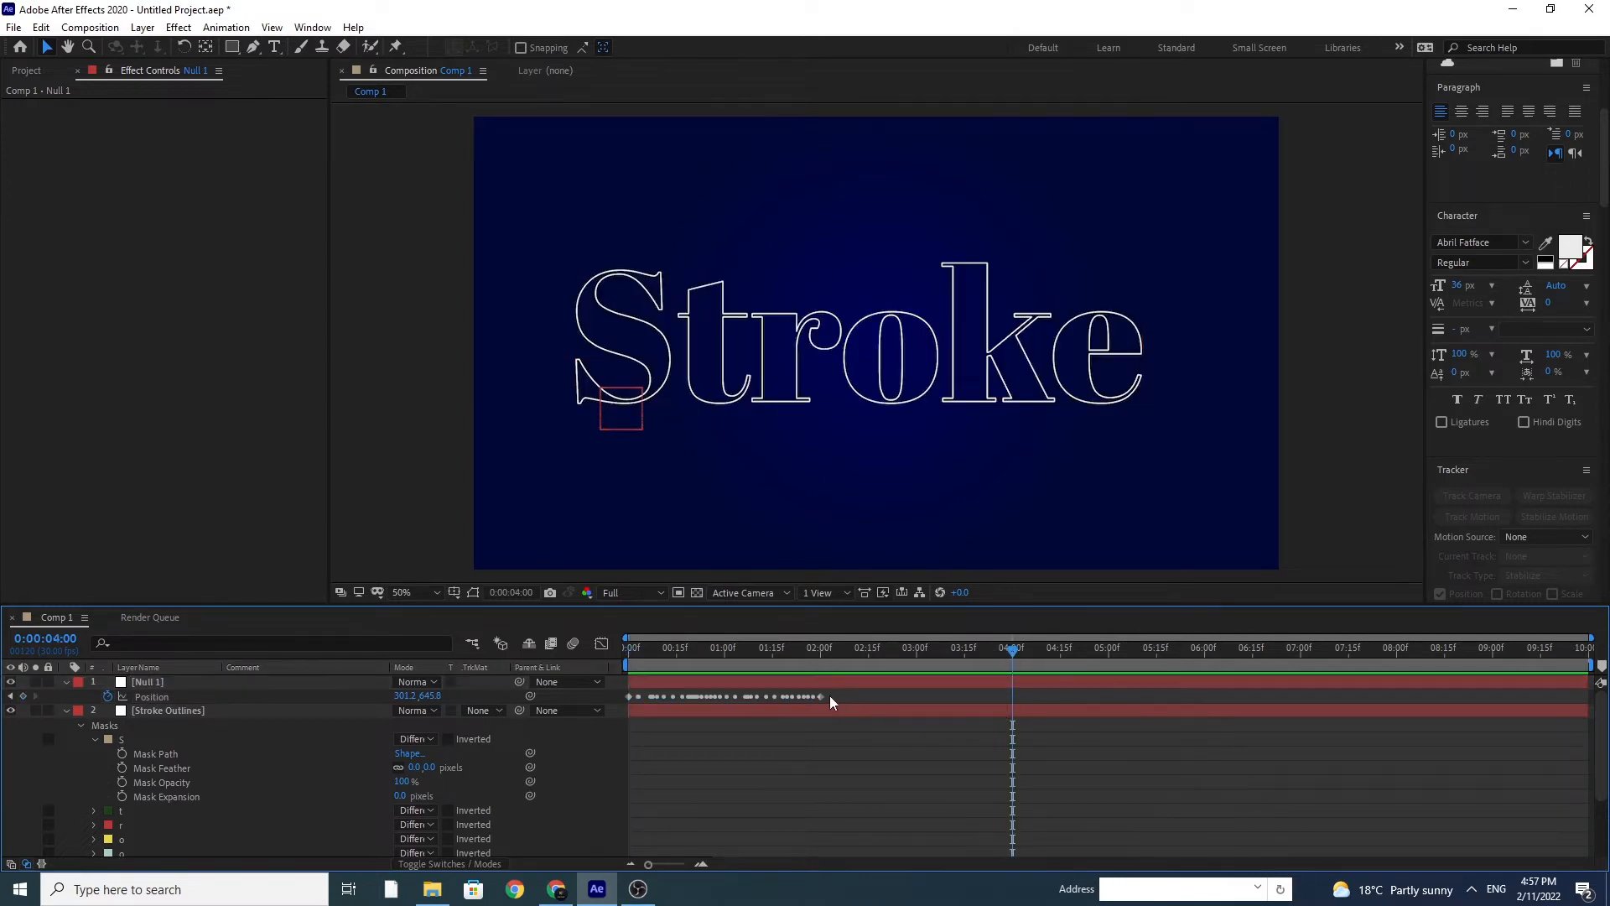
drag(821, 697, 604, 737)
right_click(631, 695)
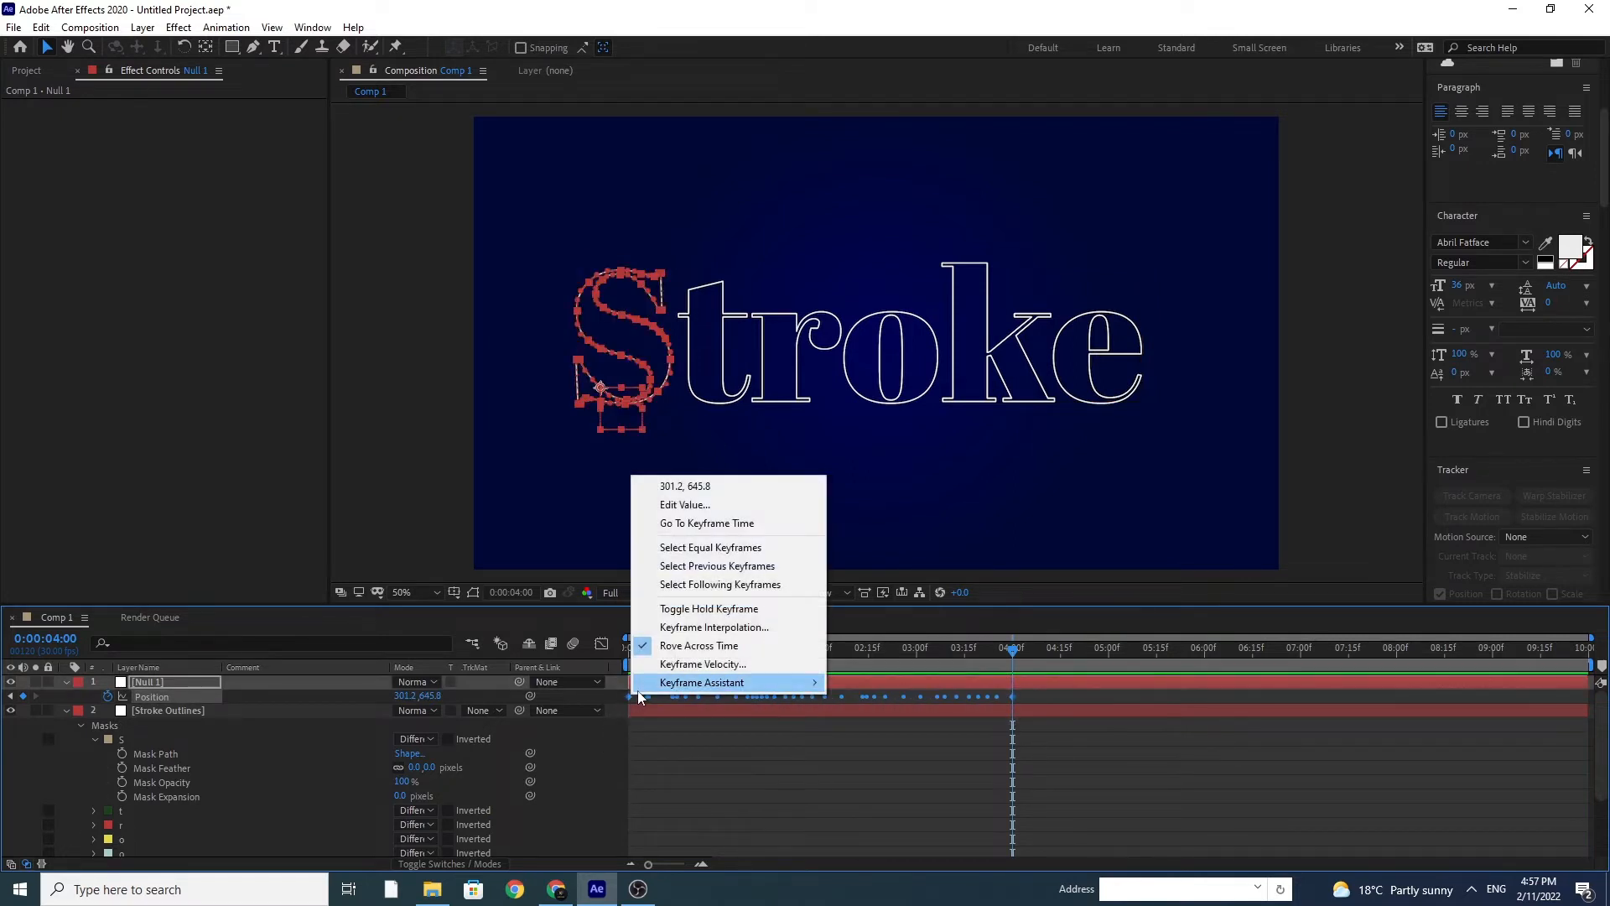
mouse_move(738, 682)
click(916, 850)
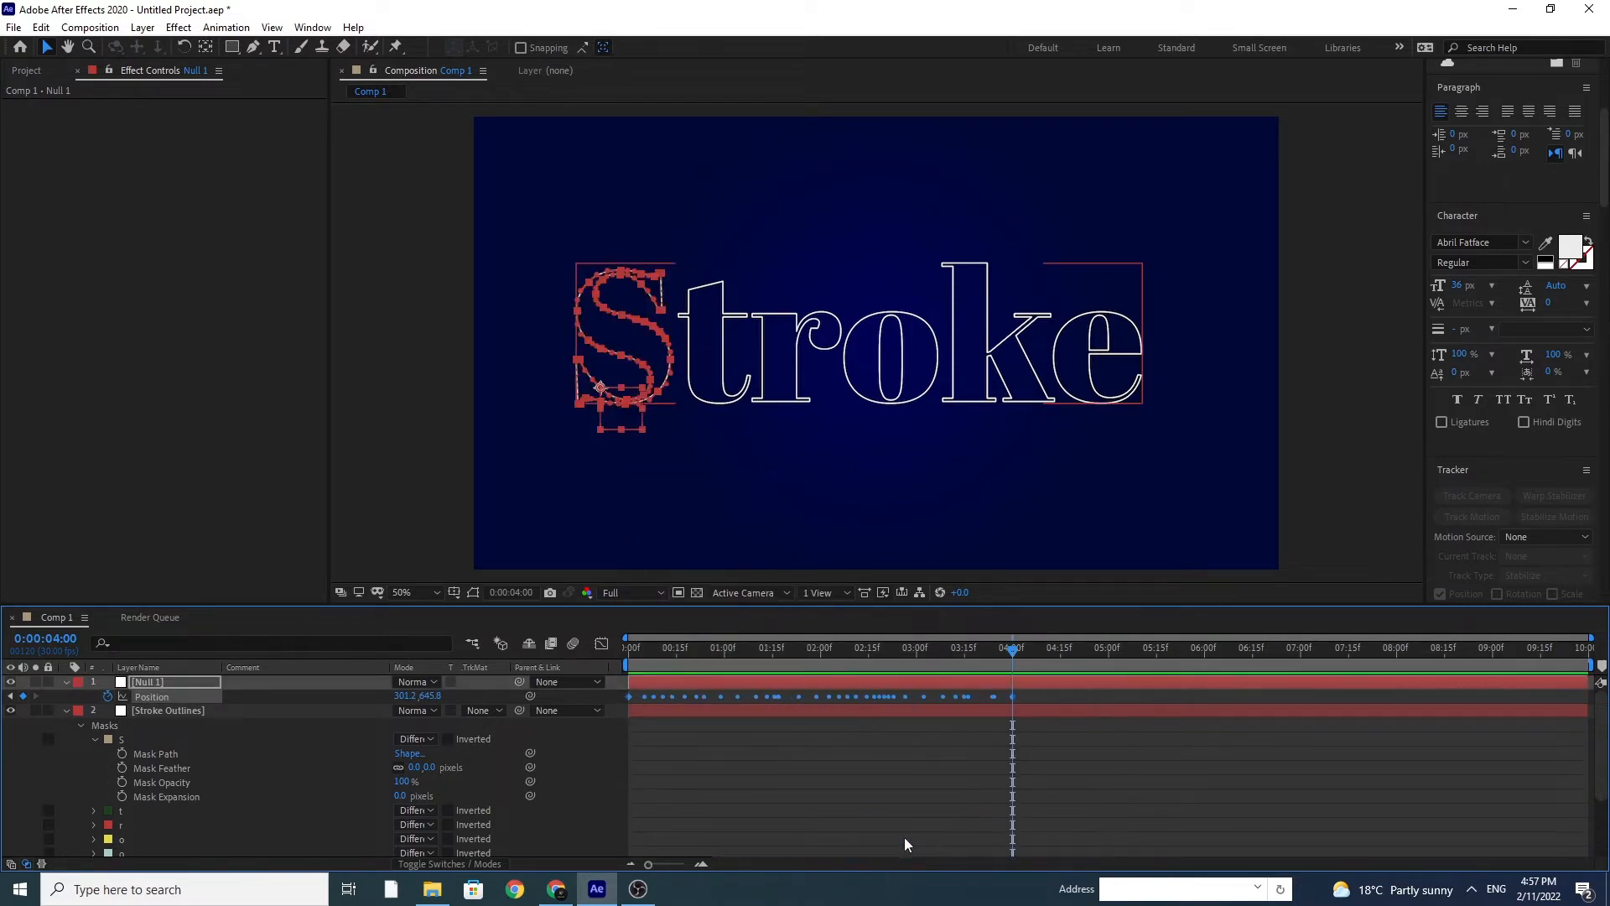
Step: Apply Easy Ease to the null's last Position keyframe at 4 seconds
click(1016, 697)
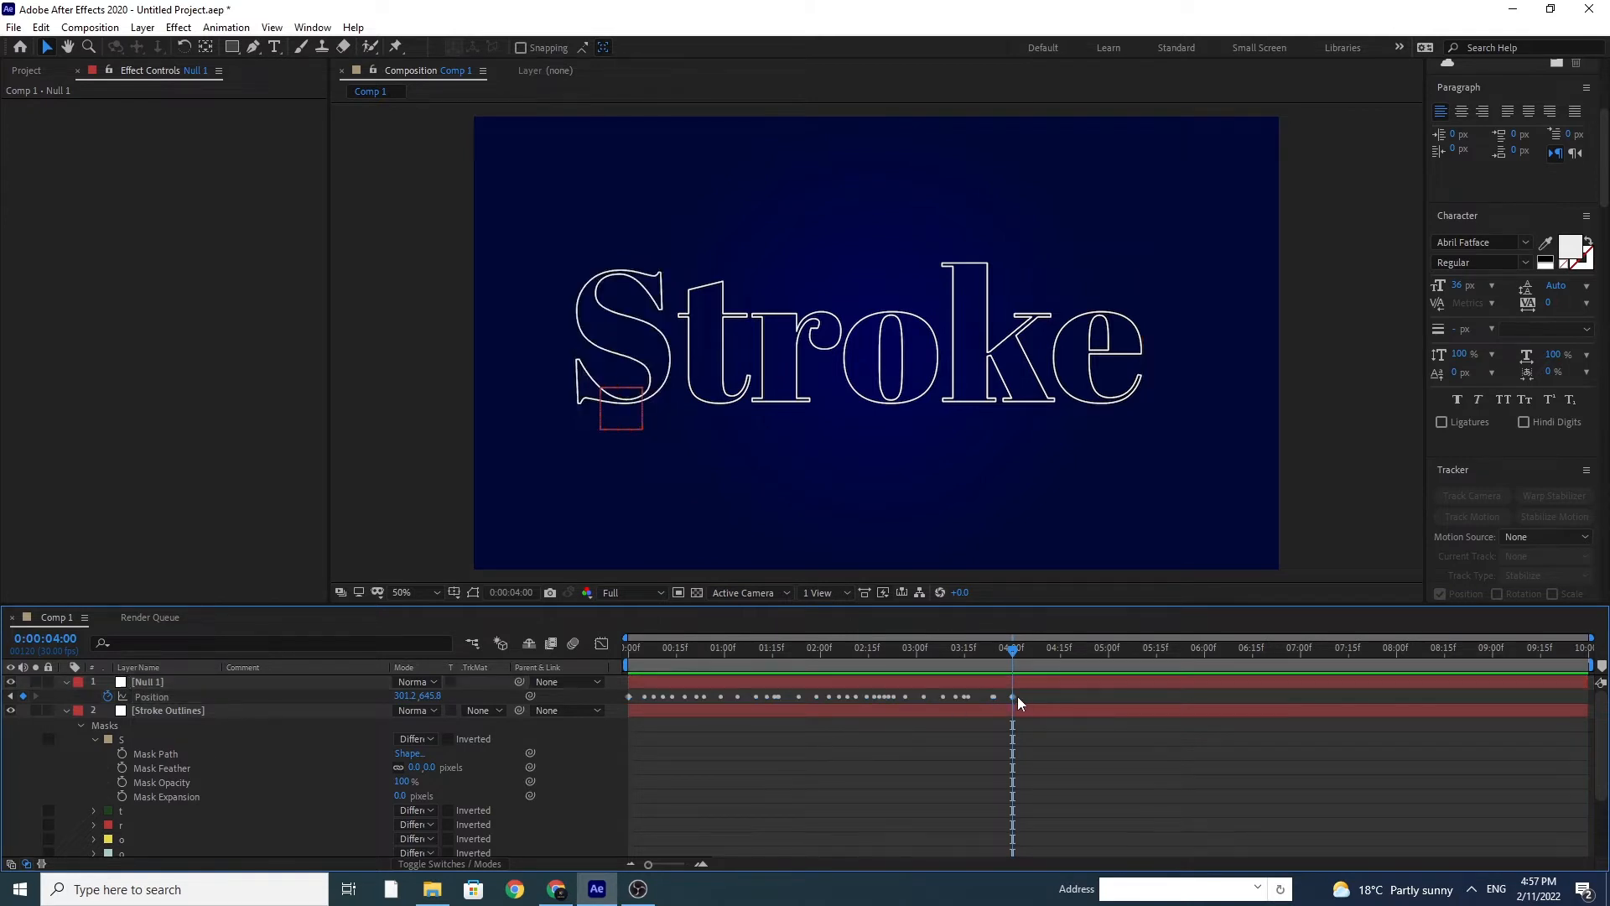
right_click(1010, 696)
mouse_move(1091, 684)
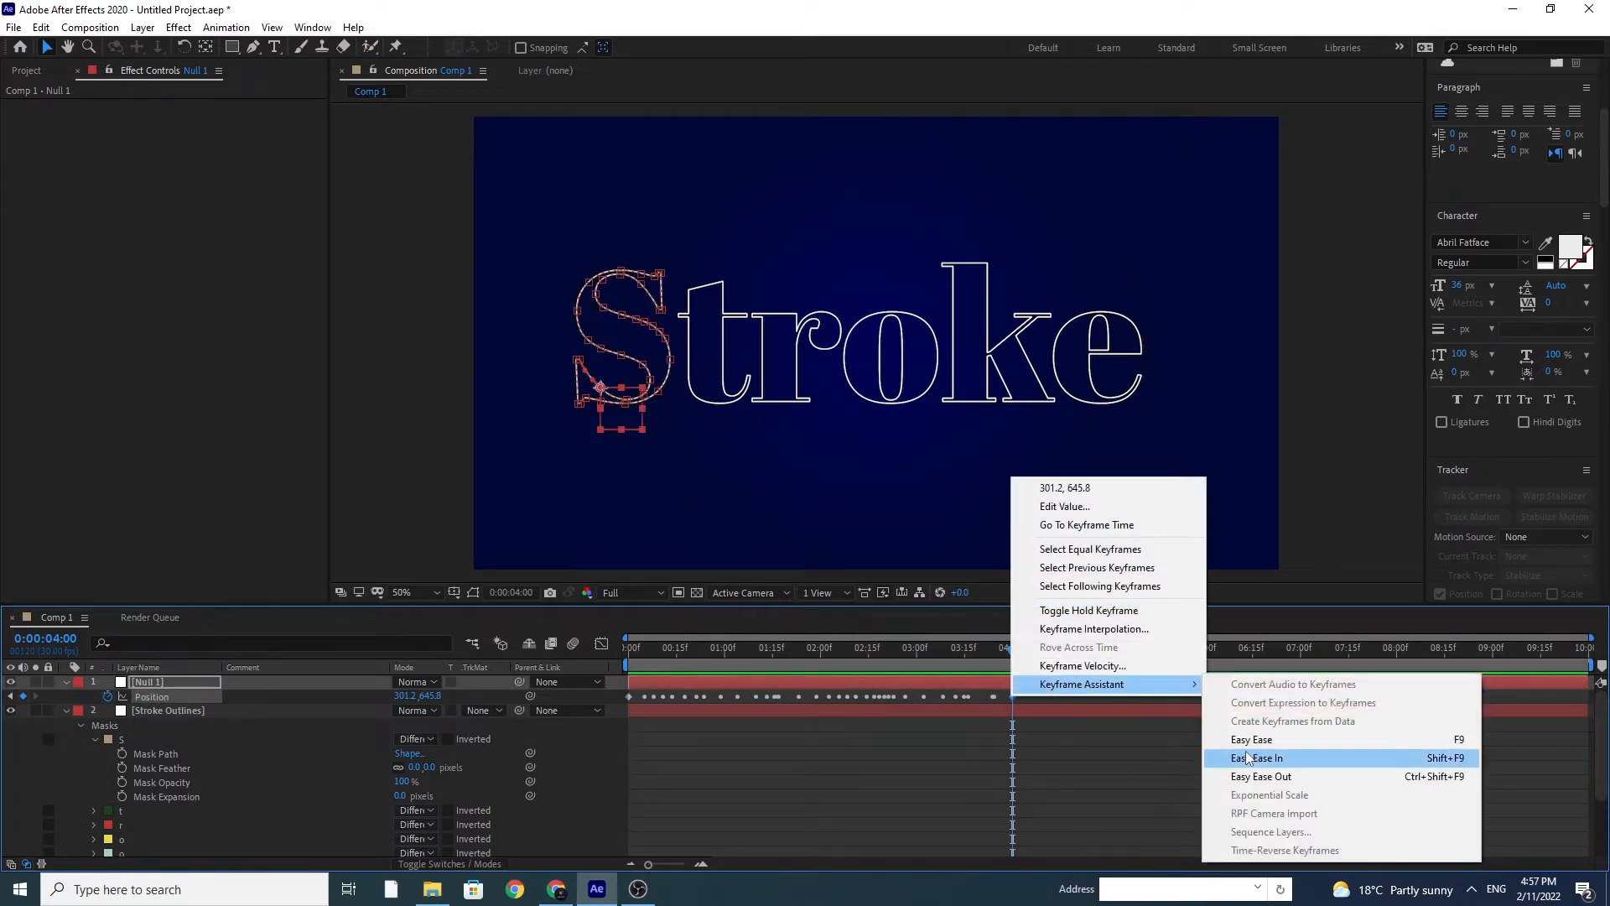
click(1212, 740)
Step: Apply Easy Ease to the Stroke effect's Start keyframe at 4 seconds on the Stroke Outlines layer
scroll(918, 770, down, 3)
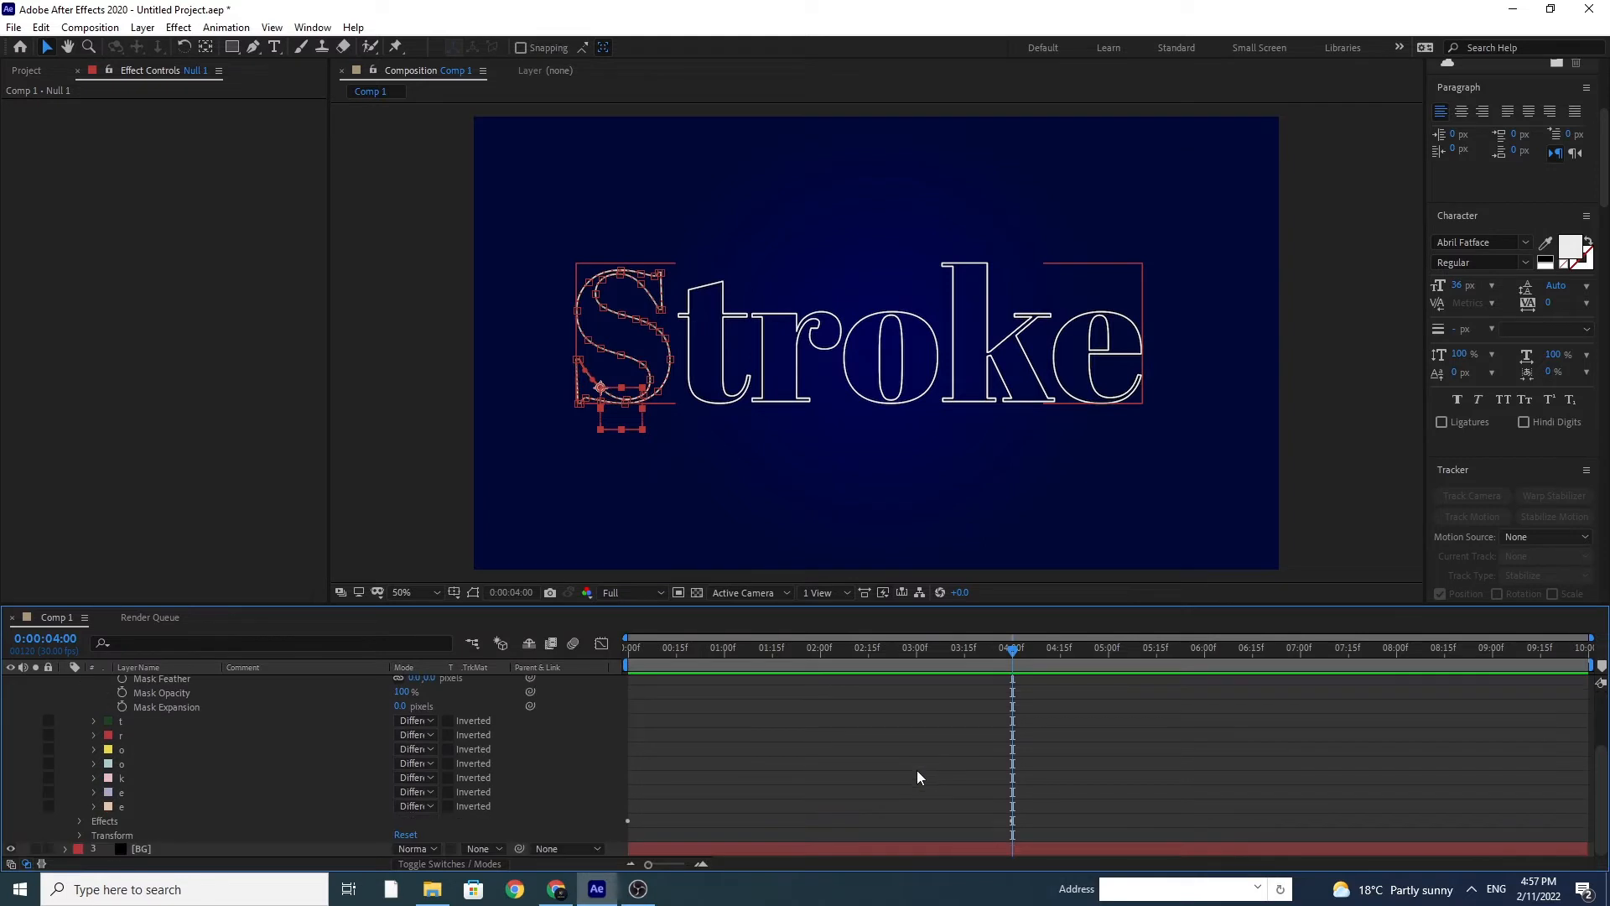
click(81, 822)
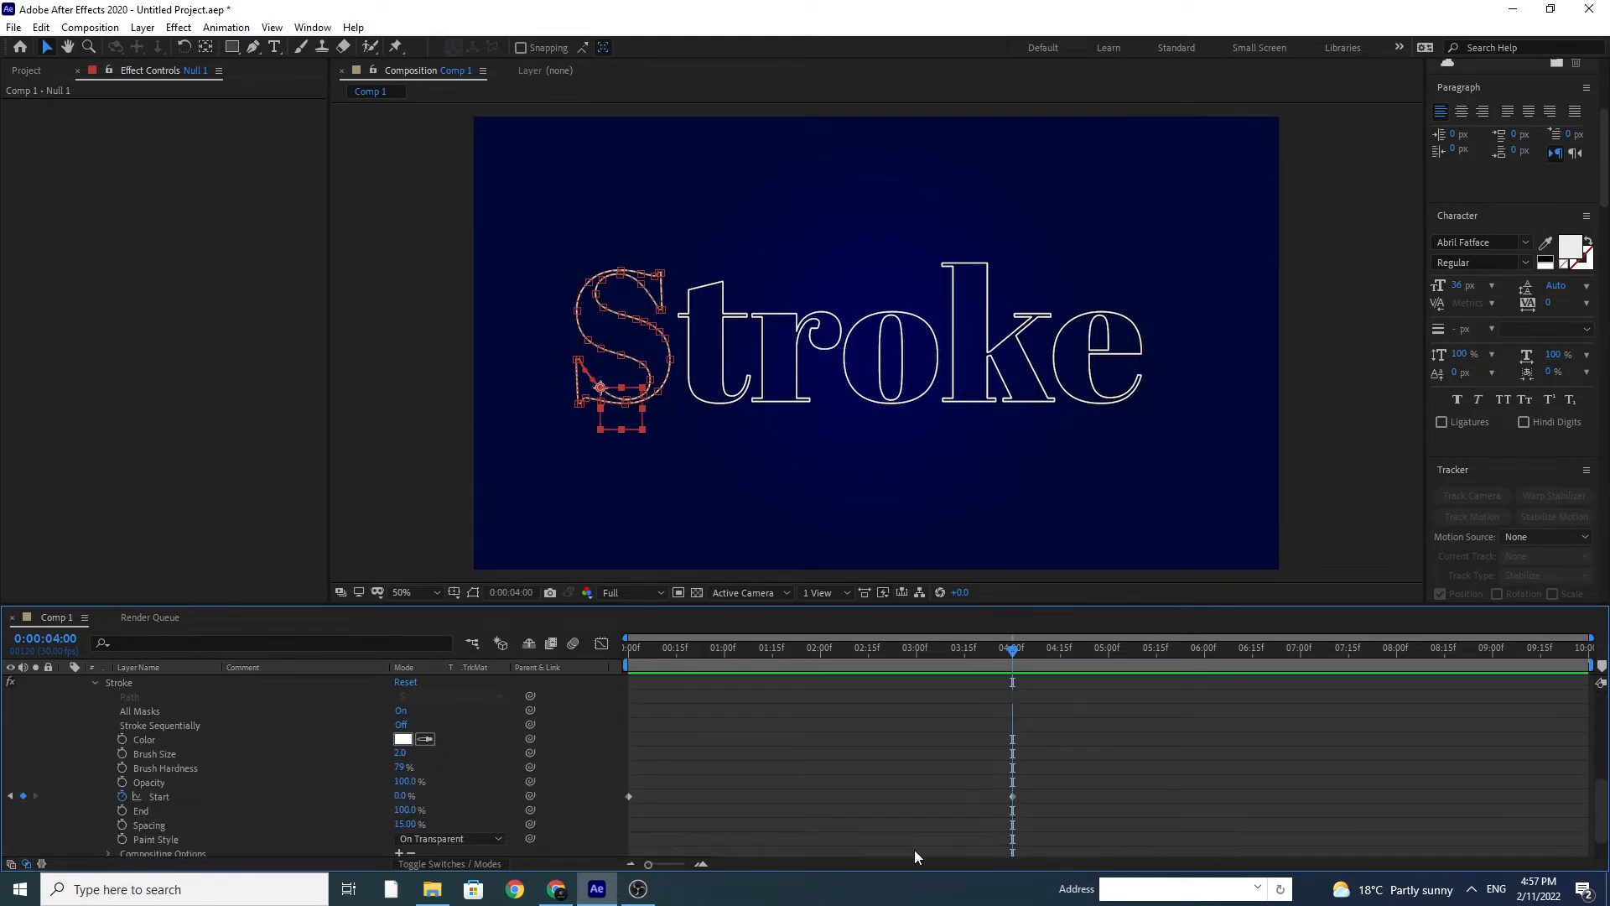
scroll(1019, 822, down, 1)
click(1012, 764)
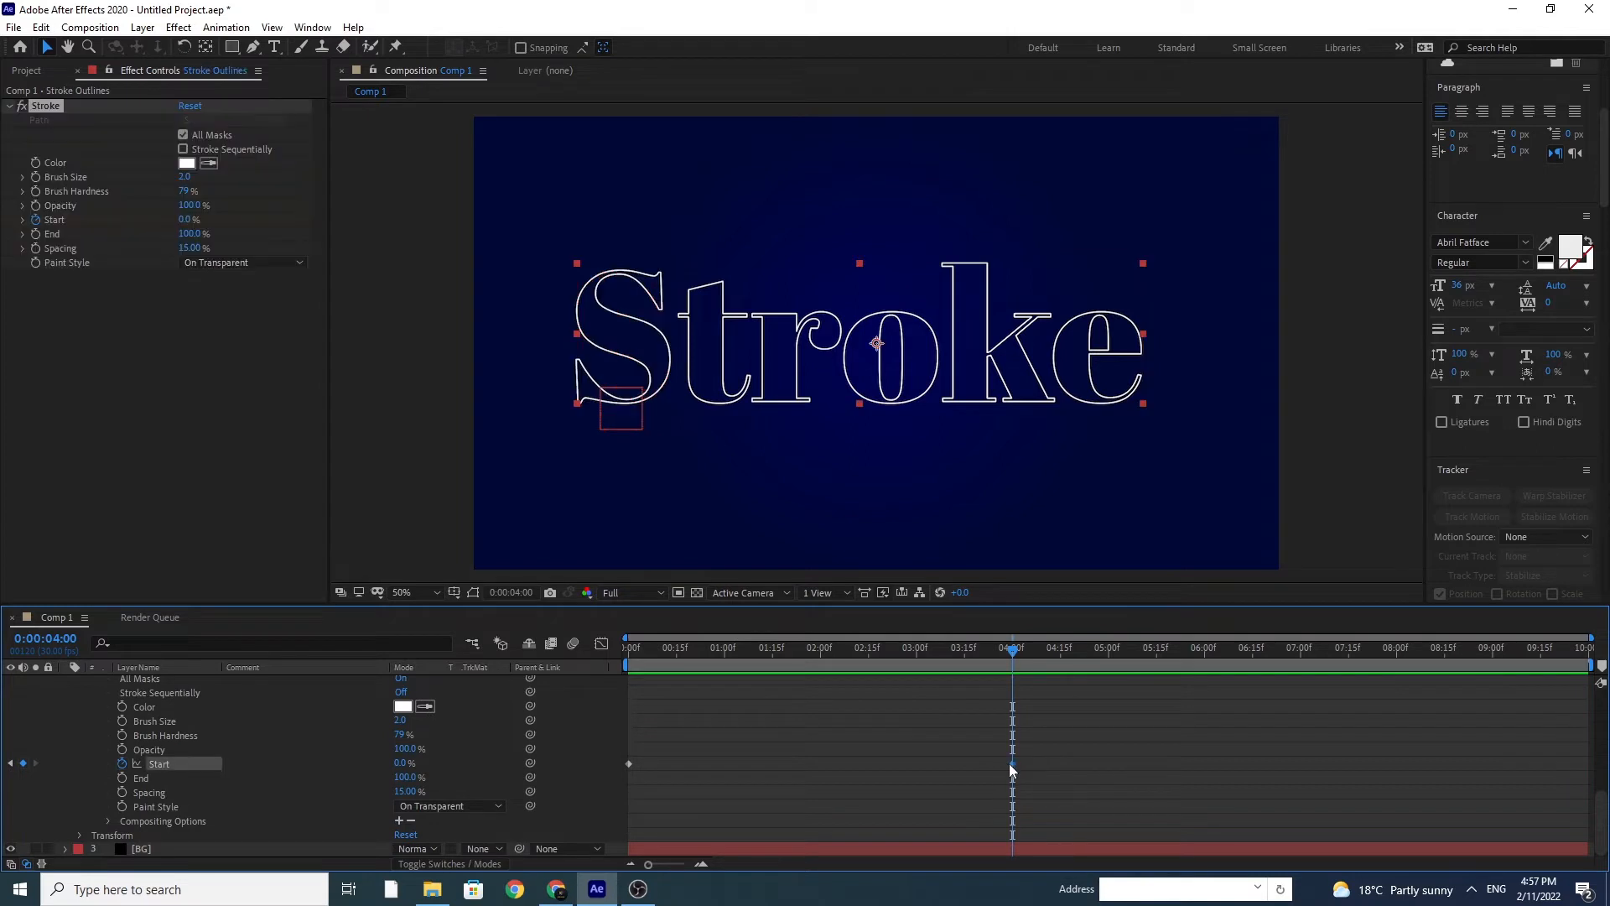
right_click(1012, 764)
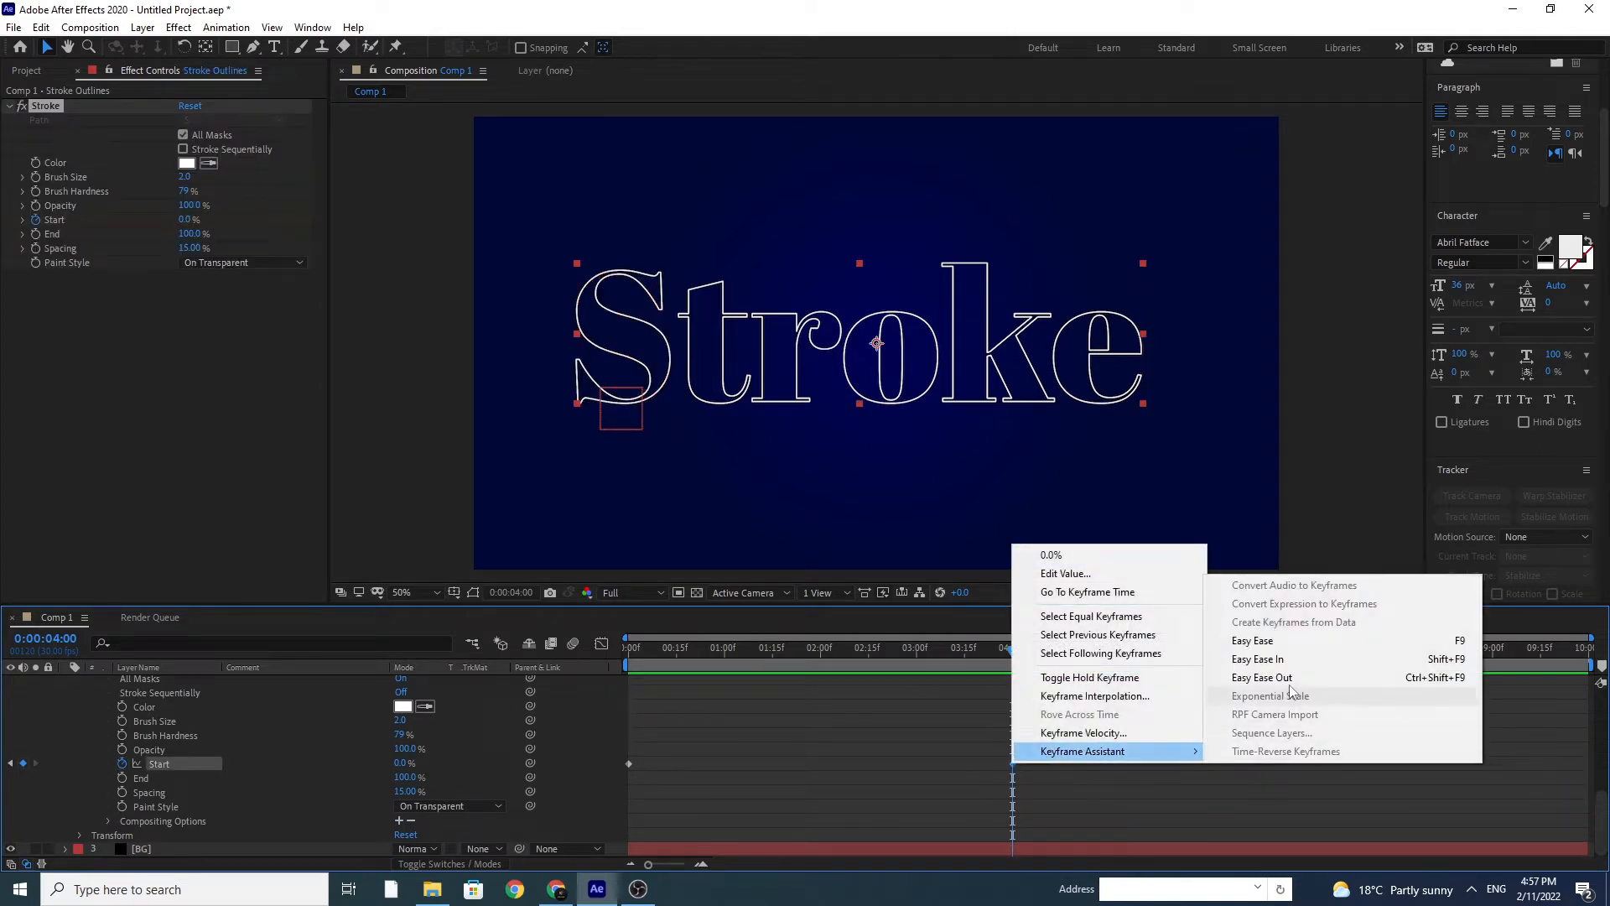
click(1252, 640)
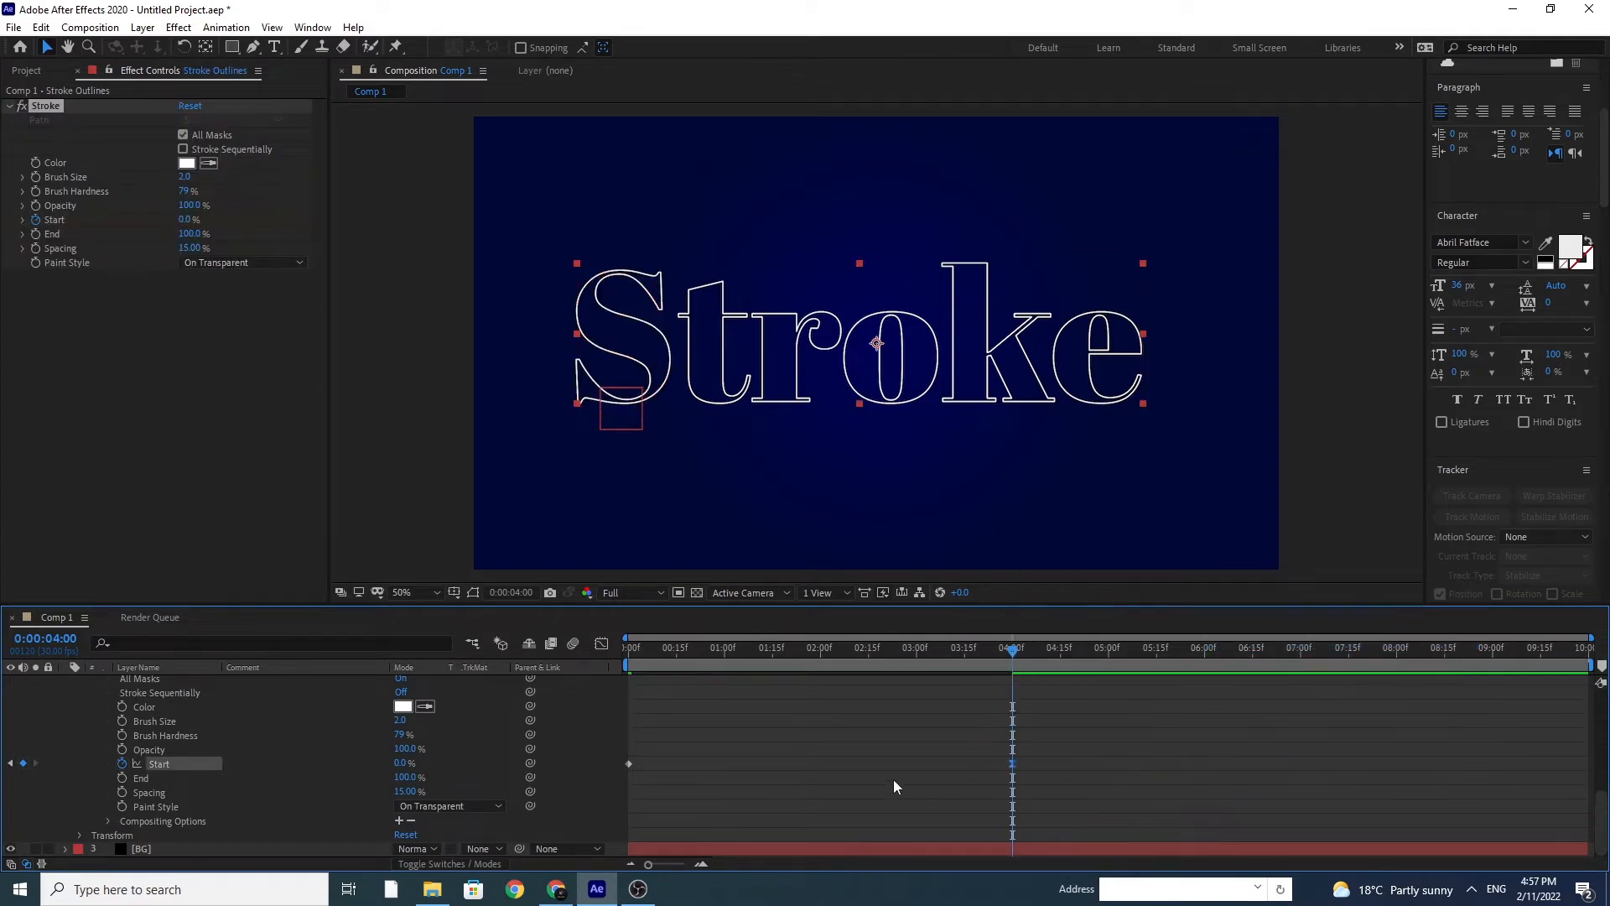
Step: Scrub the timeline back from 4 seconds to 0:00:01:23 to check the null's motion against the stroke
scroll(893, 778, up, 5)
scroll(894, 768, up, 1)
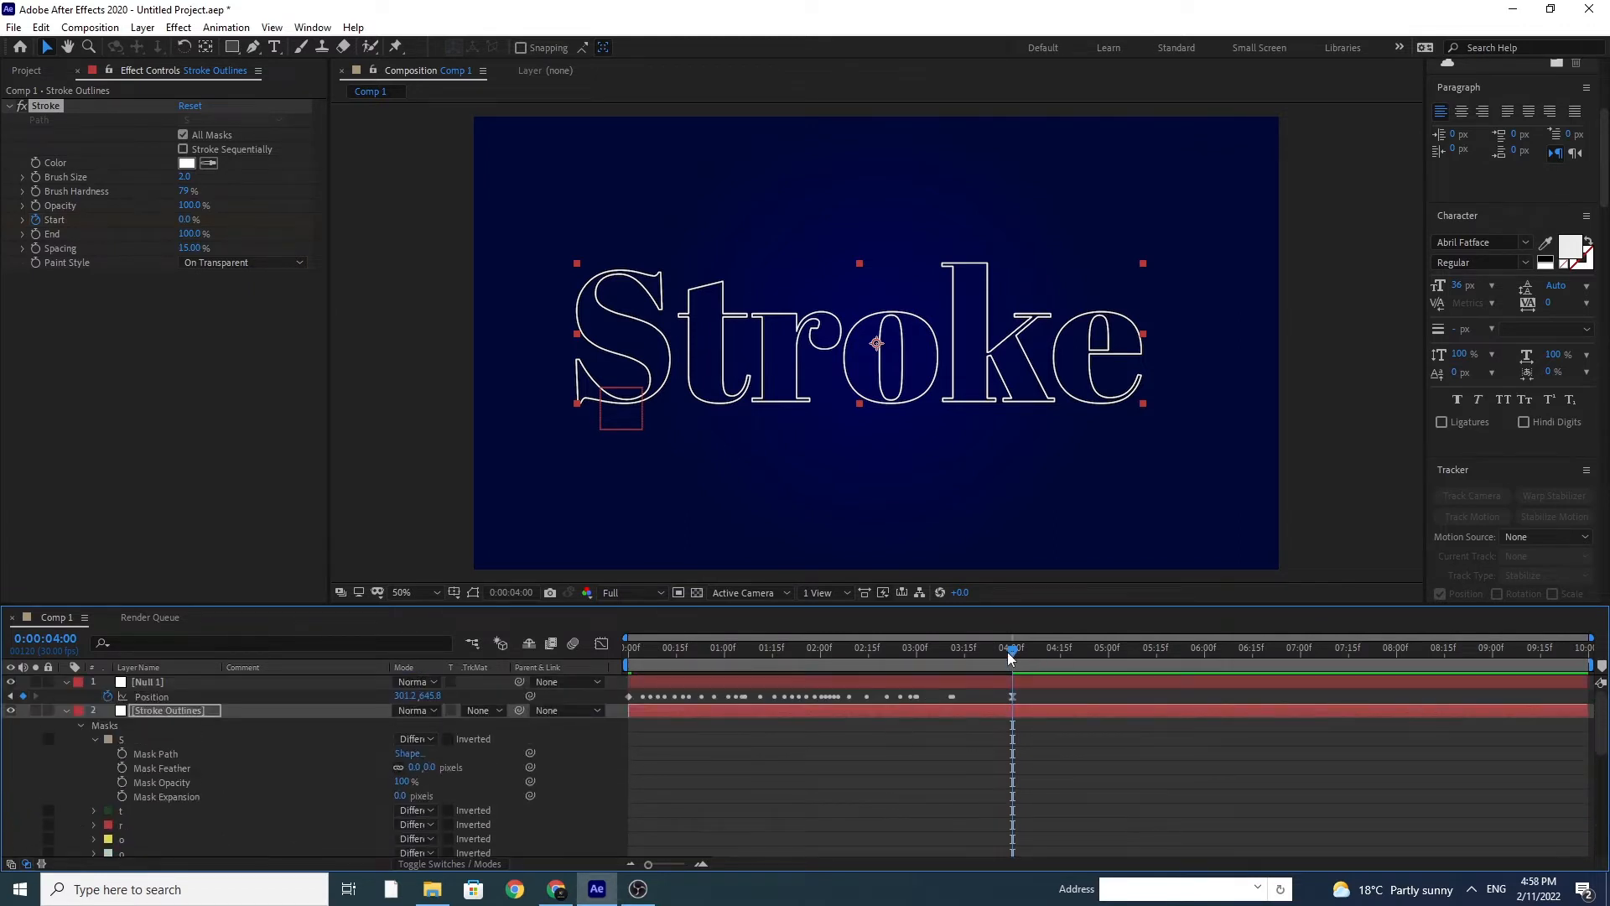
drag(1013, 651, 938, 657)
click(910, 652)
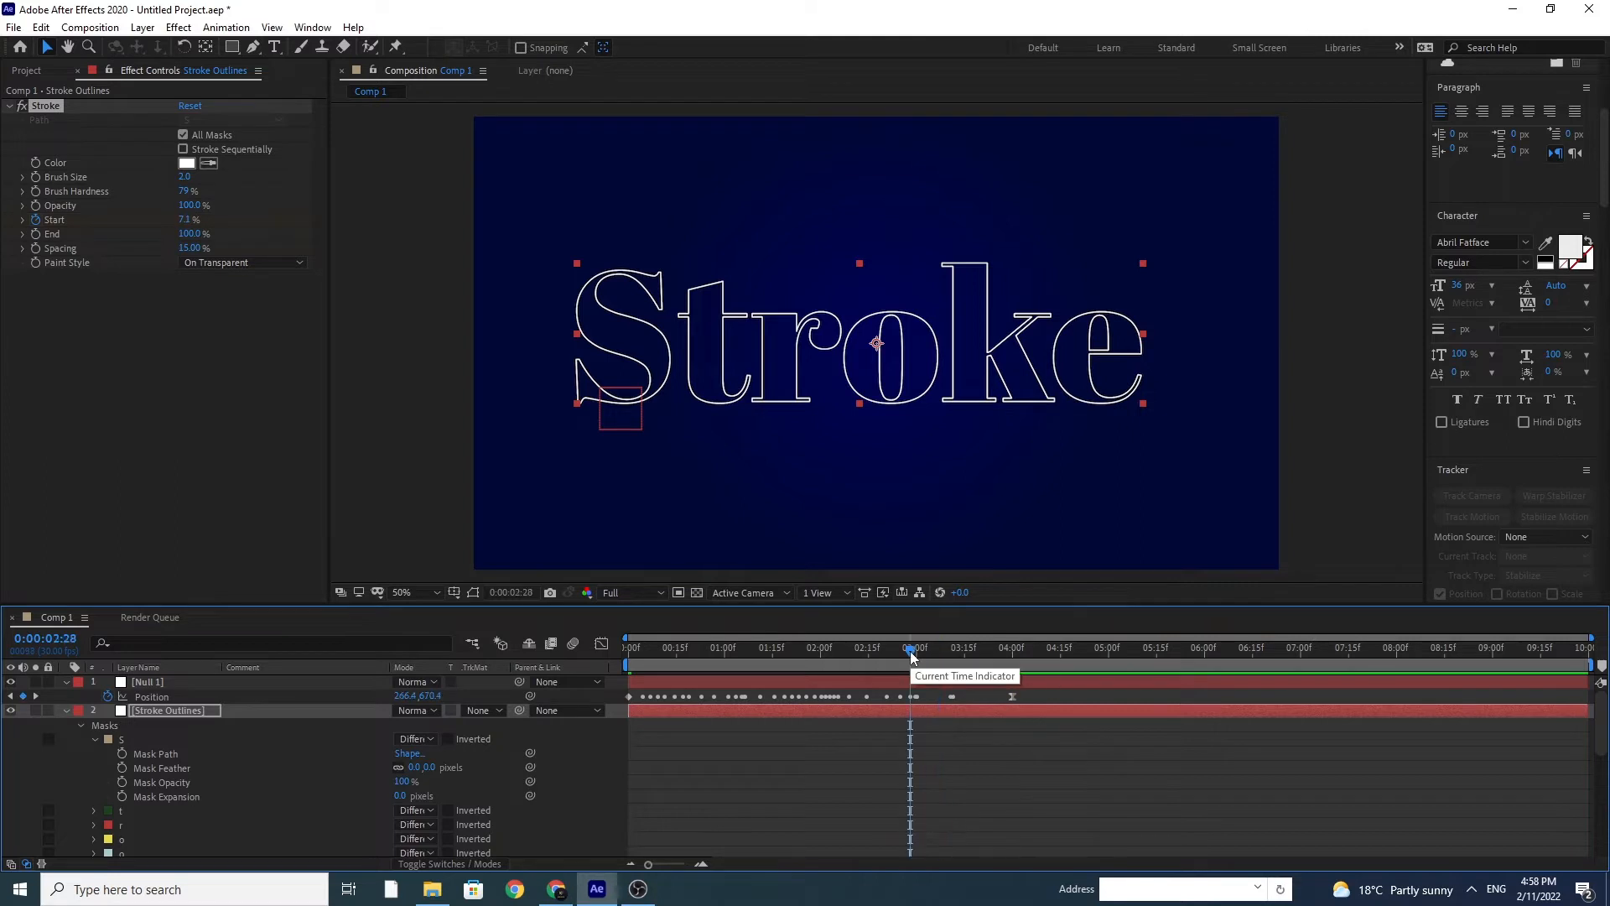
click(877, 648)
drag(844, 649, 797, 651)
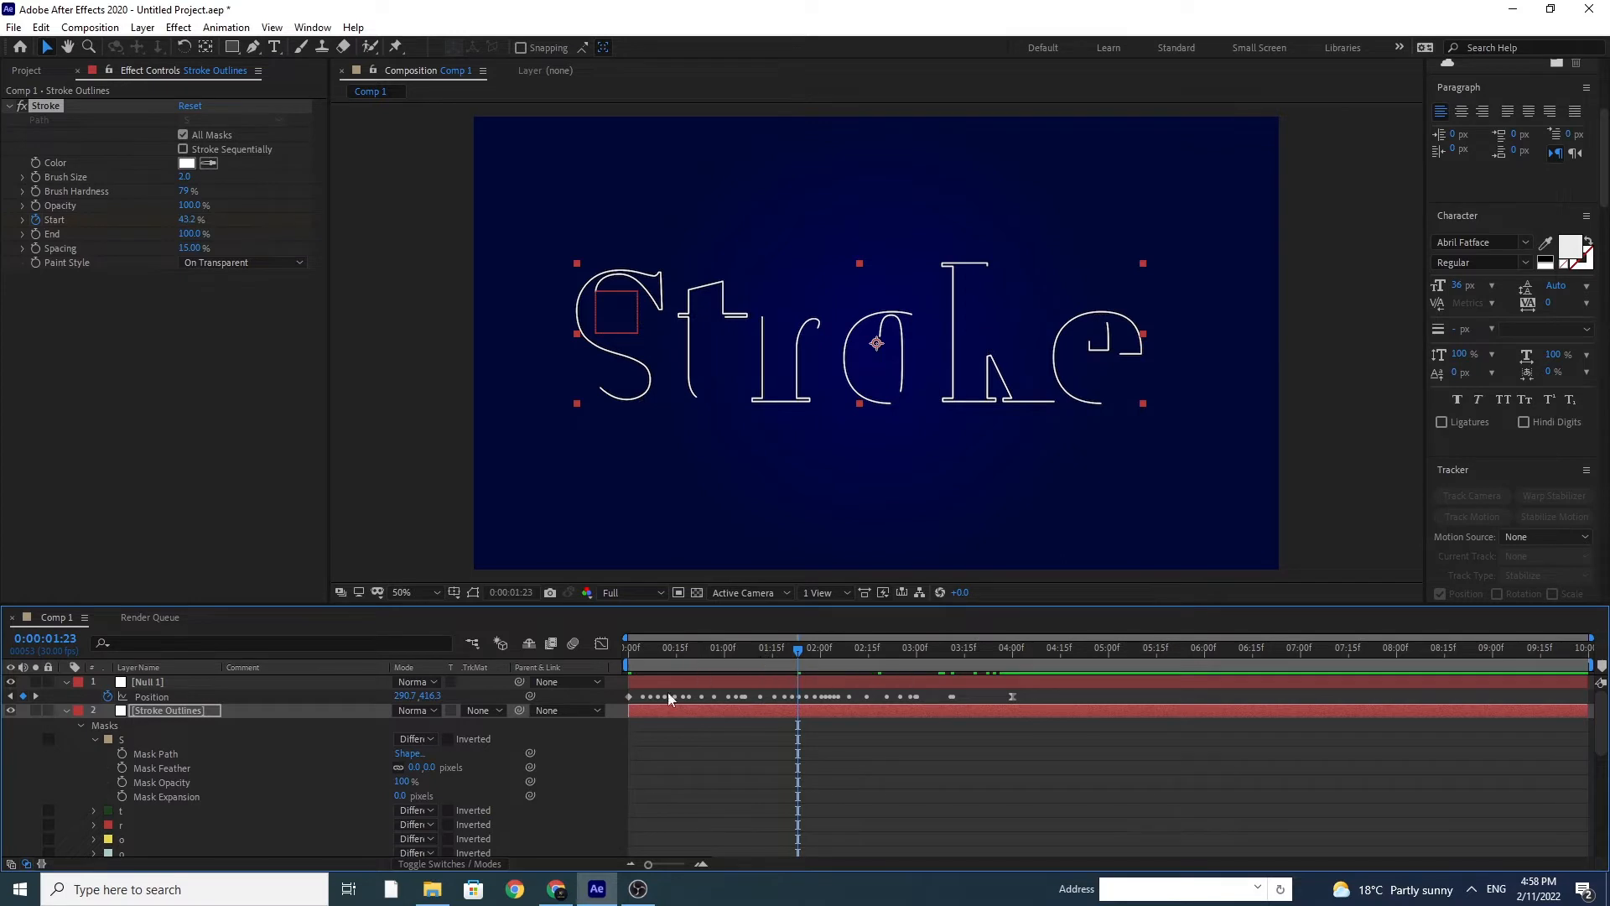
Step: Create a comp-size black solid named Light 1 and place it above the Null 1 layer
click(143, 27)
mouse_move(156, 55)
click(440, 66)
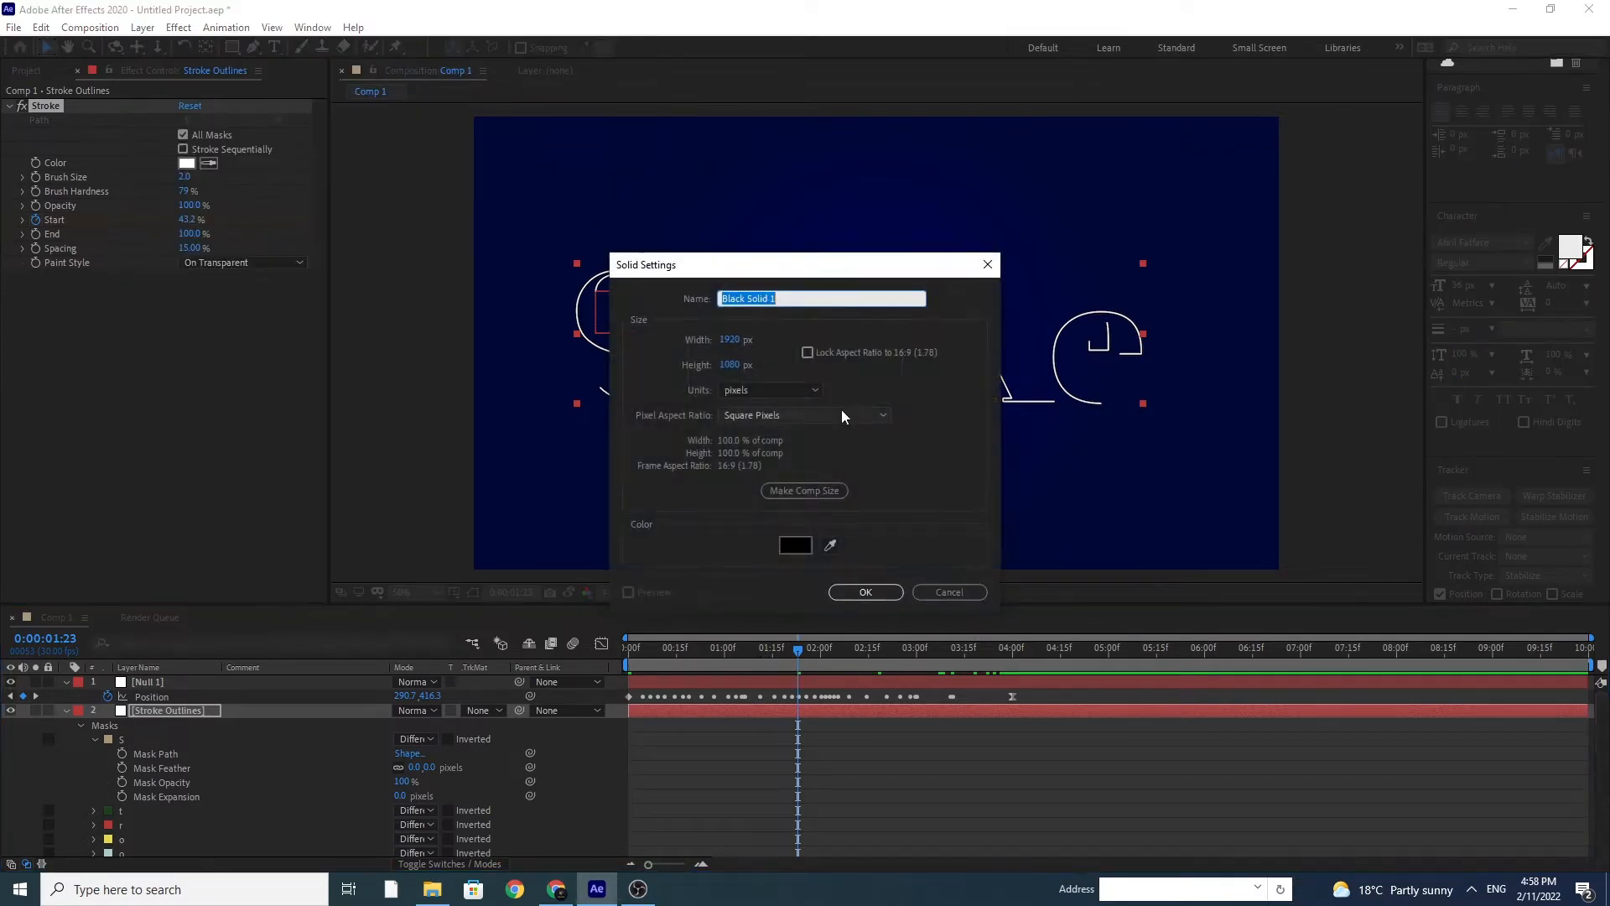
text(Light)
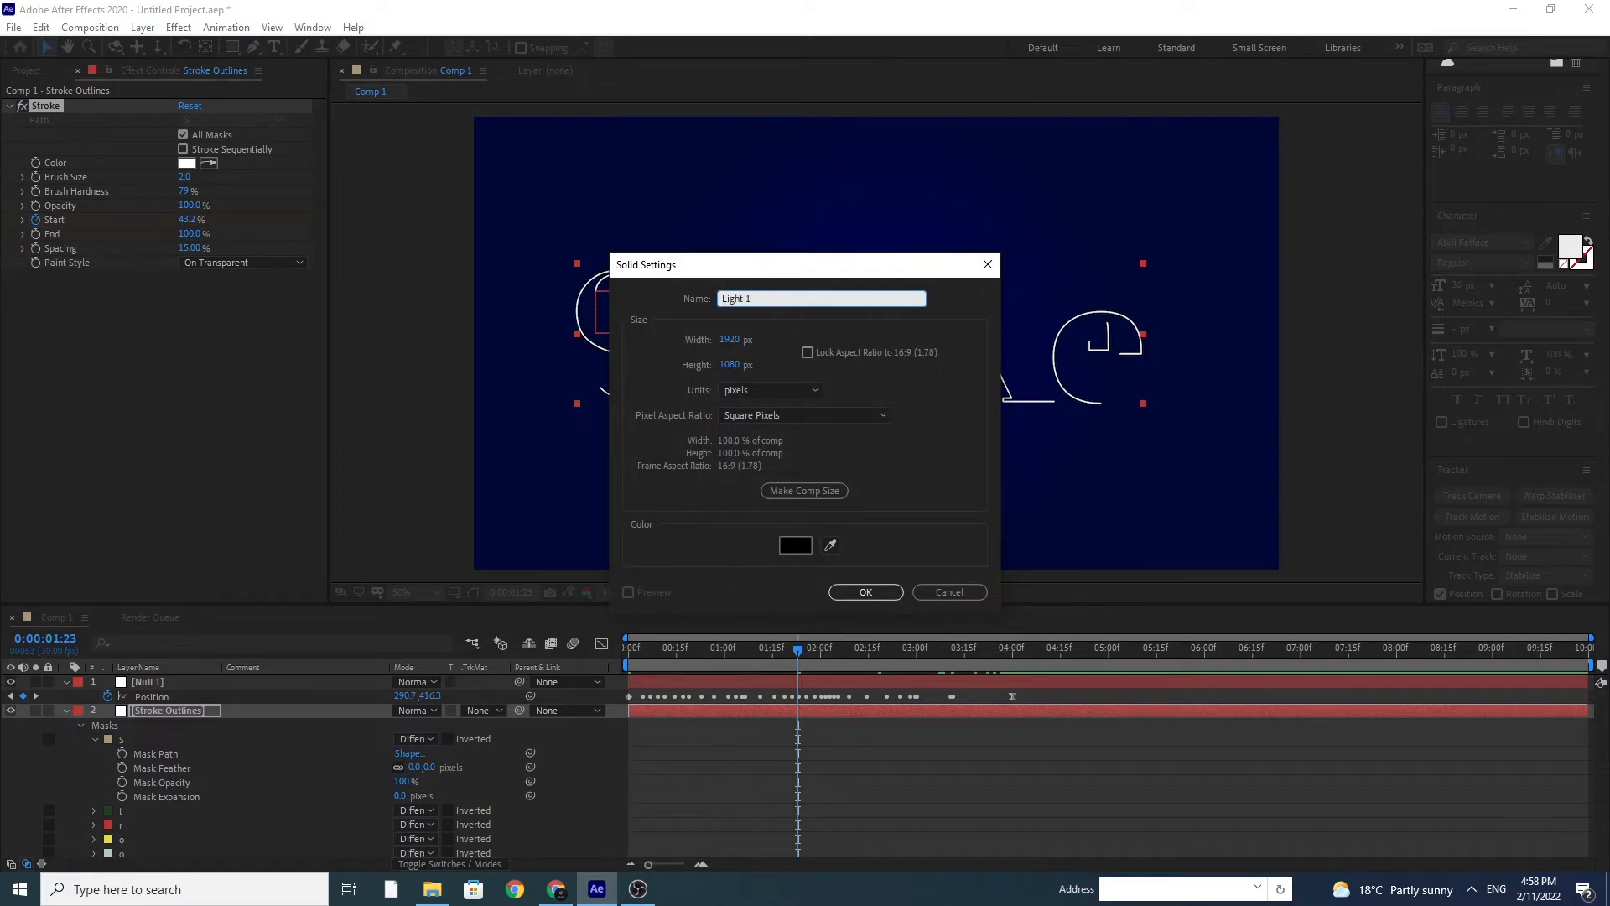
click(805, 491)
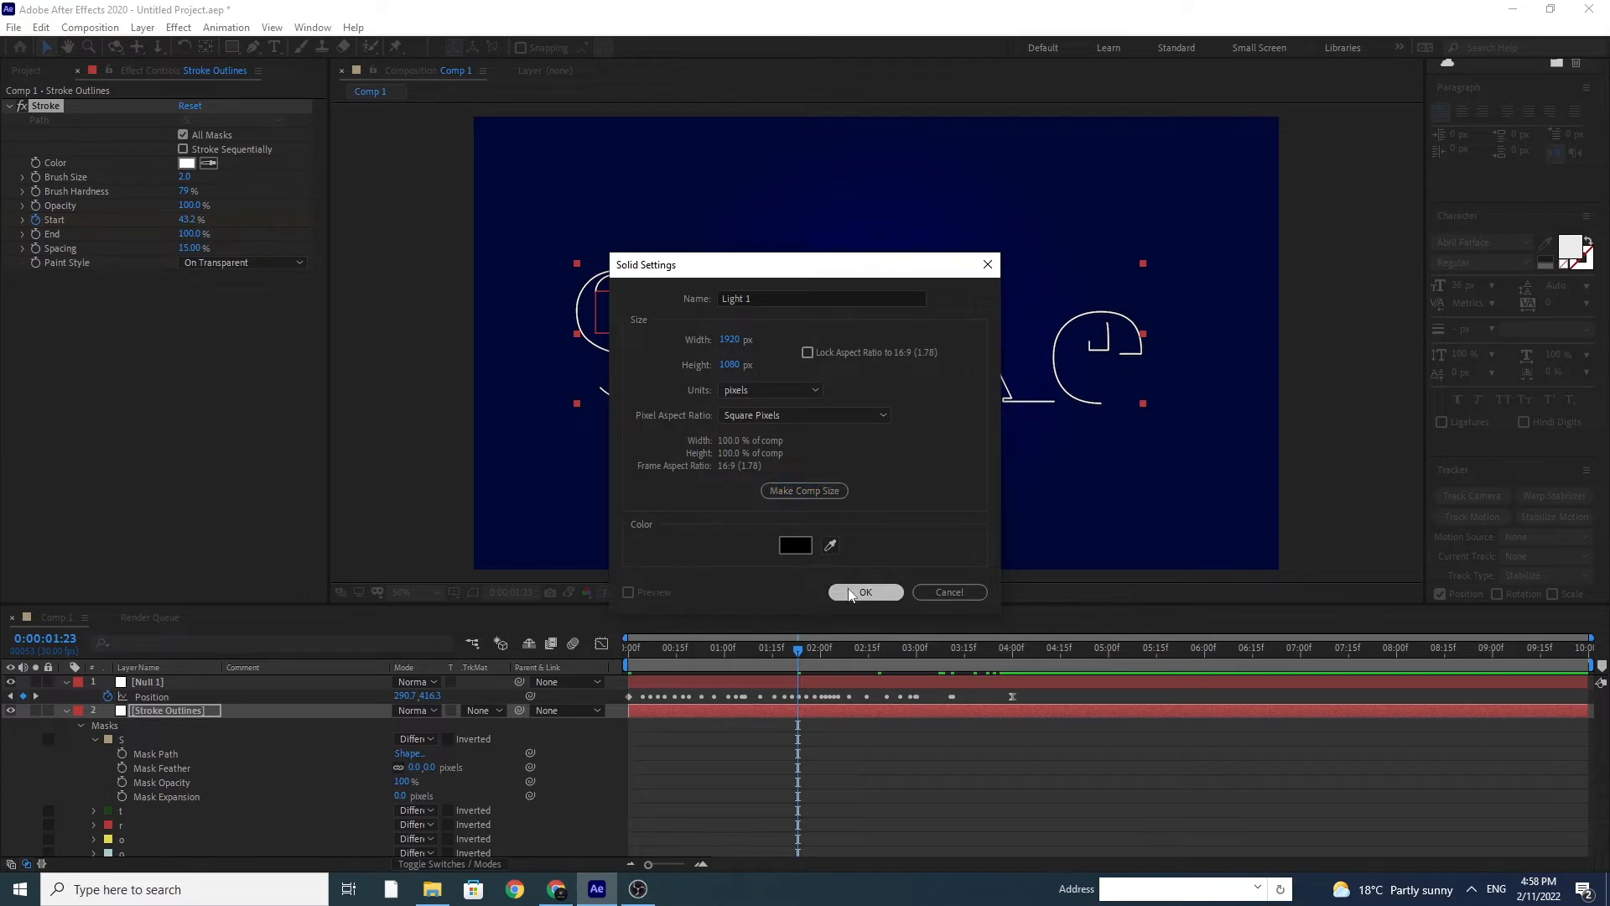
click(850, 592)
drag(165, 711, 155, 680)
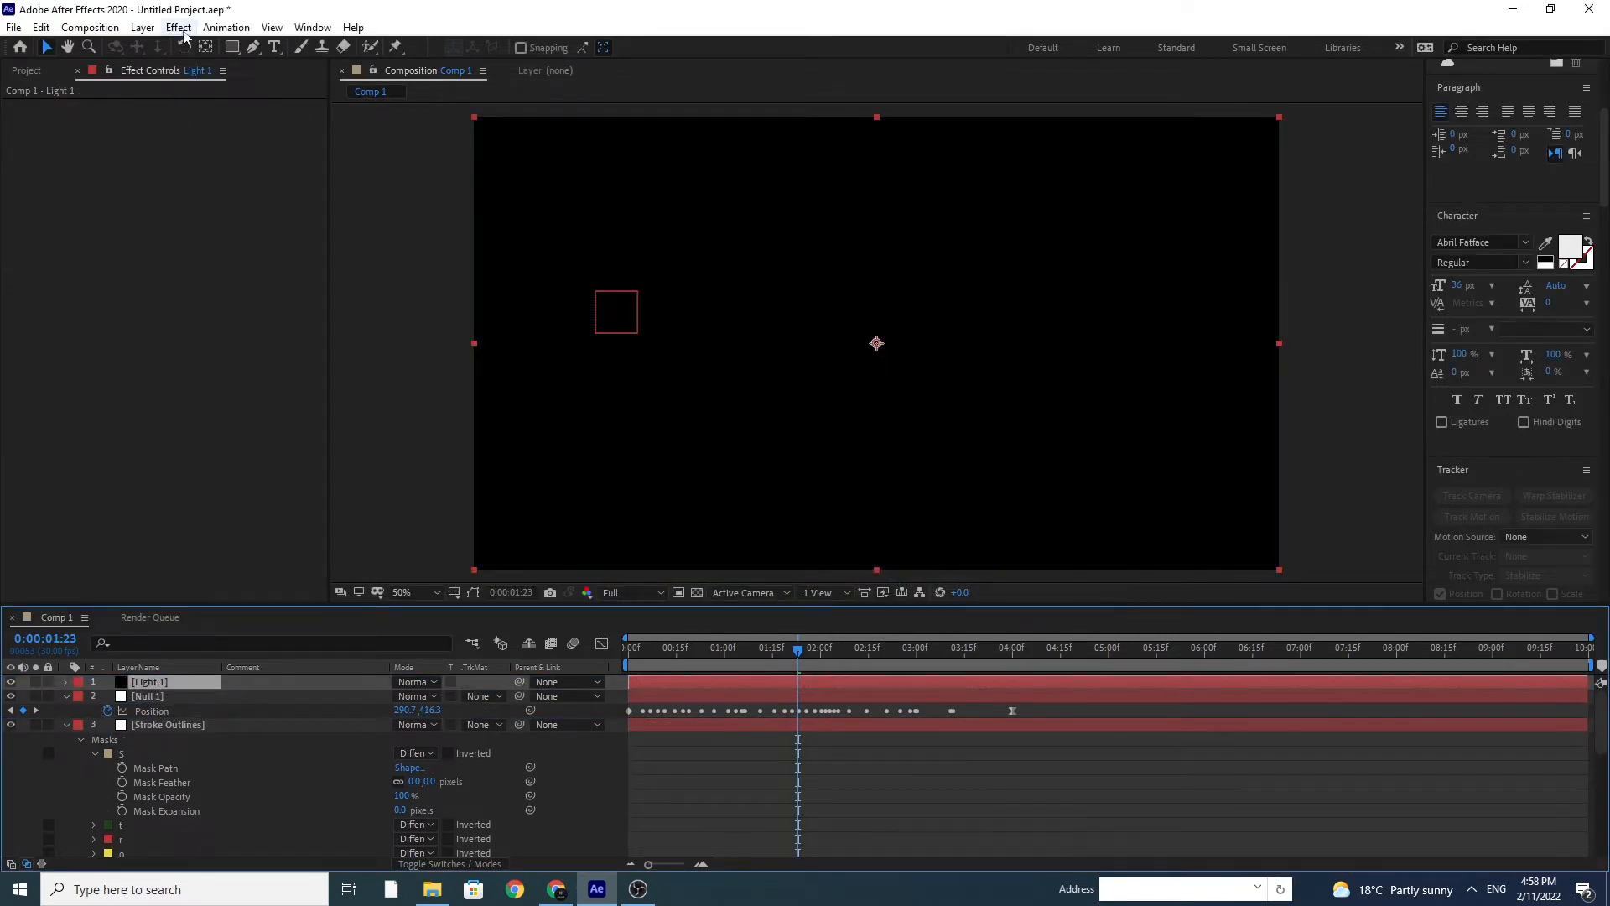
Step: Apply the Video Copilot Optical Flares effect to the Light 1 layer
click(183, 32)
mouse_move(355, 680)
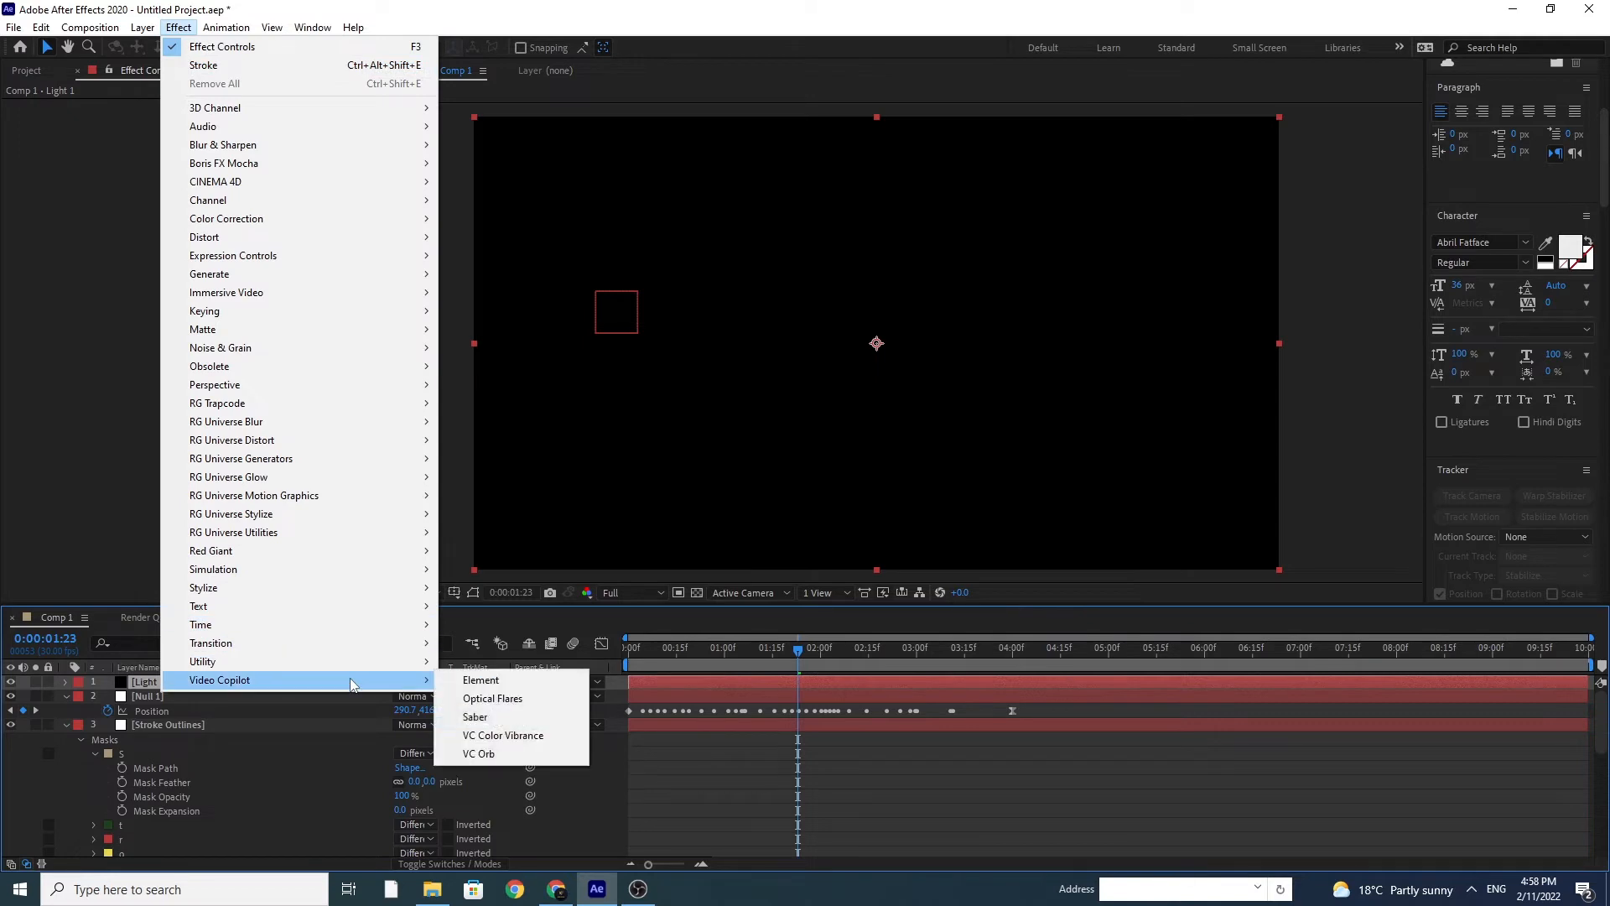
click(508, 698)
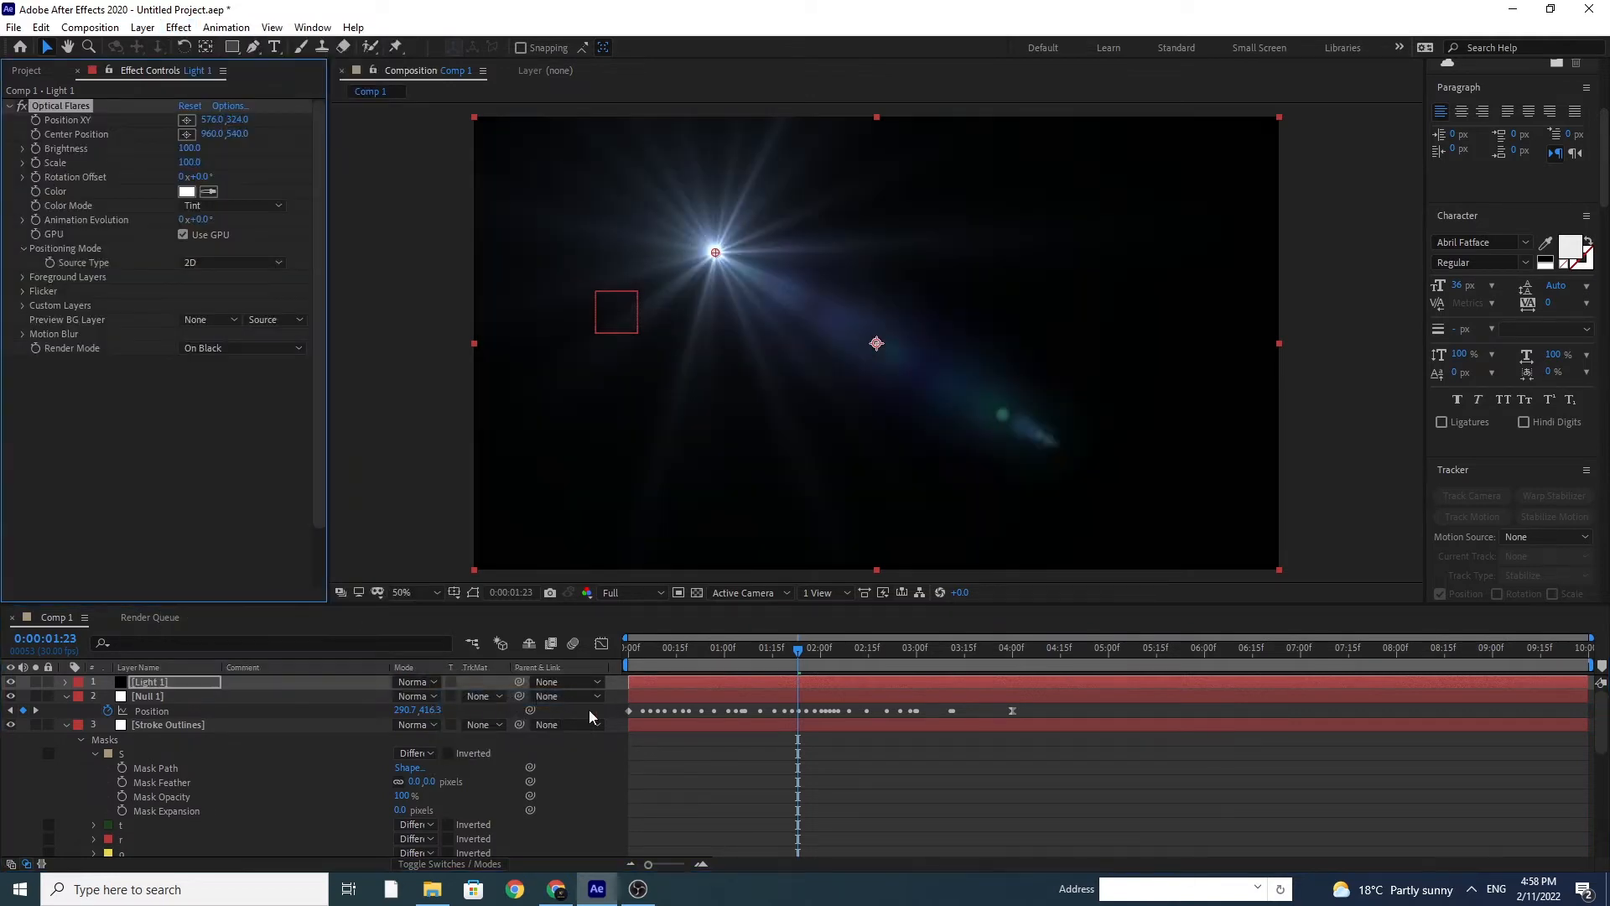
Step: In the Optical Flares options, hide the Glint, all Multi Iris and the Spike Ball elements, keeping both Glow elements, and accept
click(229, 107)
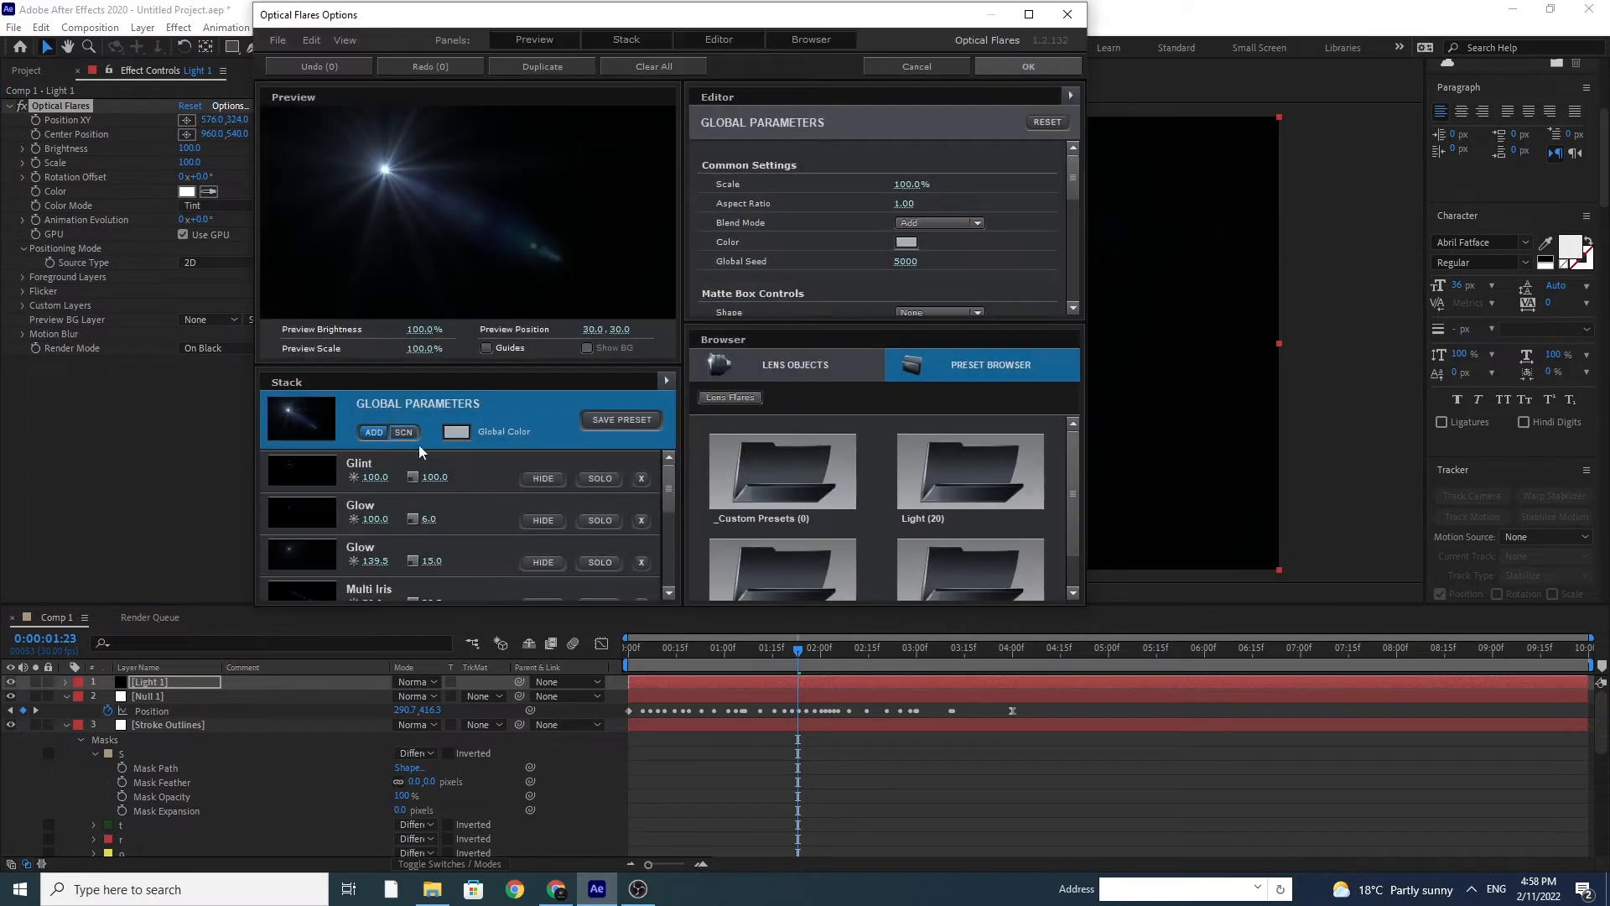
click(545, 520)
click(541, 563)
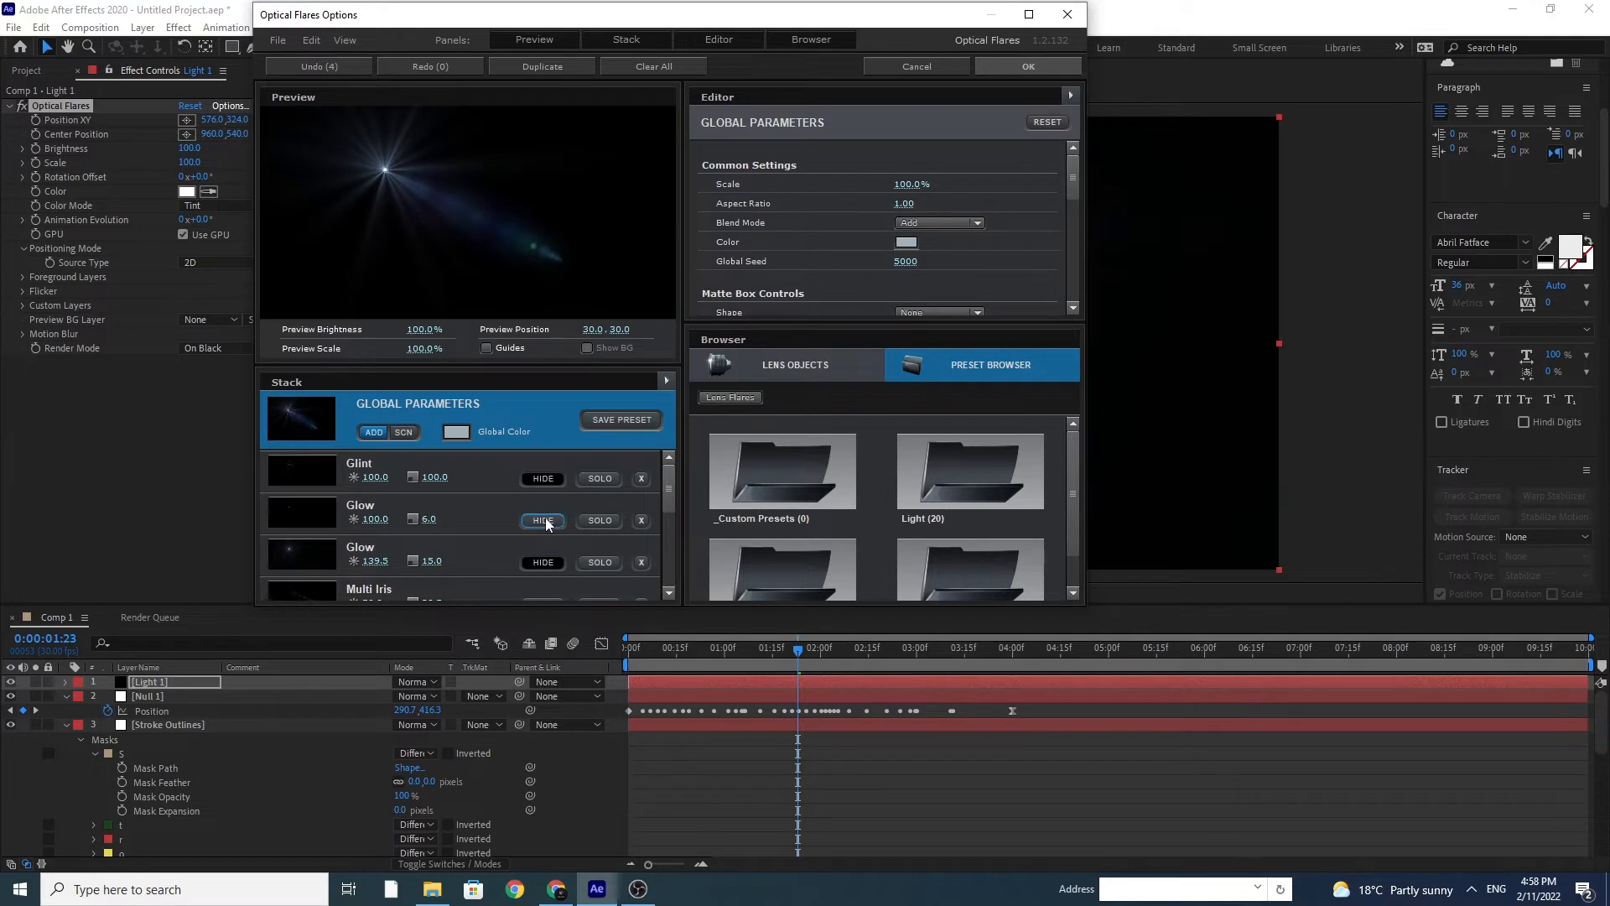
click(544, 561)
scroll(544, 558, down, 1)
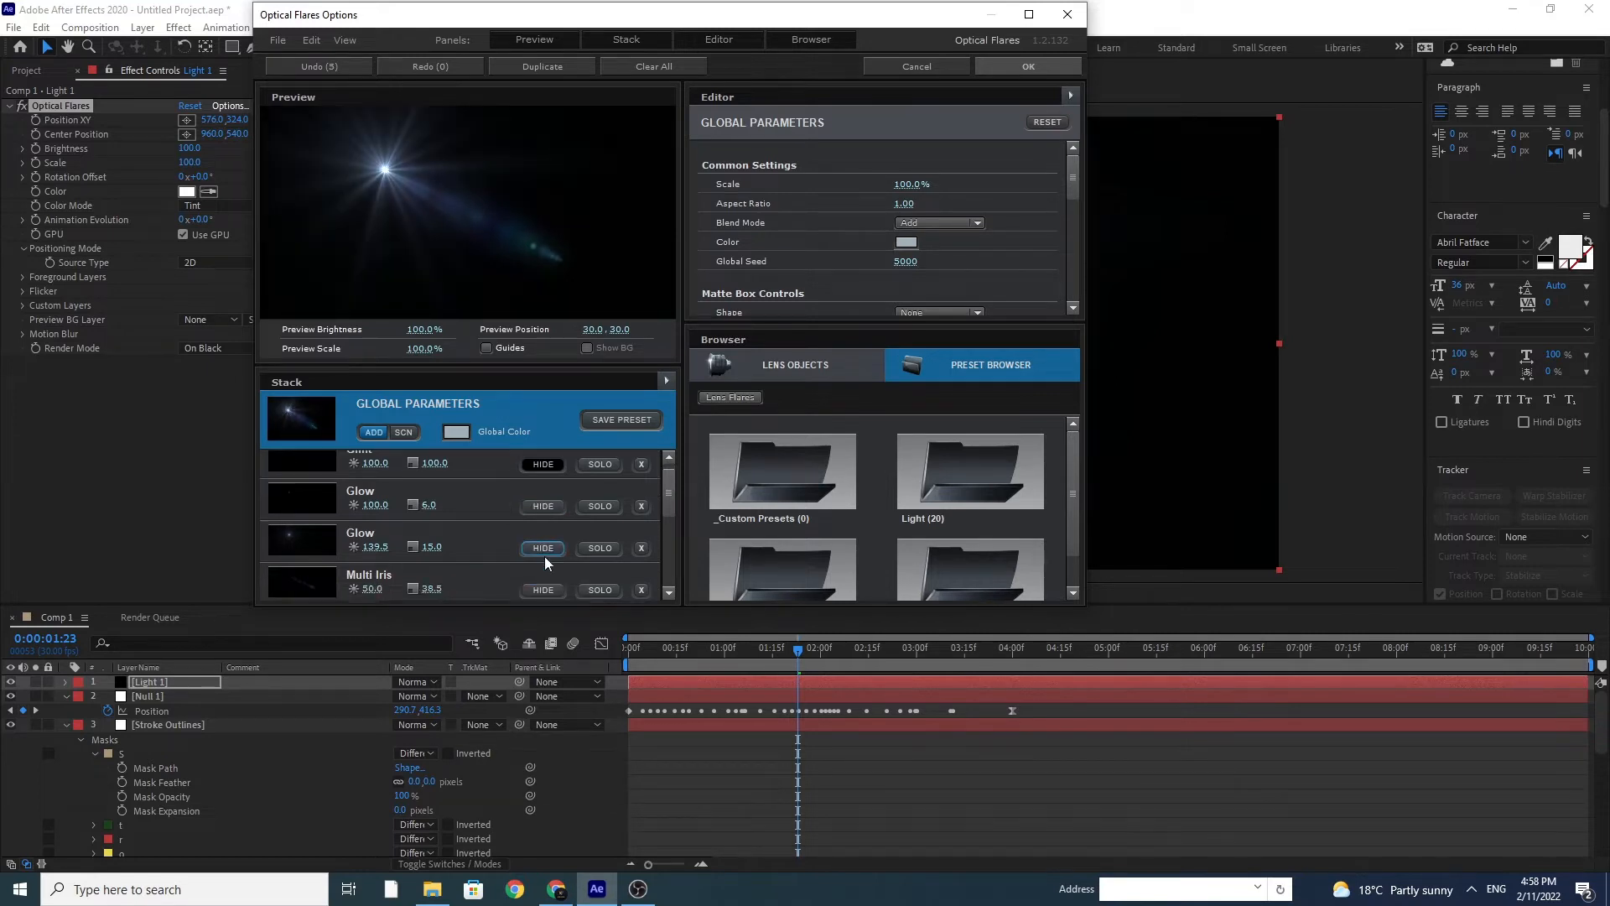
scroll(669, 497, down, 3)
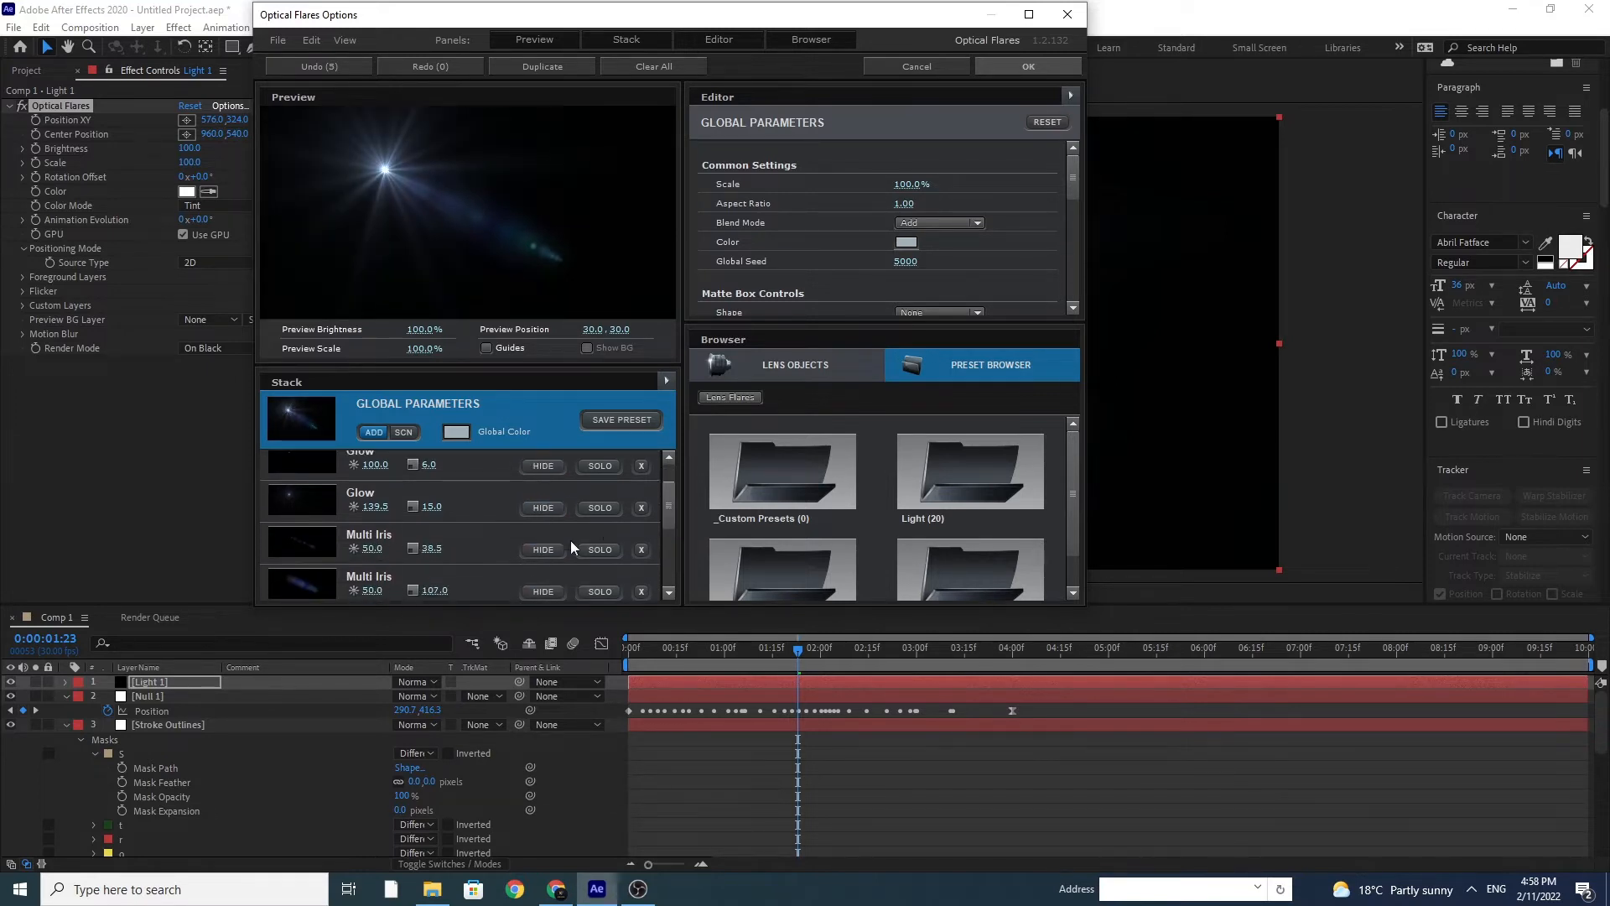
click(545, 591)
drag(672, 517, 666, 542)
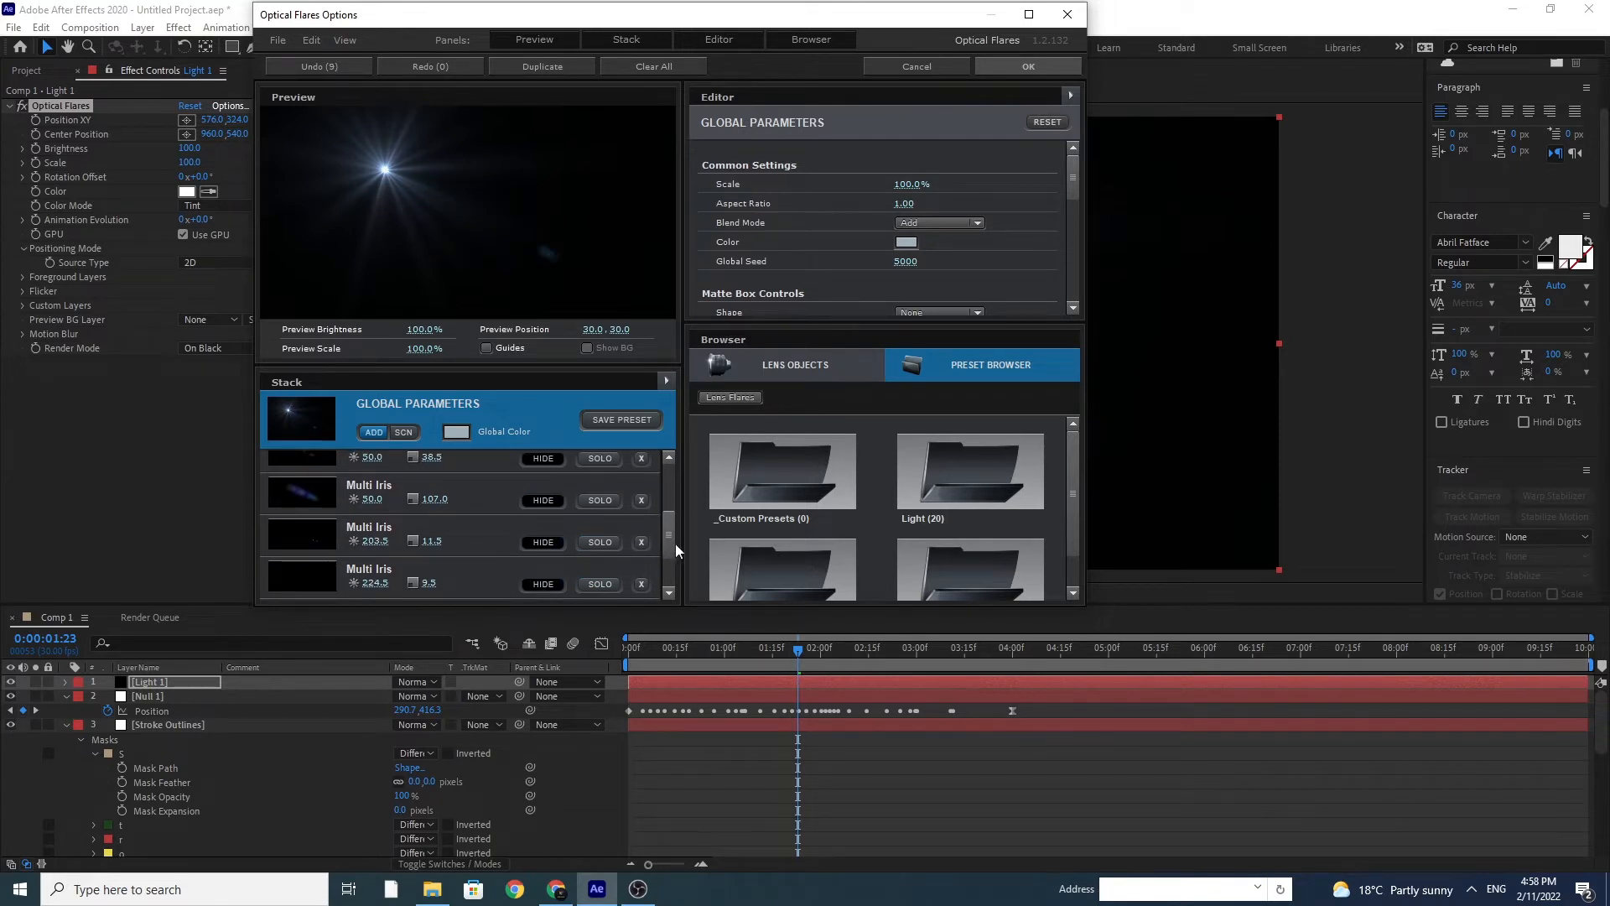
scroll(676, 544, down, 6)
click(543, 544)
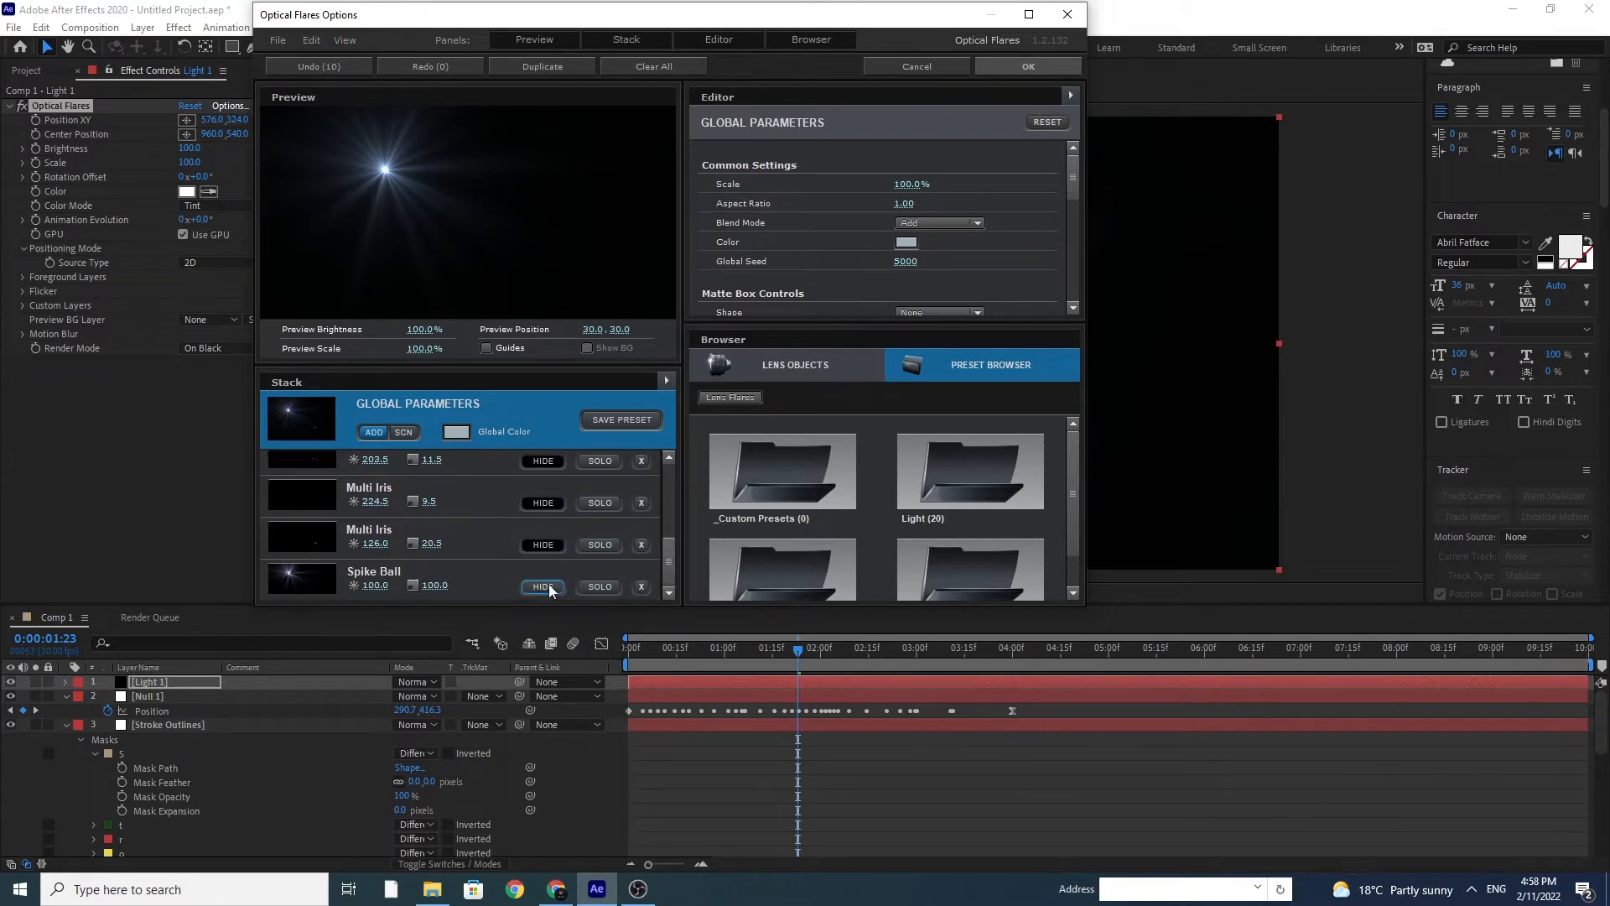
click(544, 588)
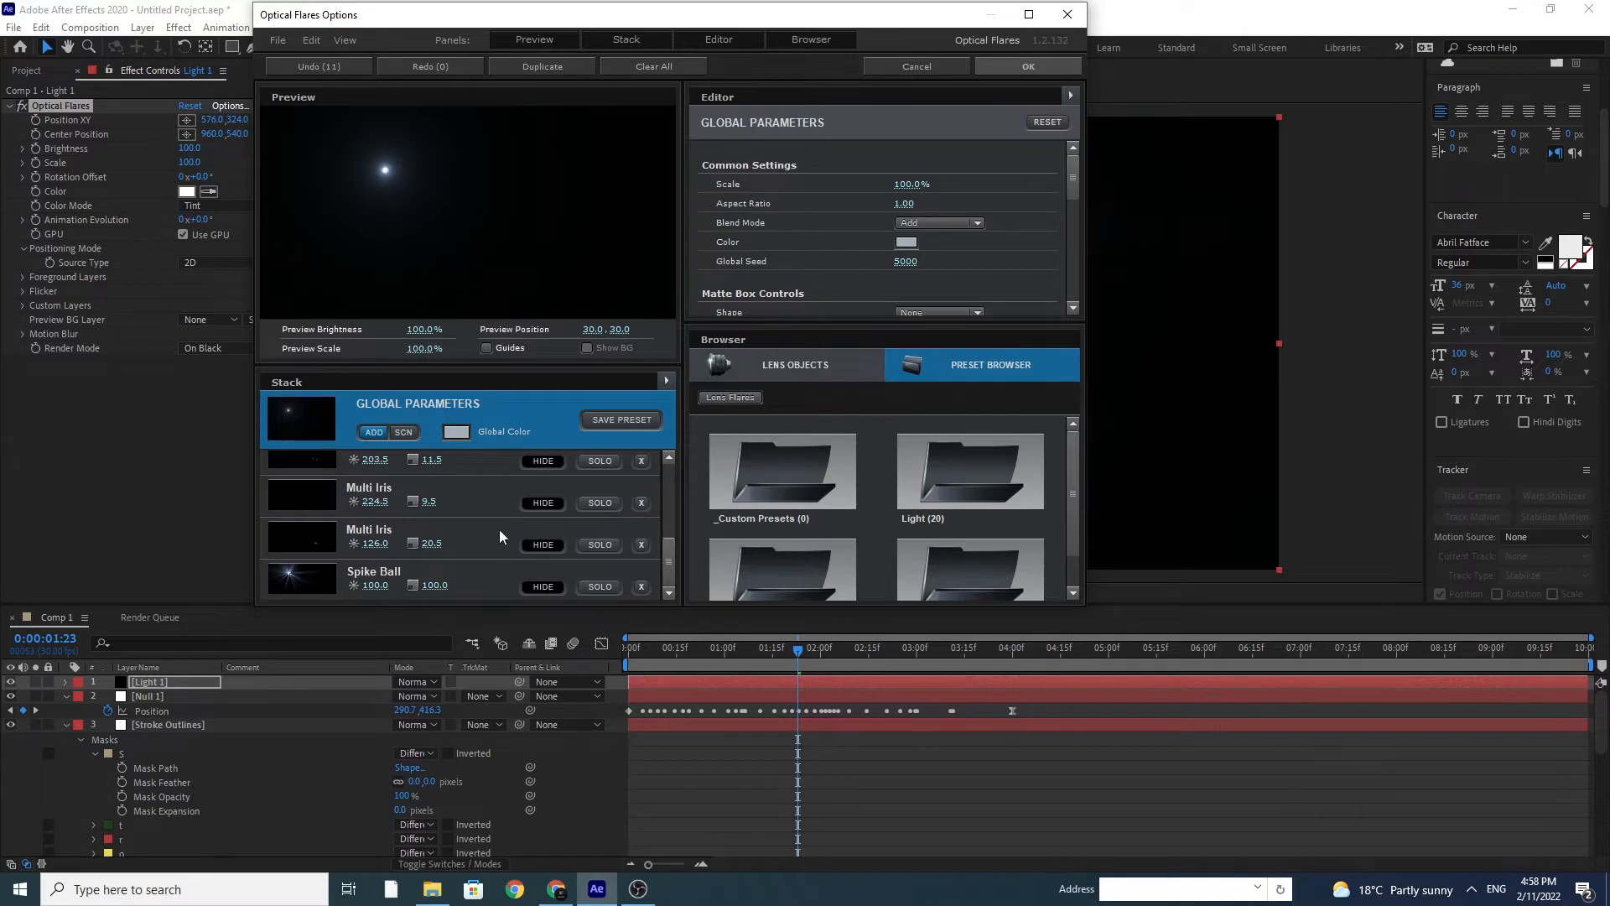
click(1035, 72)
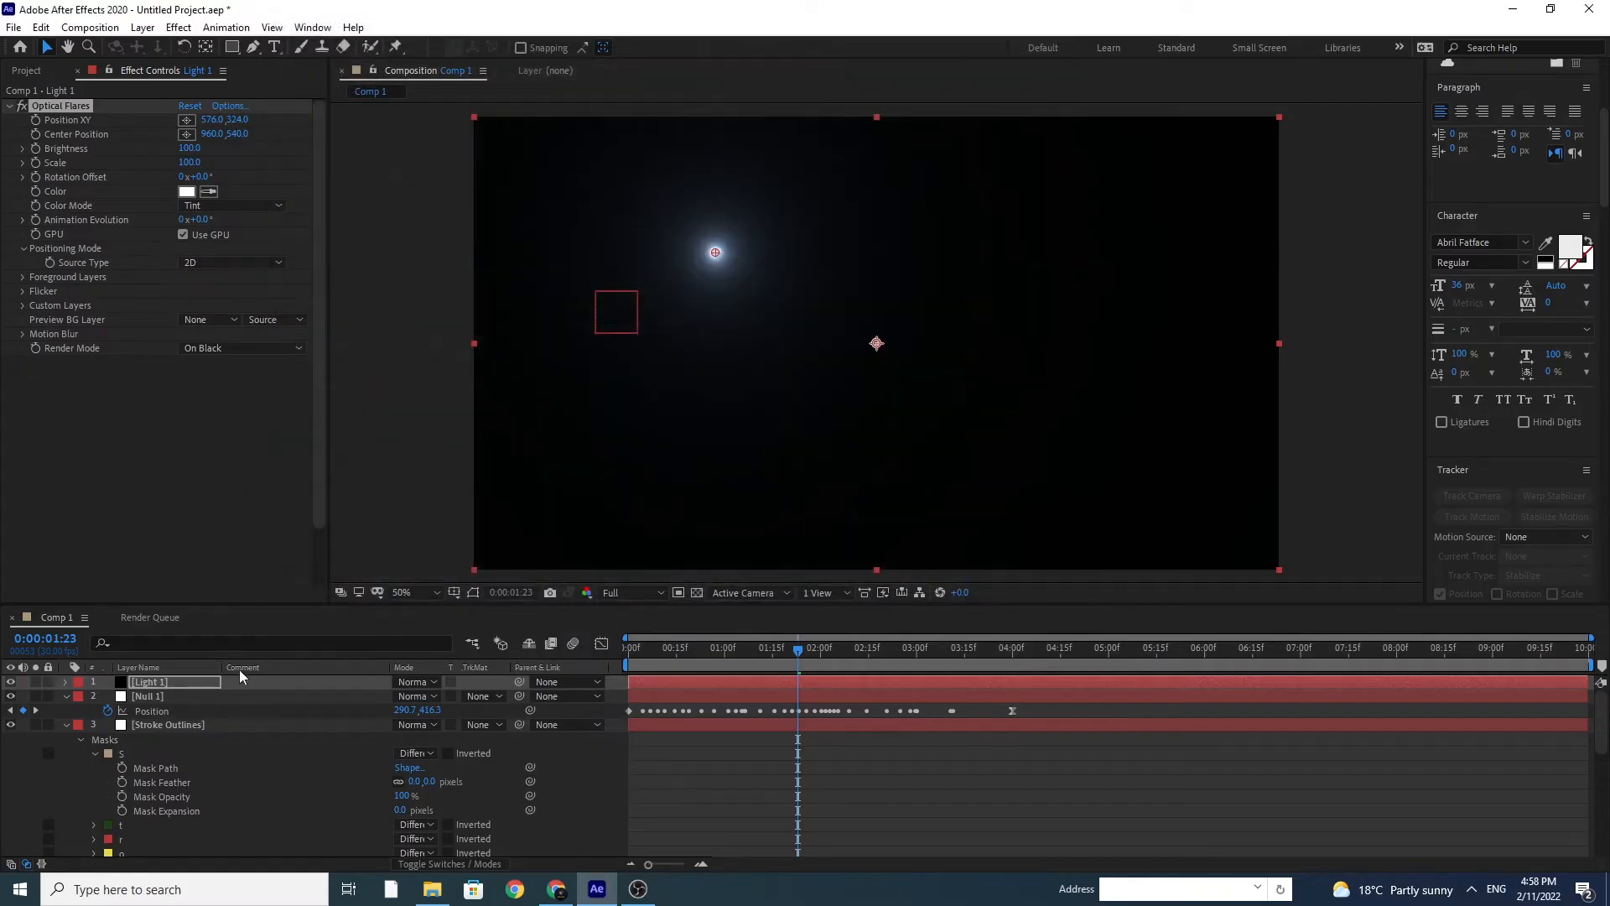
Step: Link the flare's Position XY to Null 1's Position with an expression, and set its Render Mode to On Transparent
alt+click(37, 124)
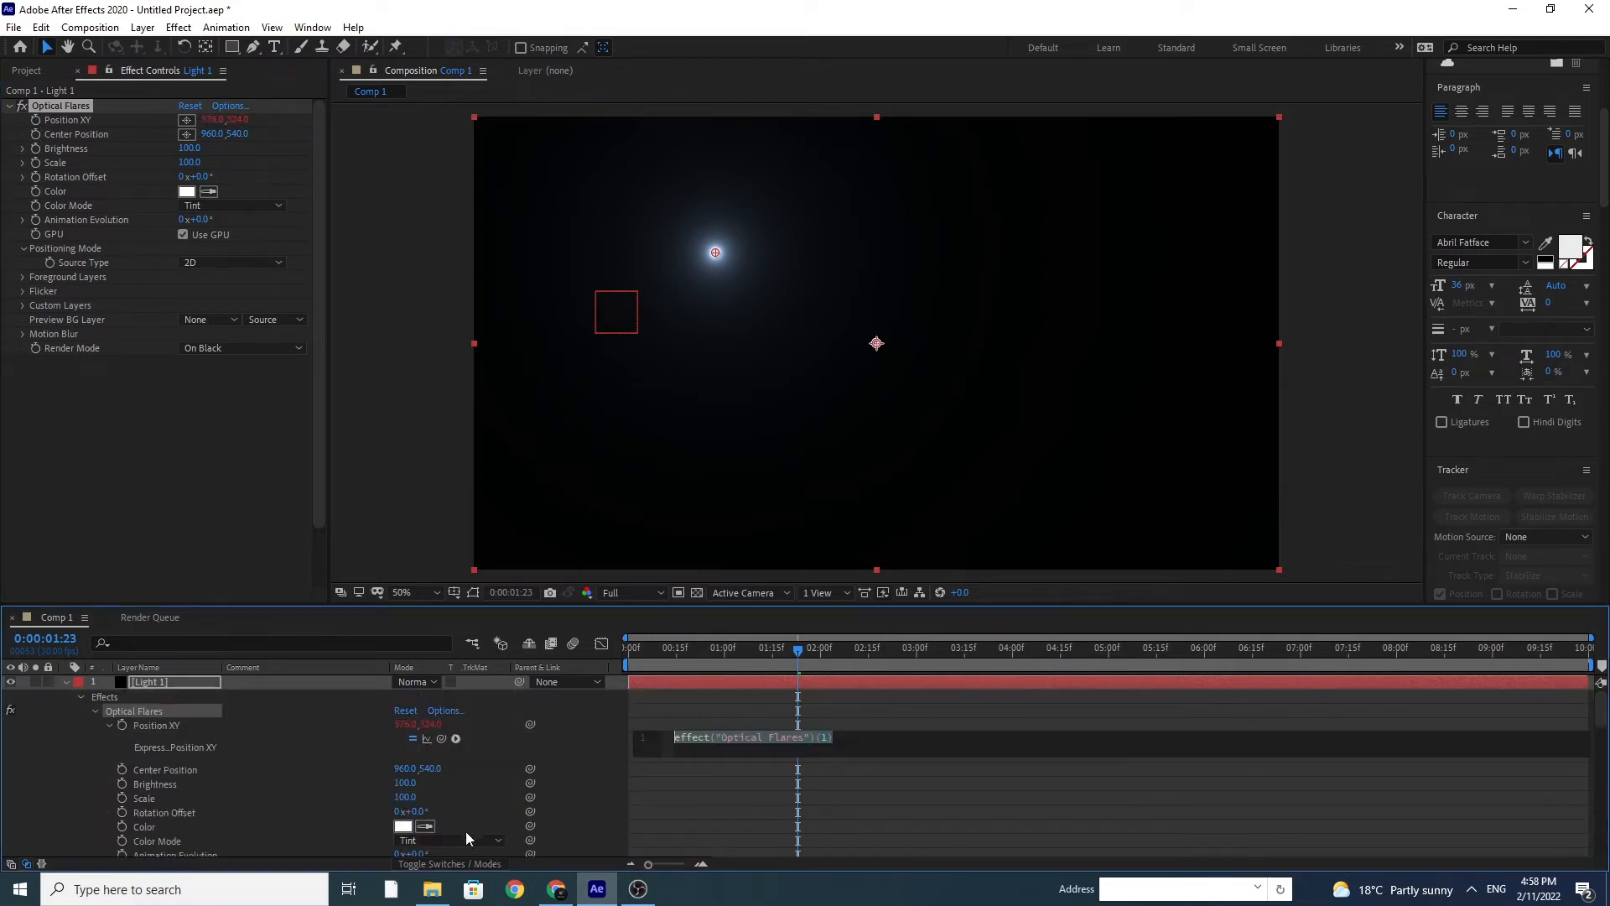
drag(442, 738, 194, 818)
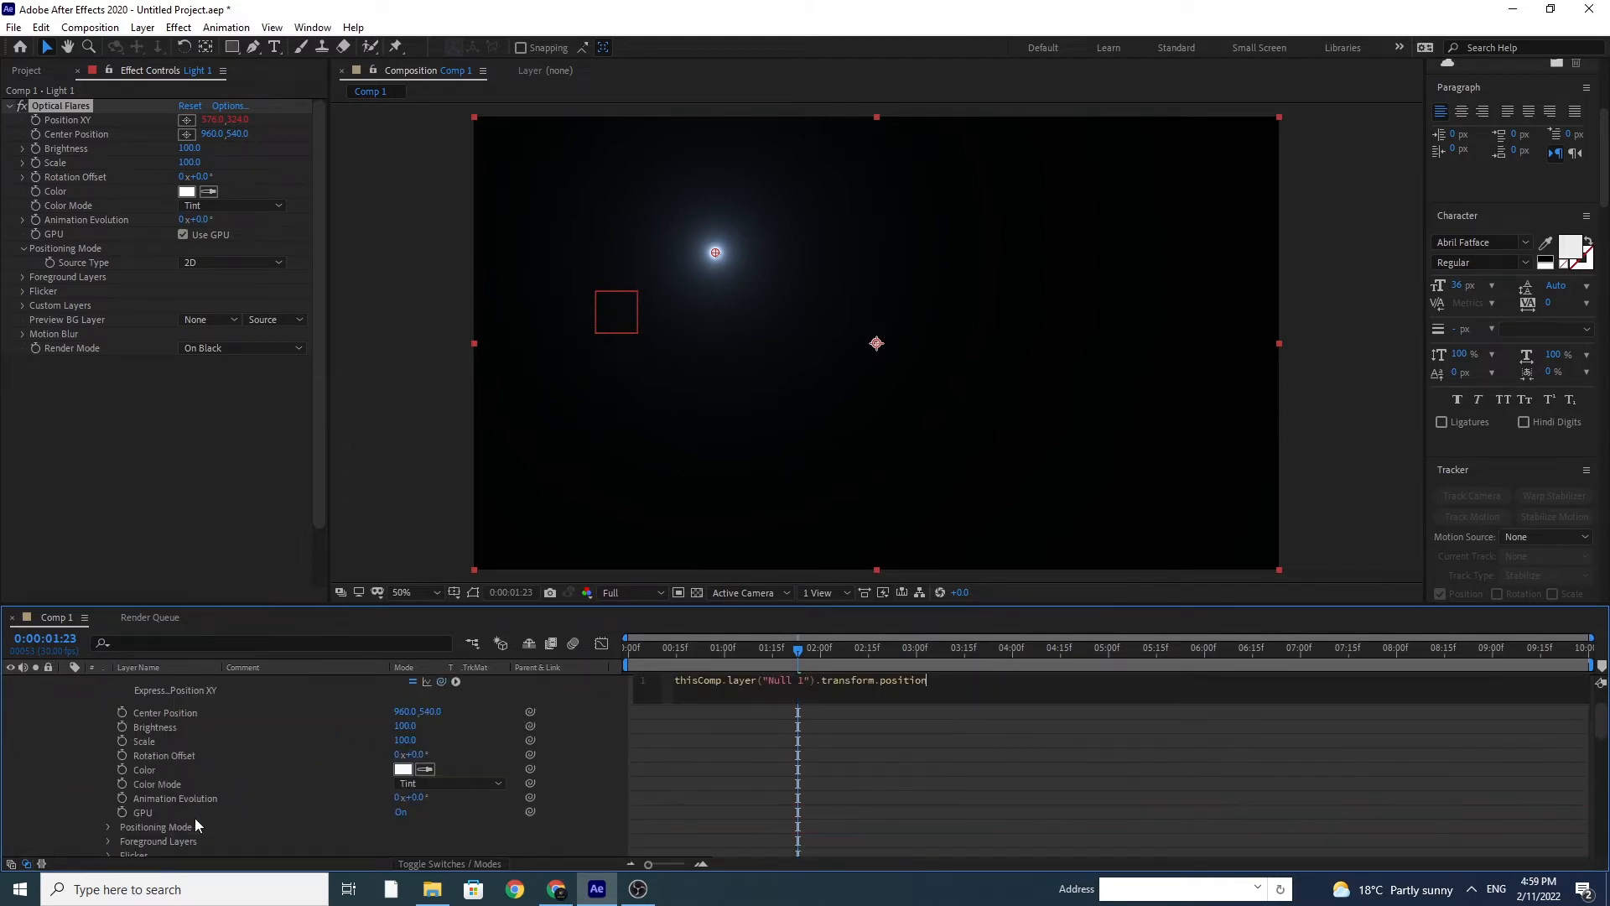
click(188, 349)
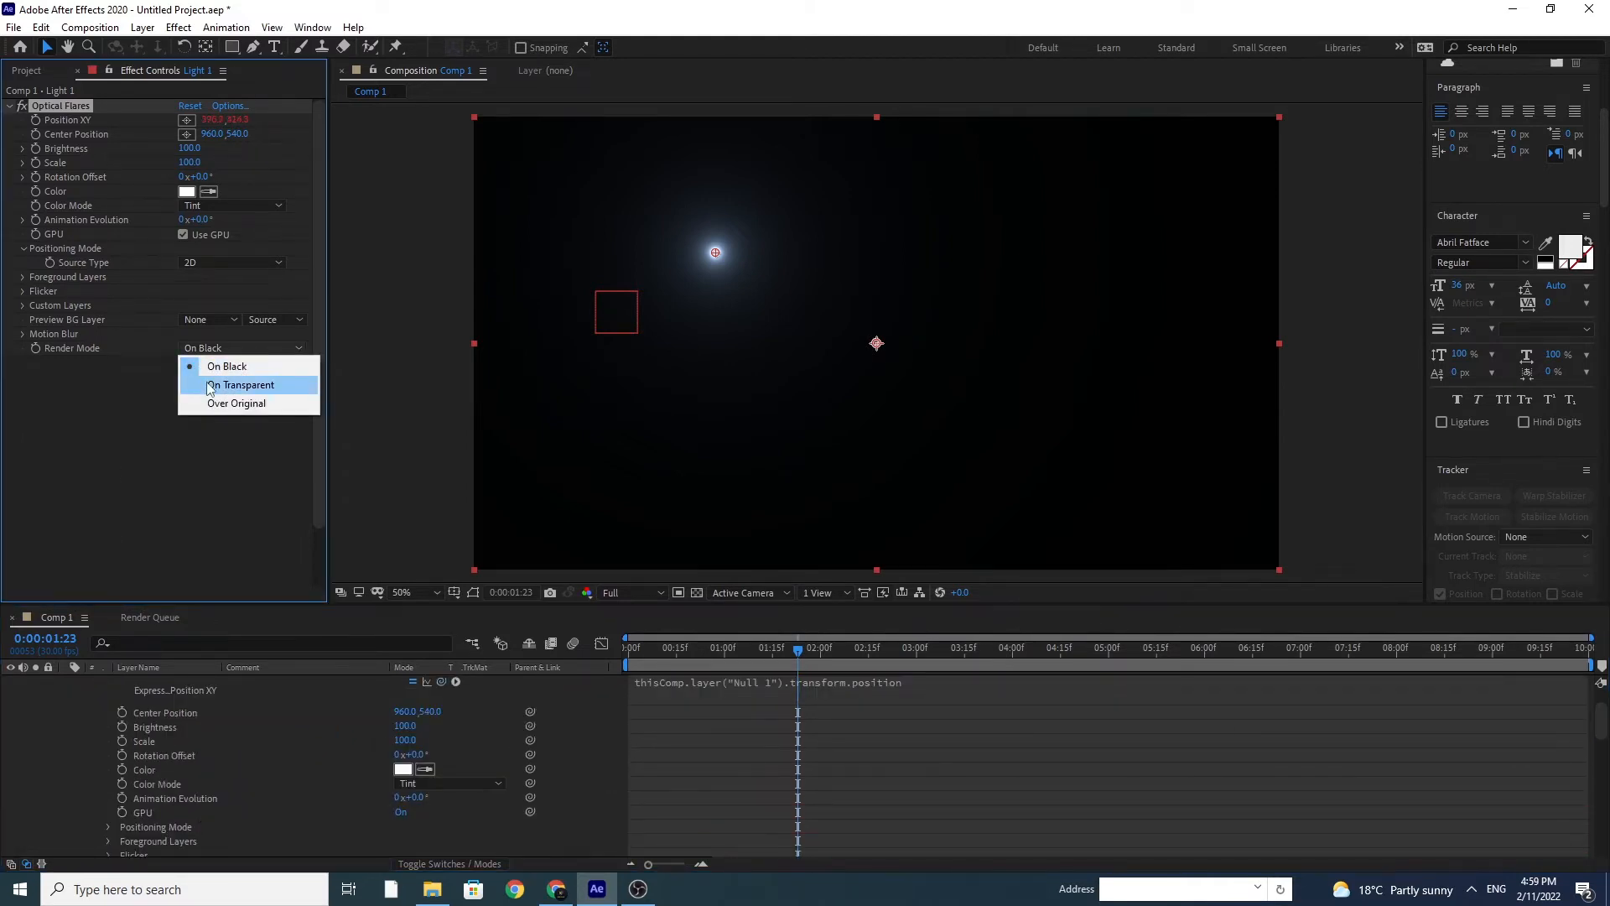
click(206, 382)
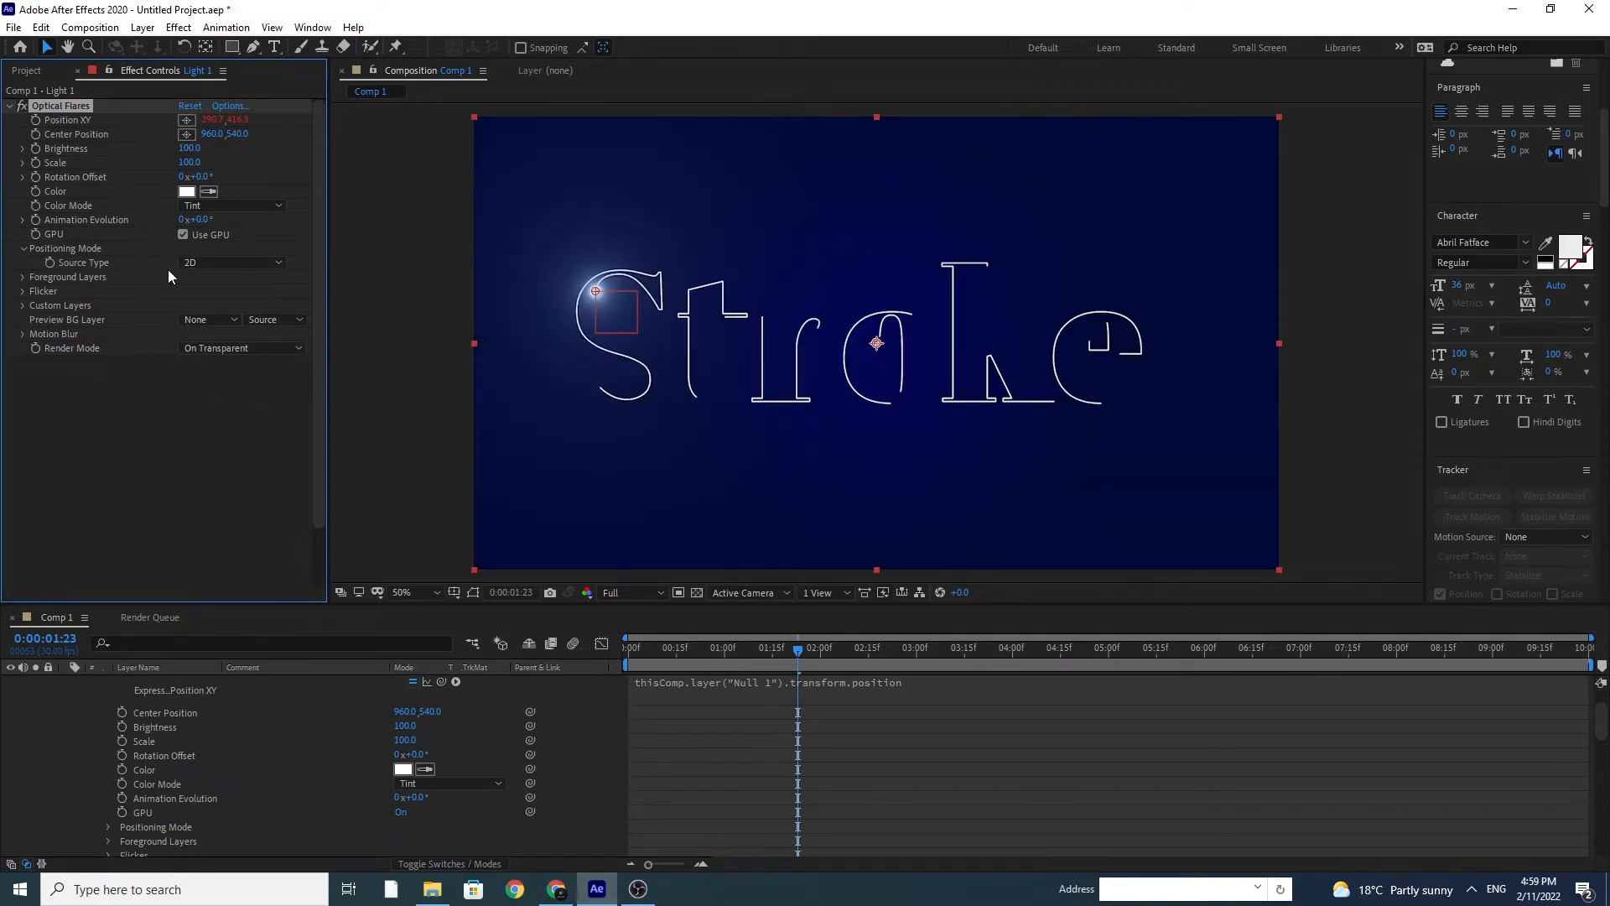
Step: Set the Optical Flares color to red, FF0000
click(186, 192)
drag(344, 515, 355, 486)
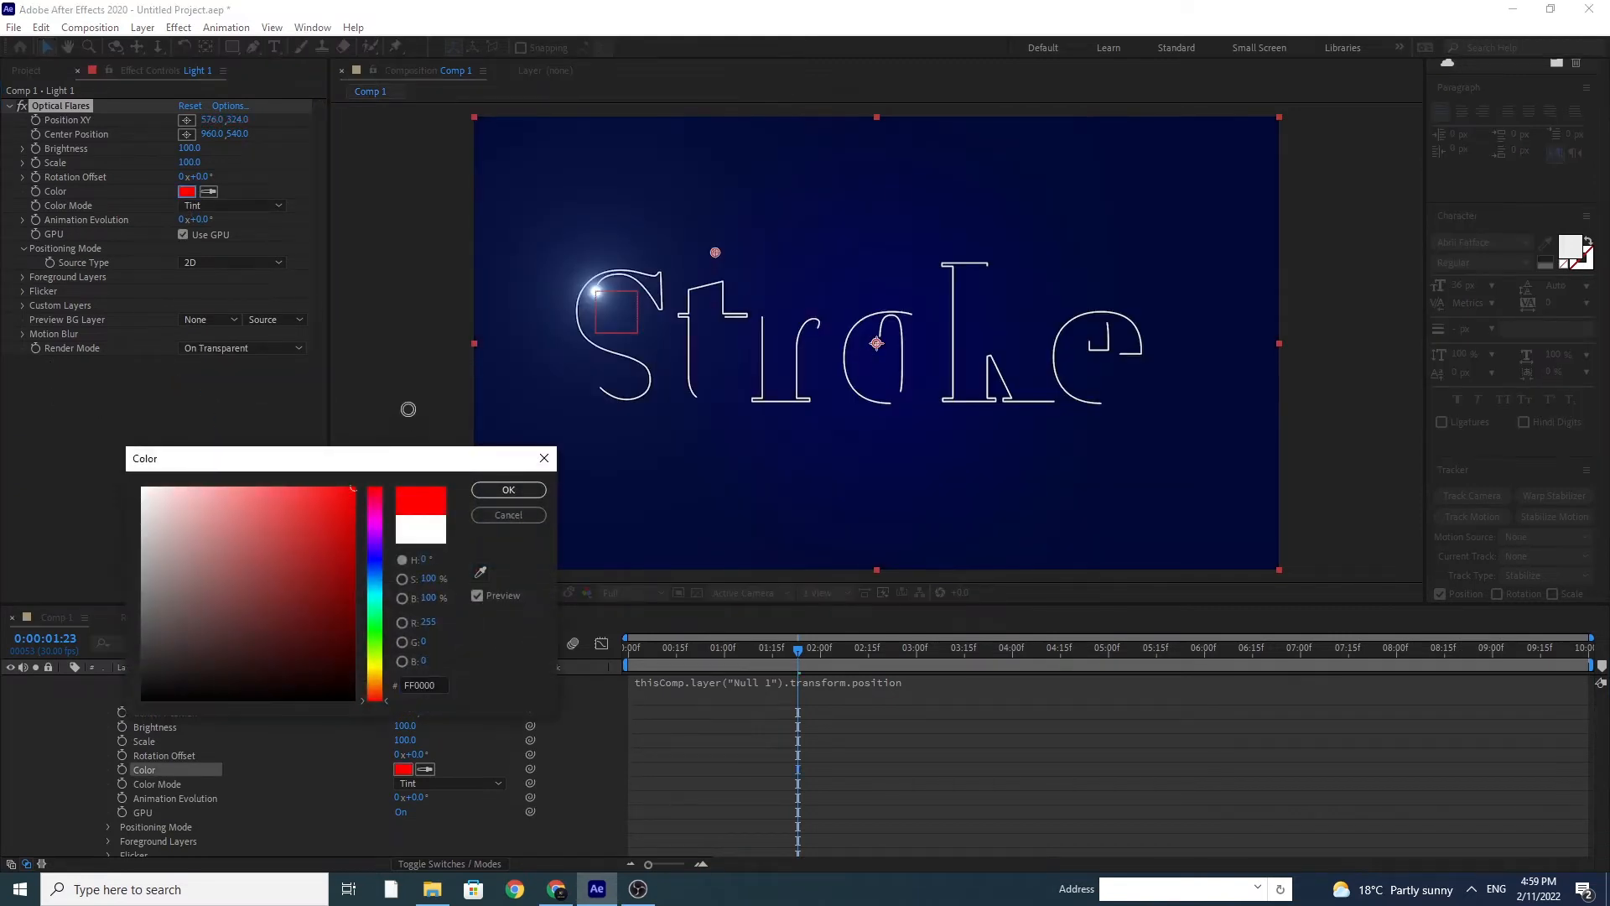
click(509, 489)
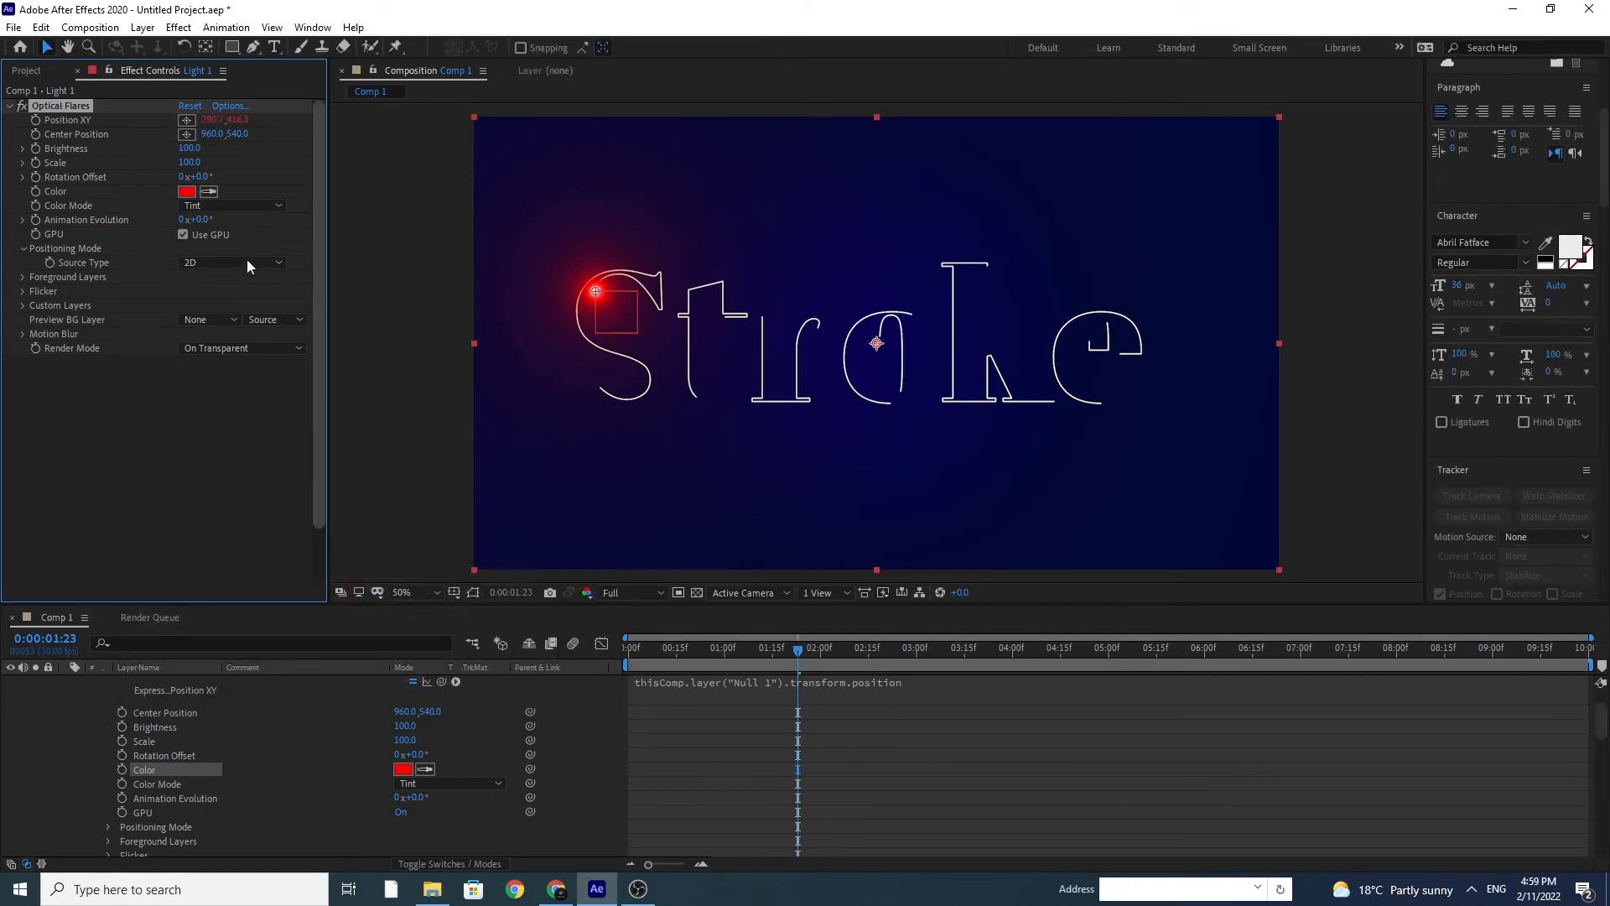
Step: Set both the Brightness and the Scale of the optical flare to 70
click(191, 148)
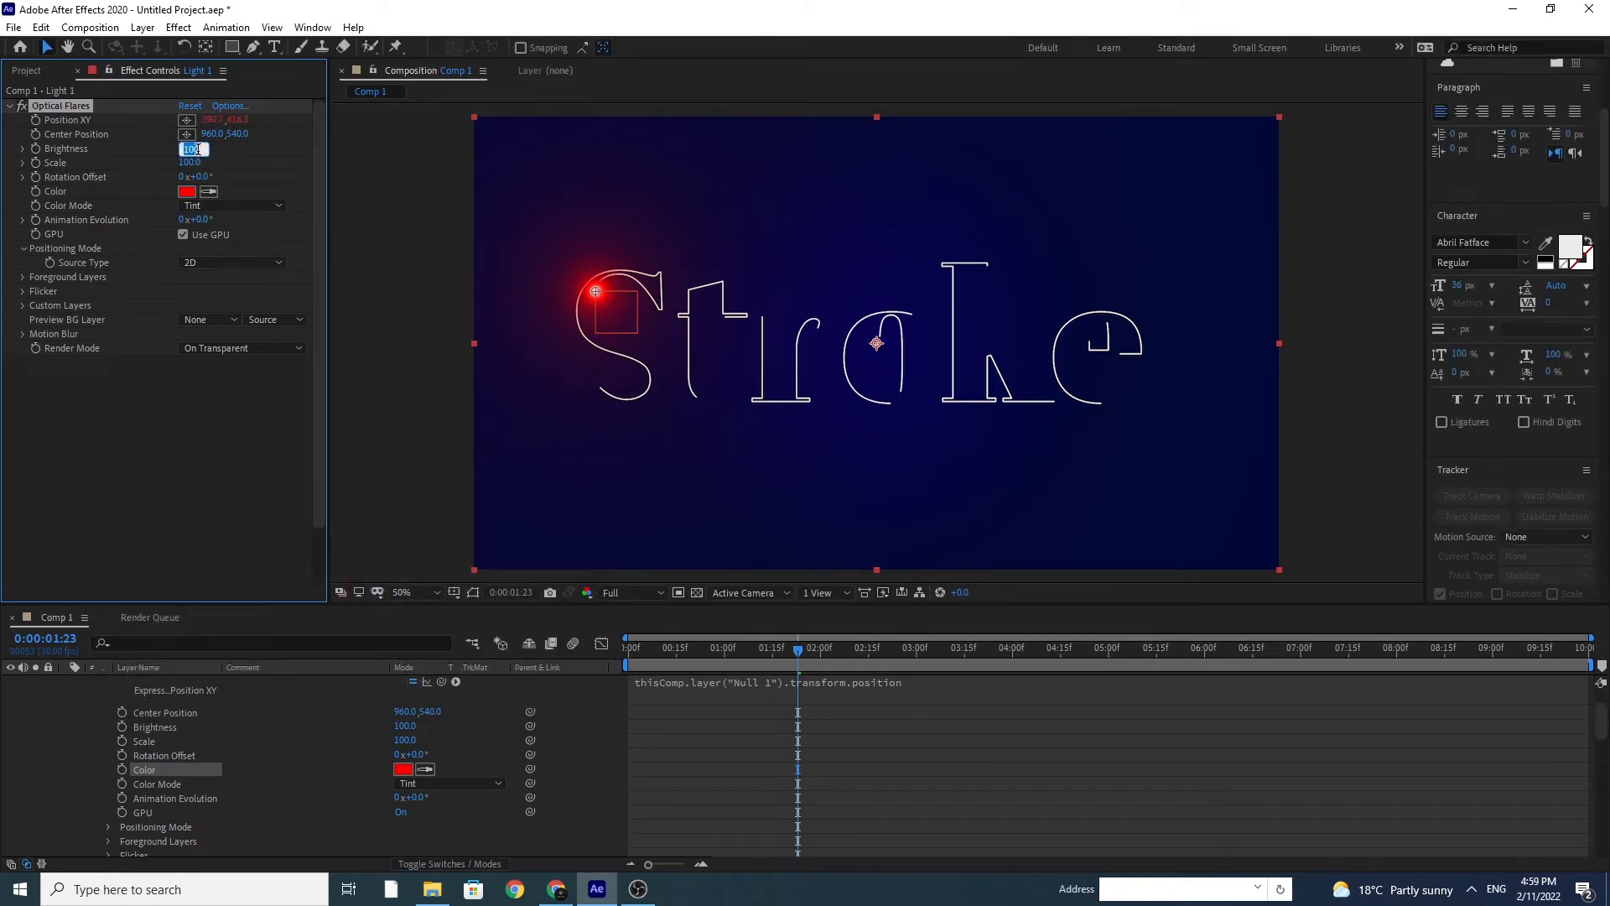
text(70)
key(Return)
click(192, 163)
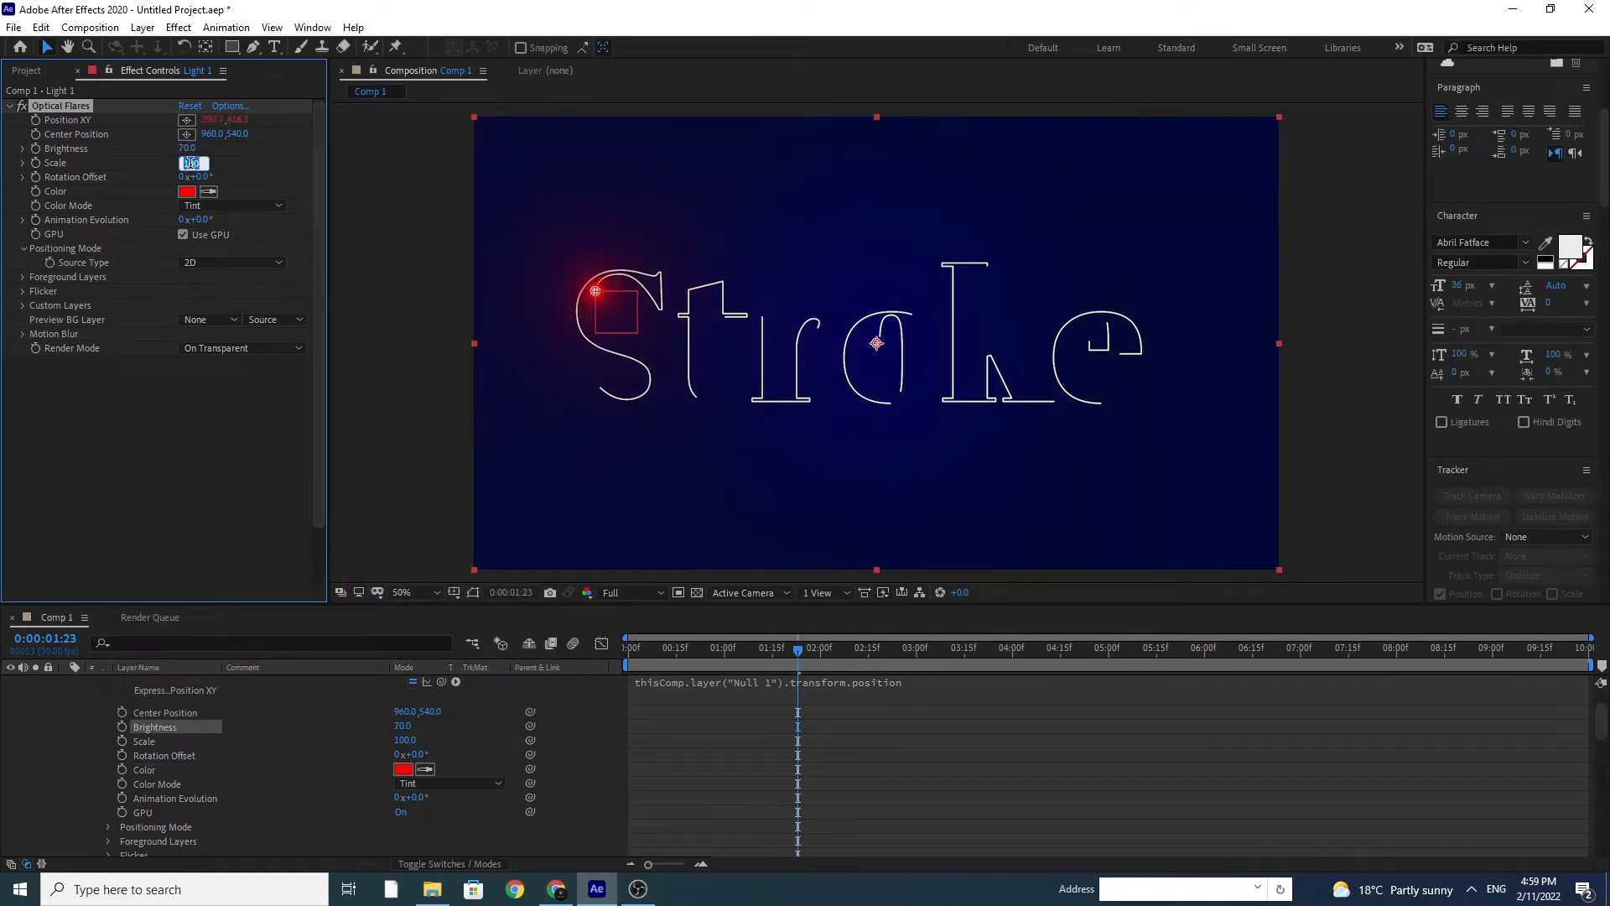
text(70)
key(Return)
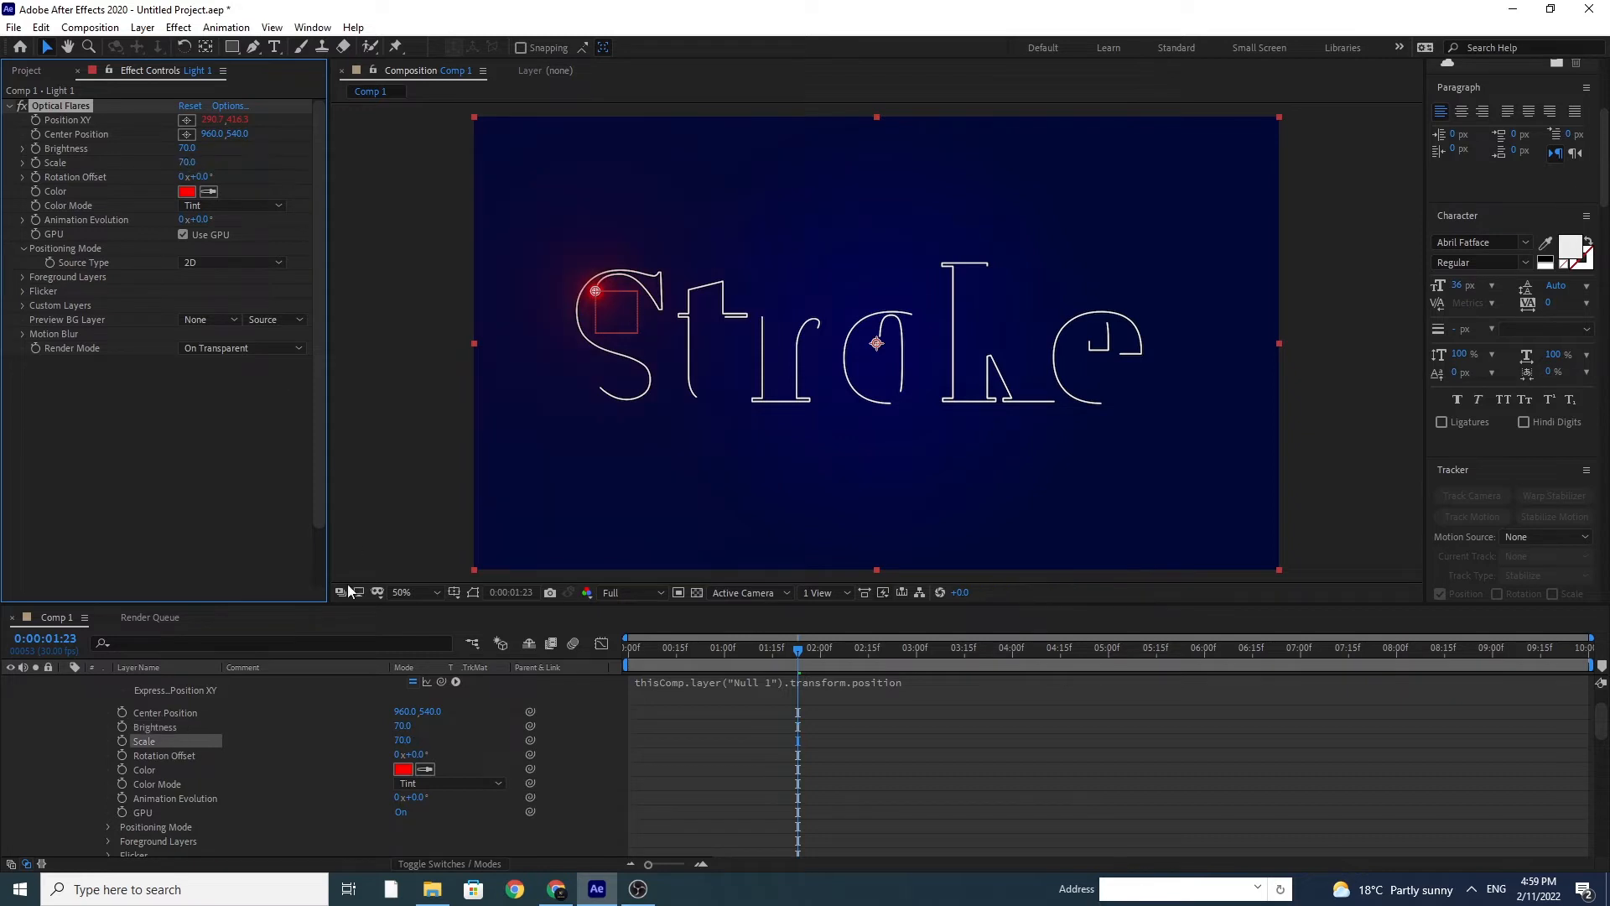
Step: Collapse the Light 1 and Null 1 layers' properties and preview the animation from the first frame
scroll(243, 736, up, 2)
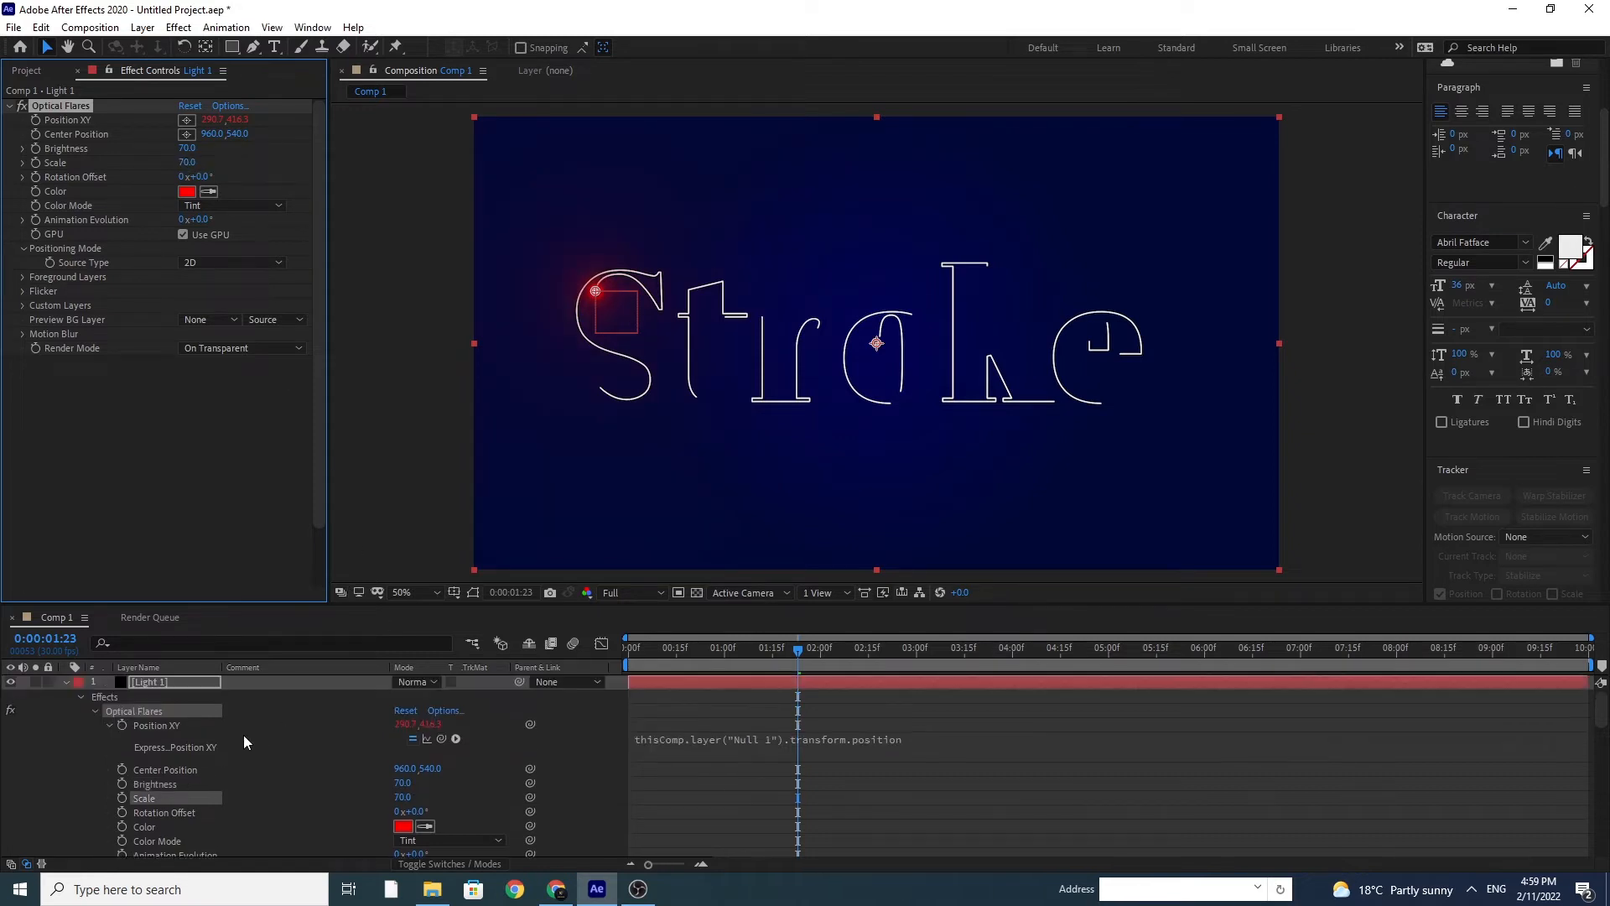
click(64, 682)
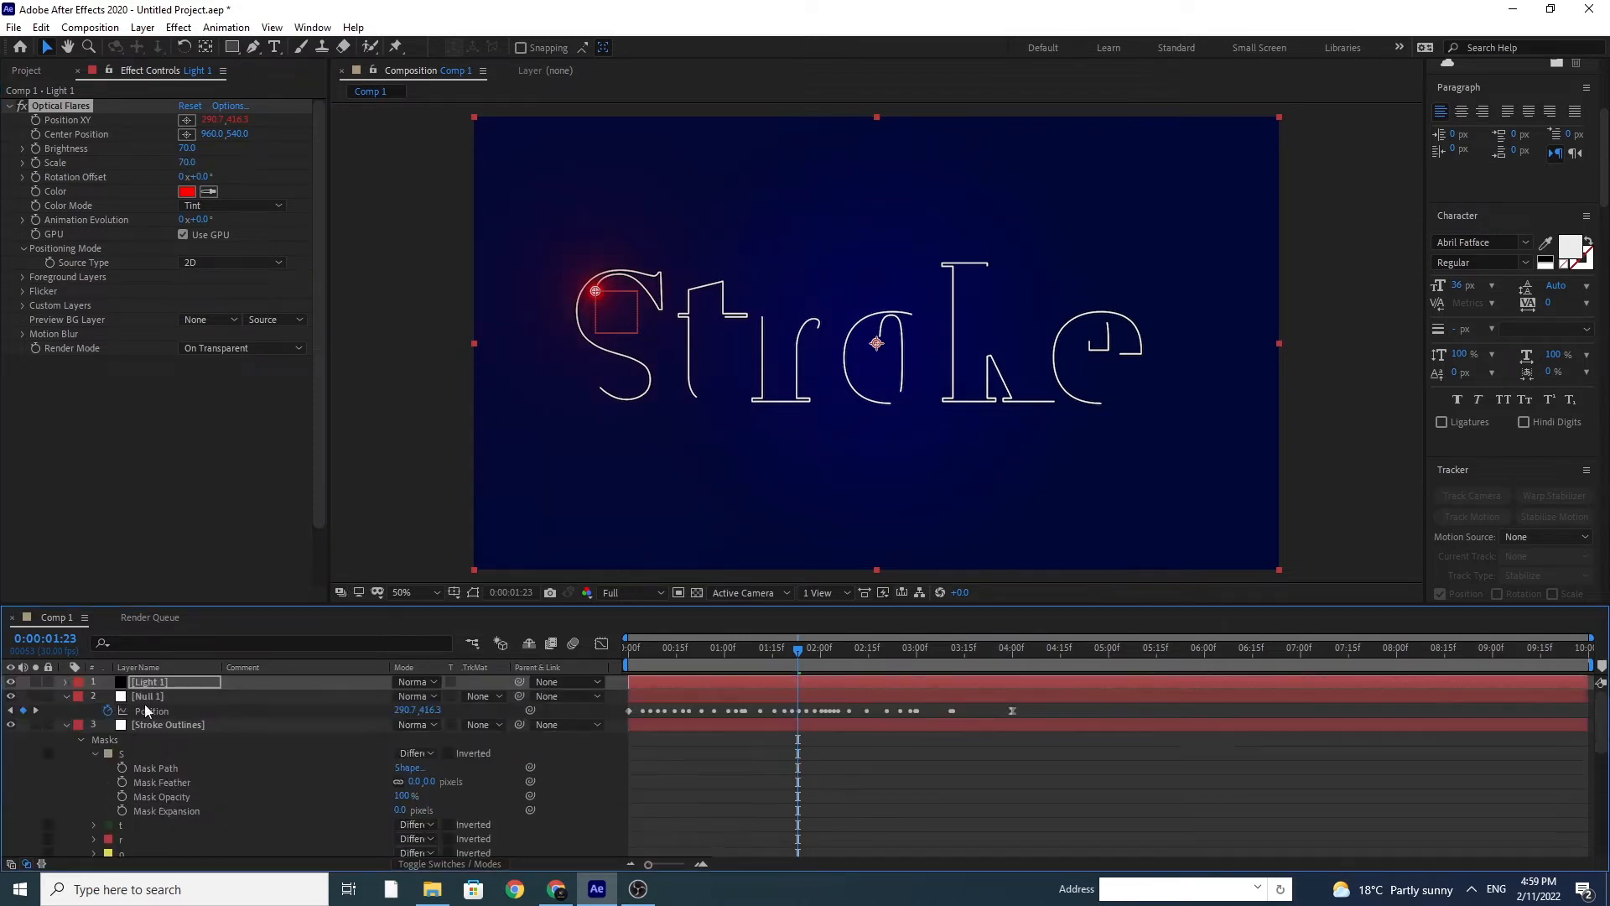
click(66, 696)
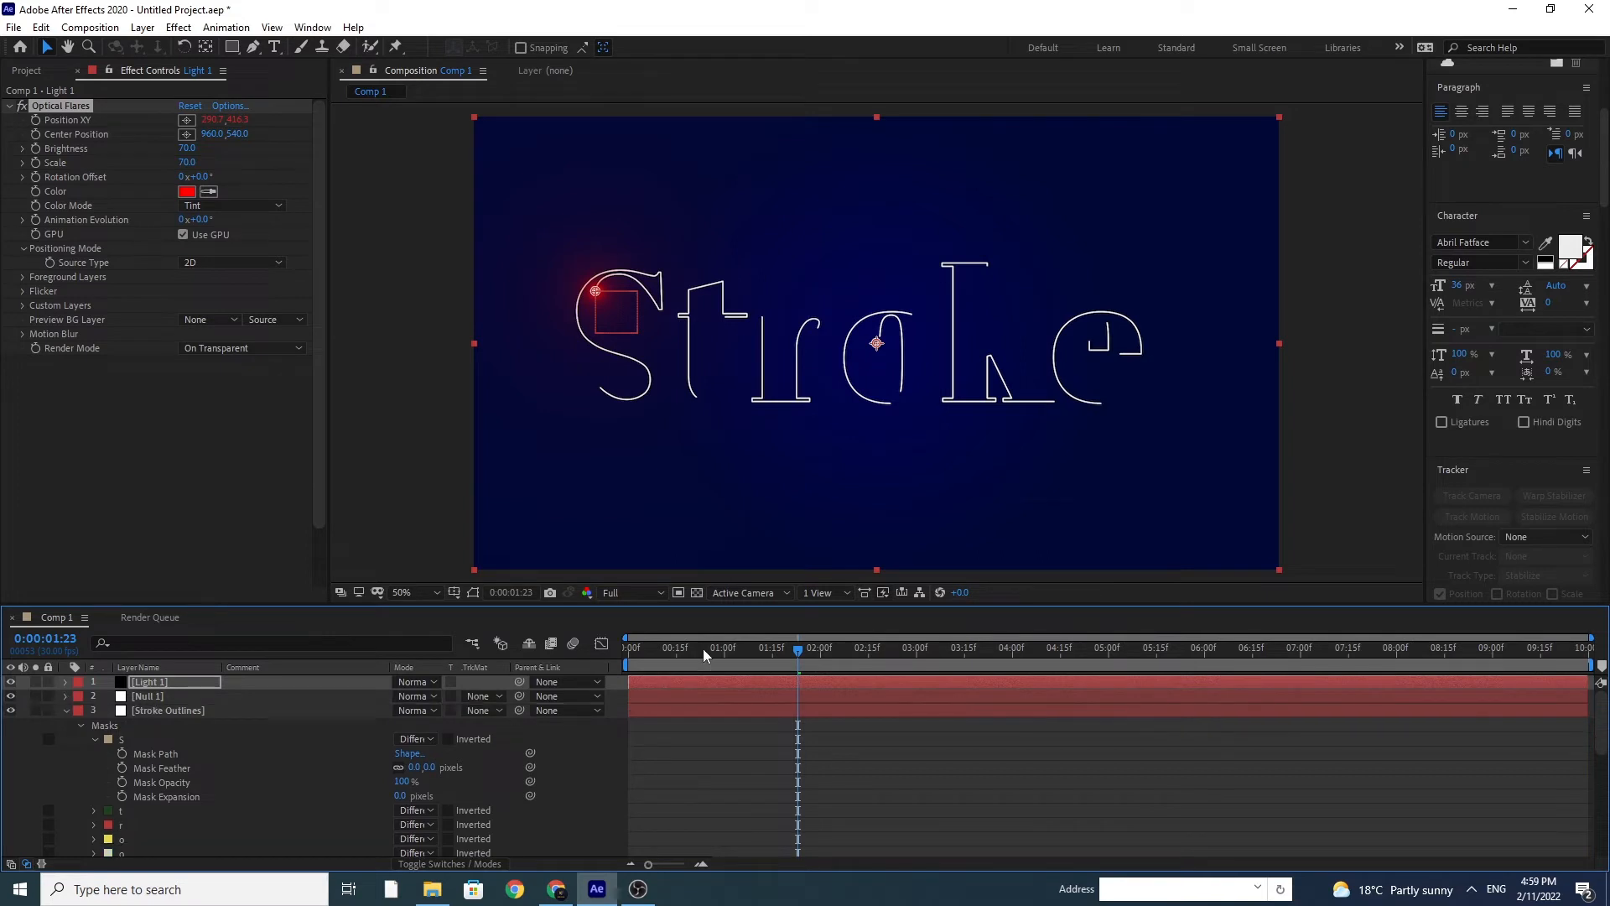
click(628, 657)
key(space)
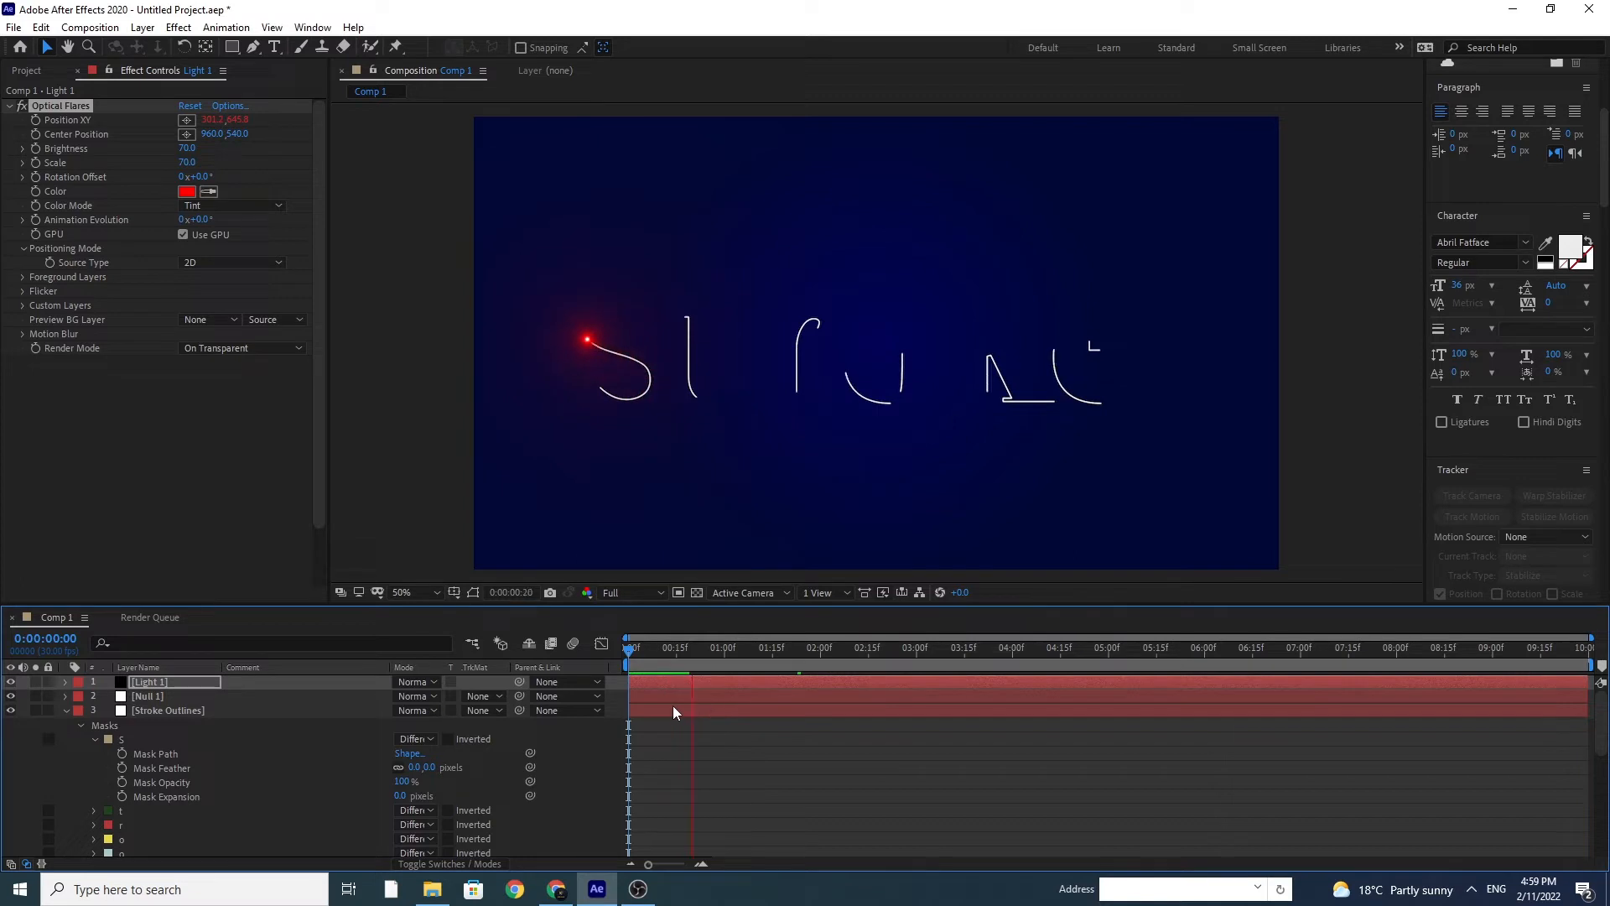
Step: Stop the preview and add a null object to the composition for the letter t
key(space)
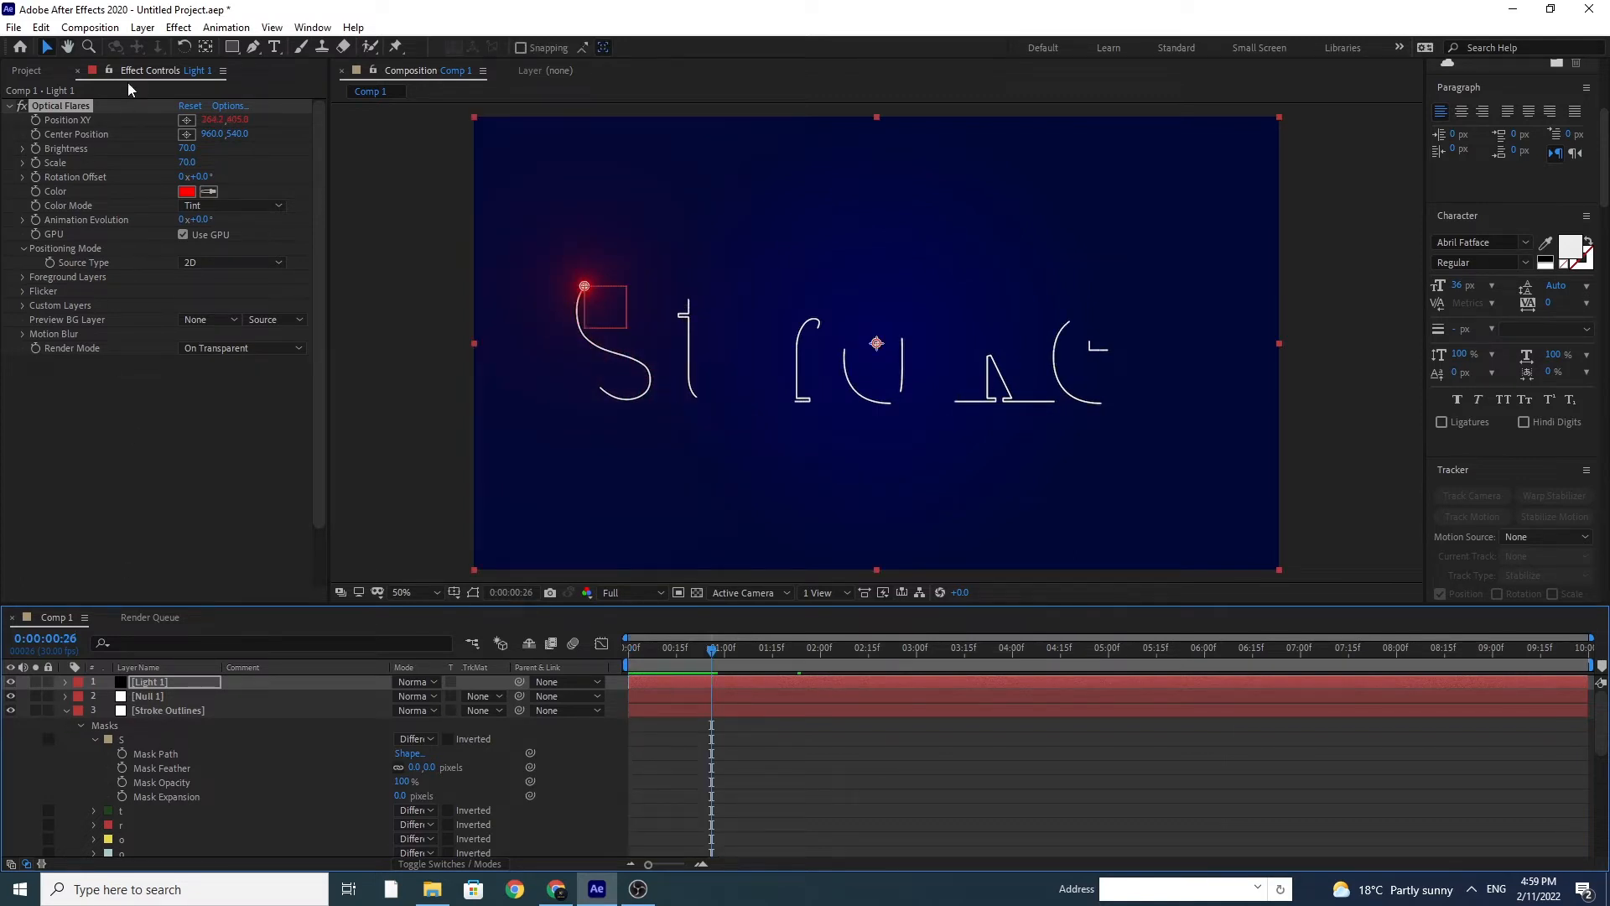
click(137, 29)
mouse_move(353, 47)
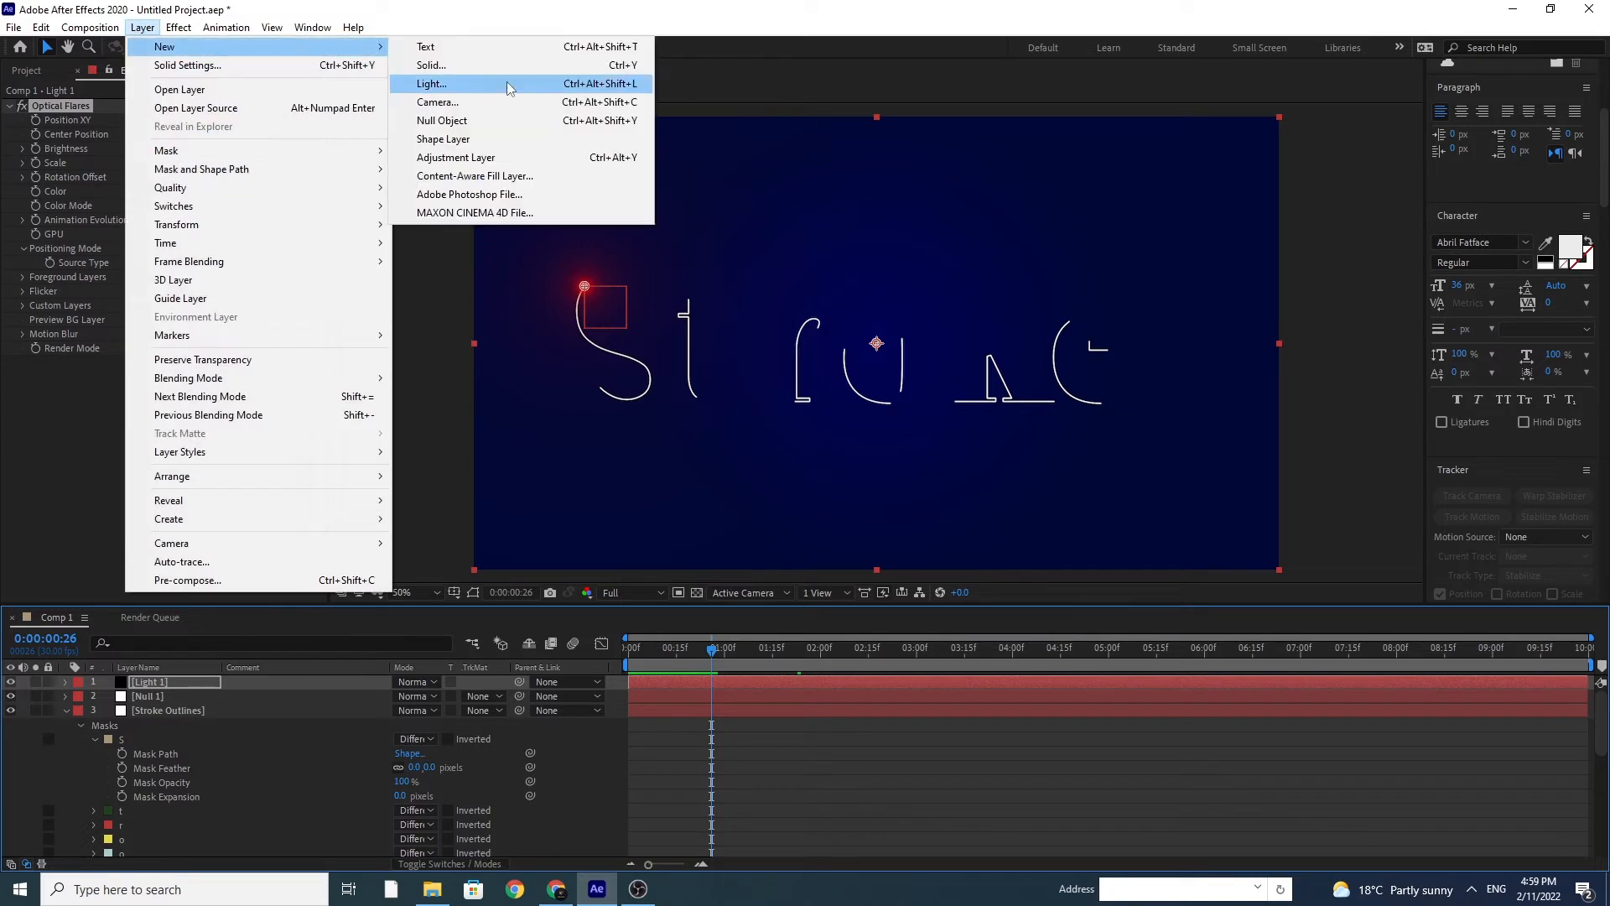
click(481, 121)
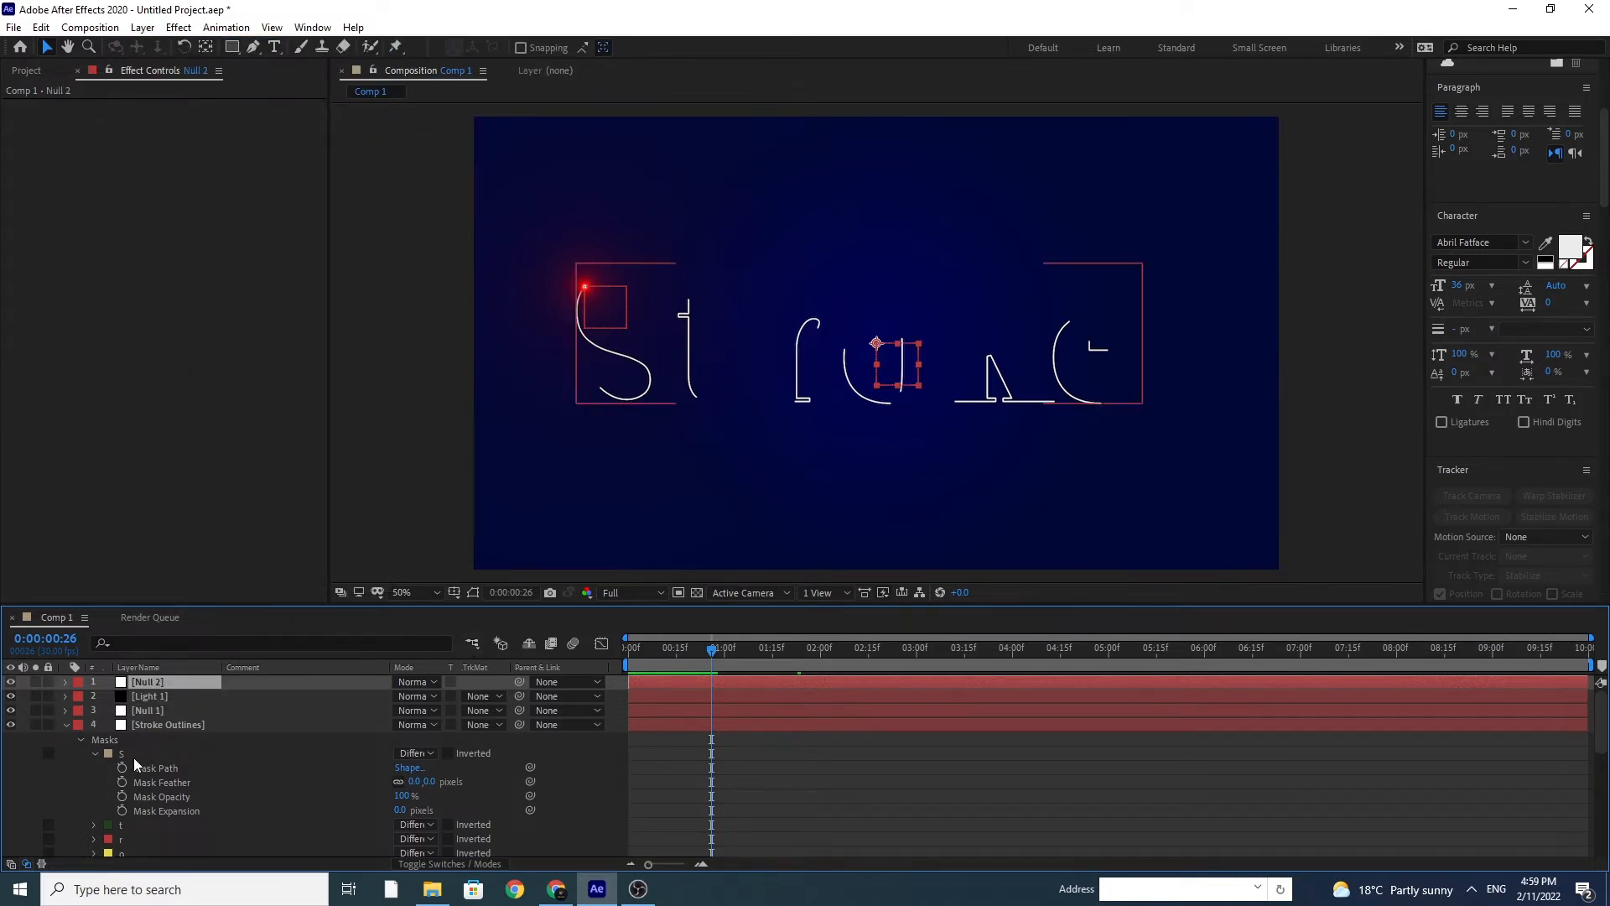
Step: Copy the t mask's path from Stroke Outlines and paste it into Null 2's Position at the first frame
scroll(186, 793, down, 1)
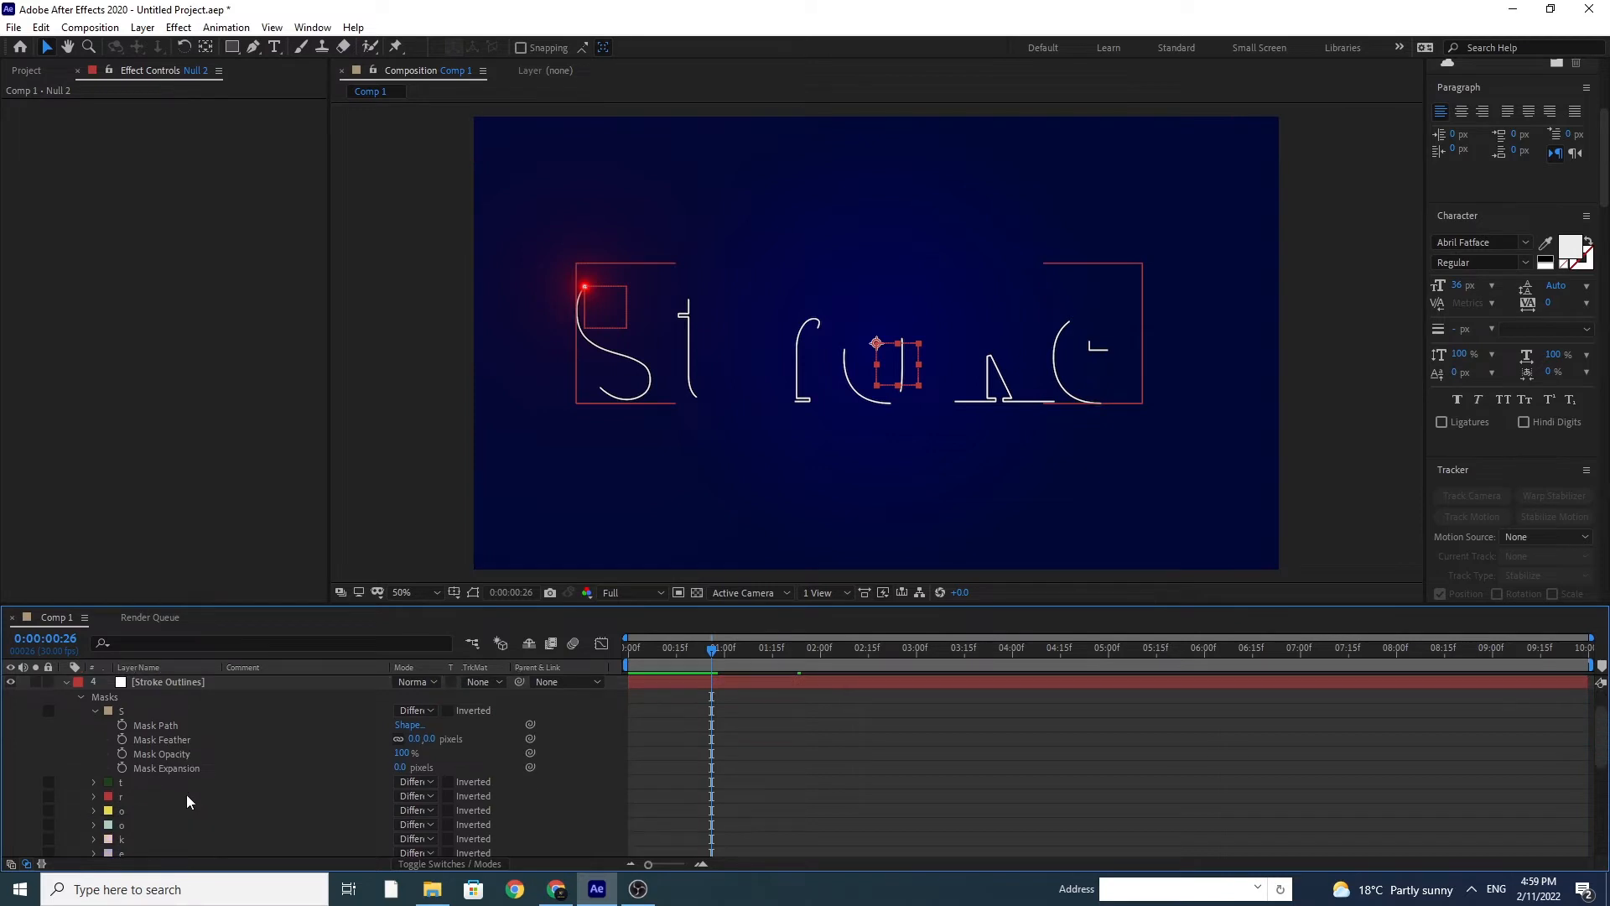
click(95, 711)
click(94, 726)
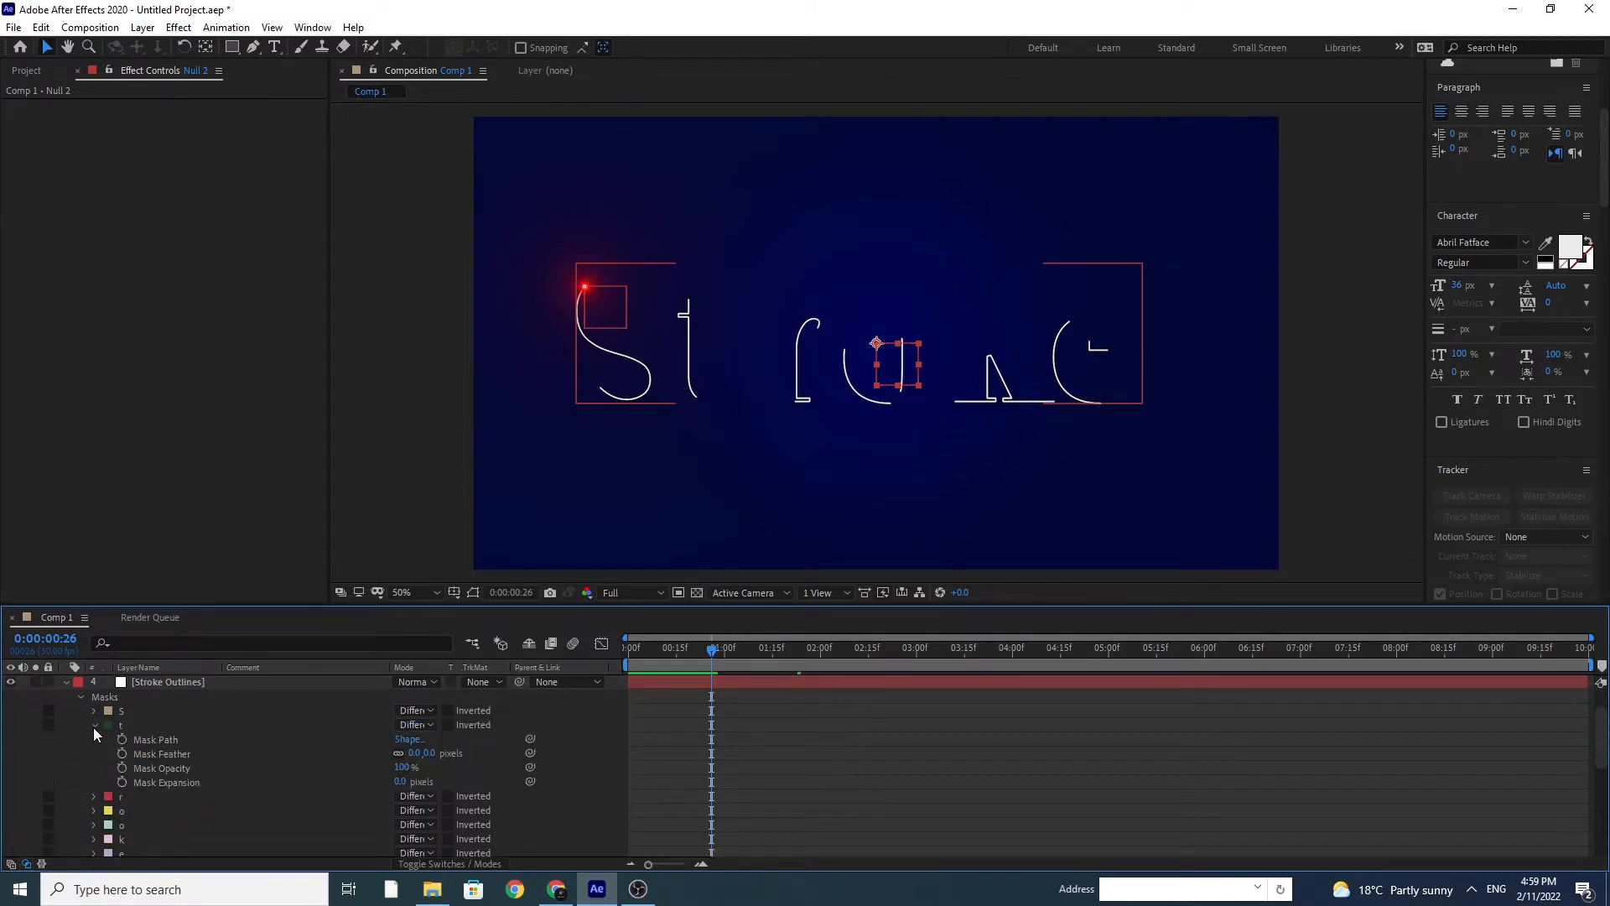
click(169, 739)
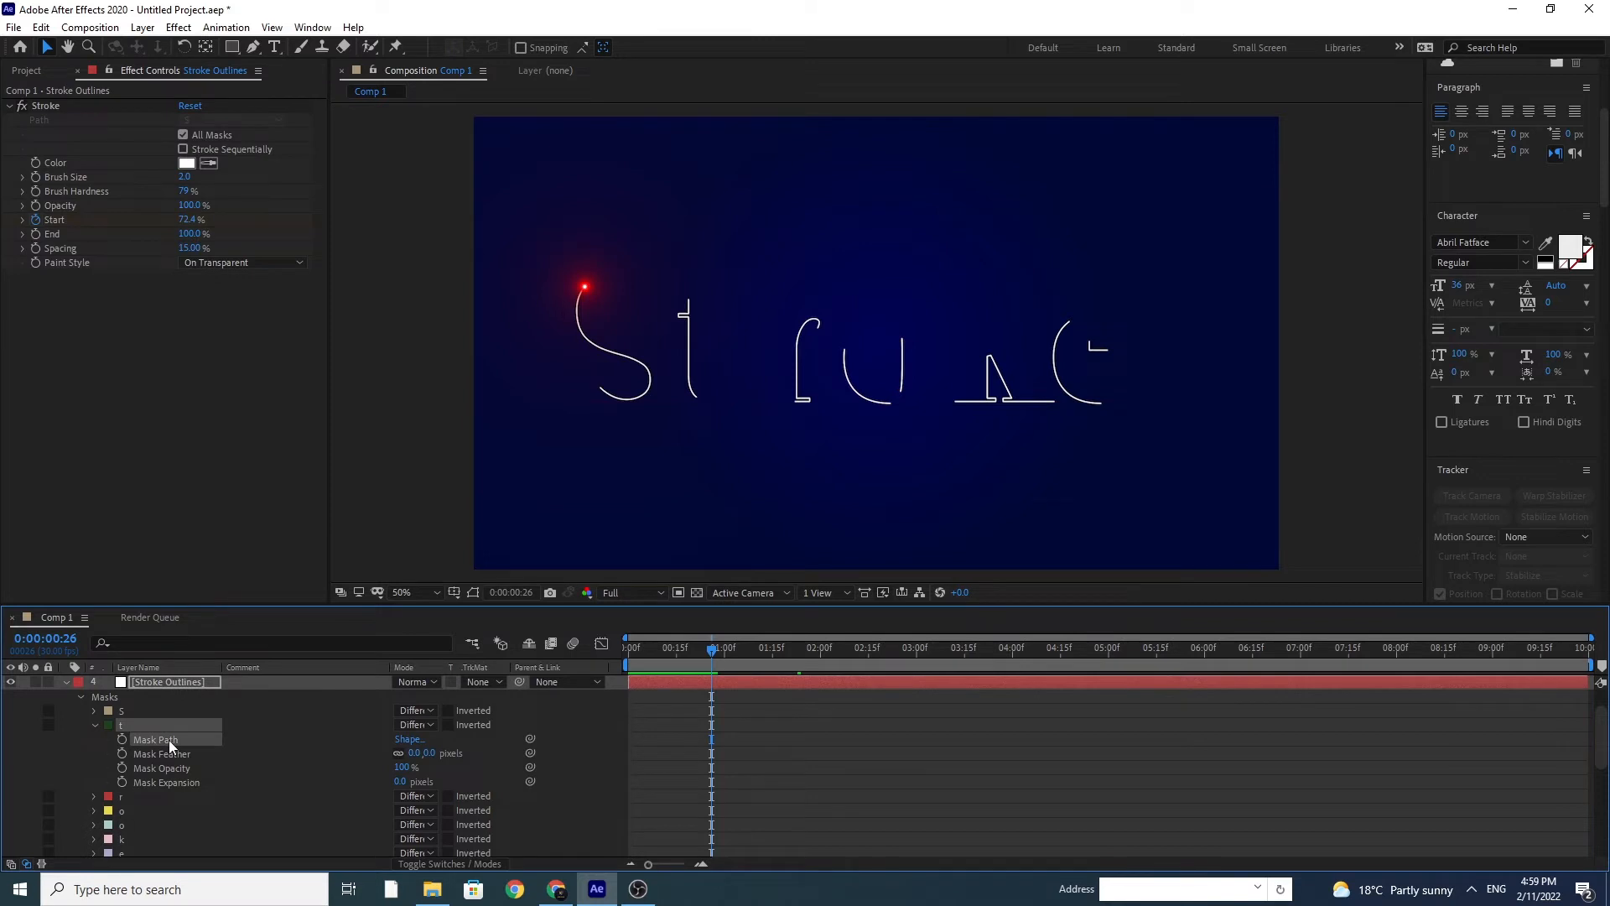
key(Home)
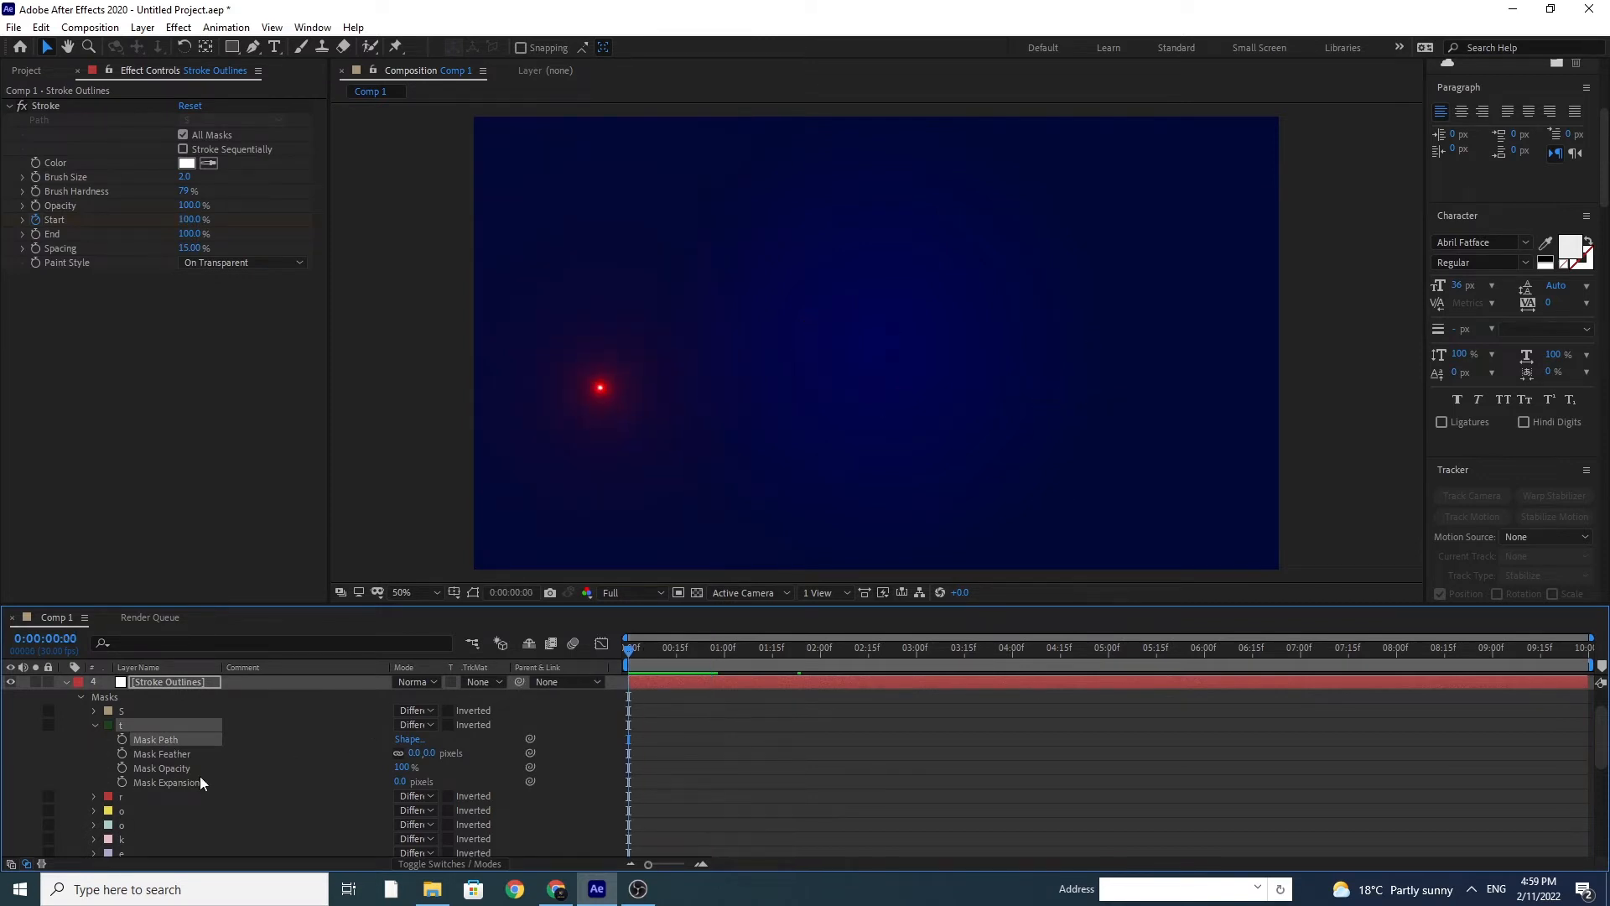
scroll(223, 747, up, 2)
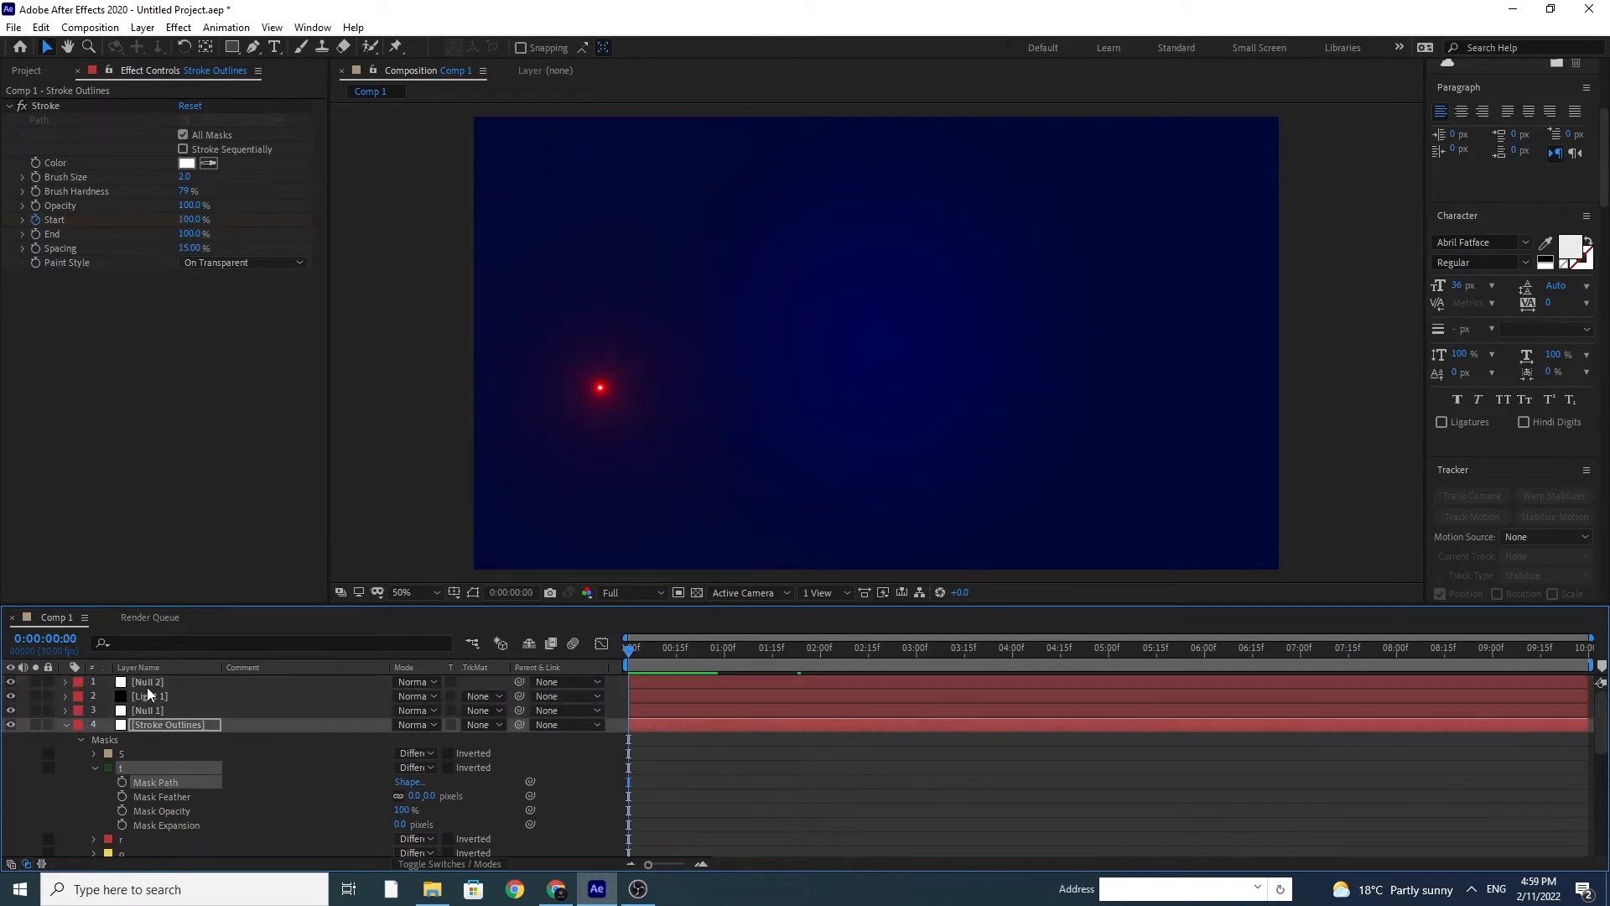
click(148, 682)
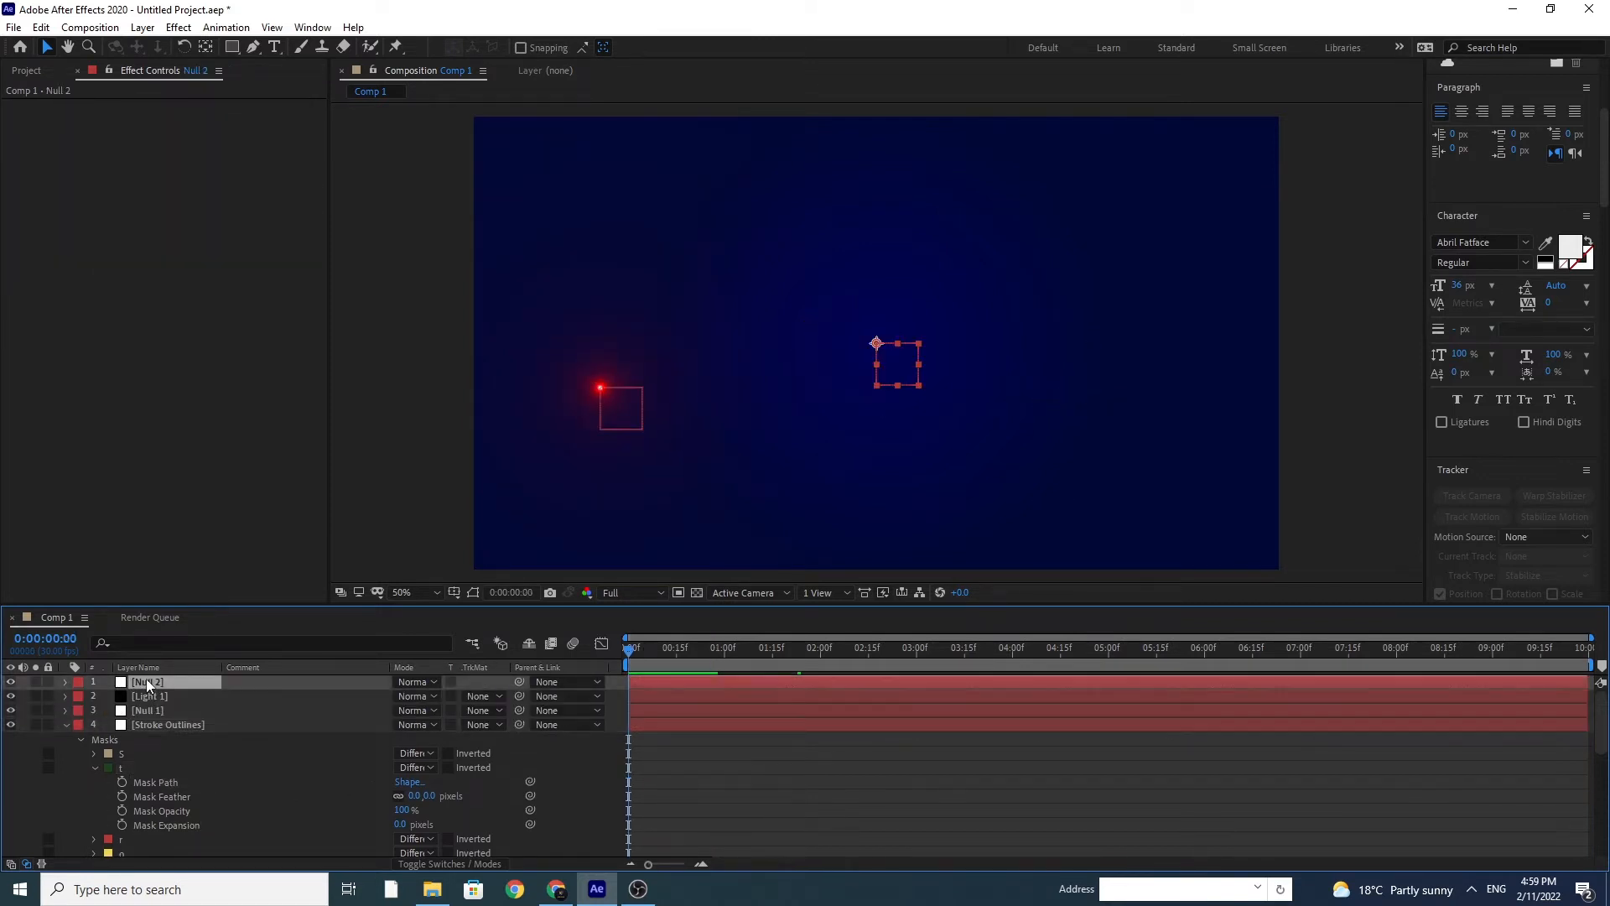
key(p)
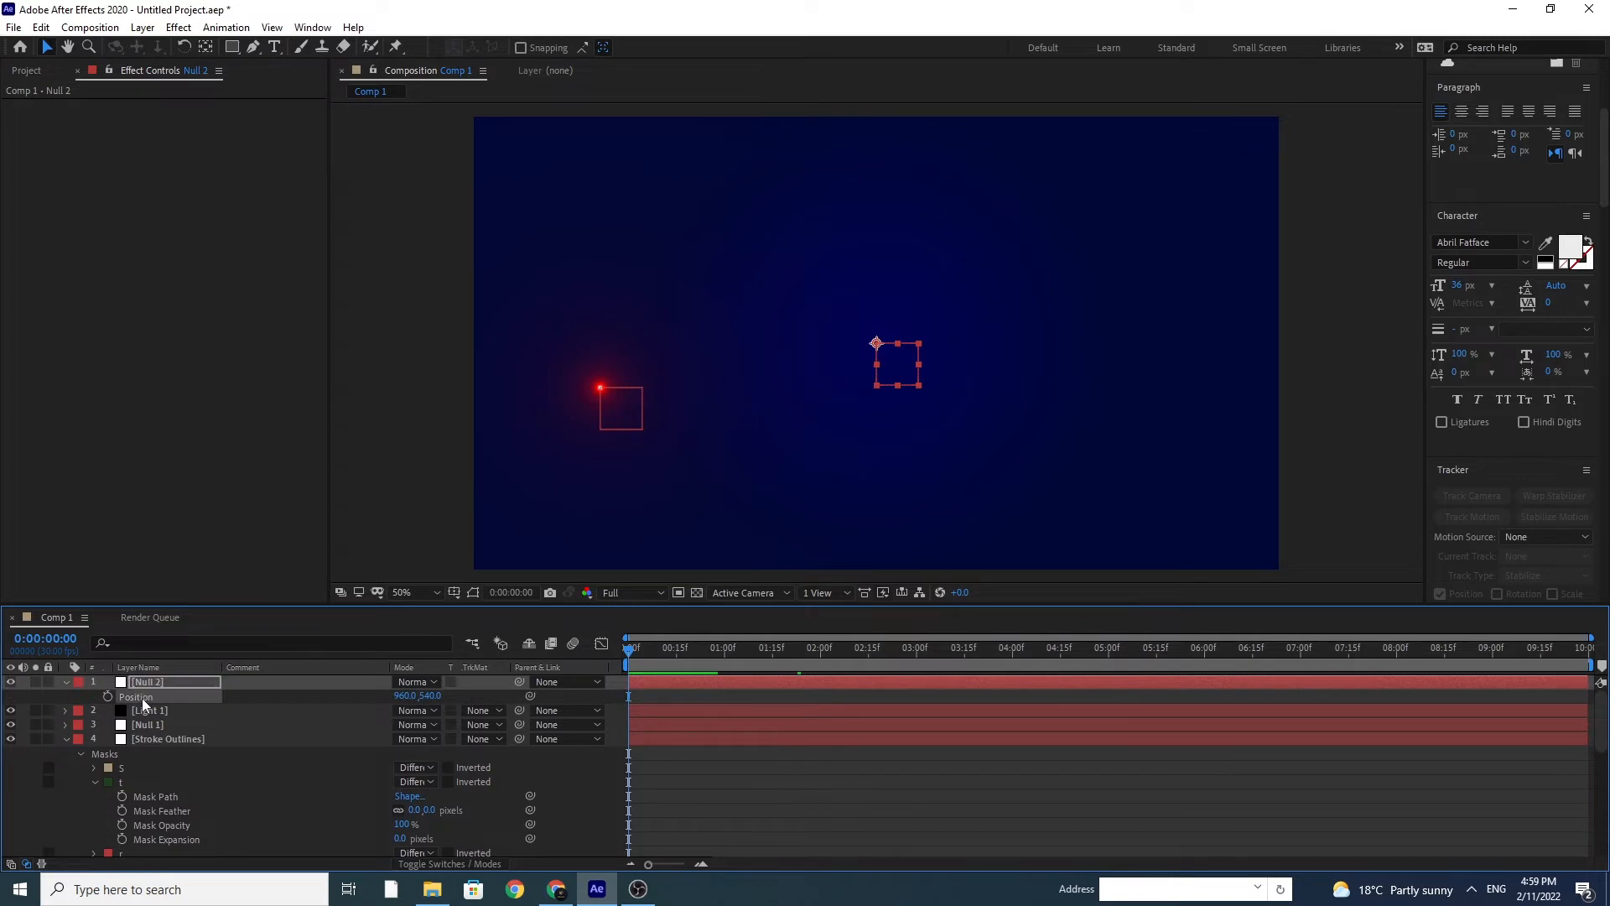
key(ctrl+v)
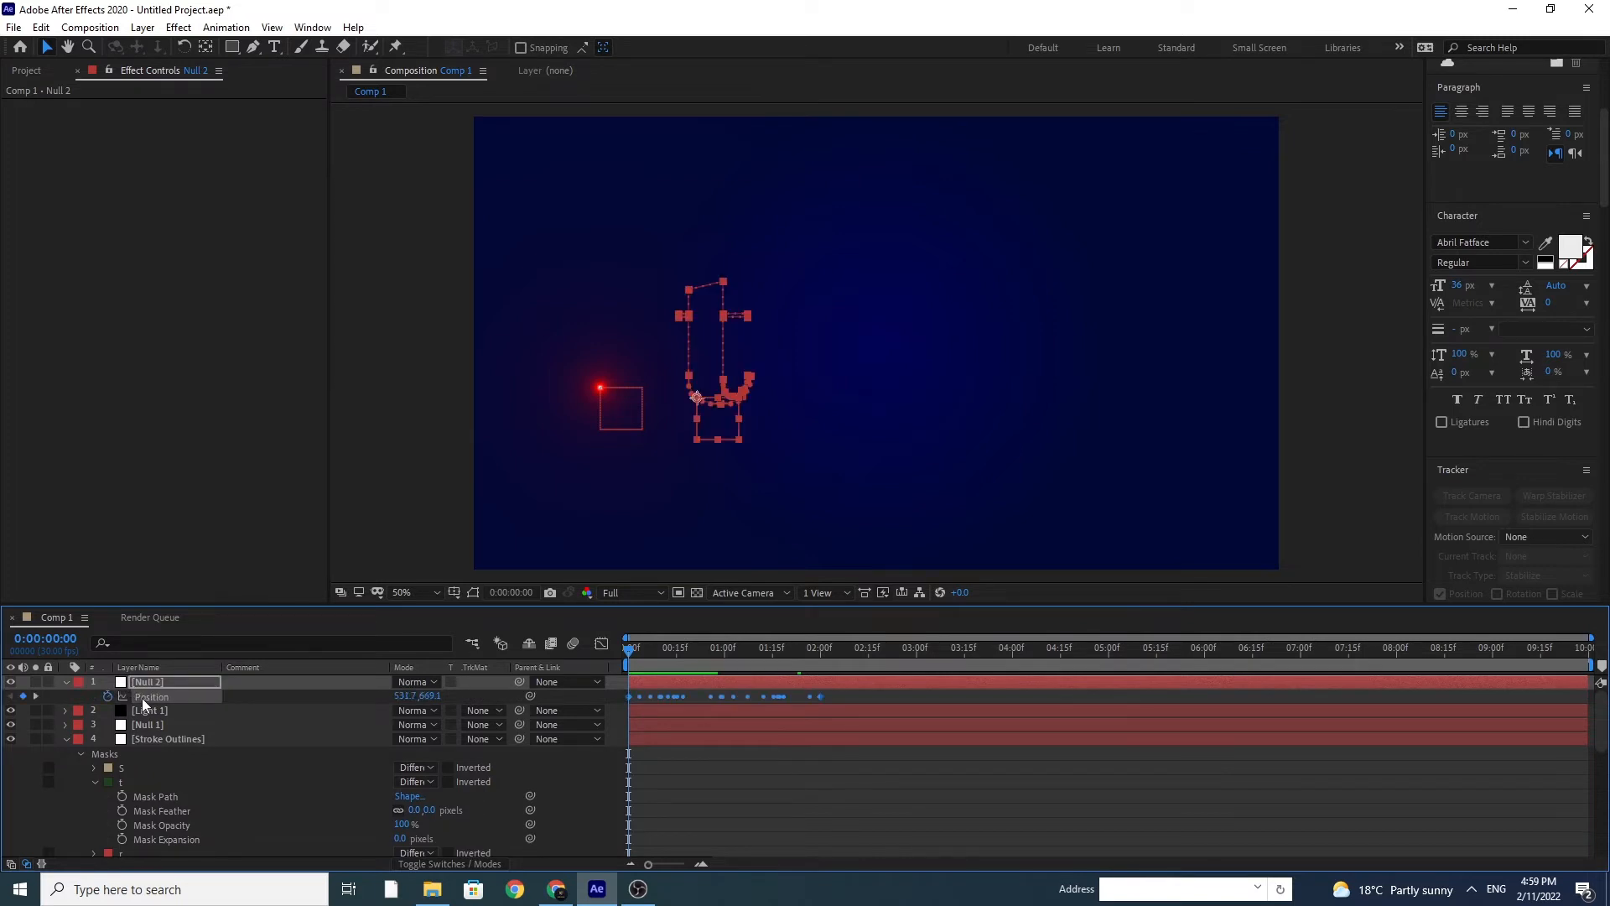
Step: Stretch Null 2's Position keyframes to end at 0:00:04:00 and time-reverse them
click(1012, 664)
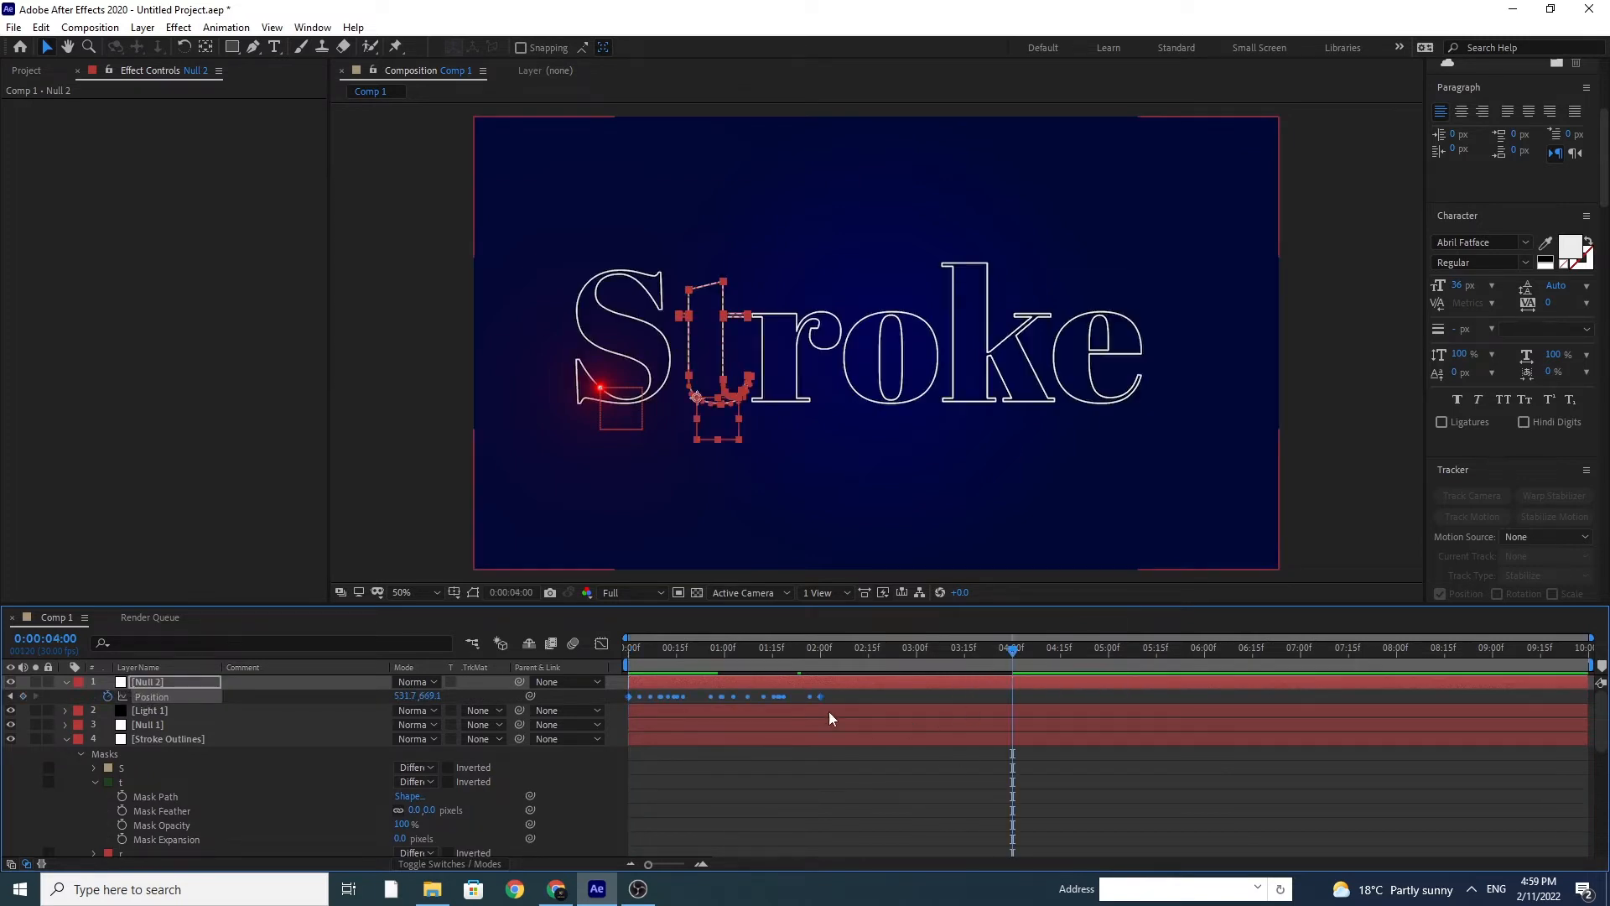
drag(822, 697, 604, 729)
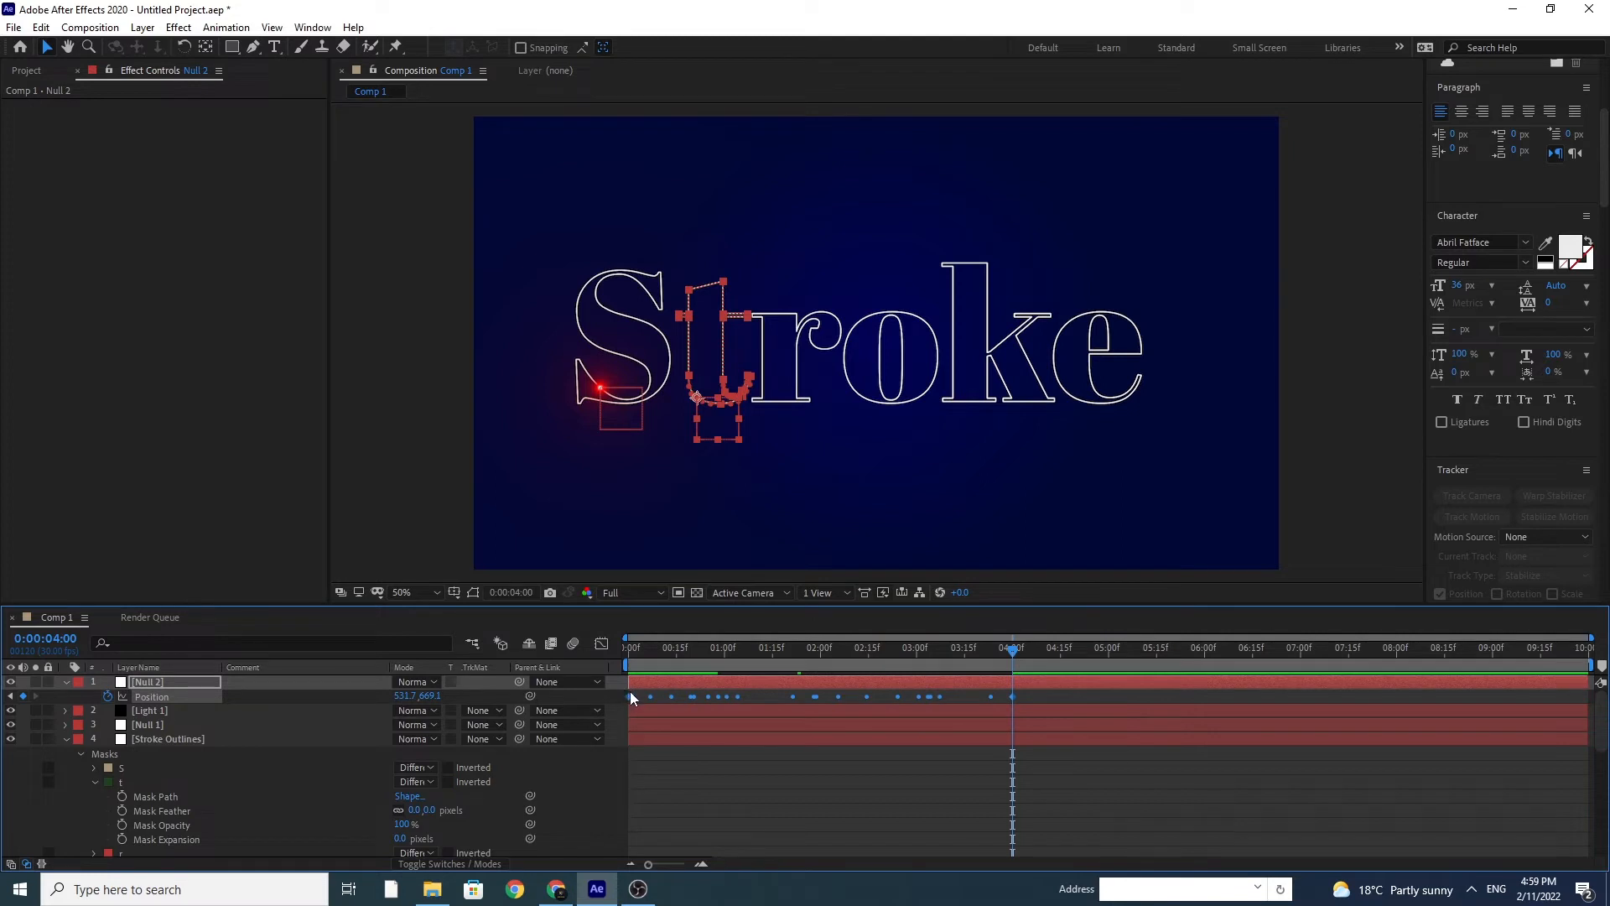
right_click(631, 694)
mouse_move(738, 682)
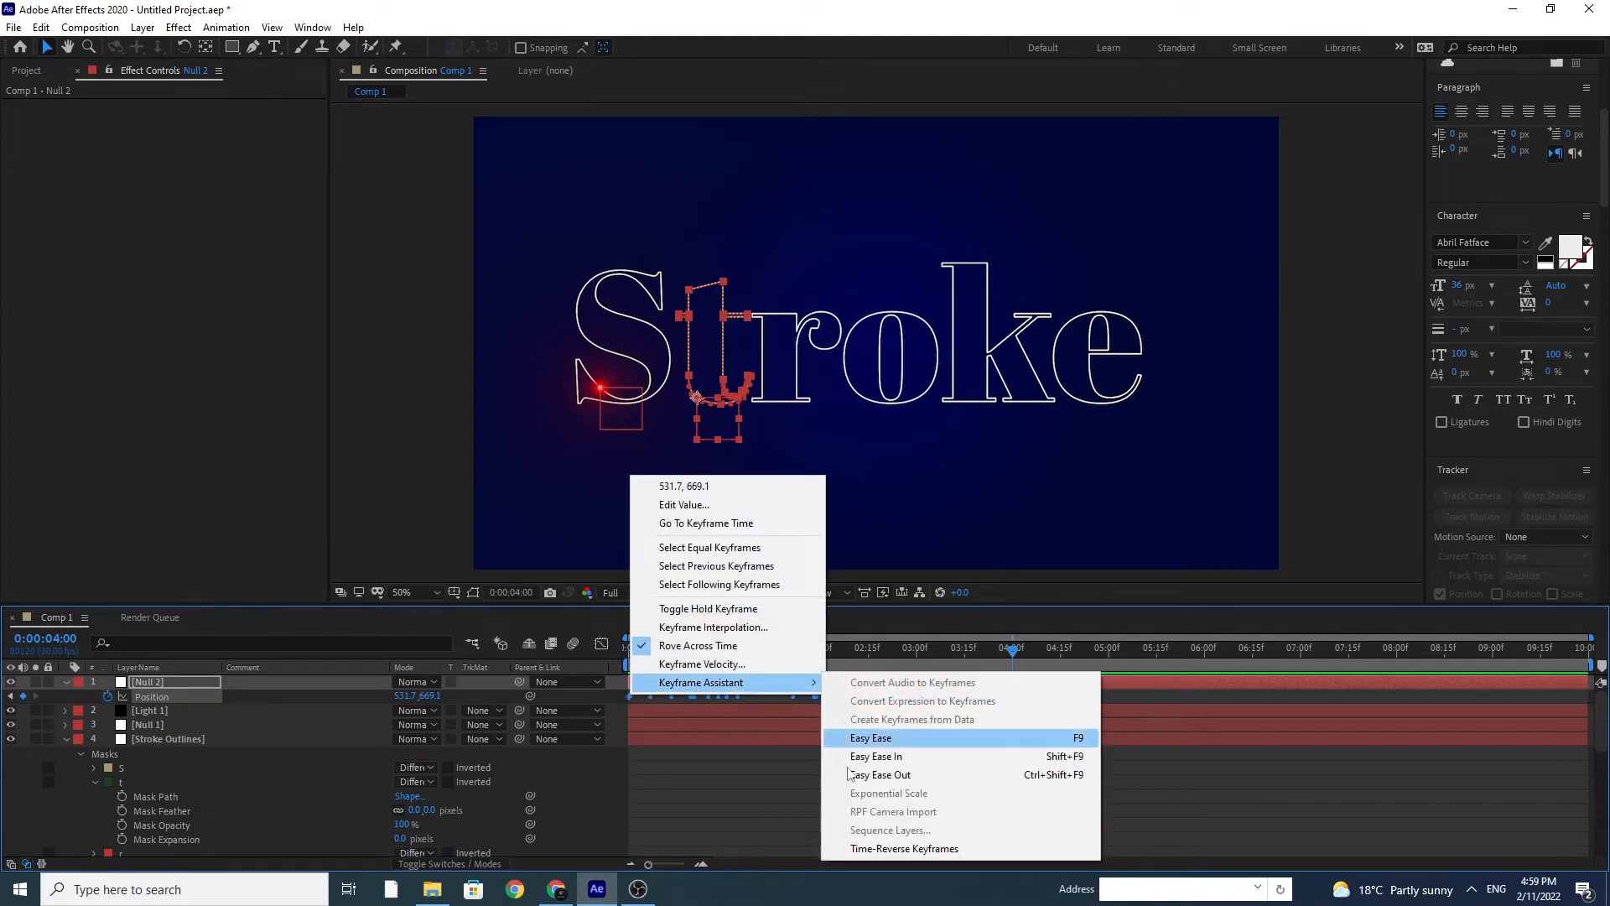
click(896, 849)
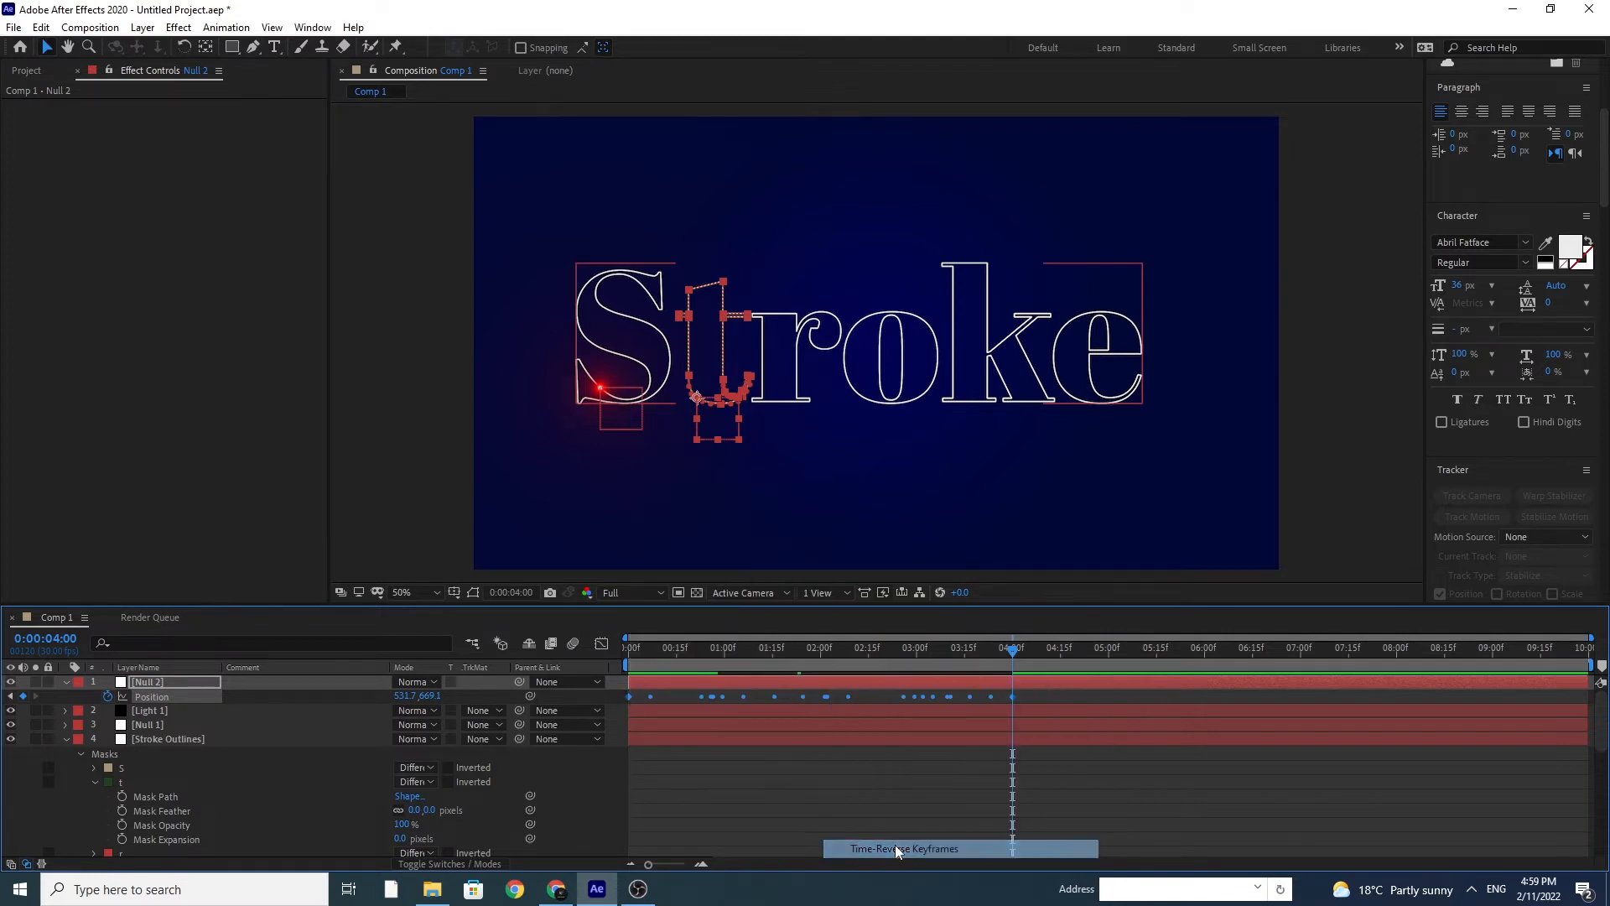
Step: Apply Easy Ease to Null 2's last Position keyframe at 0:00:04:00
right_click(1011, 695)
mouse_move(1041, 690)
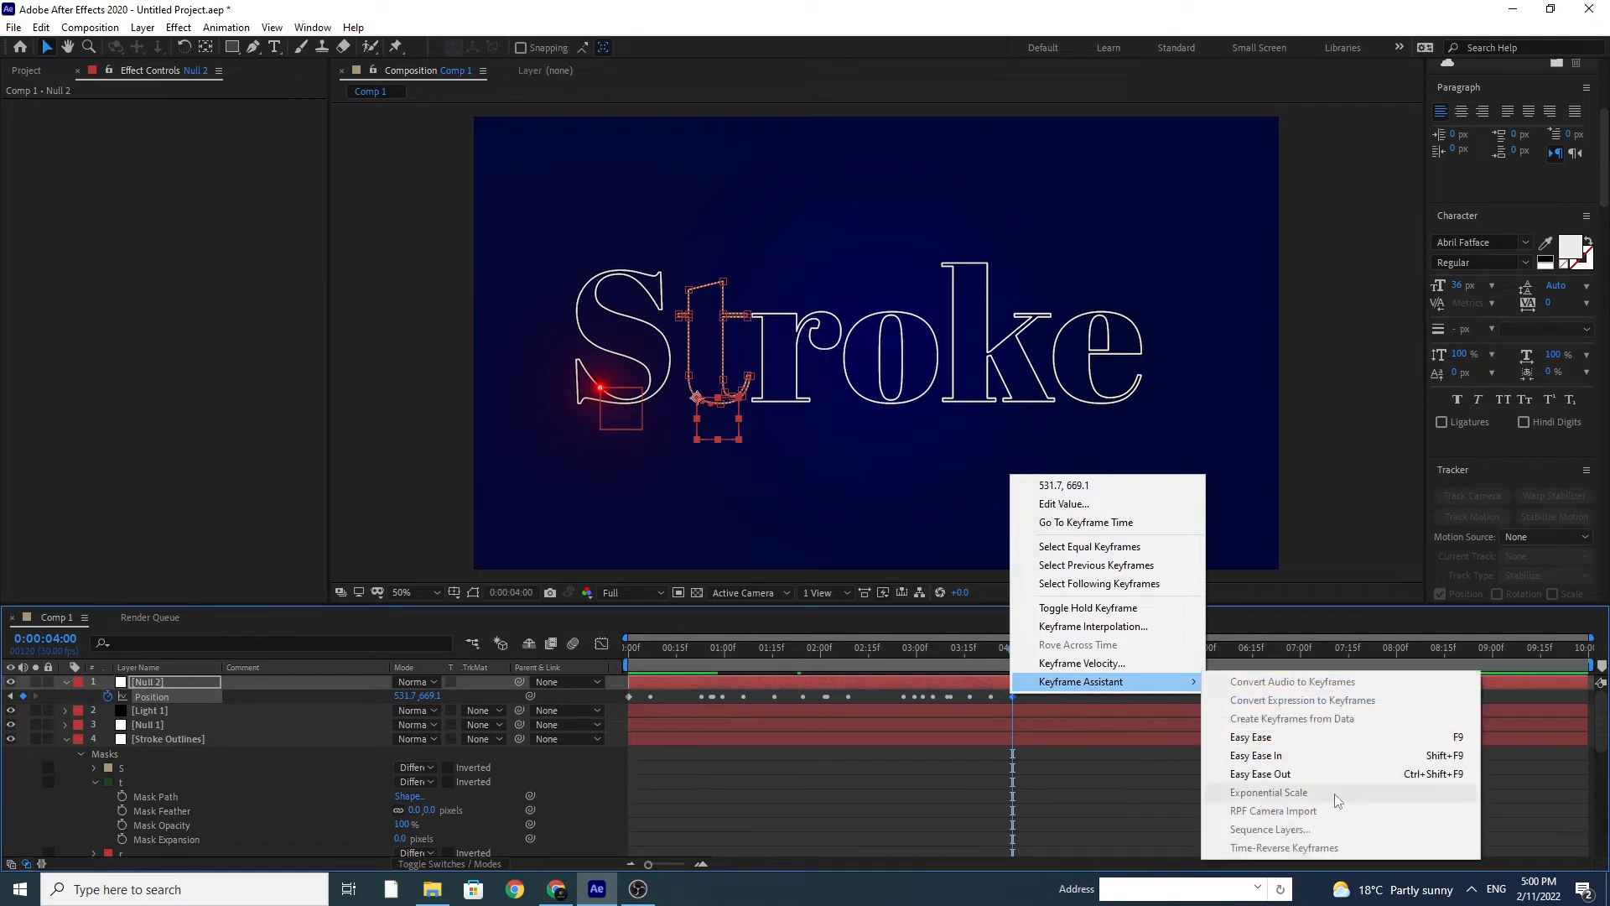
click(1290, 745)
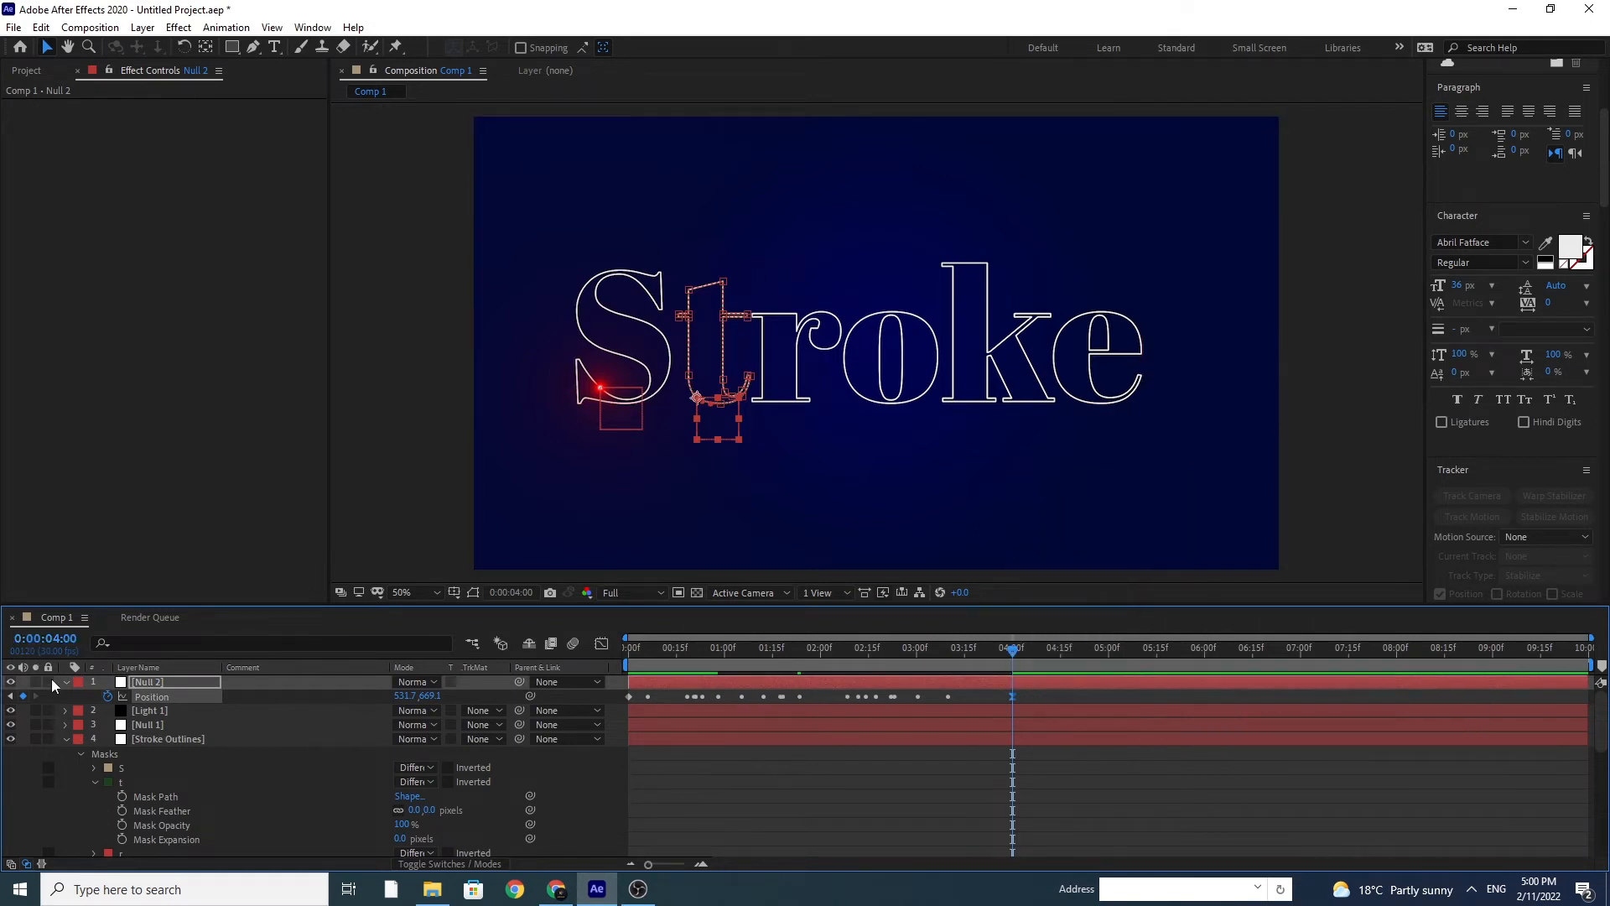
Step: Duplicate the Light 1 layer, move the copy above Null 2 and rename it Light 2
click(157, 712)
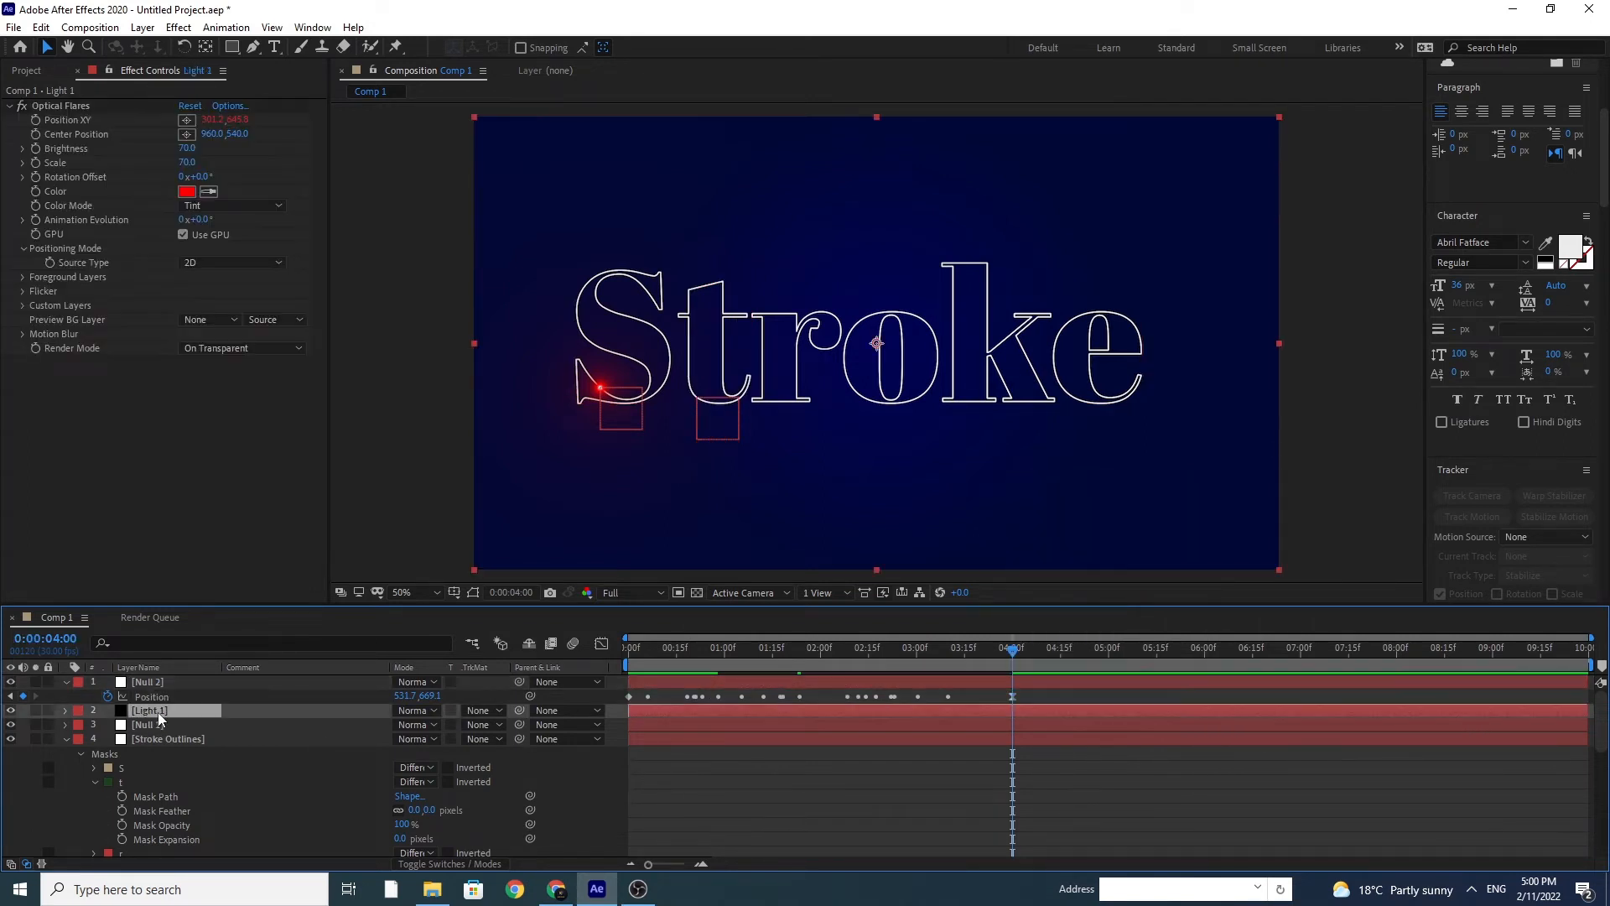
key(ctrl+d)
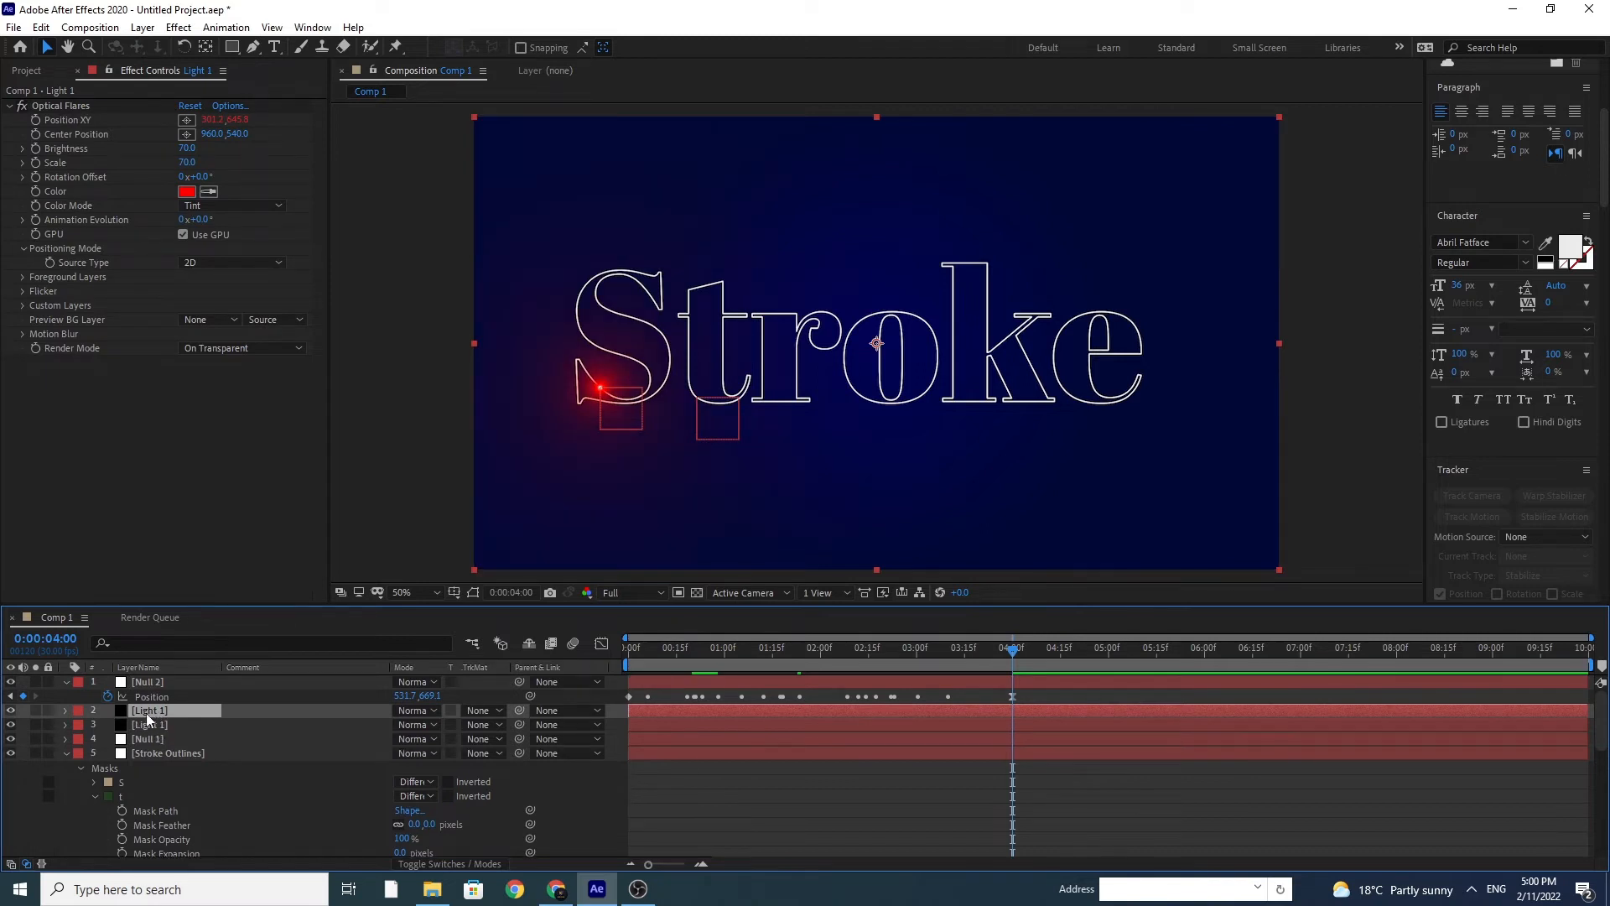
drag(146, 712, 154, 684)
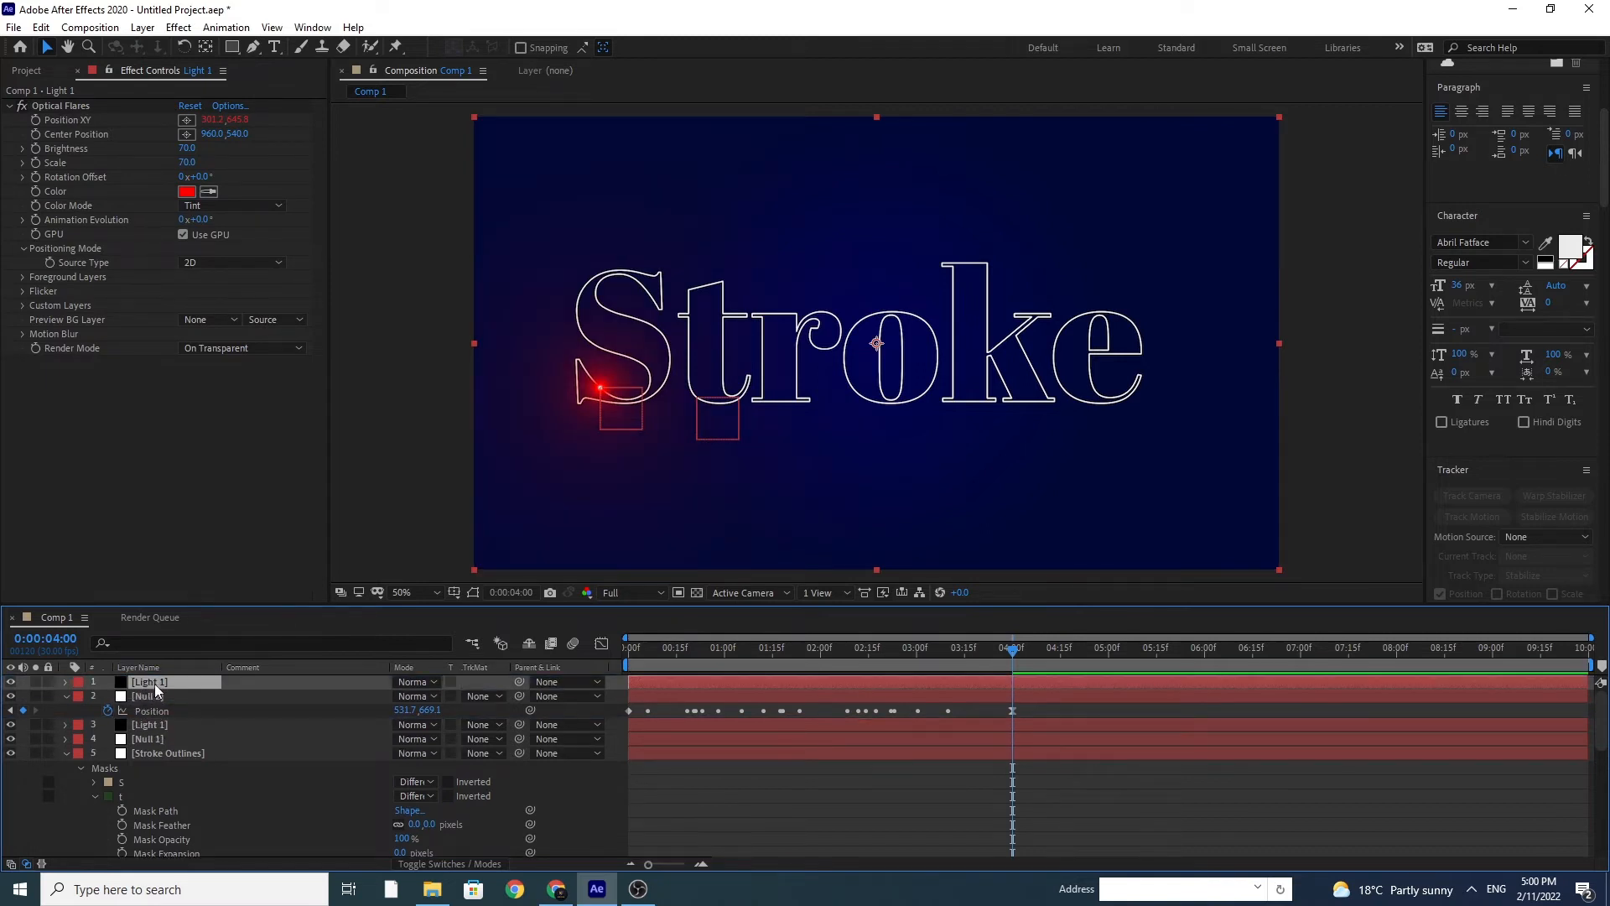
right_click(156, 687)
click(178, 656)
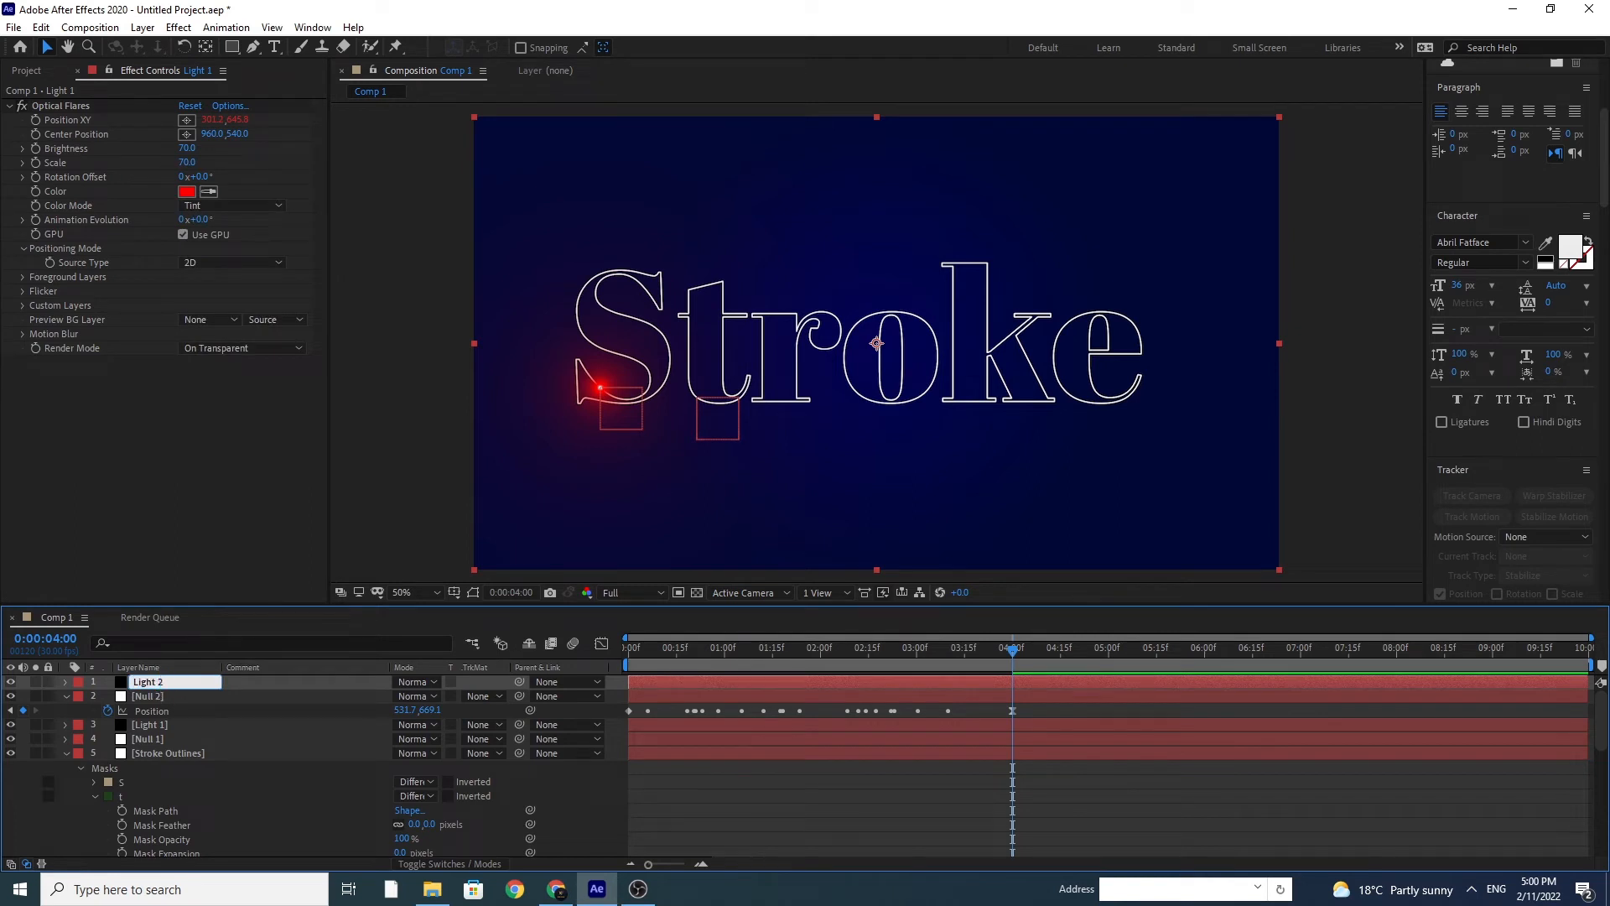
text(Light 2)
key(Return)
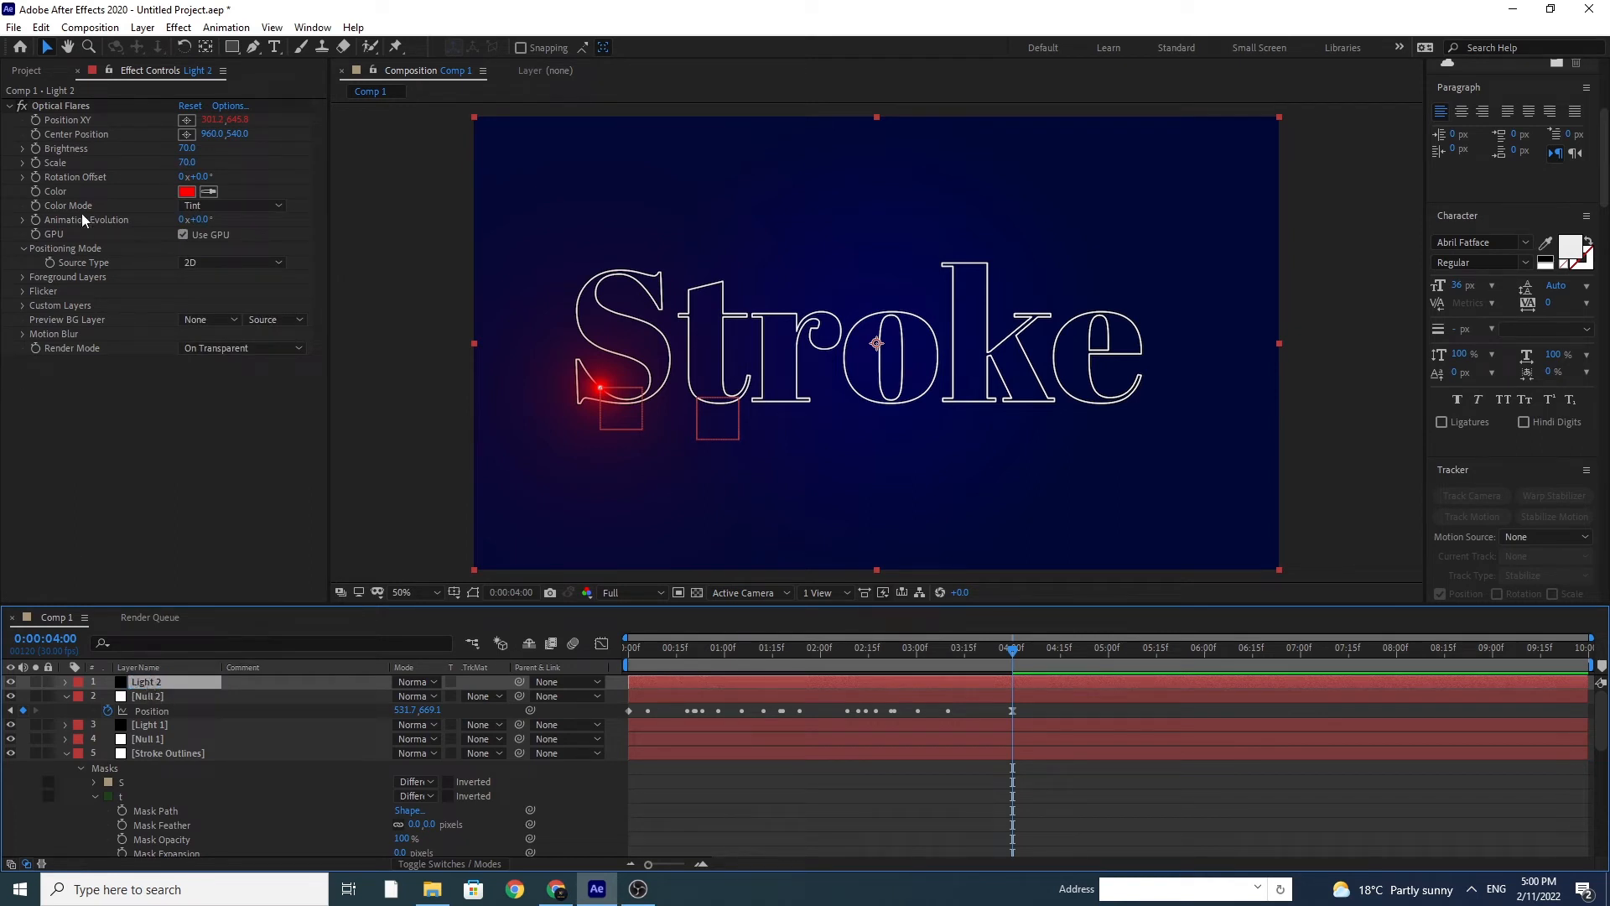
Step: Replace the Position XY expression of Light 2's flare with a link to Null 2's Position
alt+click(35, 120)
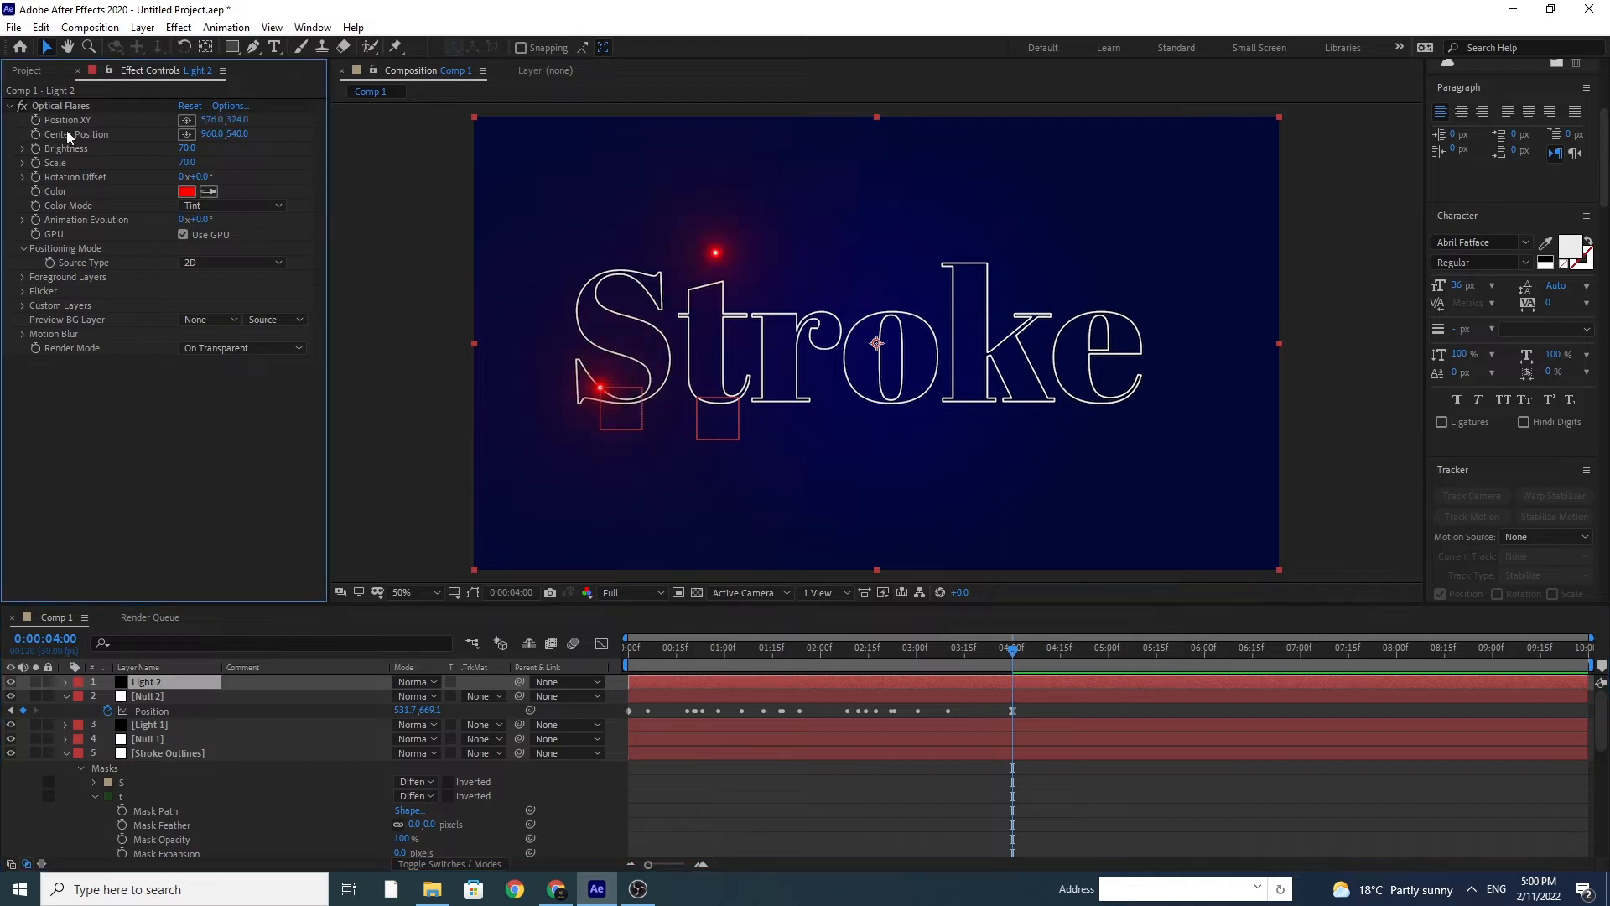
alt+click(35, 120)
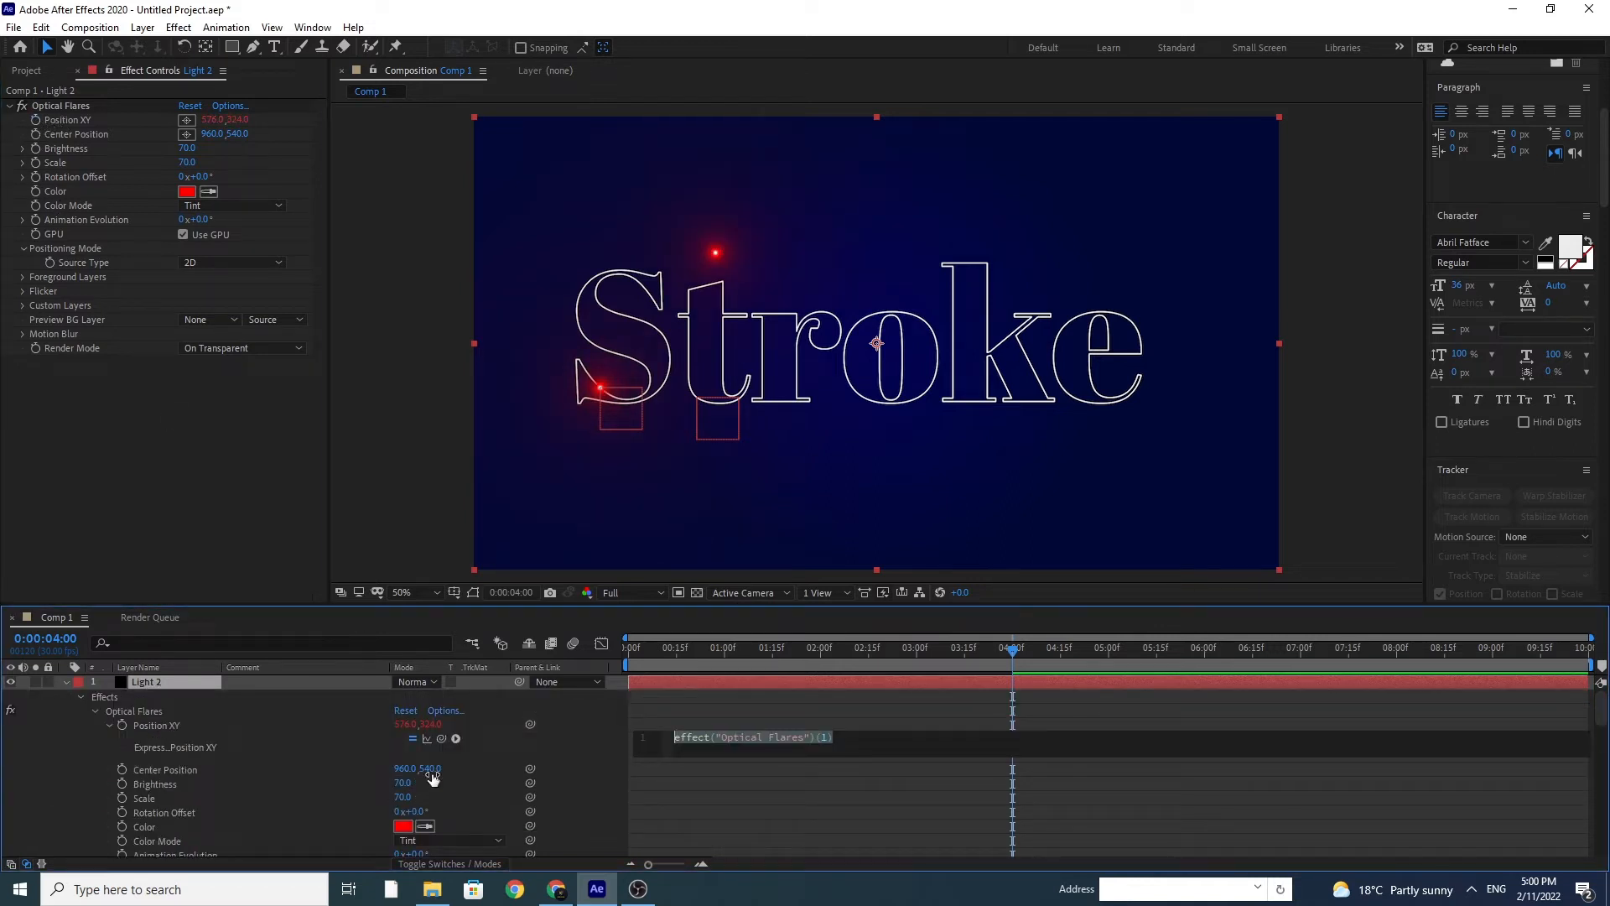
mouse_move(441, 738)
mouse_down()
mouse_move(259, 863)
mouse_move(344, 842)
mouse_move(260, 837)
mouse_move(168, 735)
mouse_up()
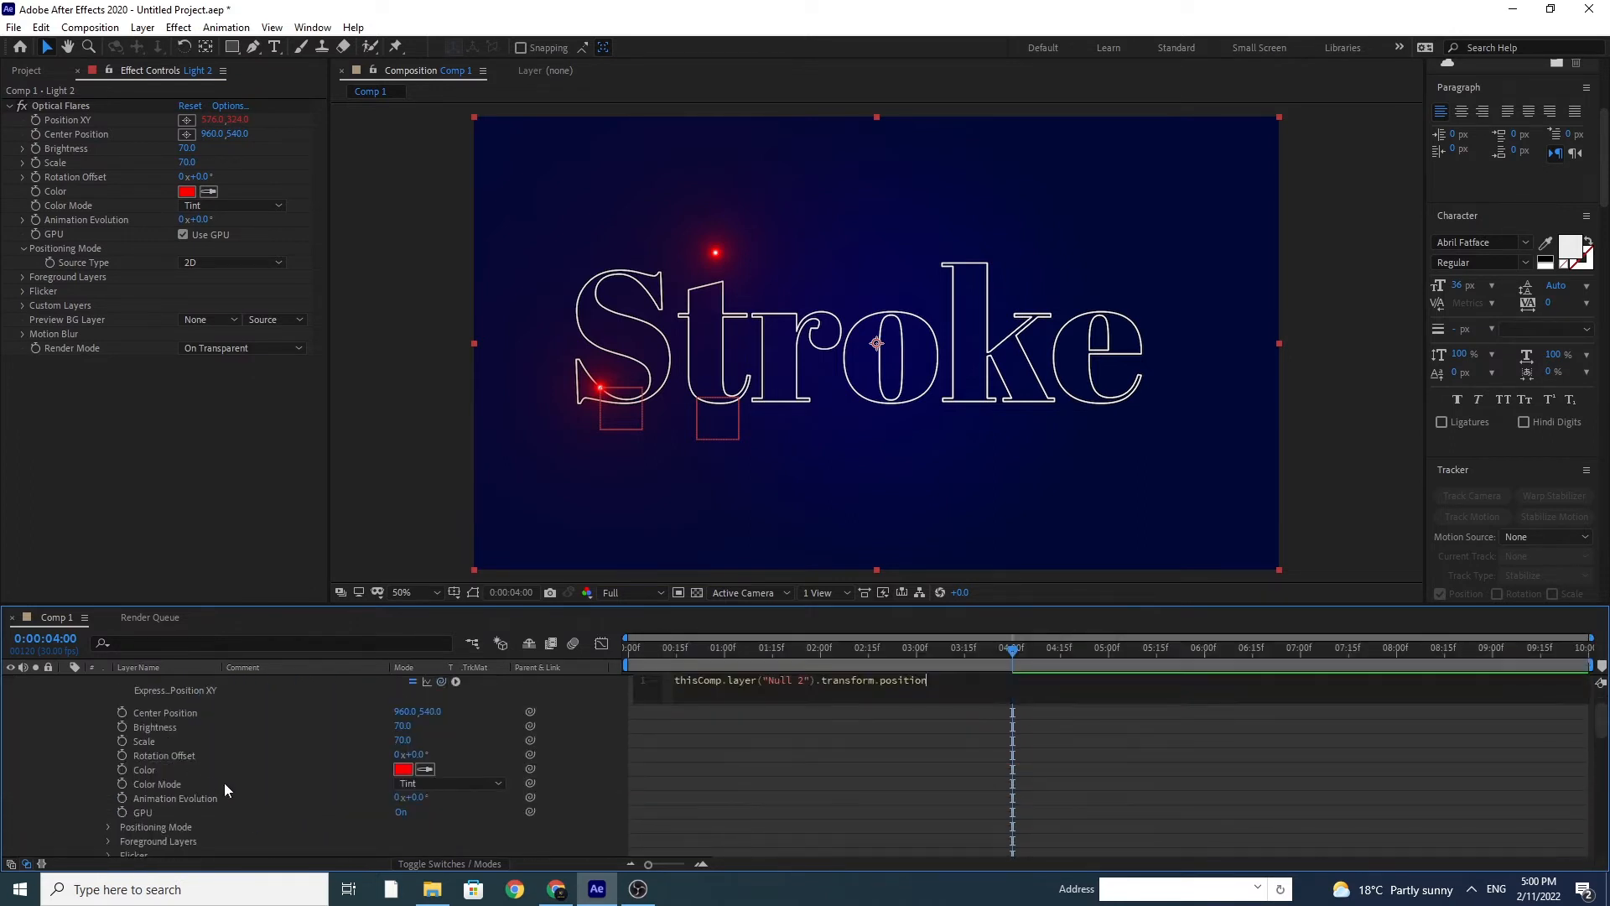
click(222, 441)
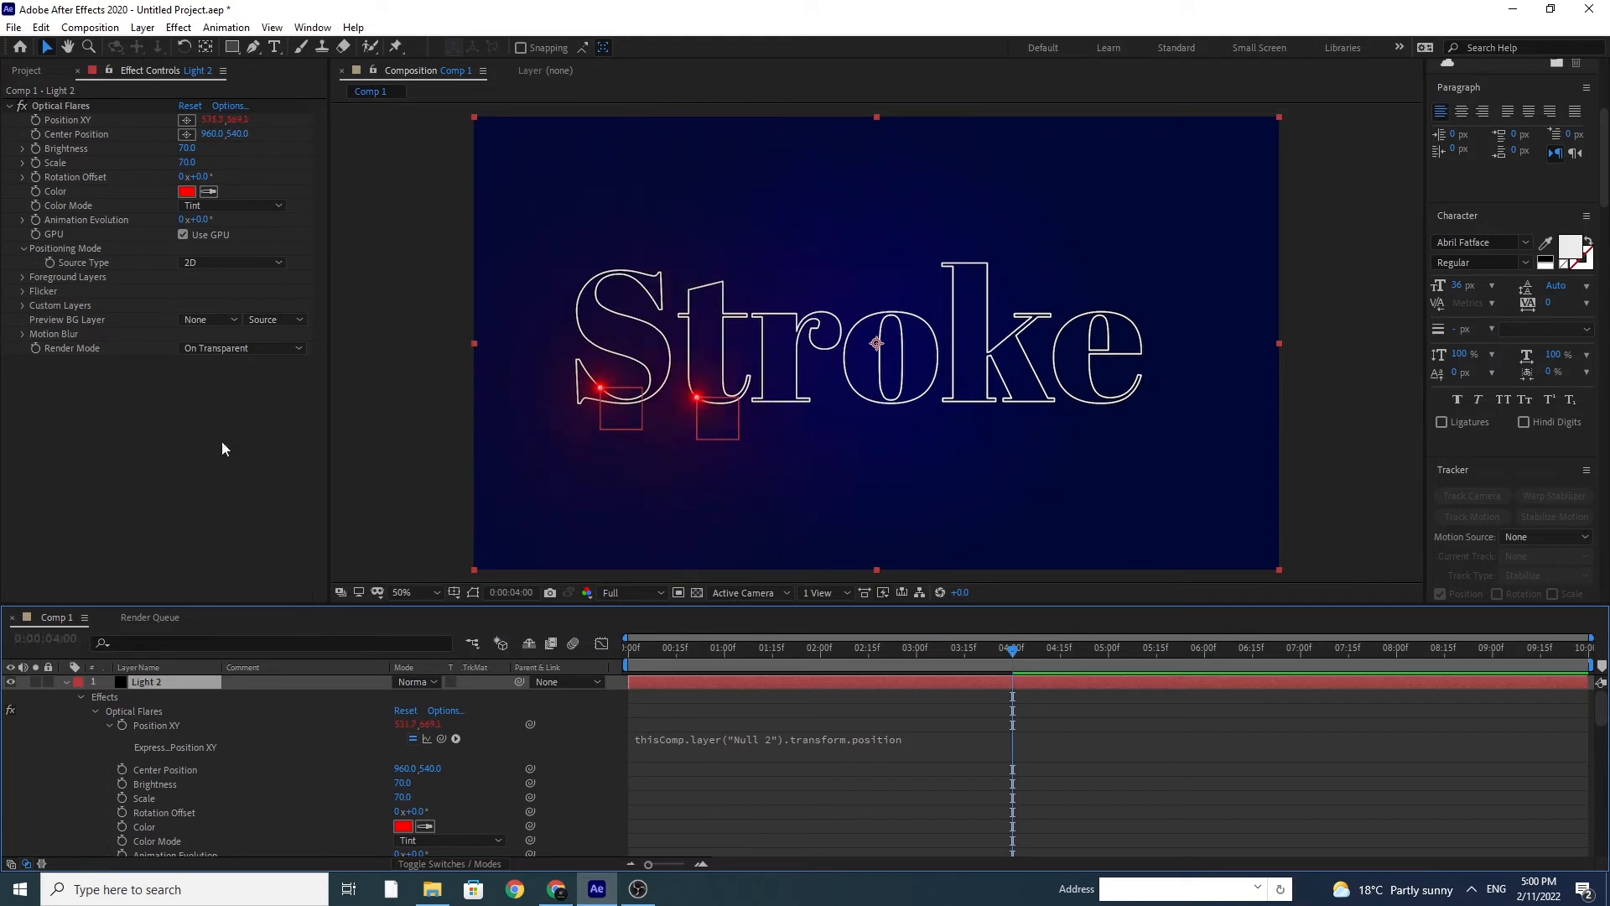
Step: Set Light 2's Optical Flares color to green, 00FF66, and collapse the Light 2 and Null 2 layers
click(183, 194)
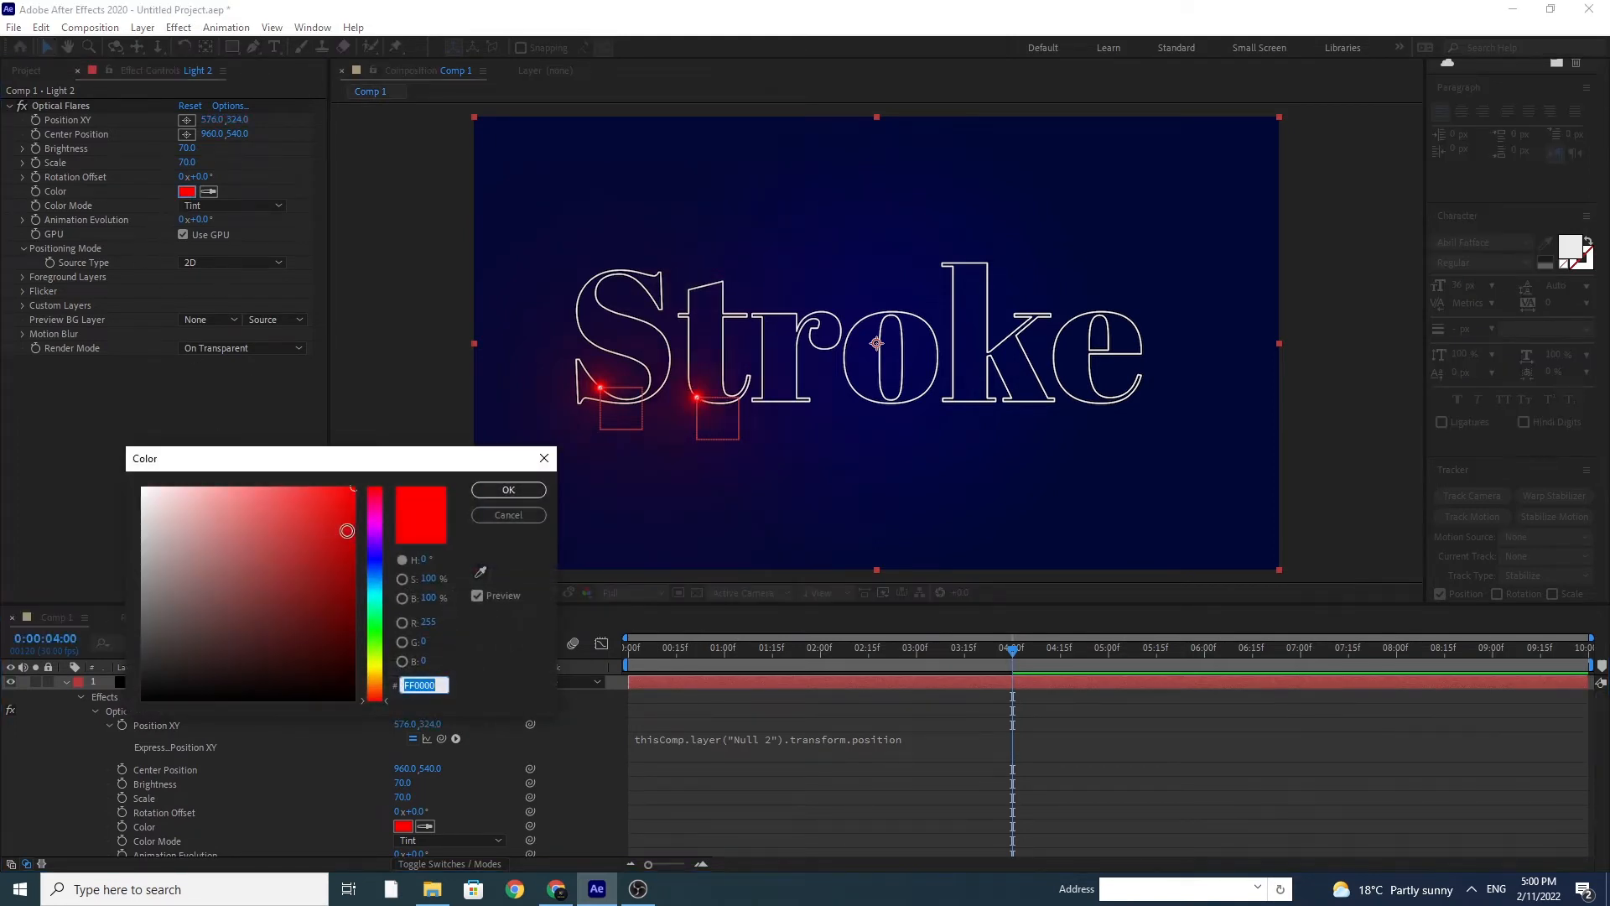
click(375, 618)
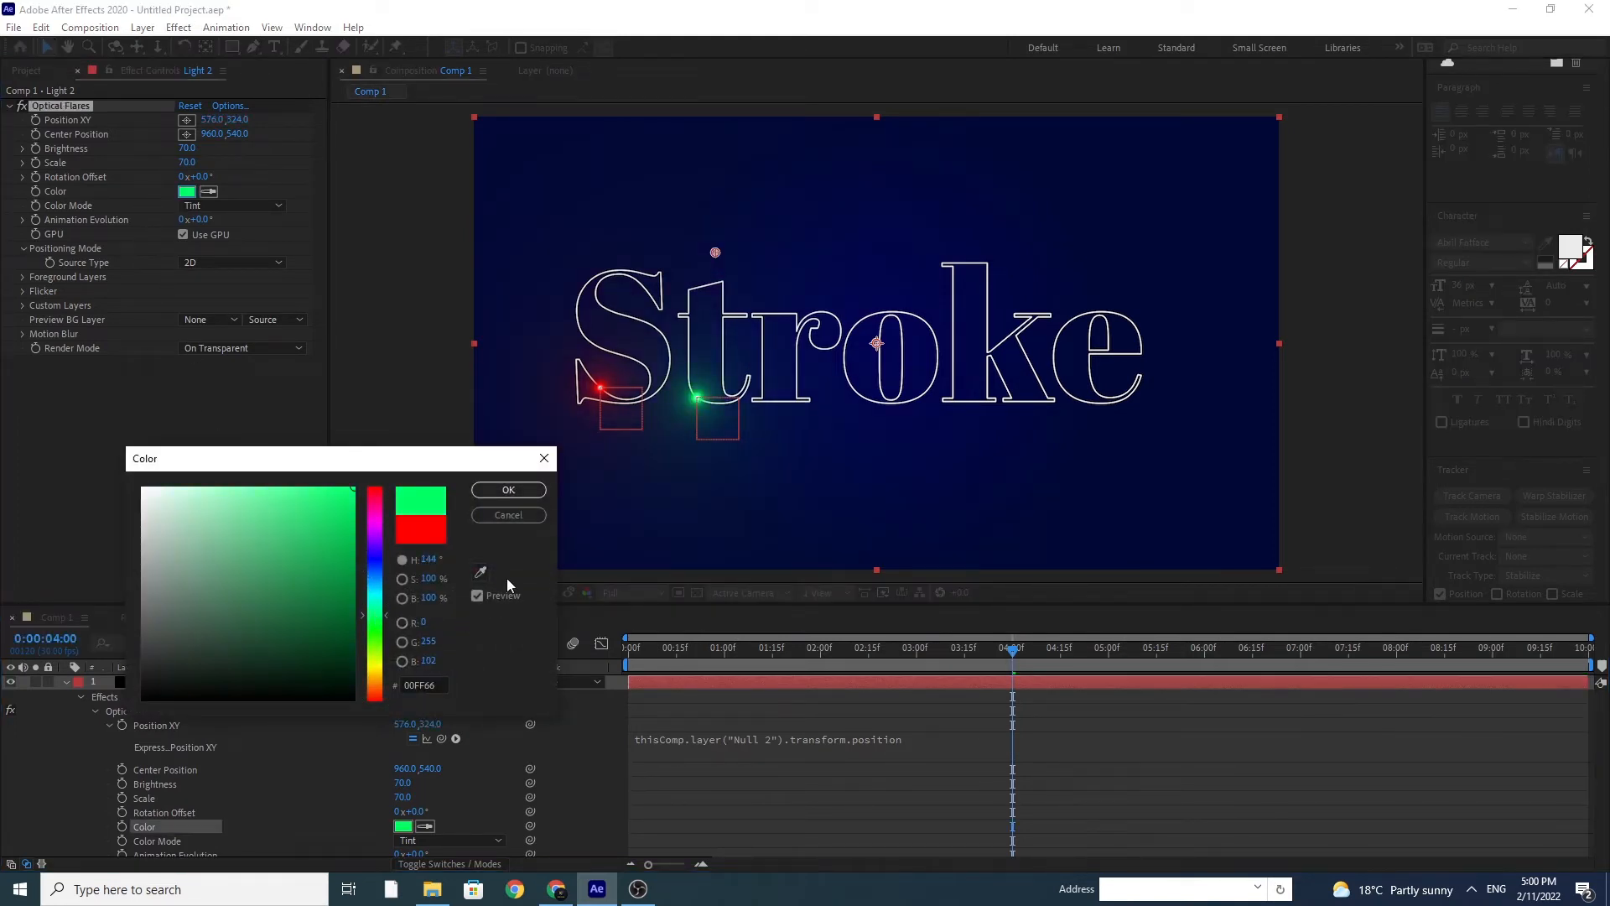
click(509, 490)
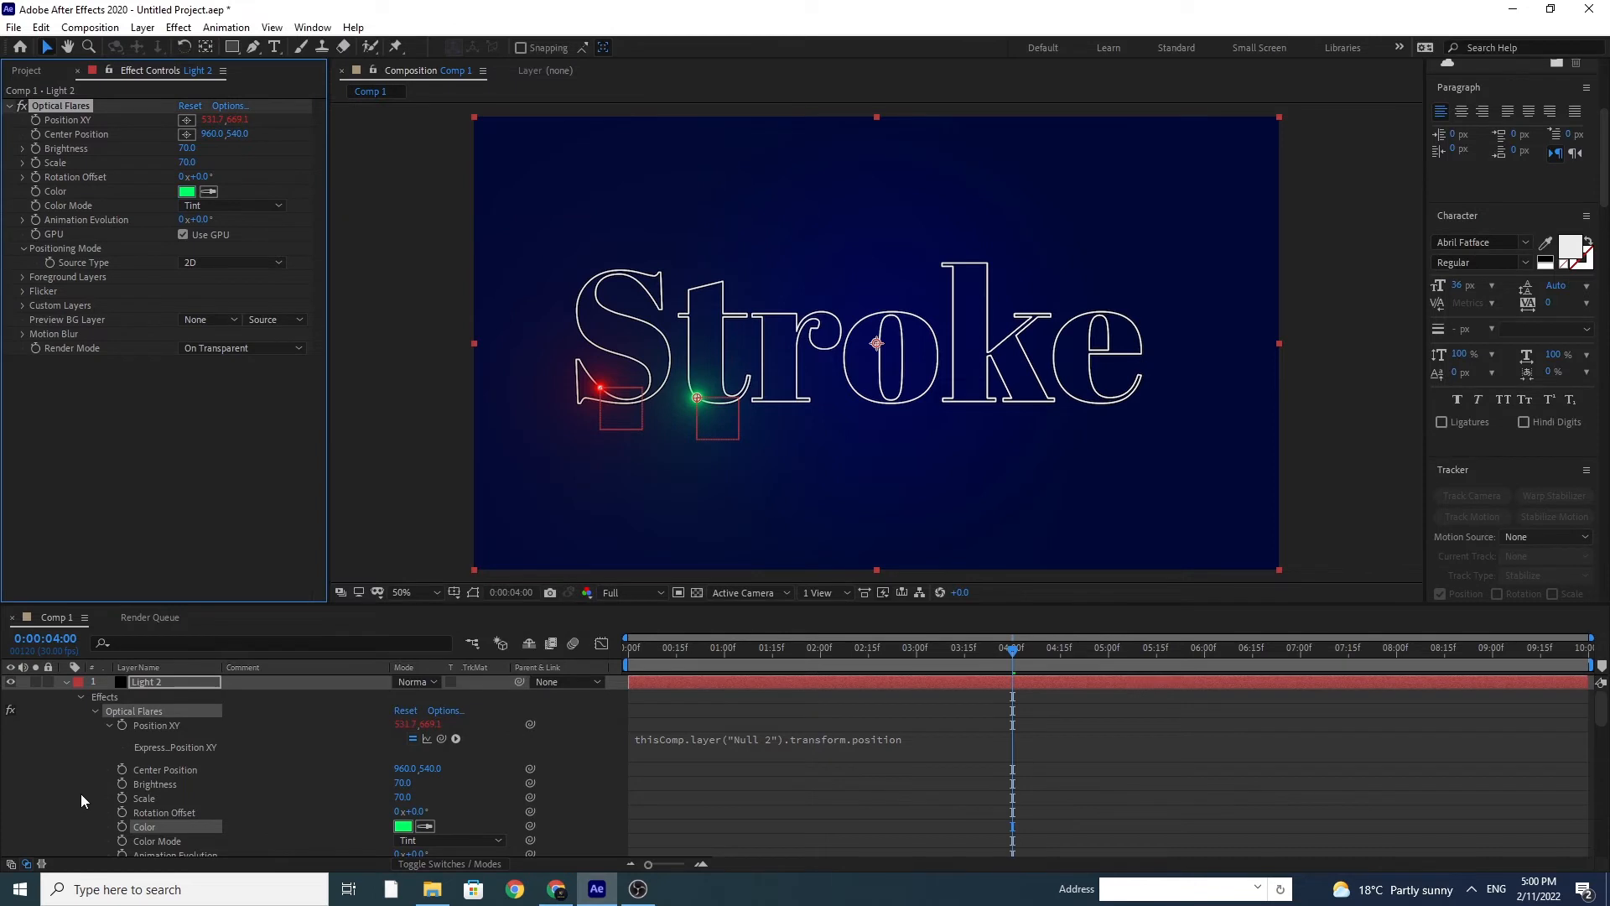
click(65, 681)
click(67, 697)
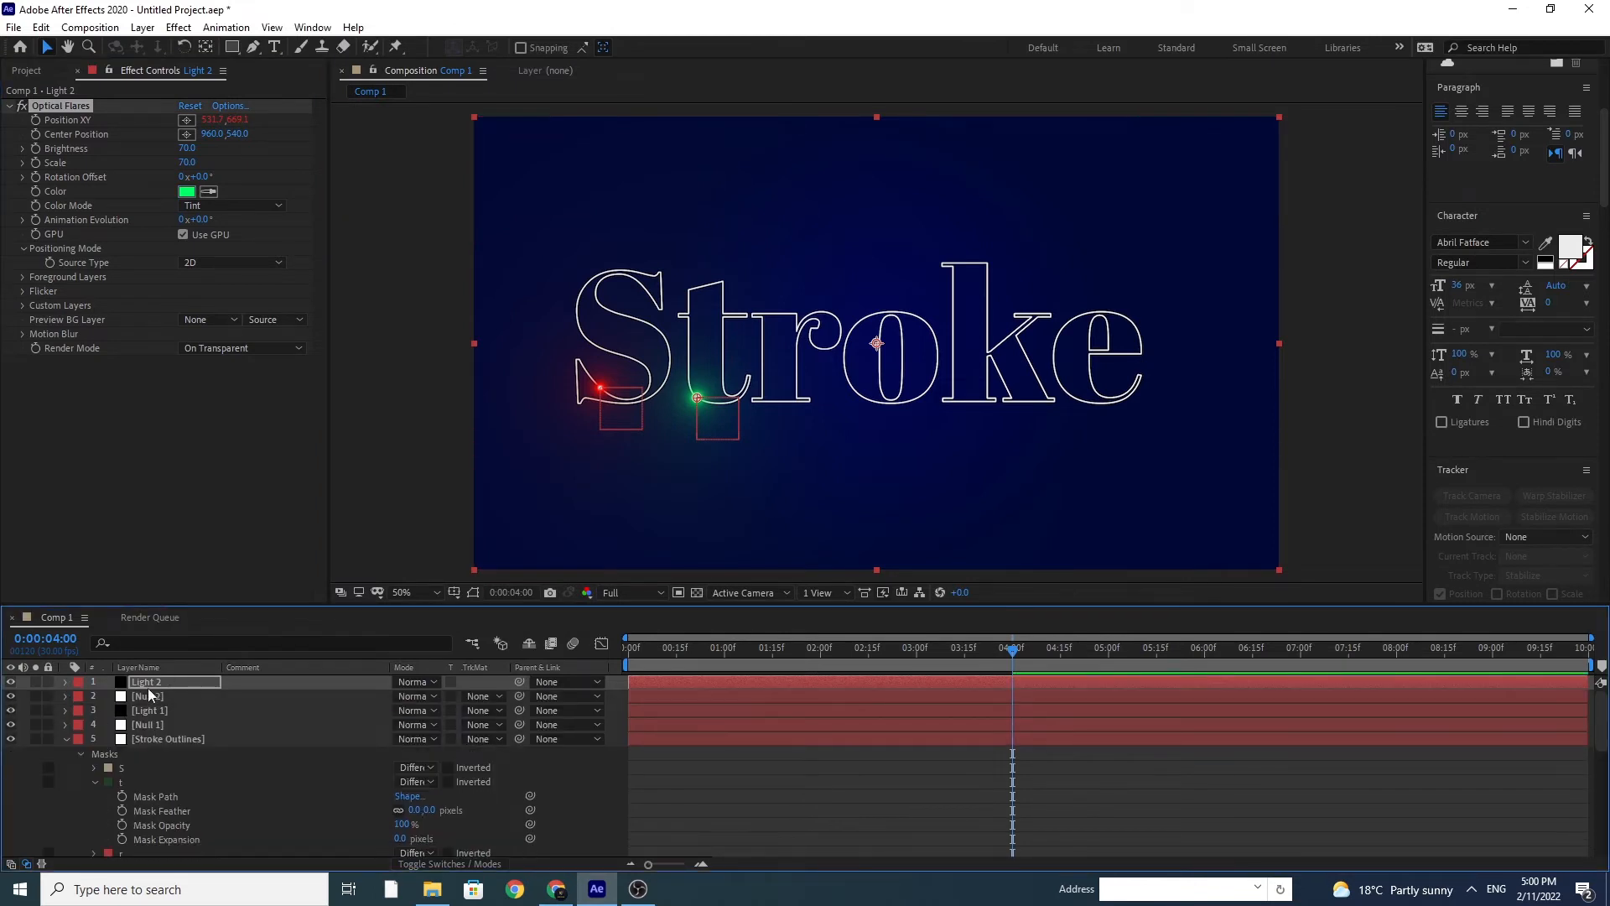
Step: Add another null object above Light 2 for the letter r
click(140, 30)
mouse_move(151, 47)
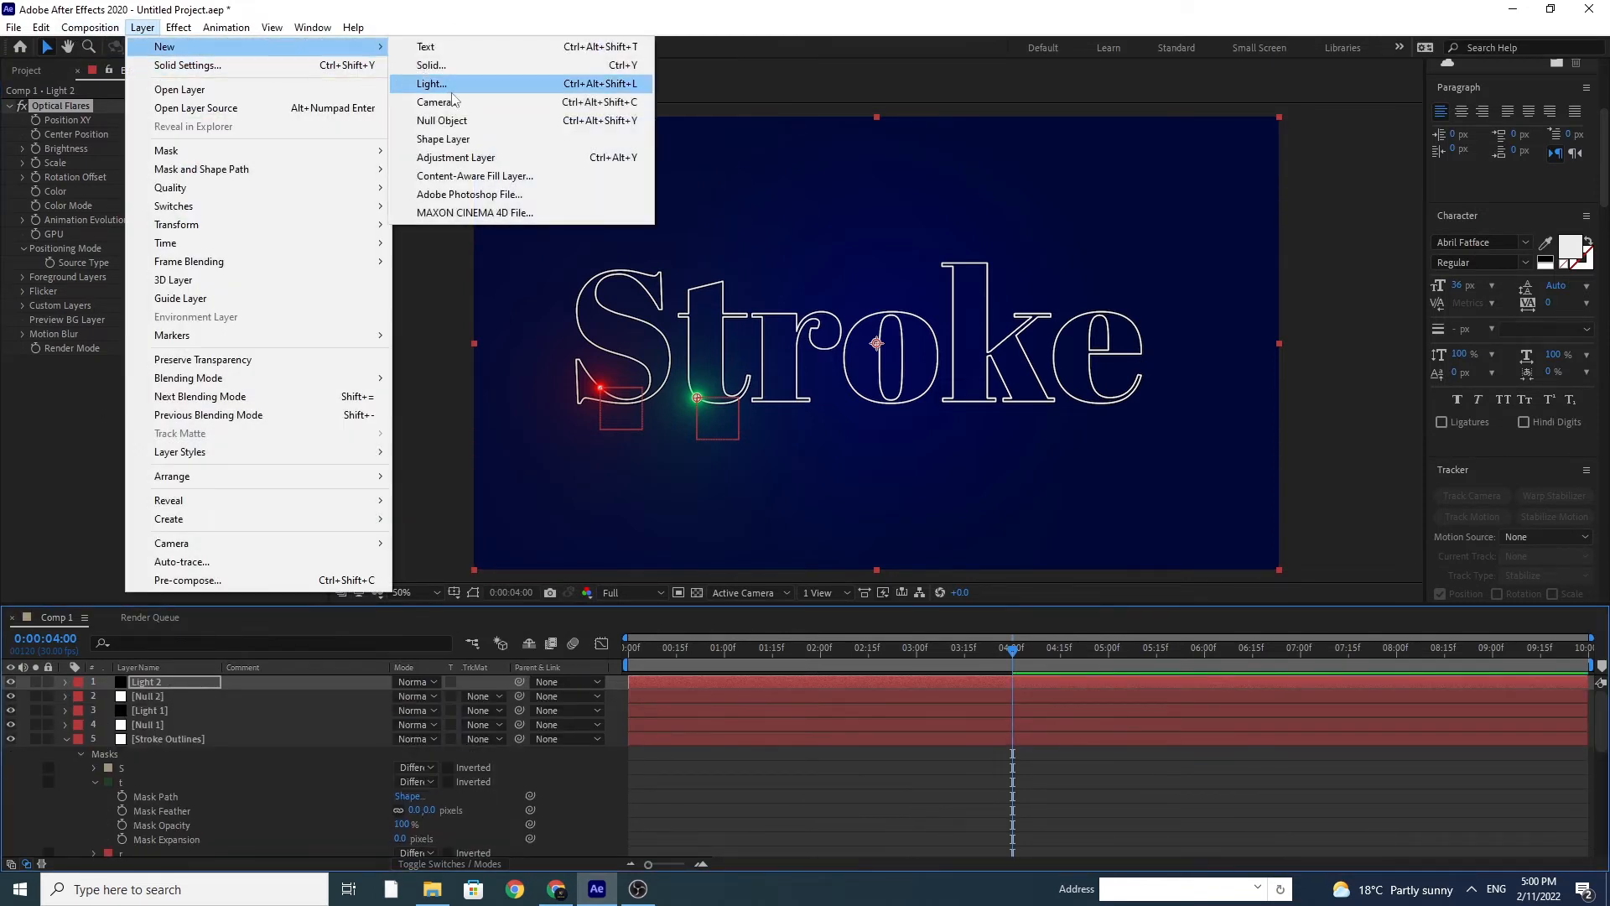
click(453, 120)
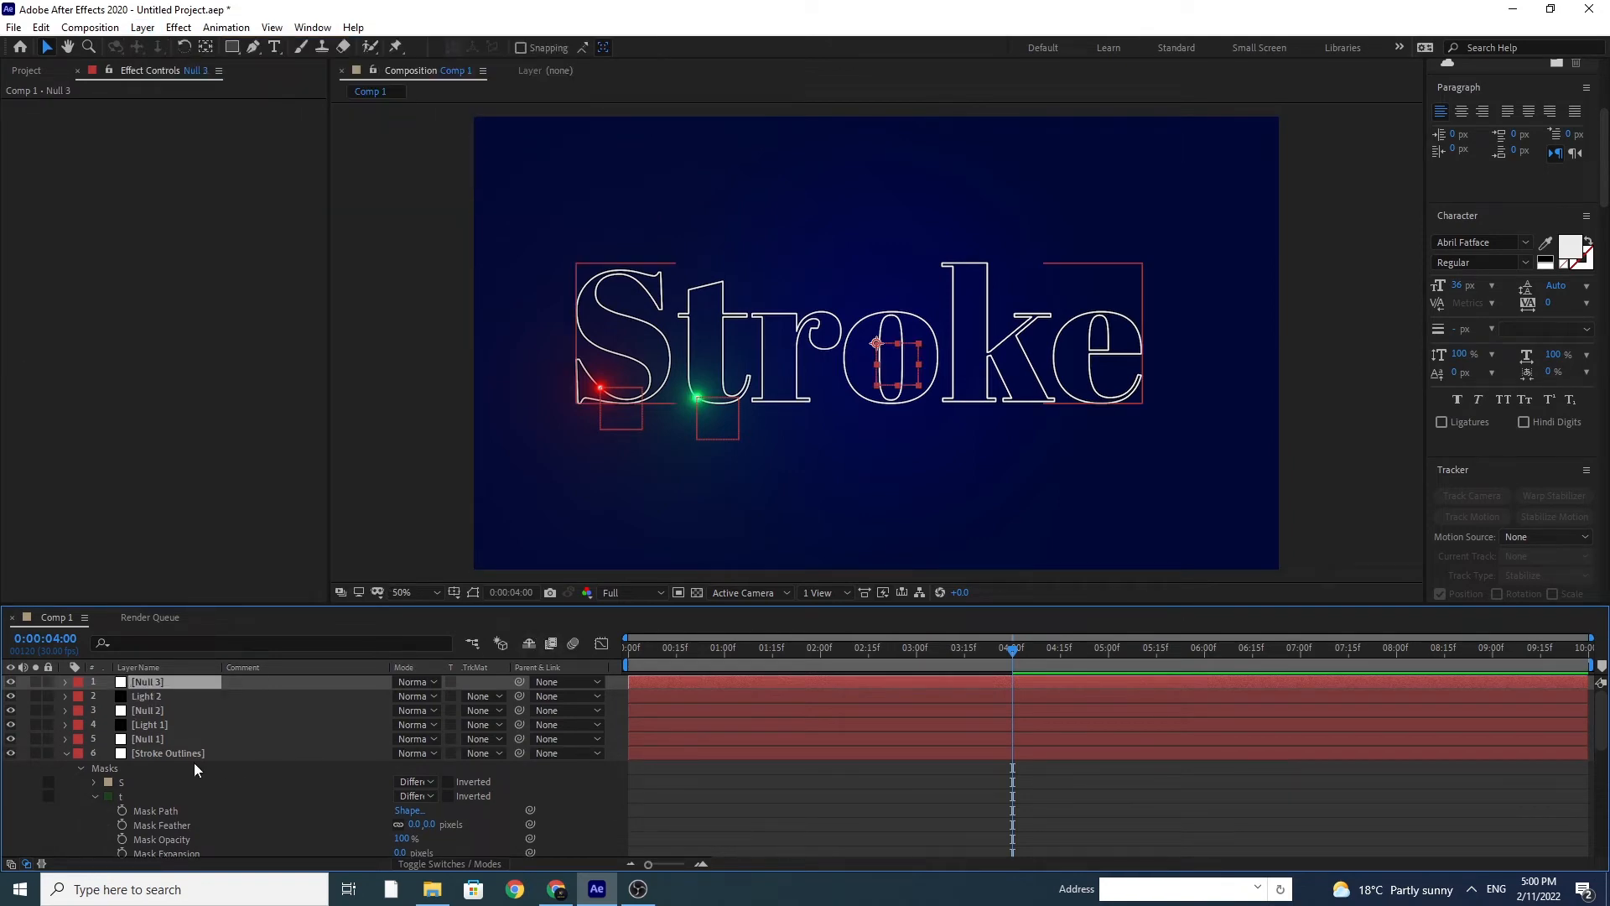
Step: Copy the r mask's path from Stroke Outlines and paste it into Null 3's Position at 0:00
scroll(189, 772, down, 3)
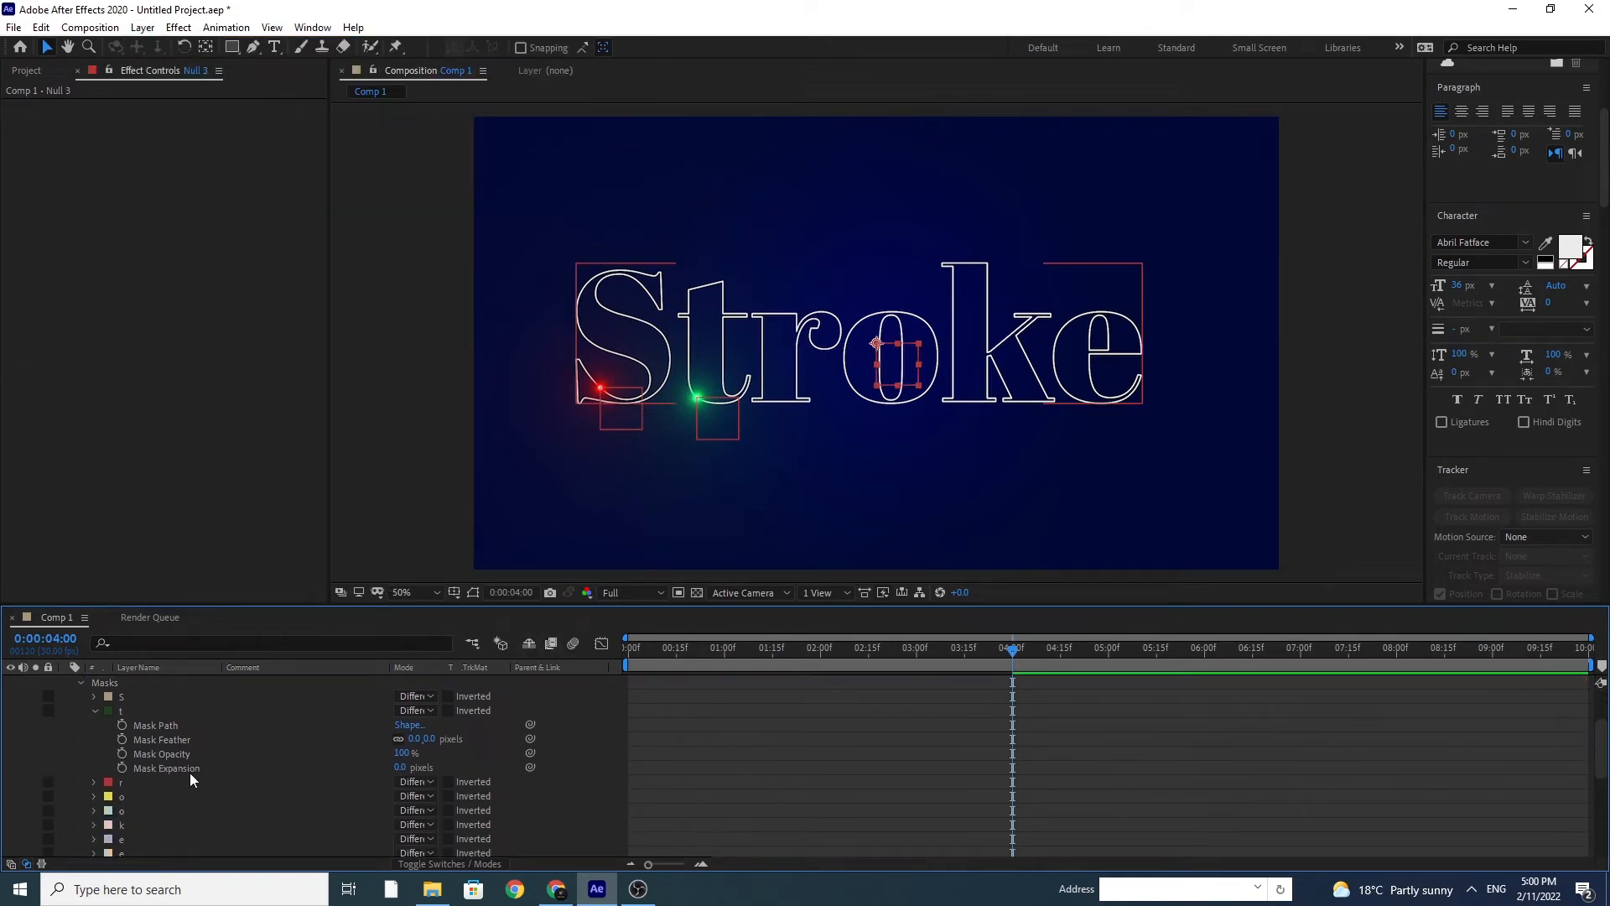
click(90, 711)
click(93, 726)
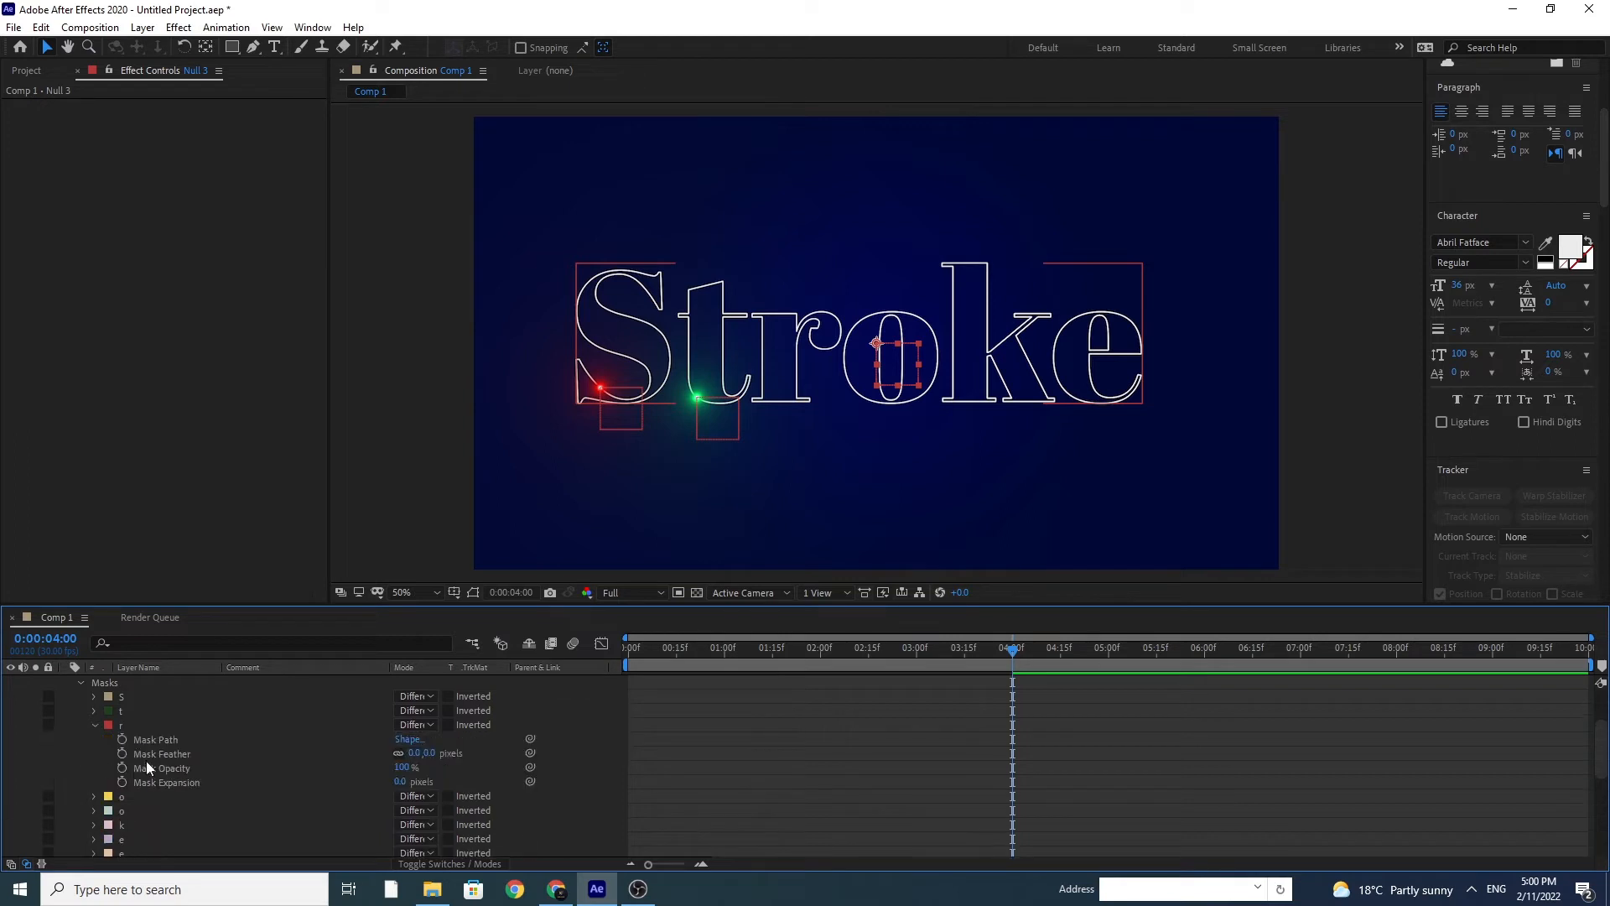
click(155, 740)
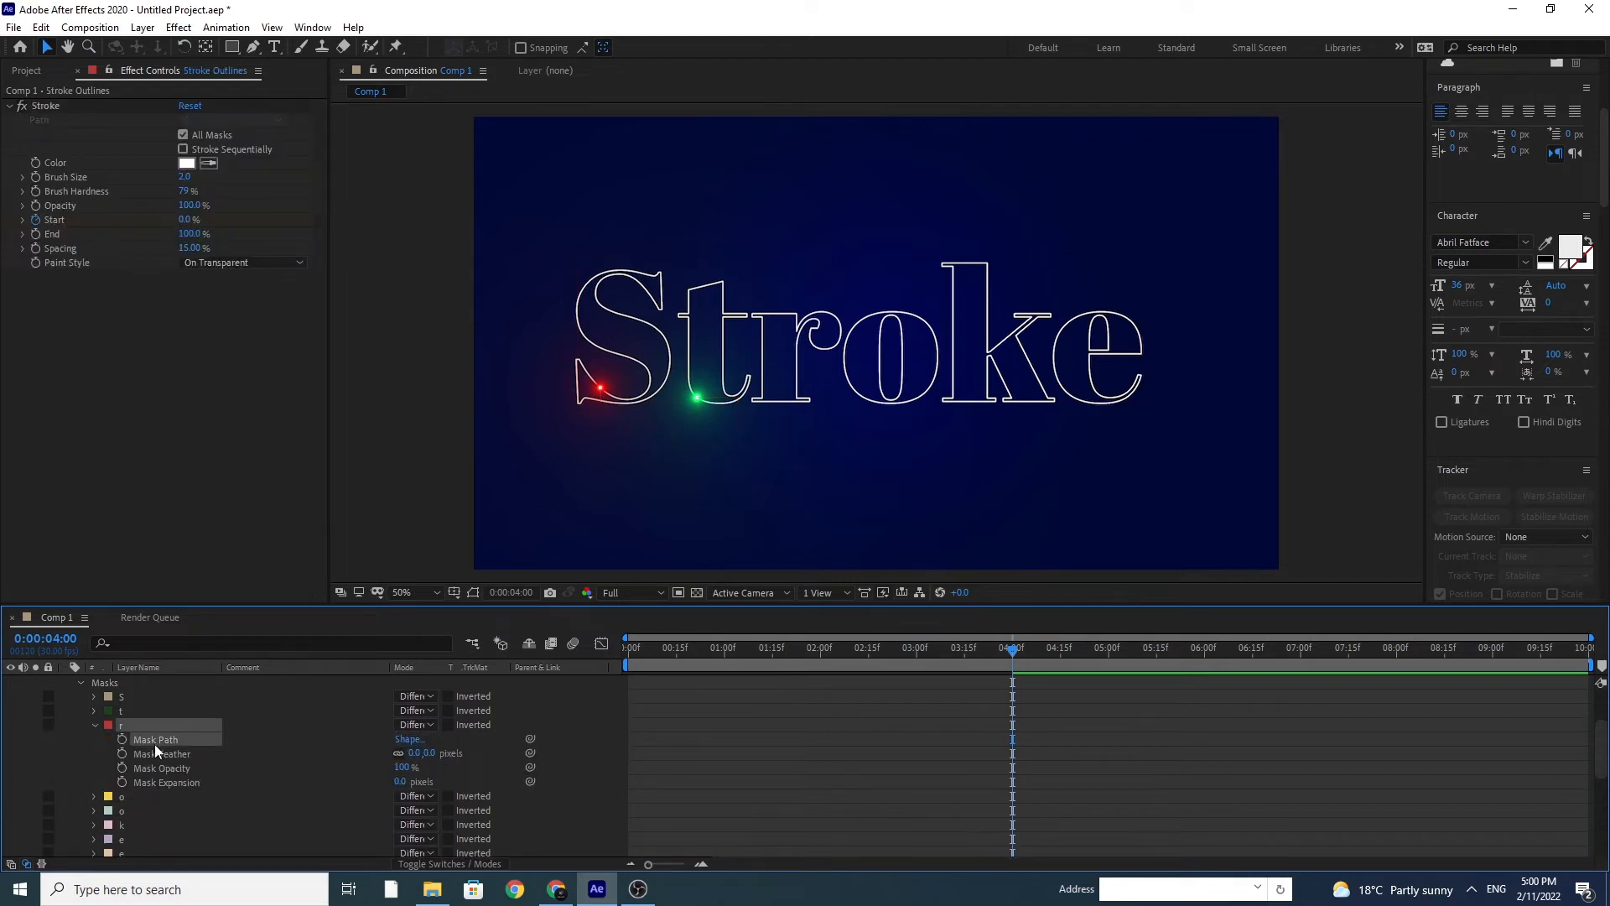
scroll(154, 748, up, 3)
click(148, 683)
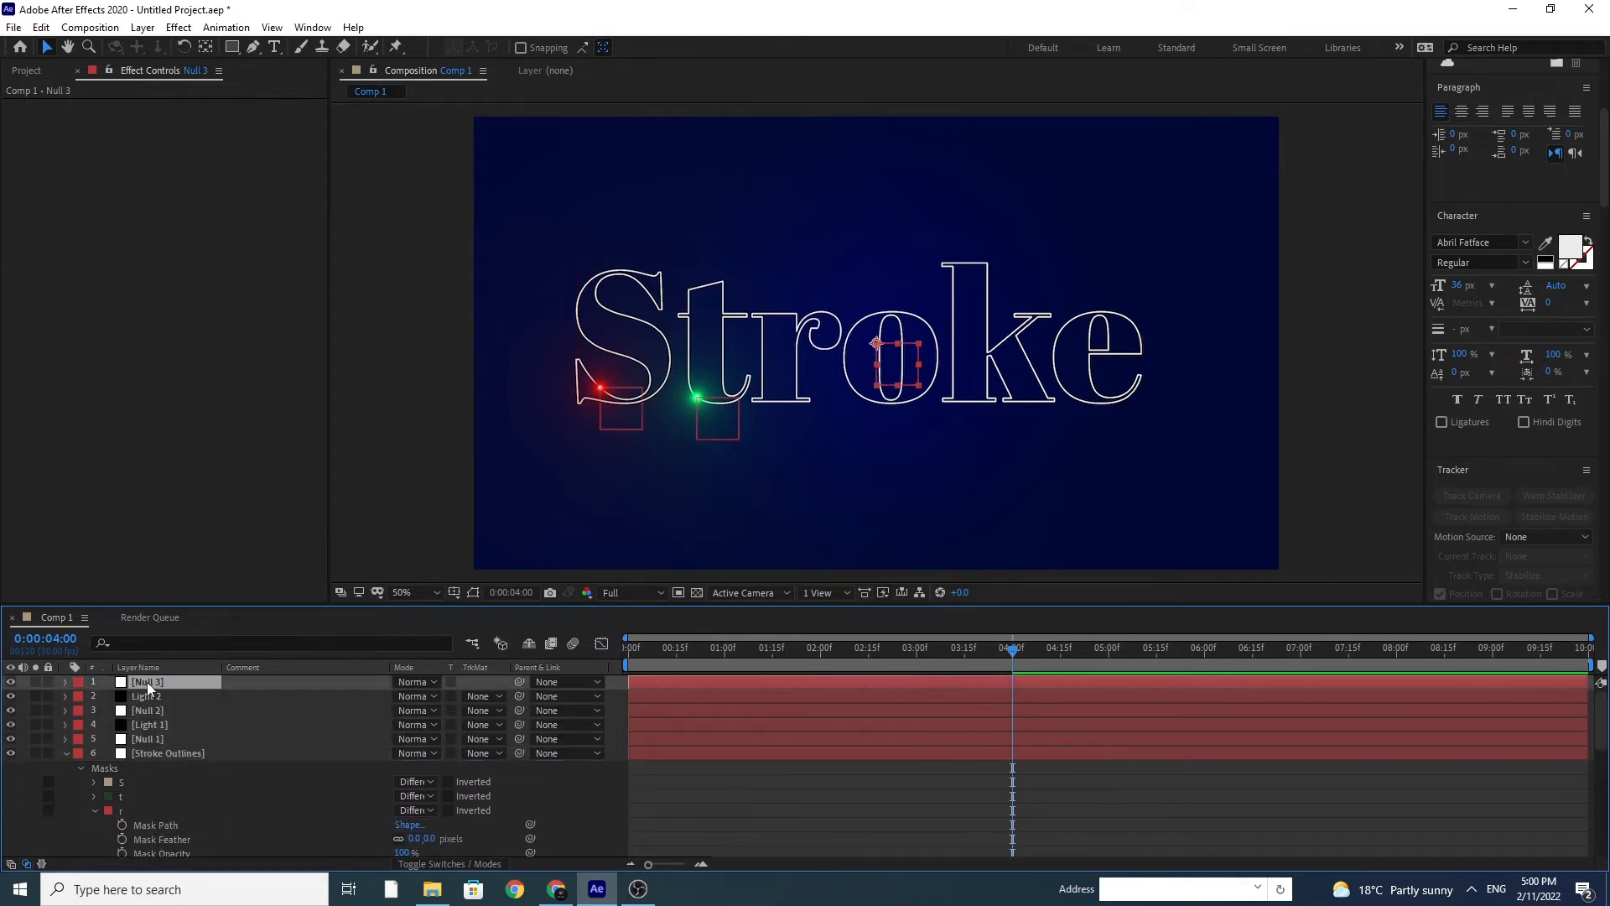
key(p)
click(140, 694)
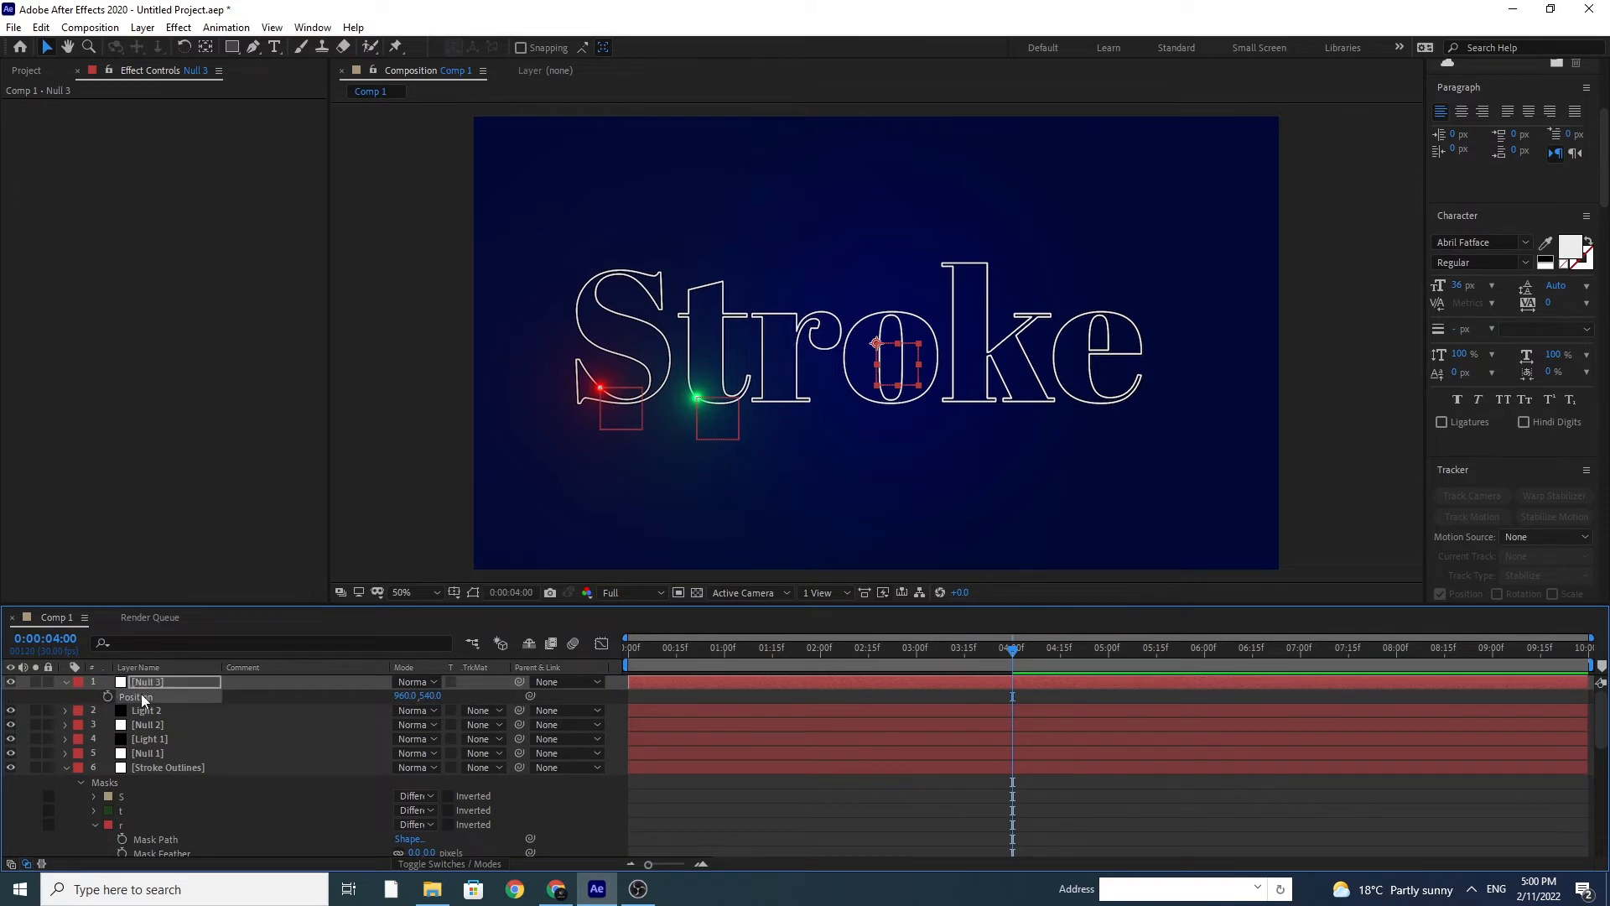
click(629, 653)
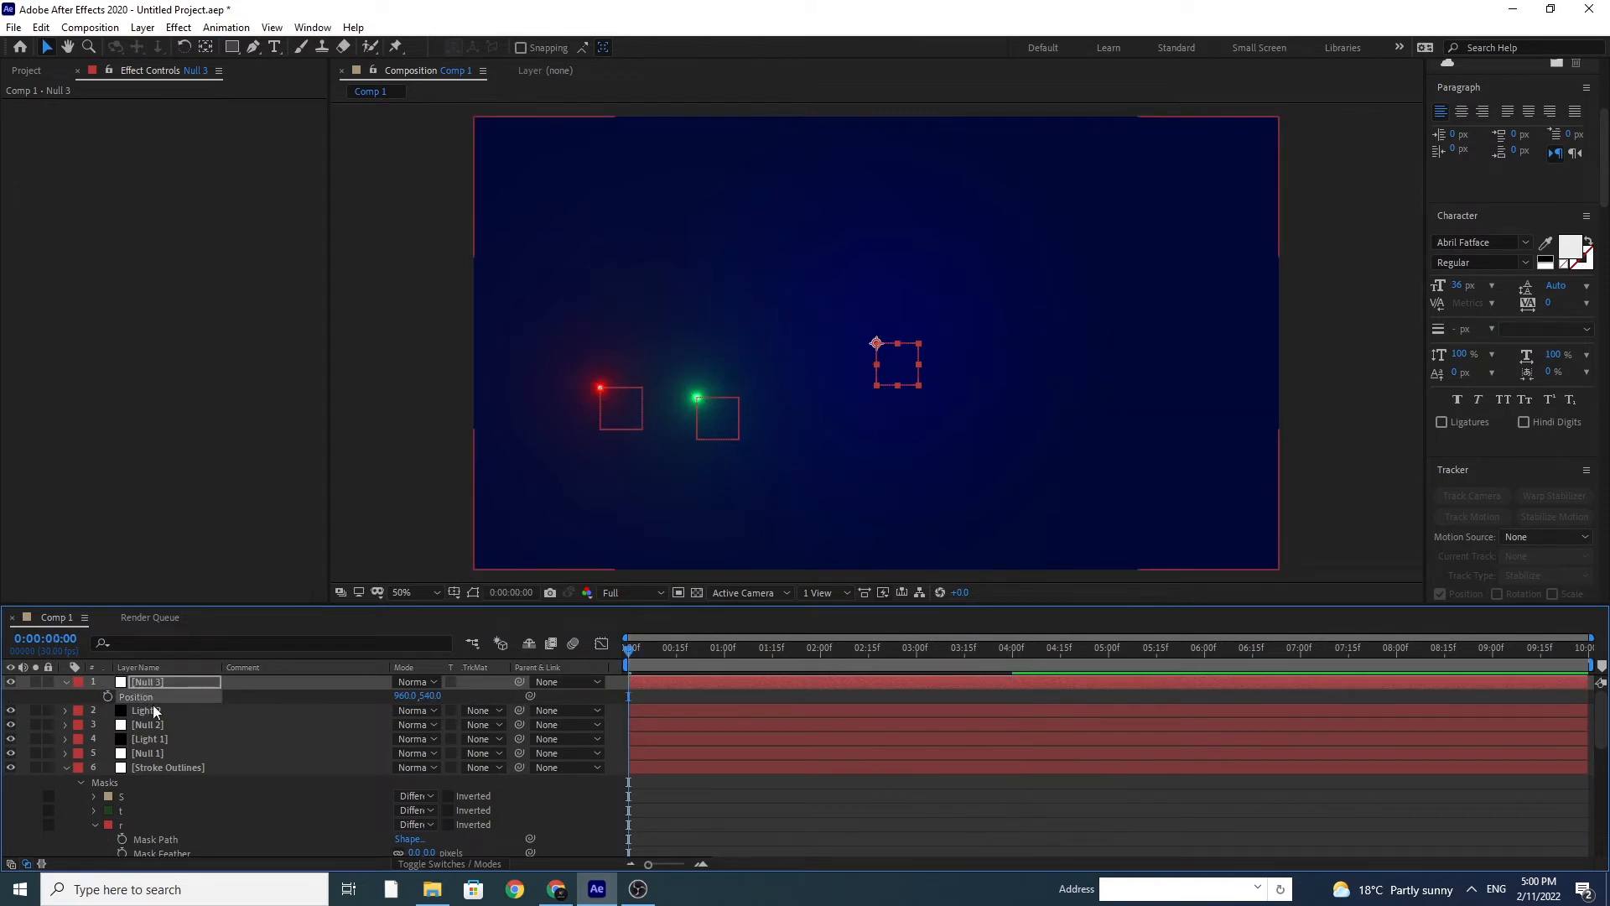
key(ctrl+v)
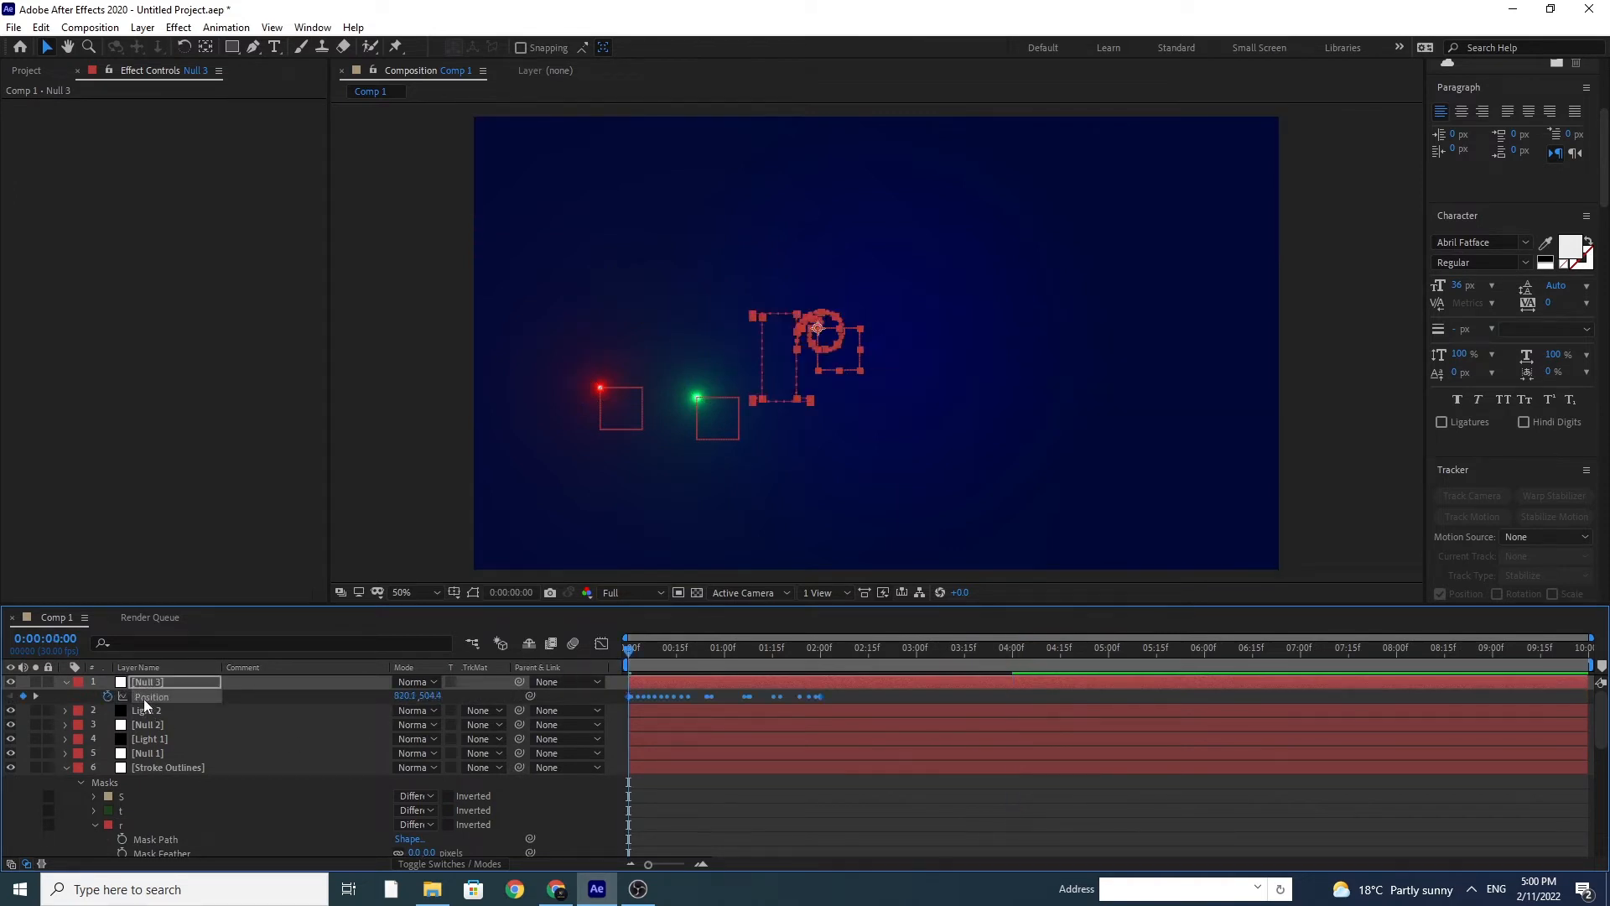
Step: Stretch Null 3's Position keyframes so they end at 4 seconds, and time-reverse them
click(1014, 657)
drag(820, 697, 609, 728)
right_click(631, 696)
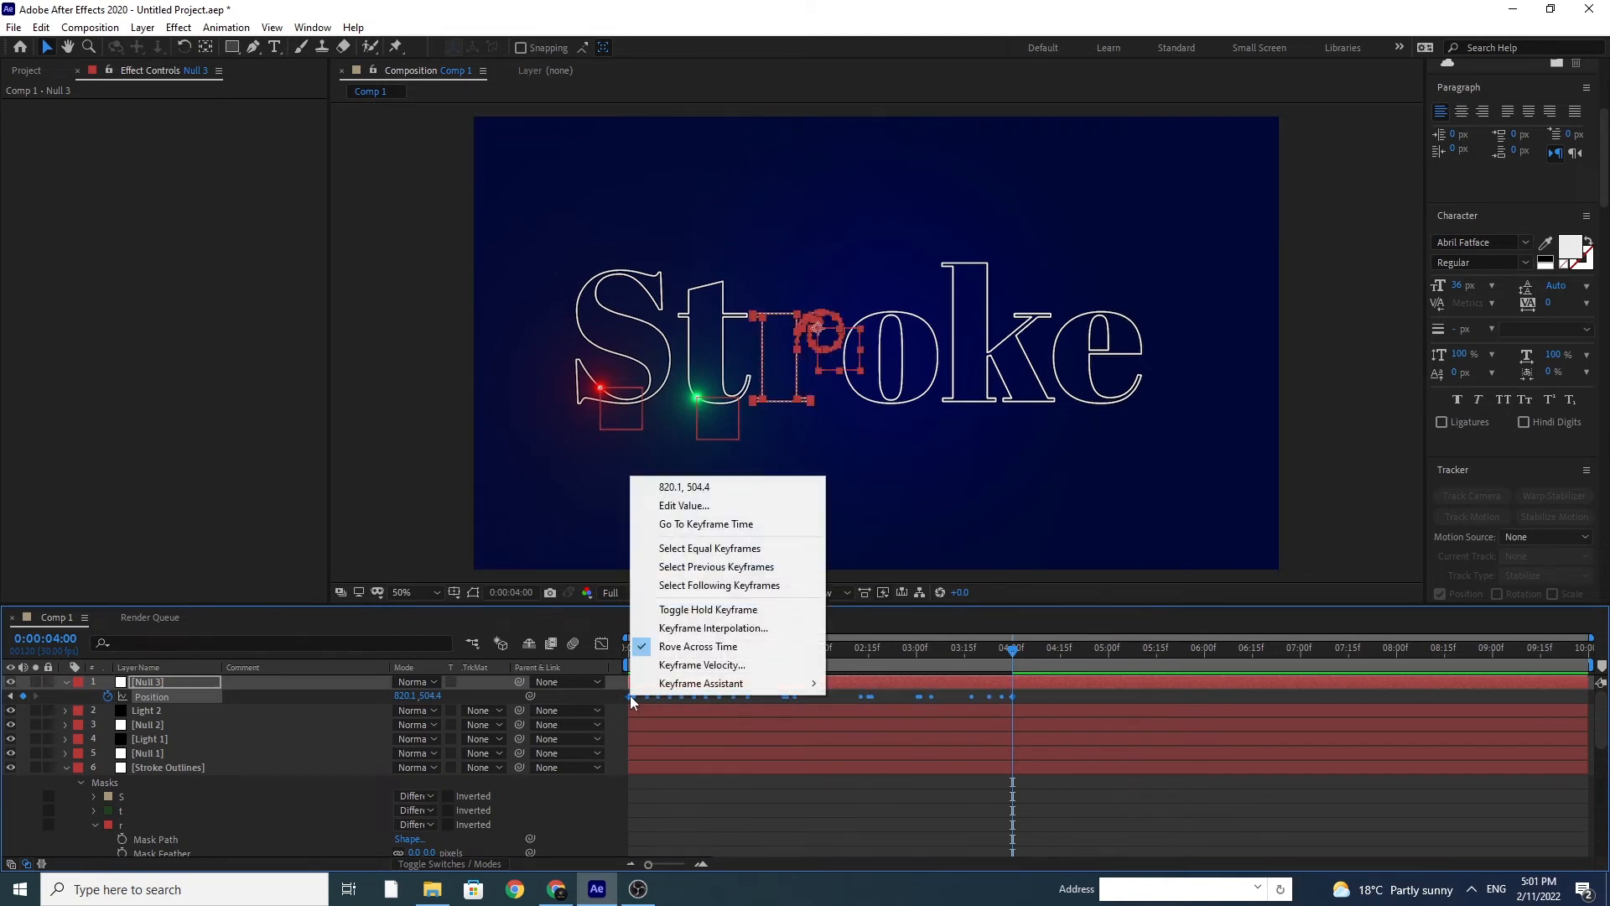
mouse_move(730, 683)
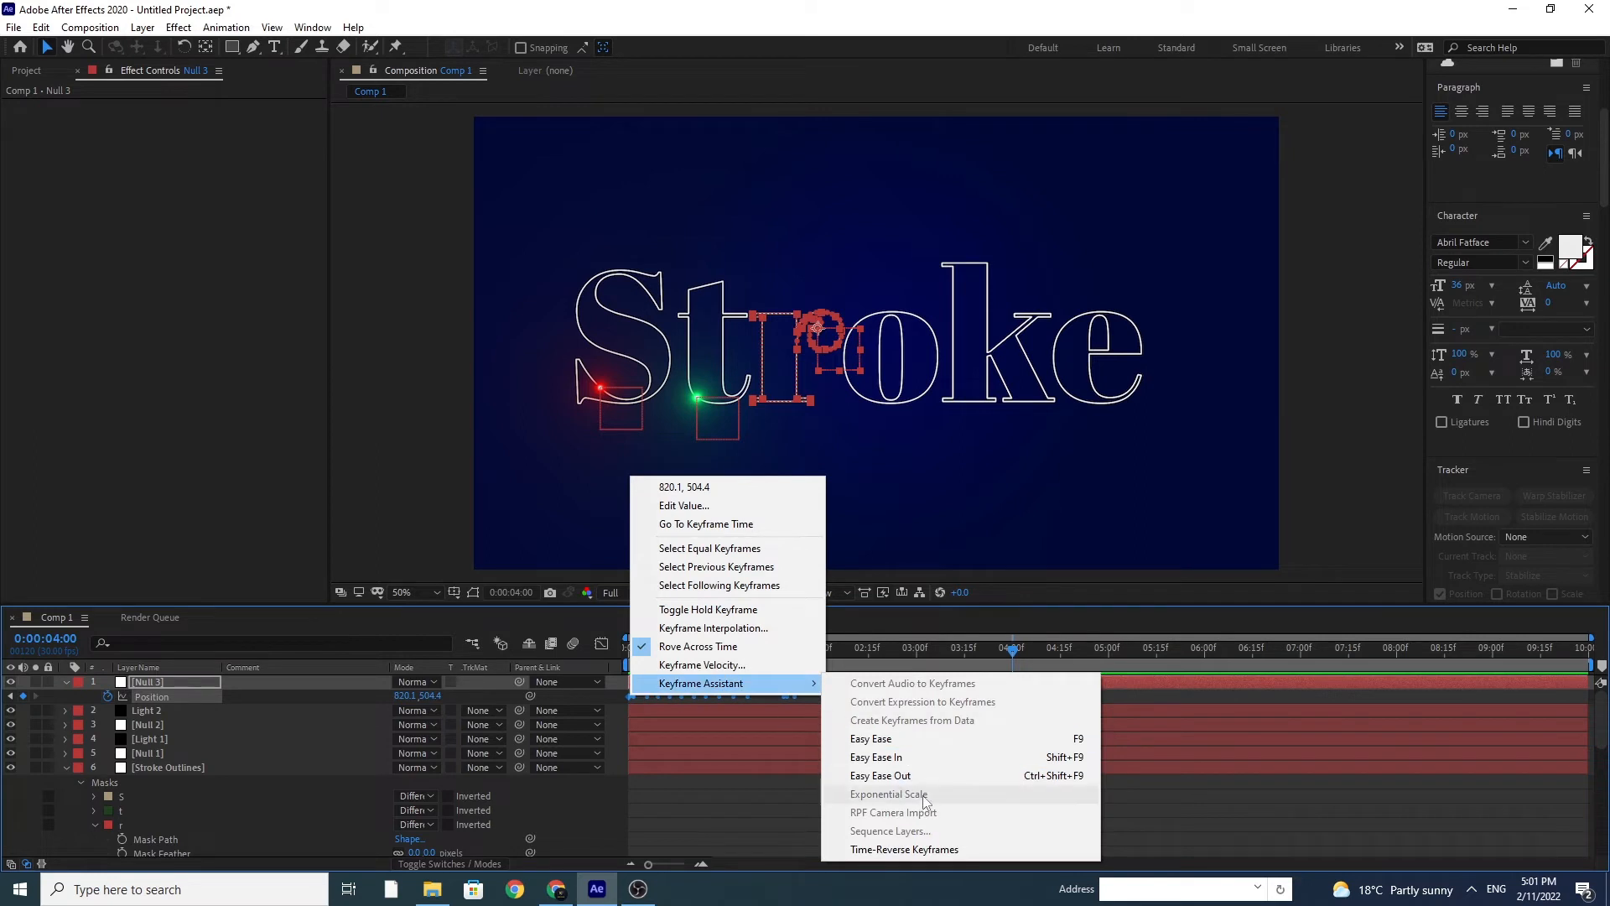
click(926, 850)
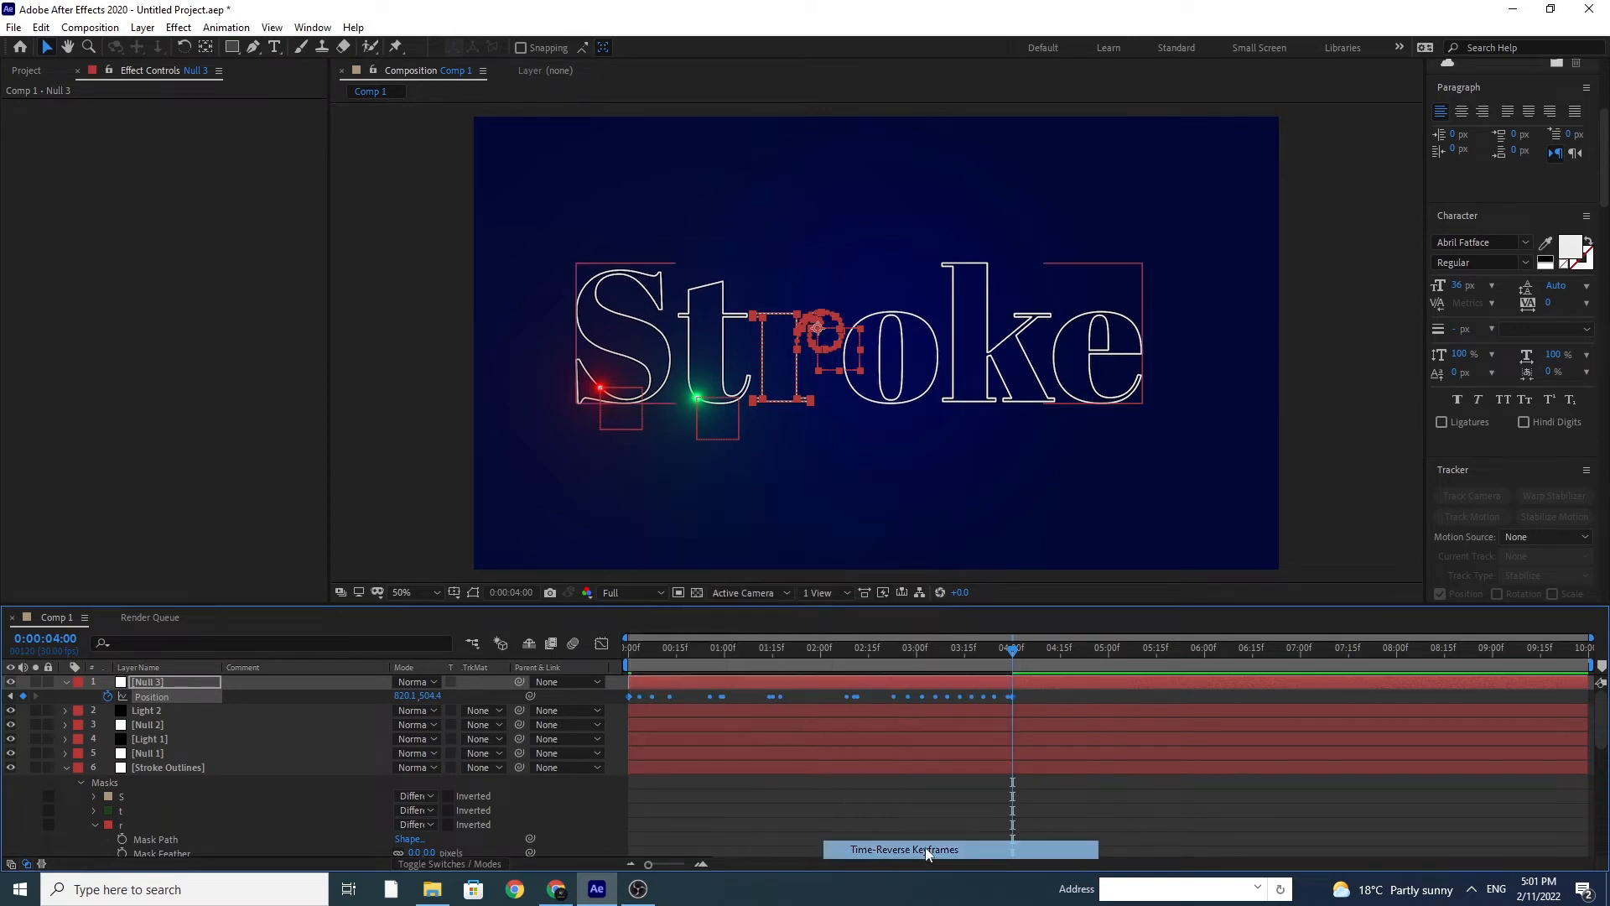
Step: Apply Easy Ease to Null 3's last Position keyframe and scrub back through the animation to check its motion
click(1024, 698)
click(1014, 697)
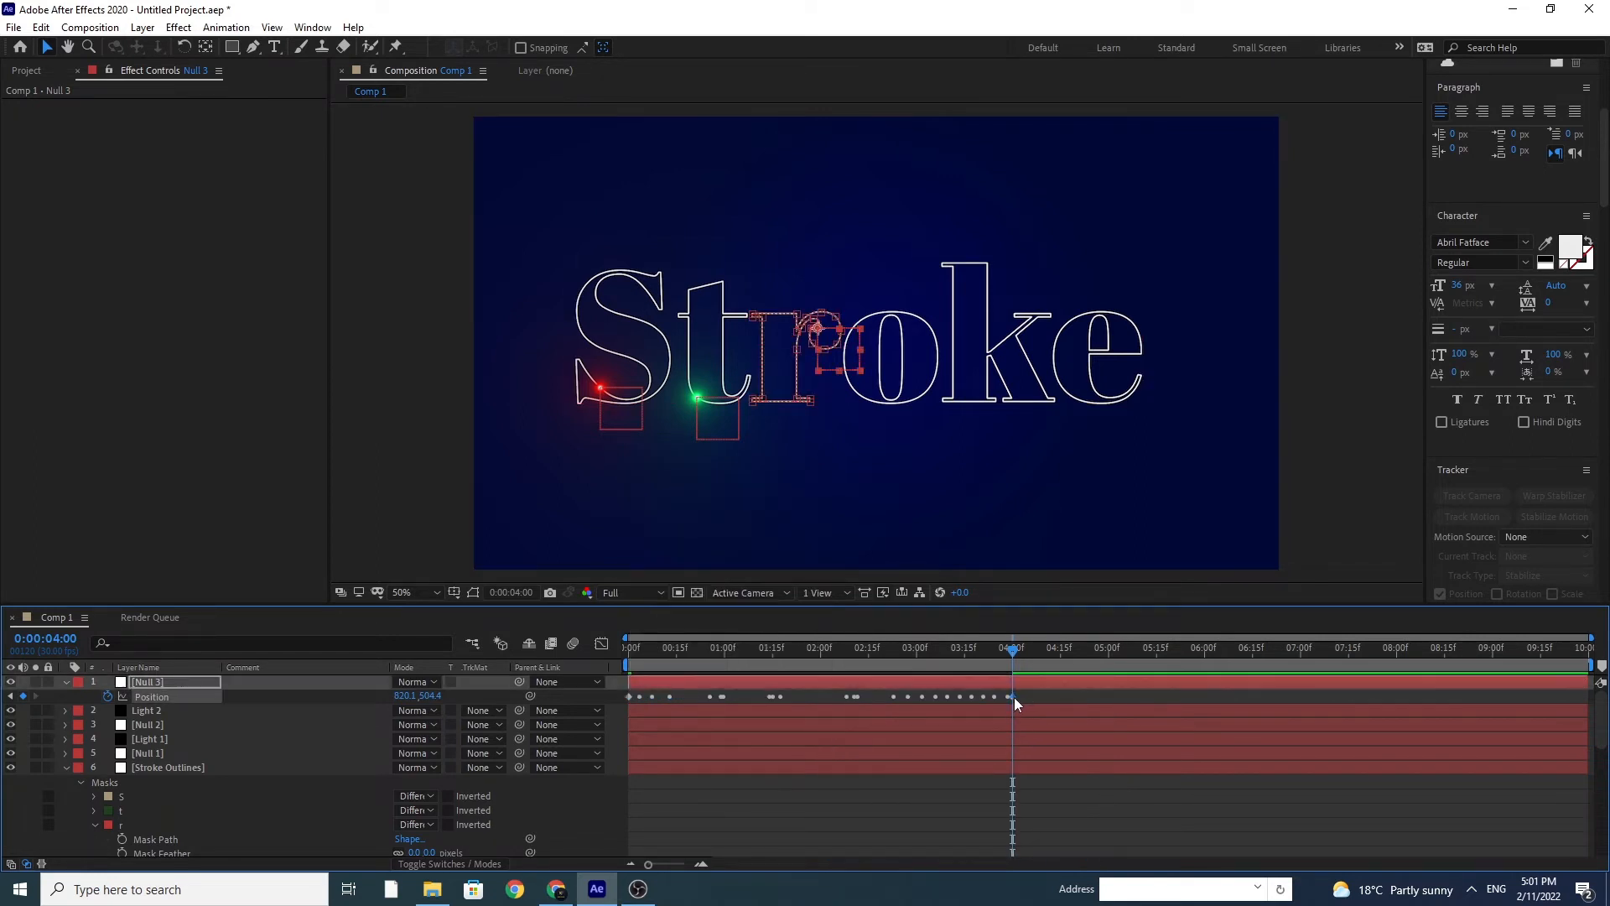
right_click(1014, 697)
mouse_move(1145, 695)
click(1233, 742)
click(916, 662)
click(872, 660)
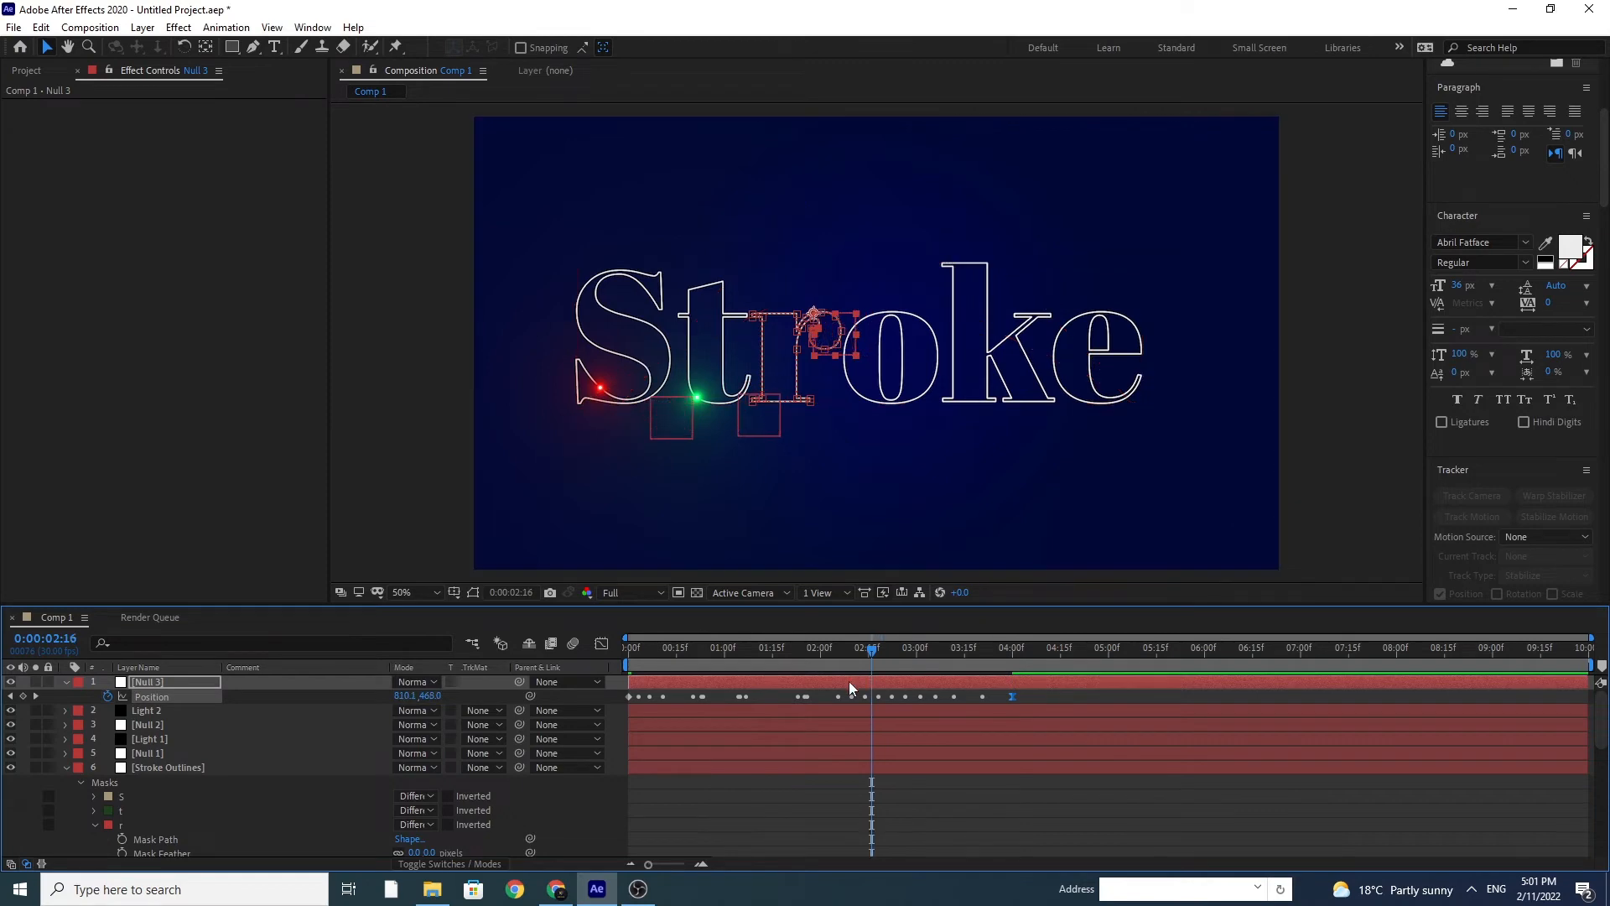
drag(857, 651, 798, 656)
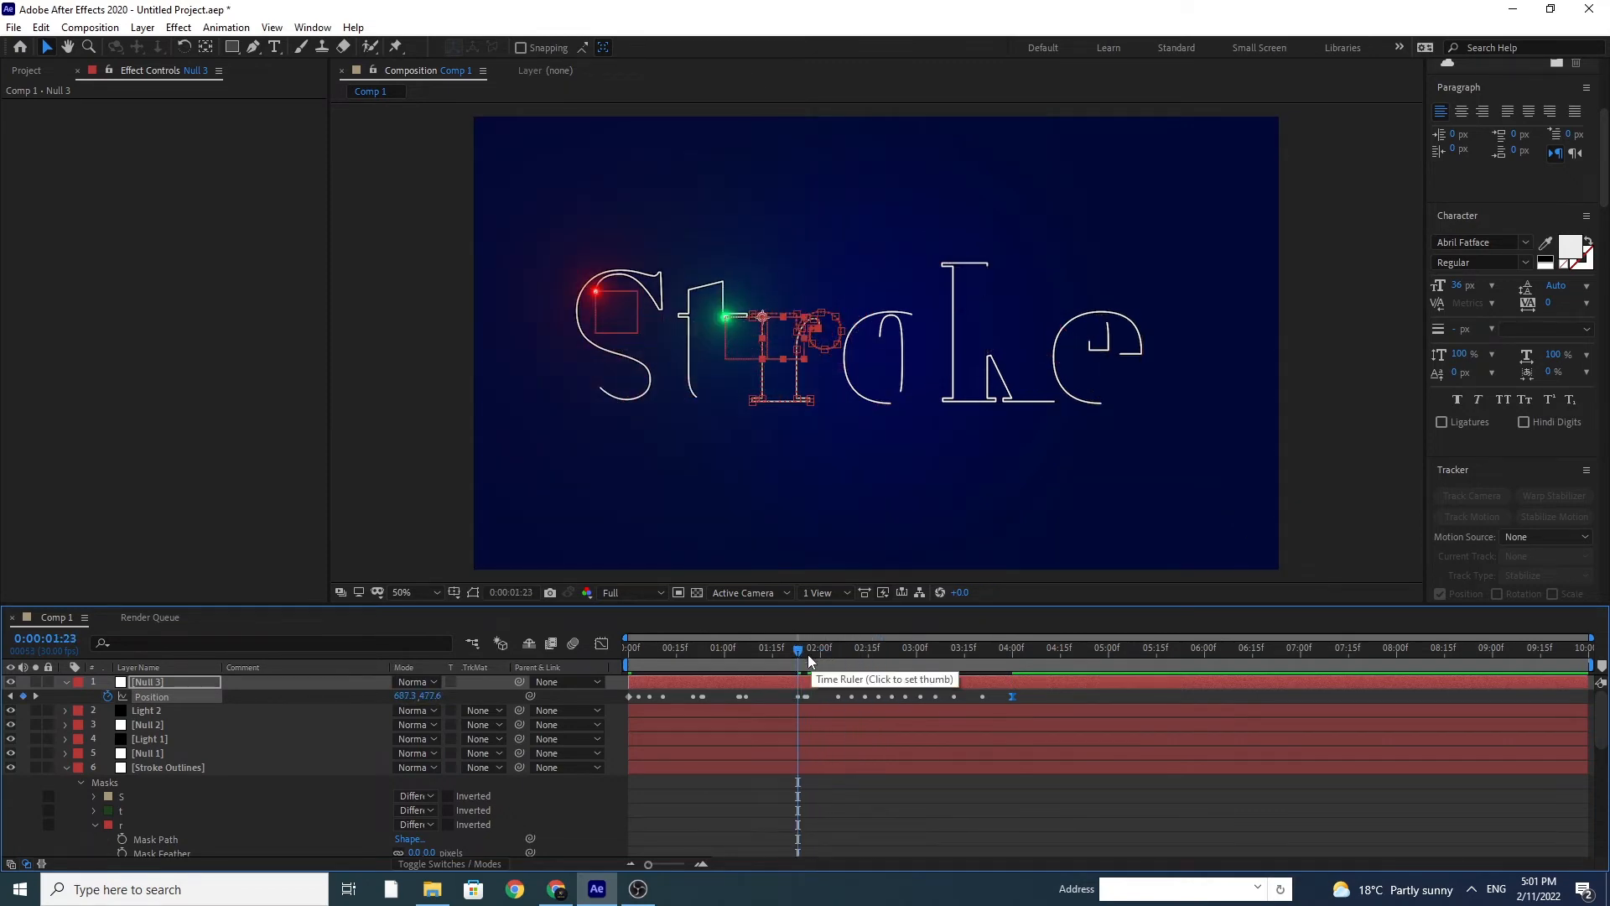
Step: Duplicate the Light 2 layer and move the copy above Null 3
click(141, 712)
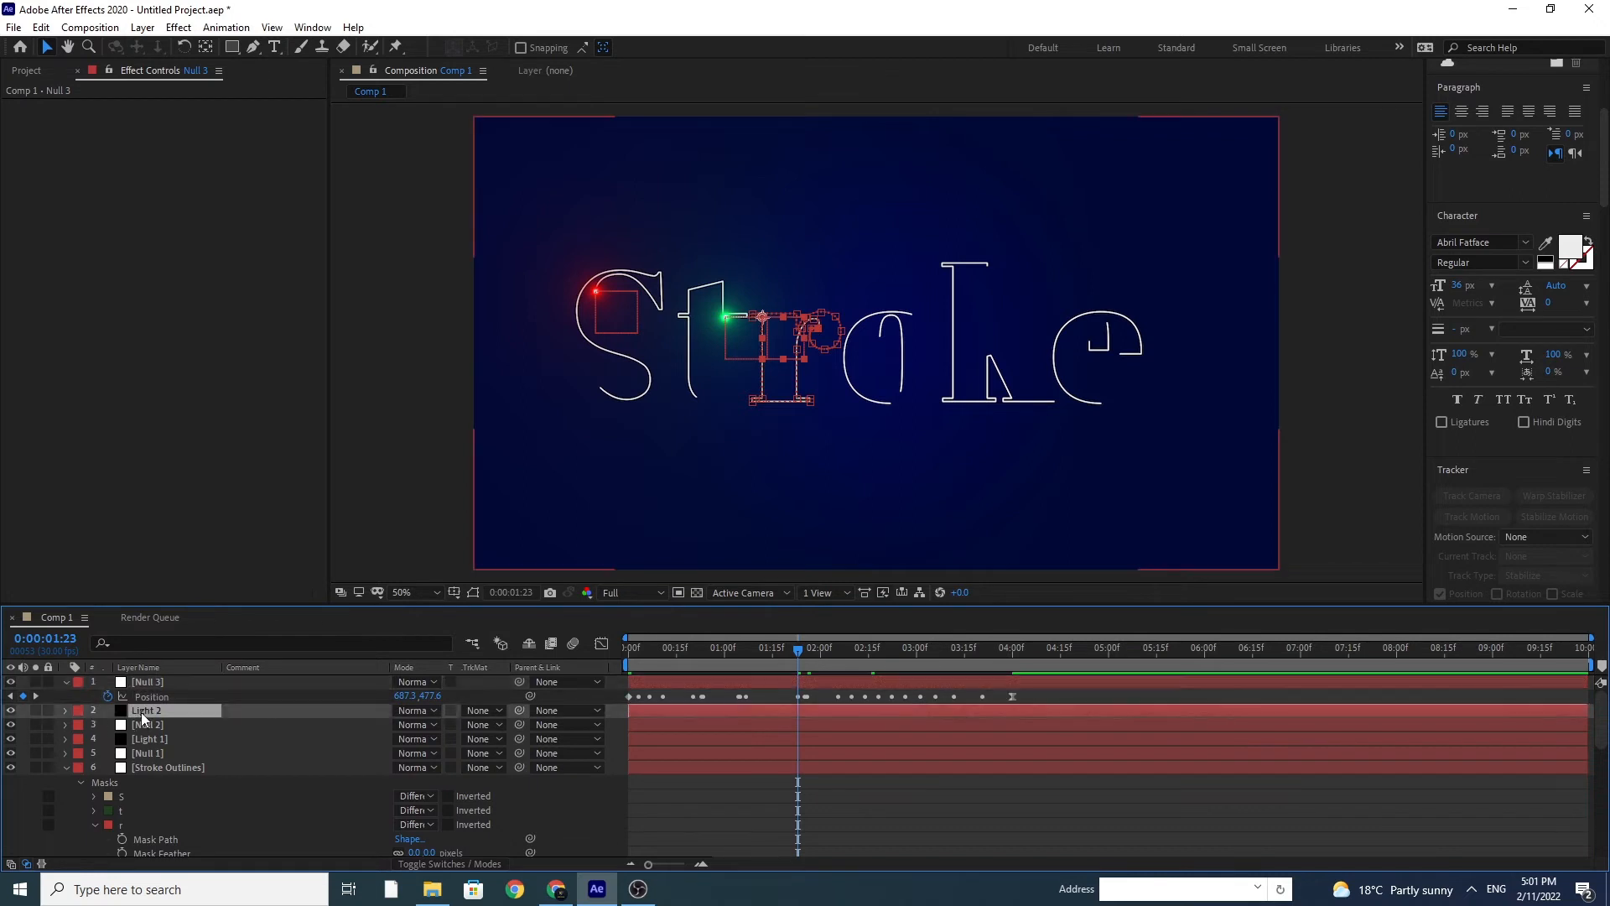
key(ctrl+d)
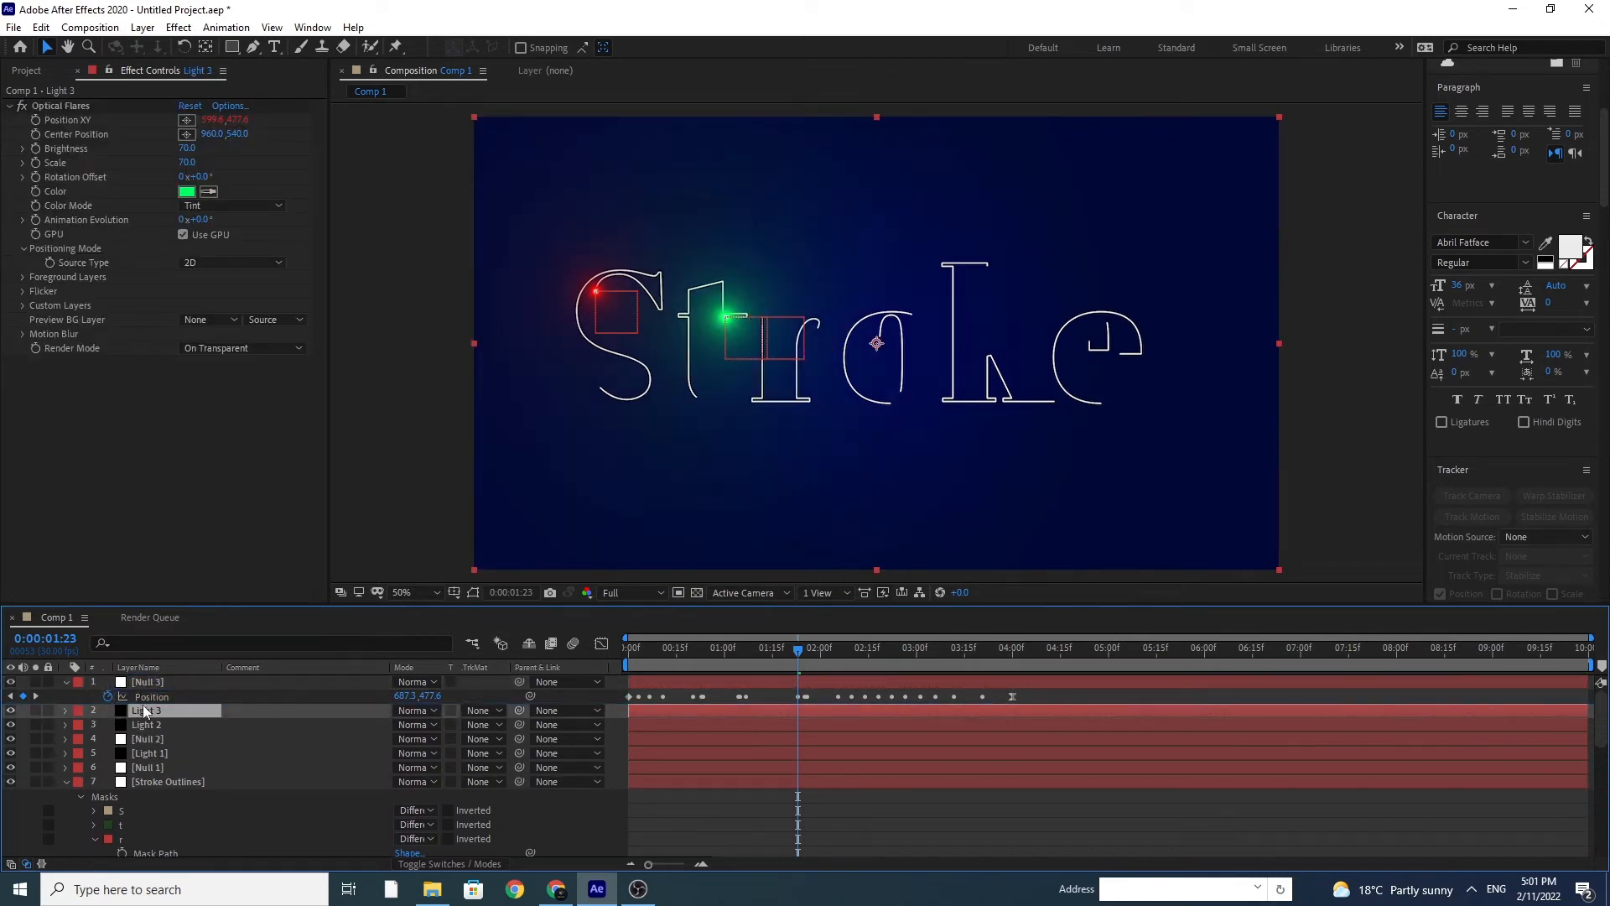
drag(144, 712, 144, 679)
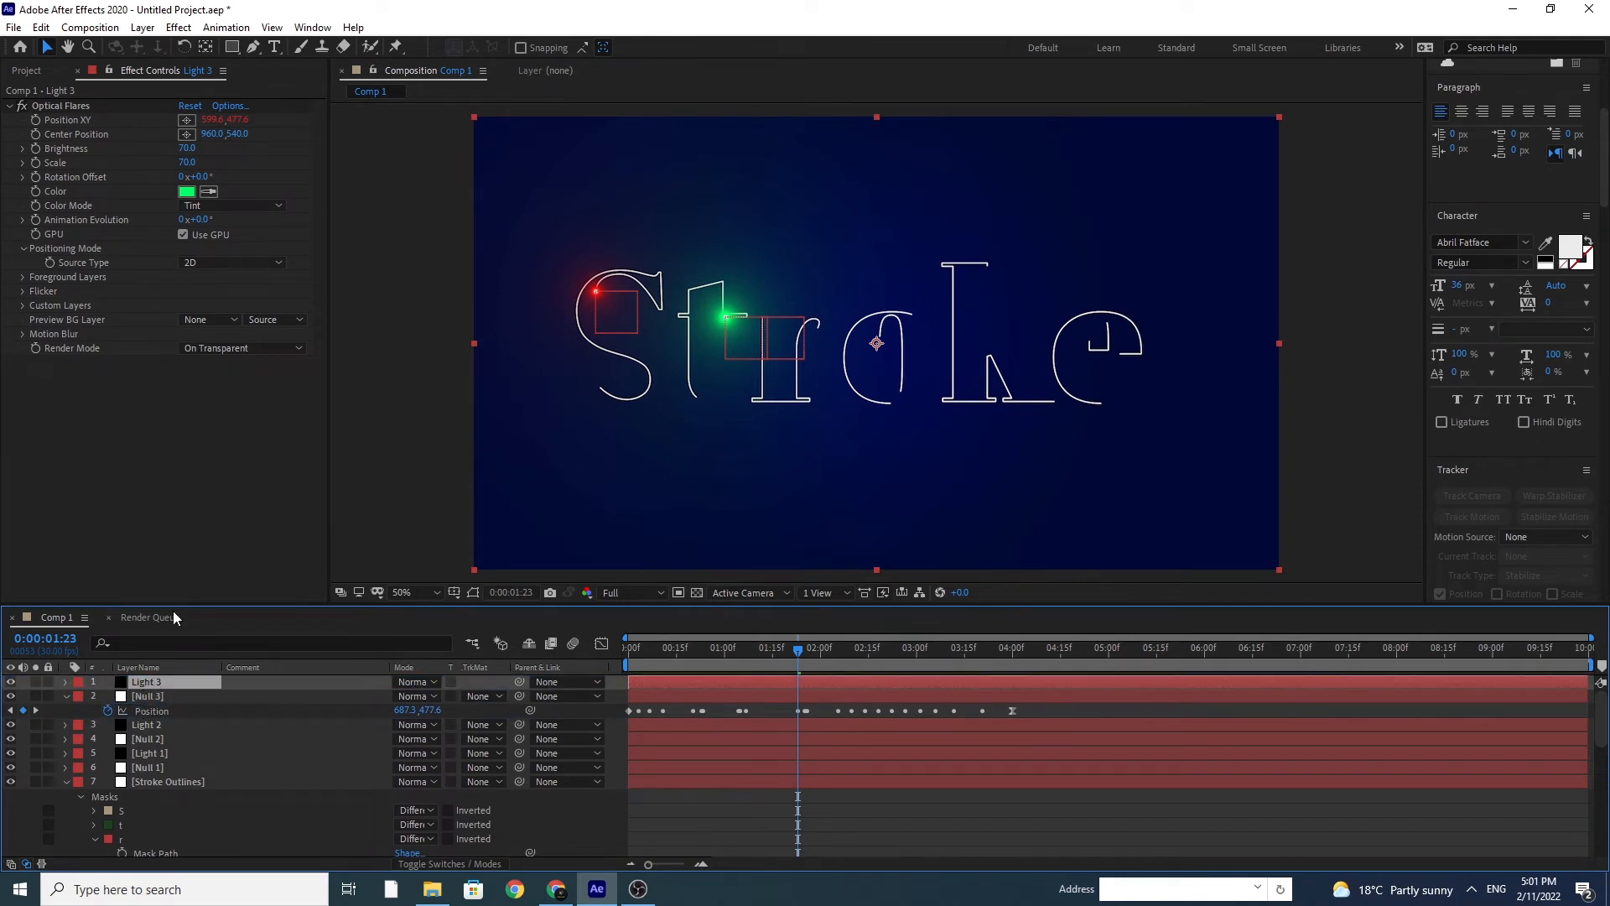
Step: Replace the Position XY expression of Light 3's flare with a link to Null 3's Position
alt+click(38, 119)
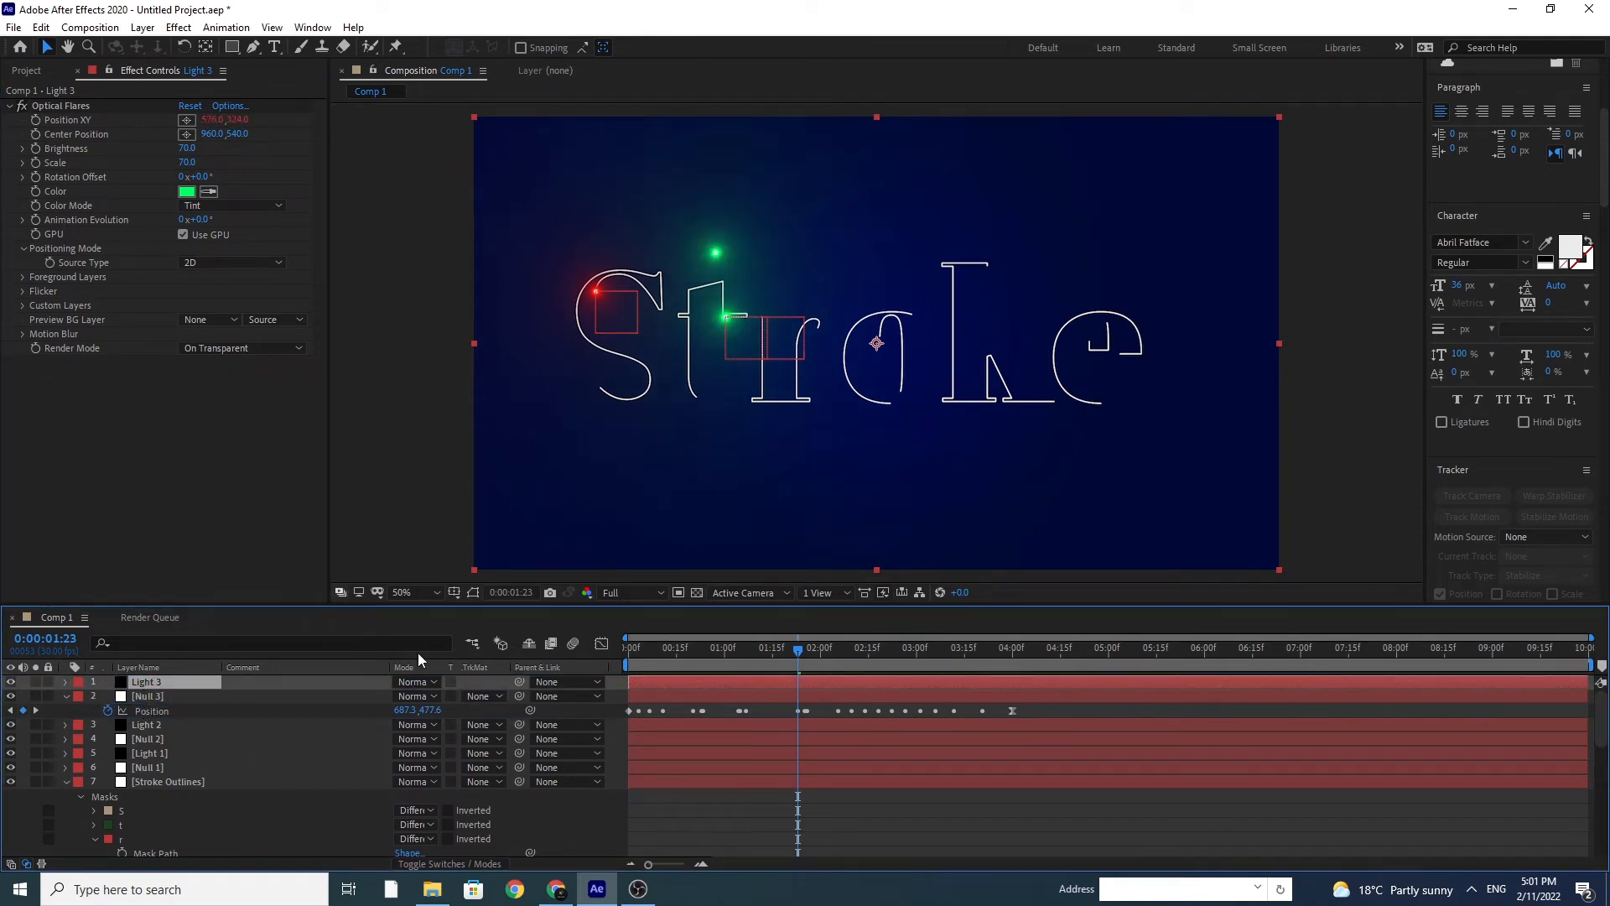
drag(444, 741, 176, 708)
scroll(304, 797, up, 2)
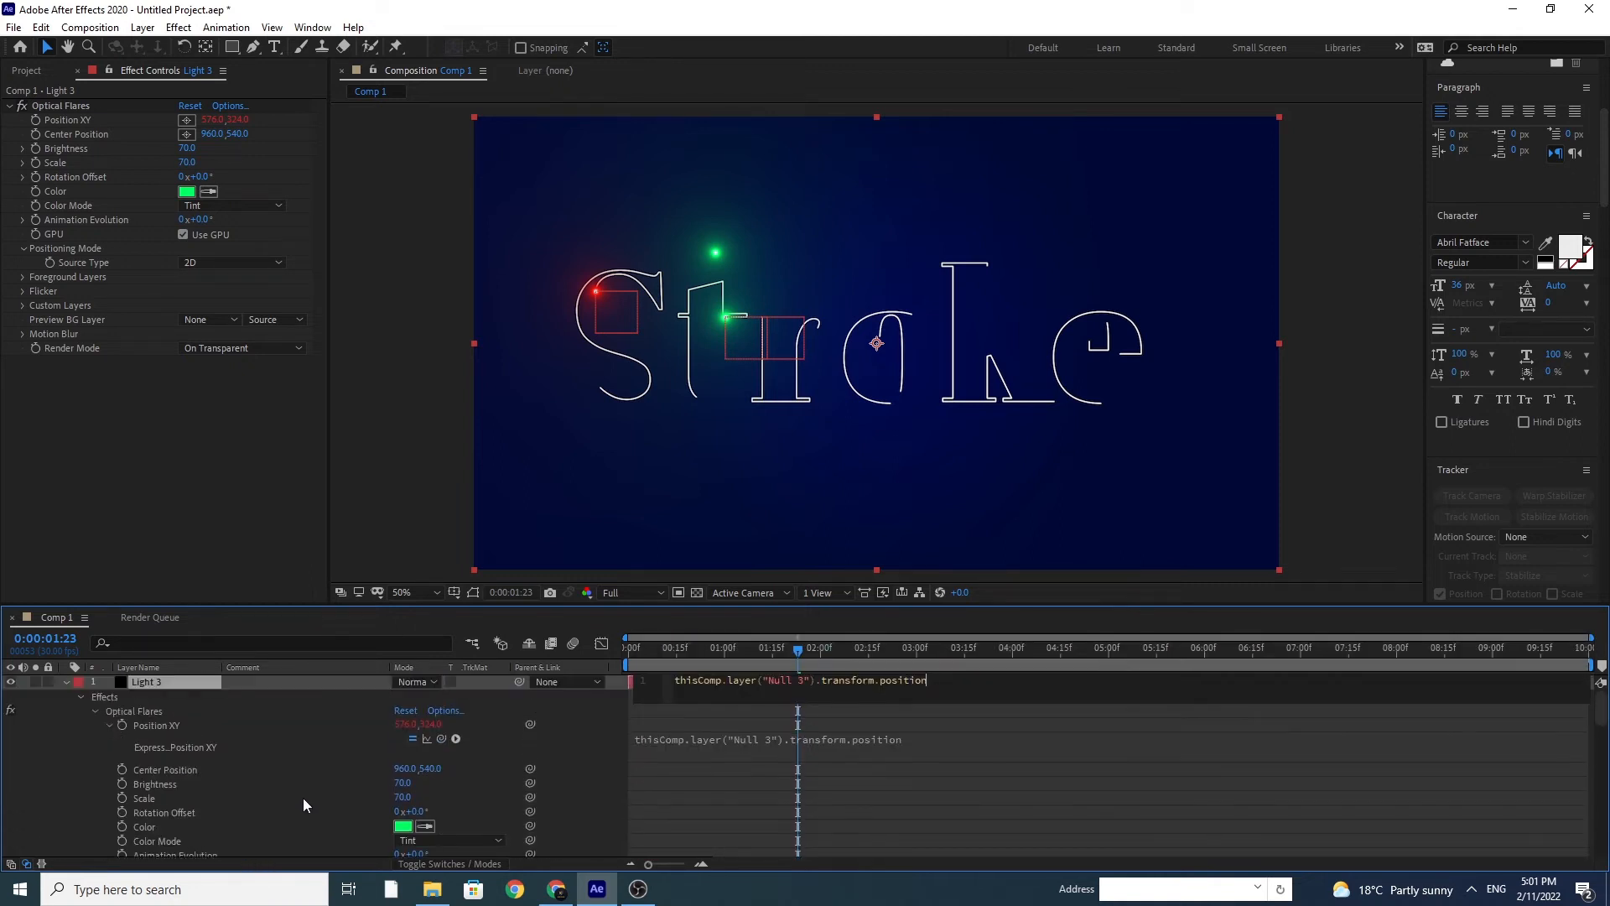
click(139, 688)
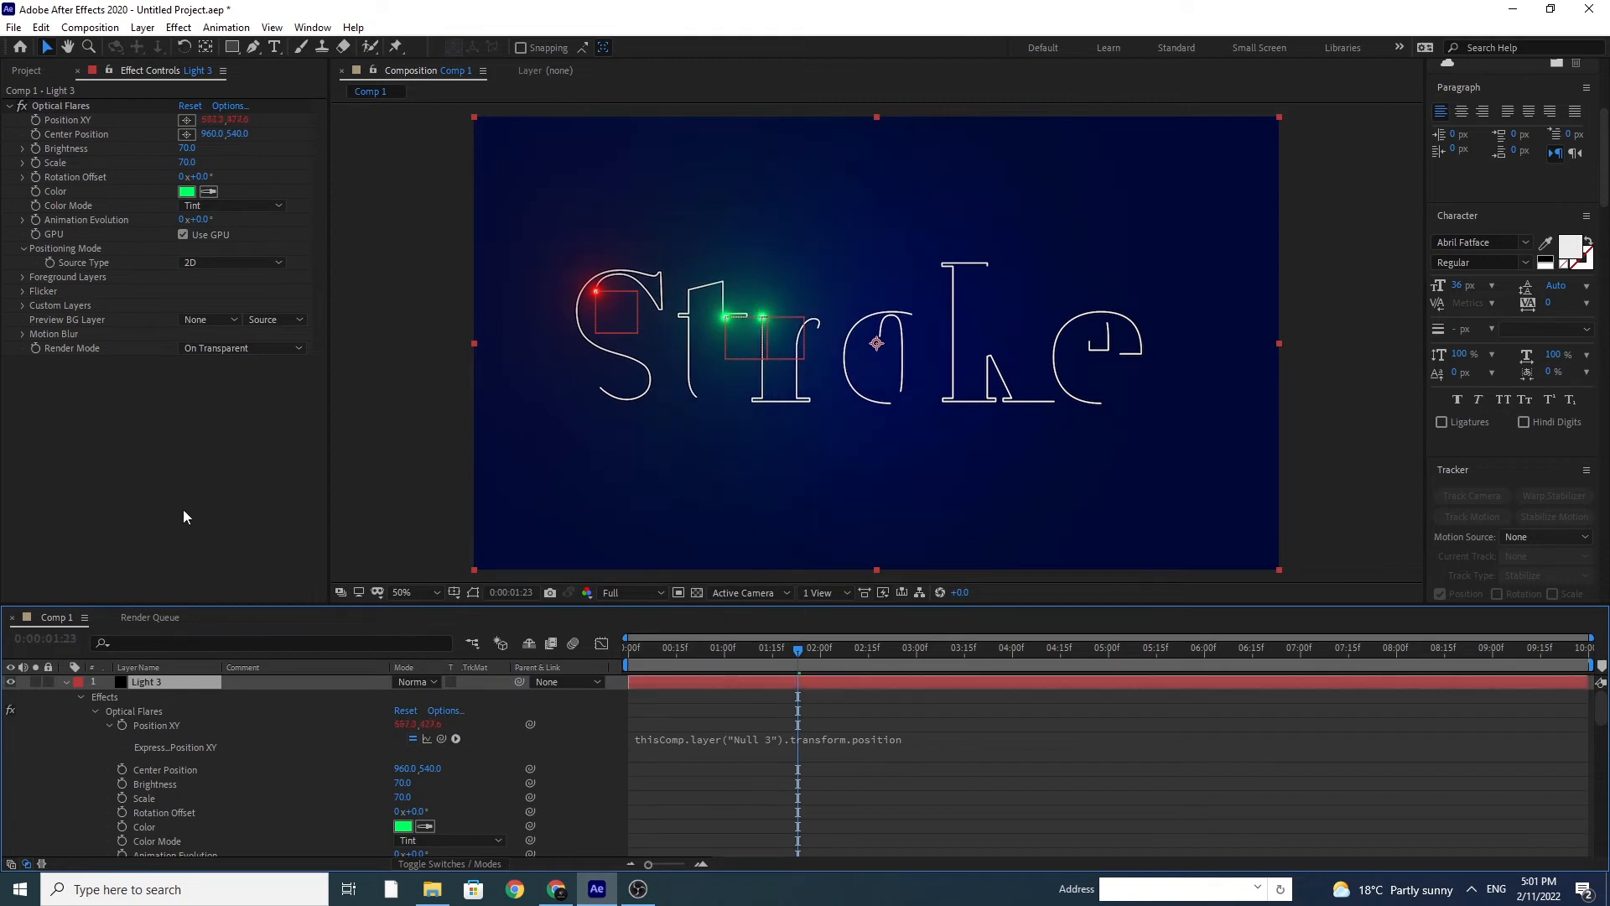
Step: Set Light 3's Optical Flares color to yellow, and collapse the Light 3 and Null 3 layers
click(186, 193)
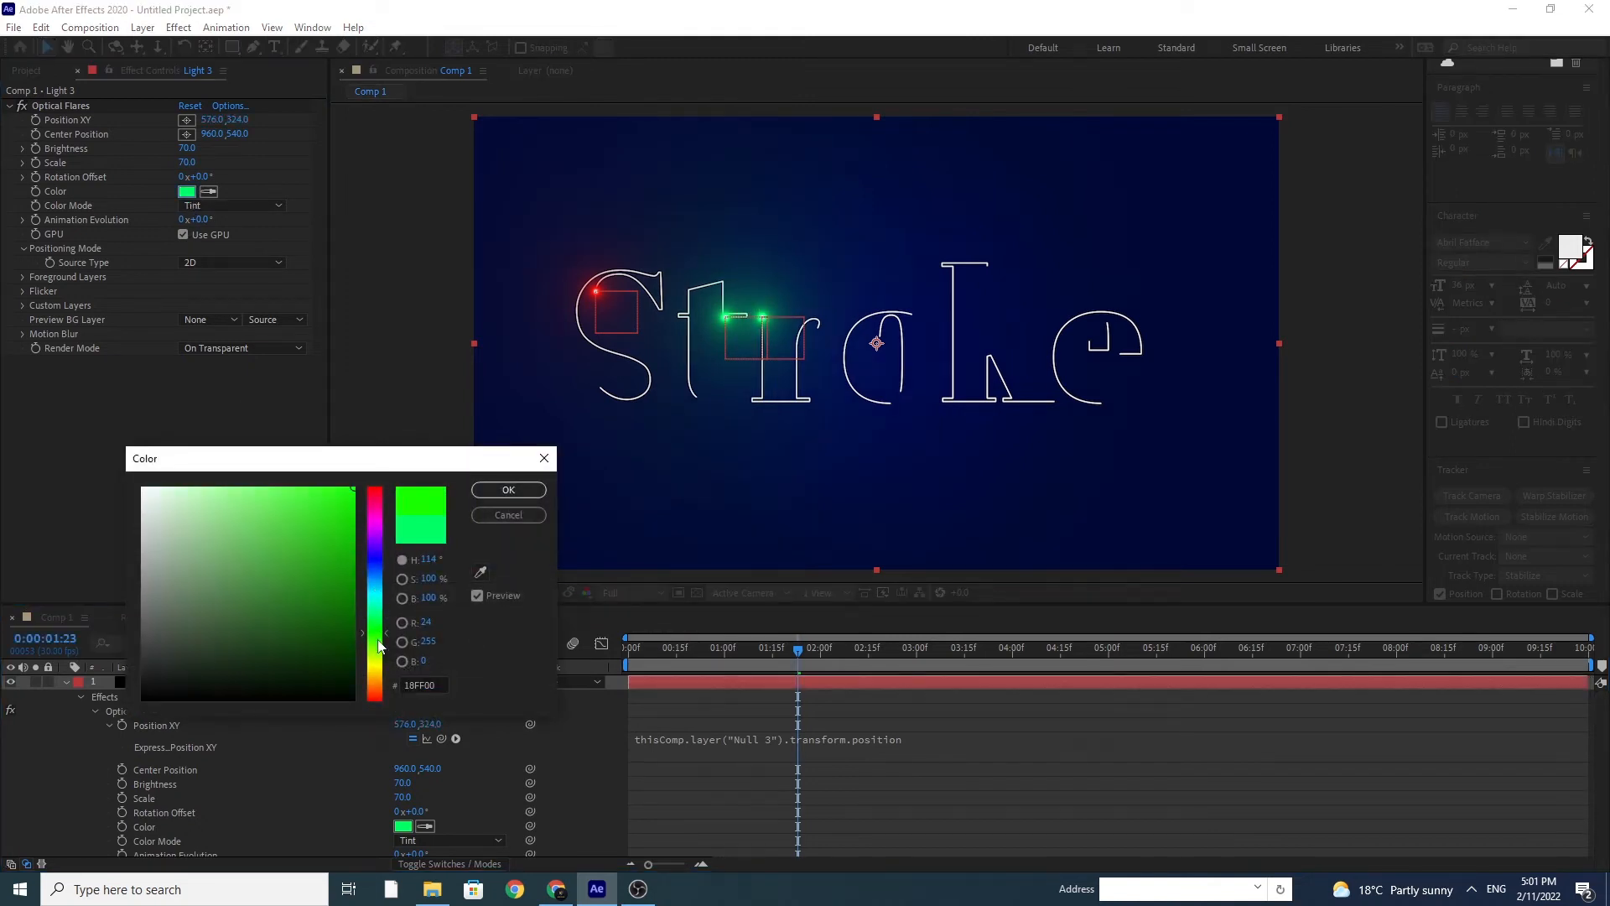
click(378, 670)
click(508, 489)
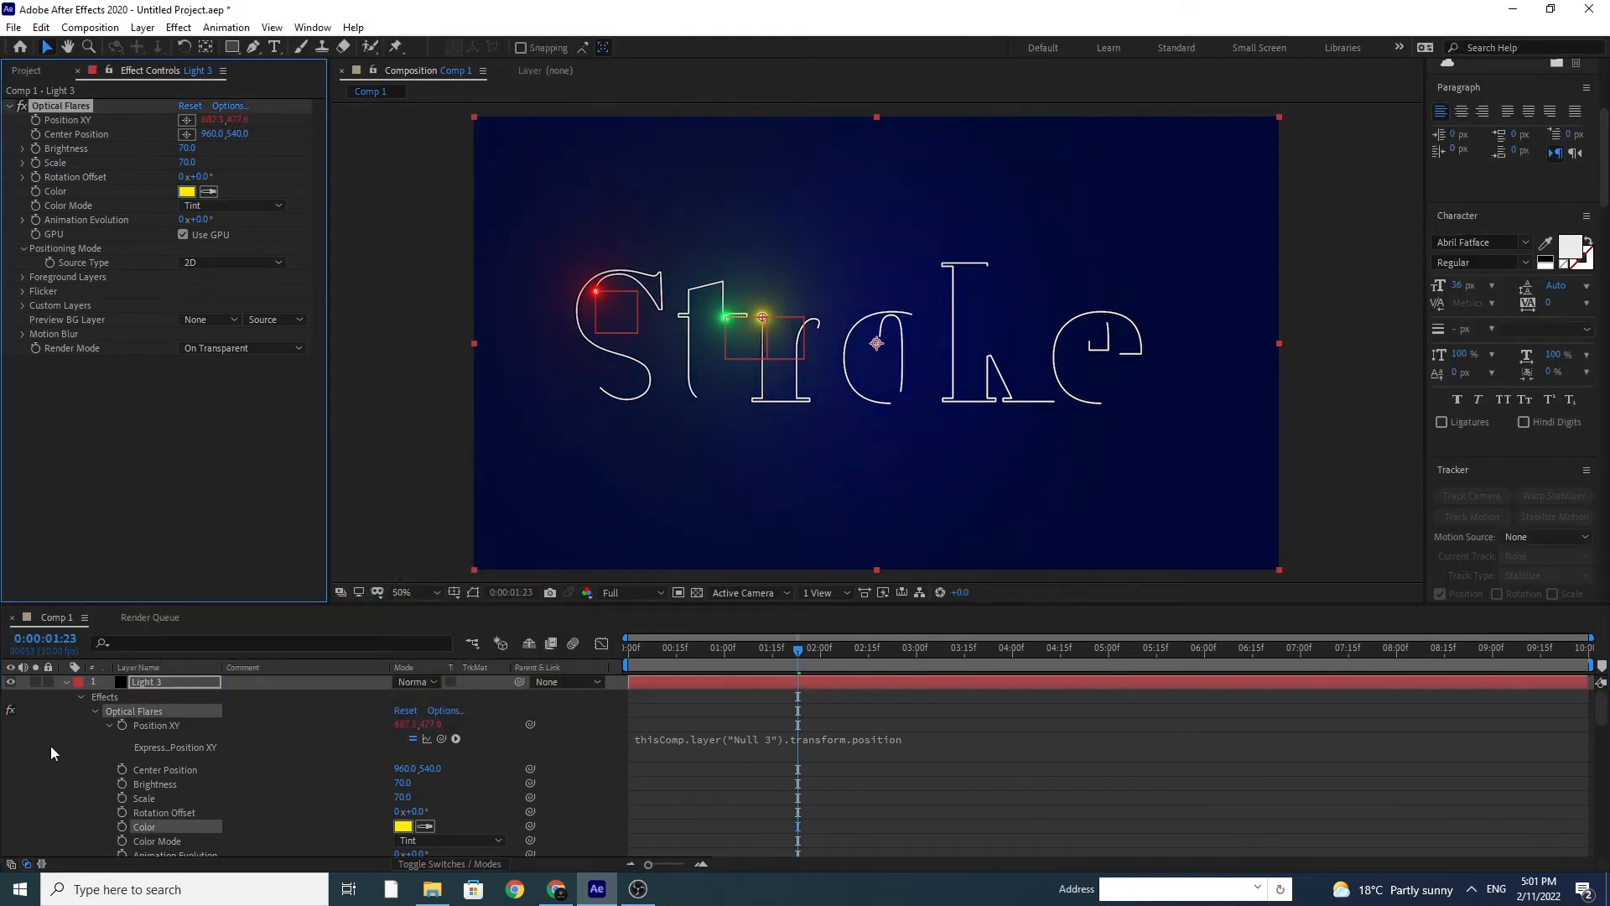
click(67, 682)
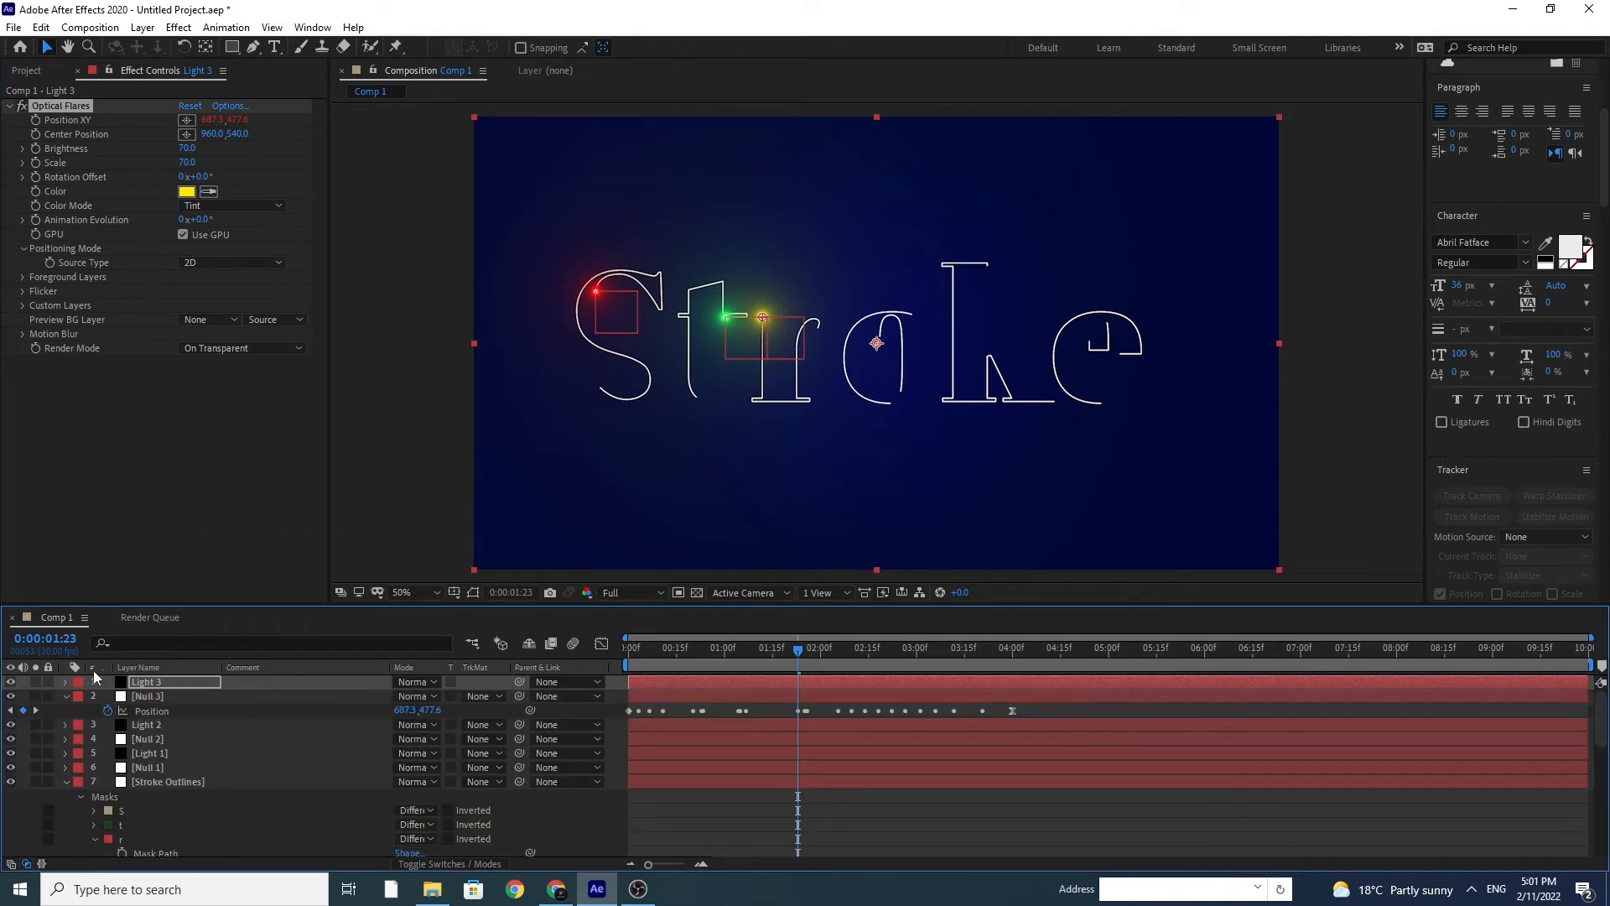
click(67, 698)
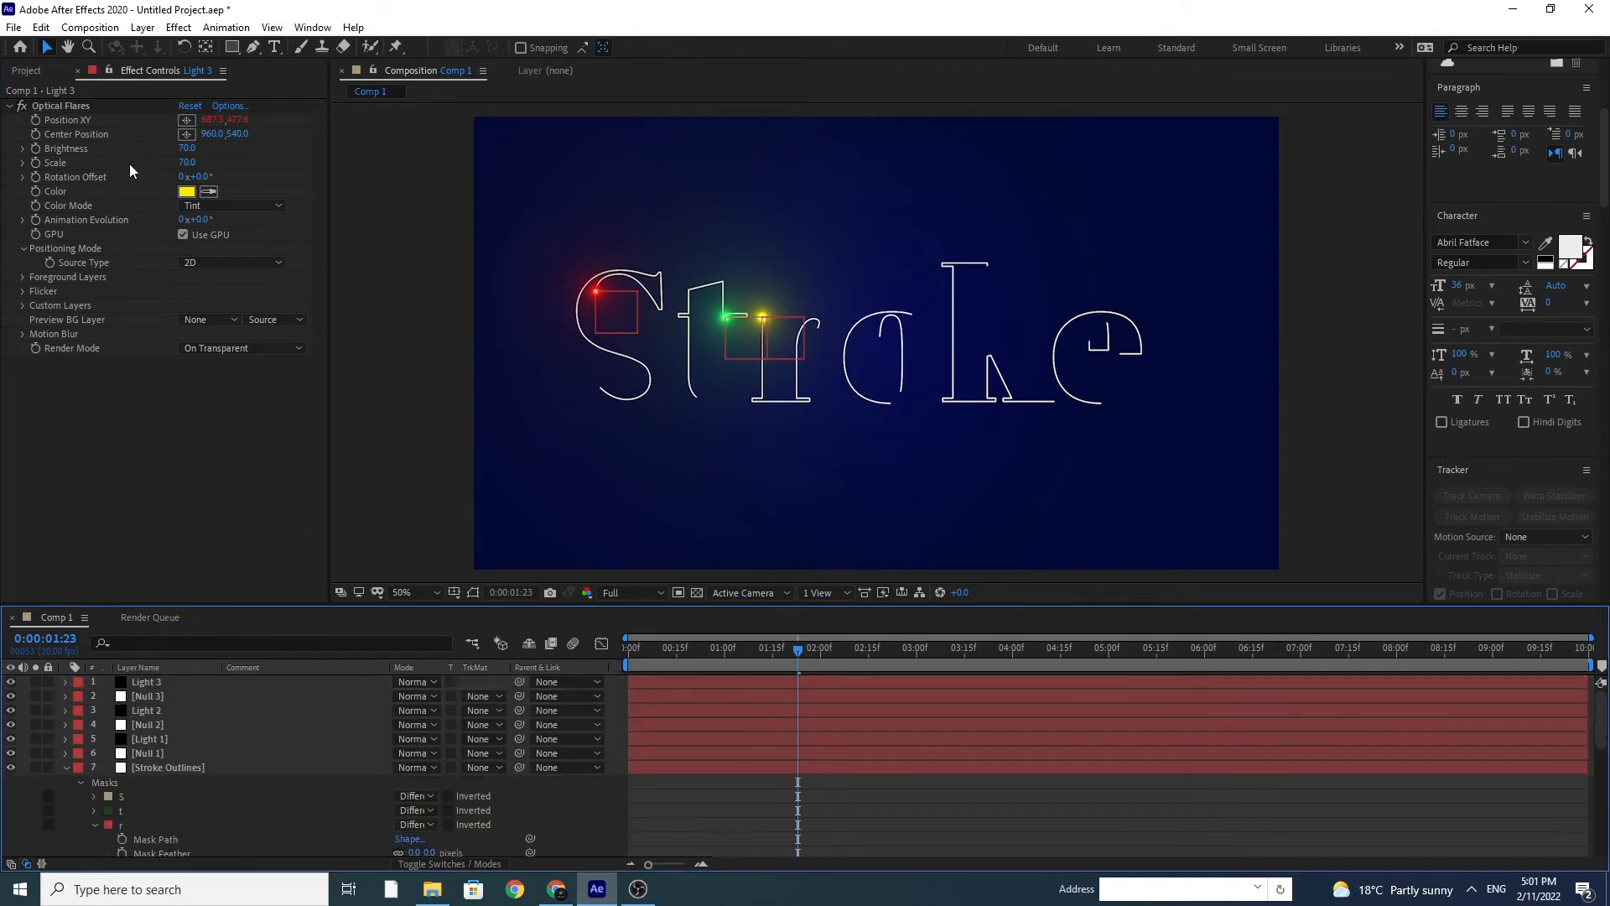
Step: Add another null object above Light 3 for the letter o
click(144, 28)
mouse_move(172, 48)
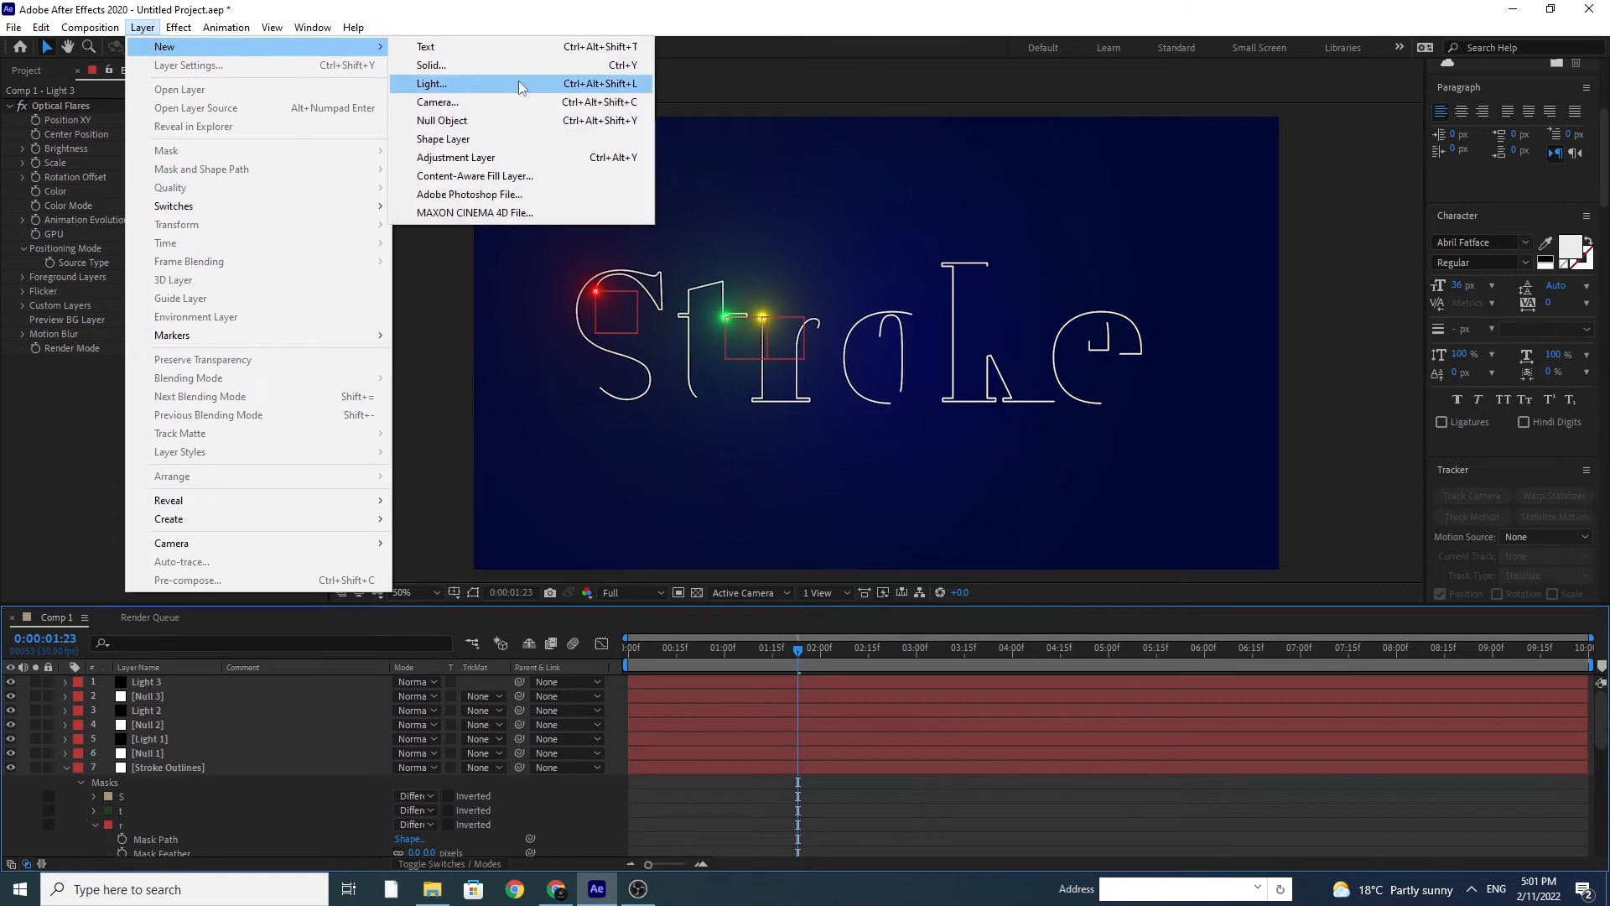
click(521, 121)
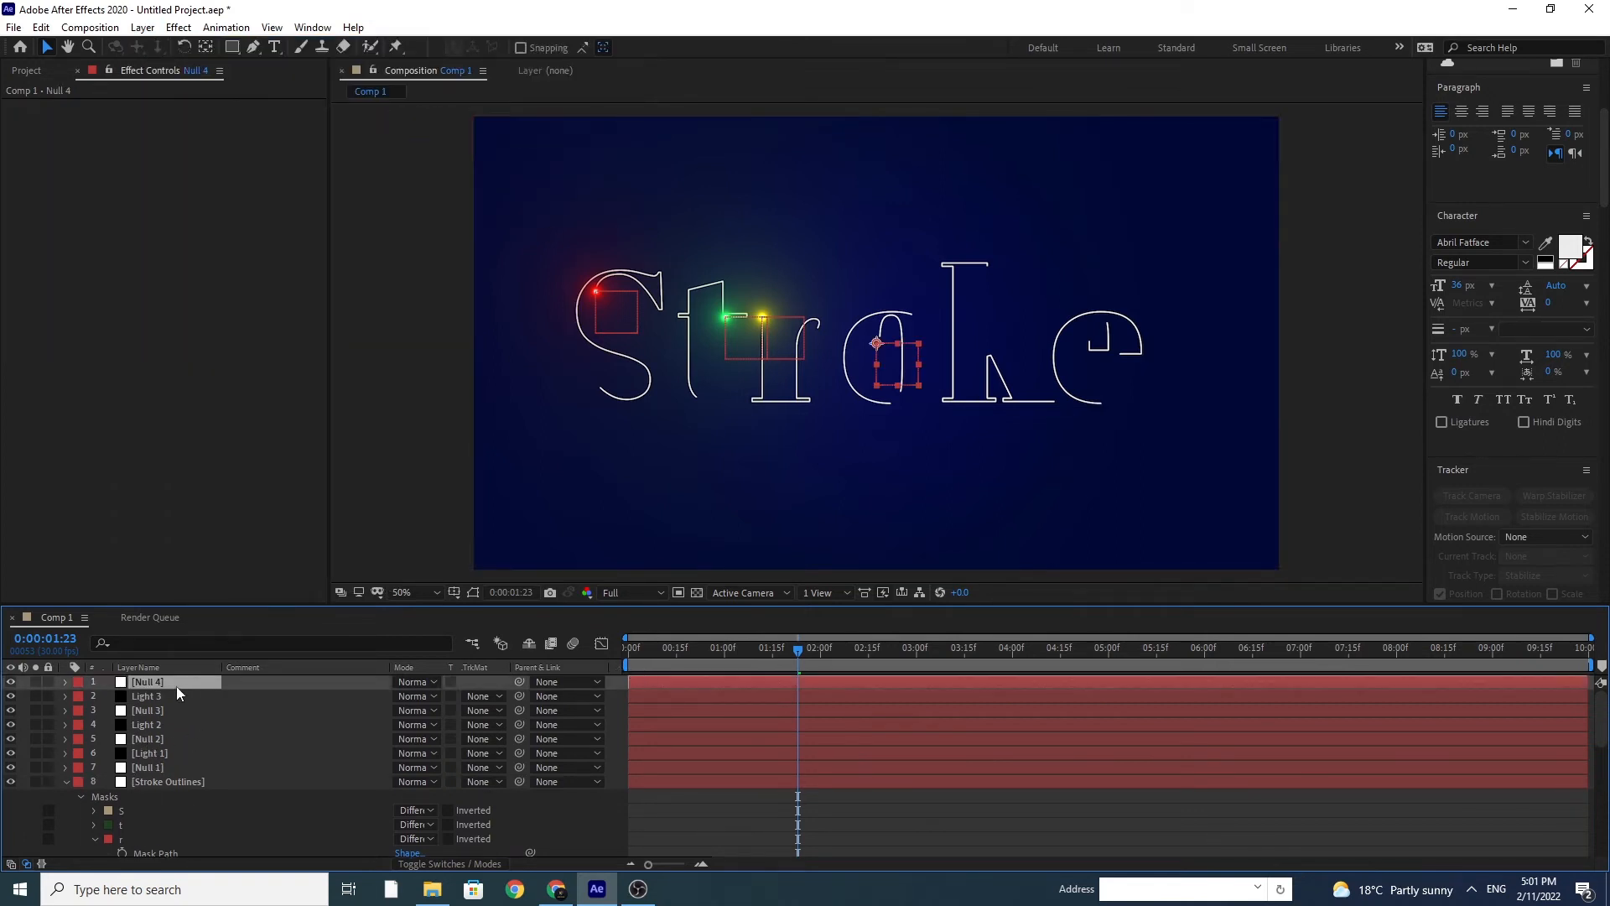
Step: Copy the first o mask's path from Stroke Outlines and paste it into Null 4's Position at 0:00
scroll(171, 705, down, 3)
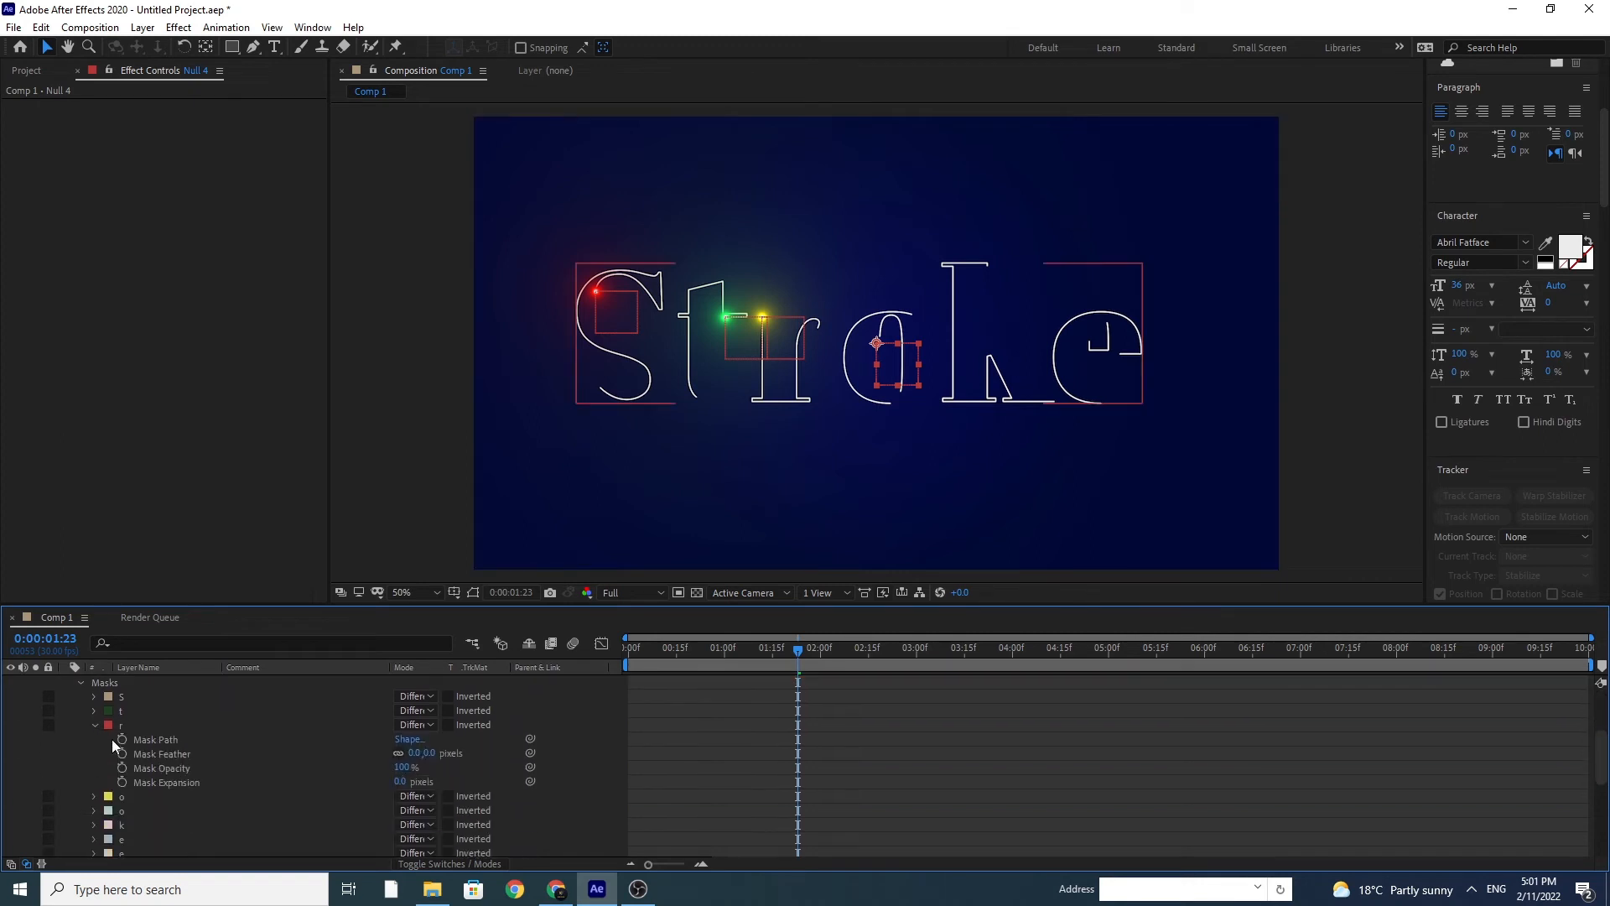
click(93, 726)
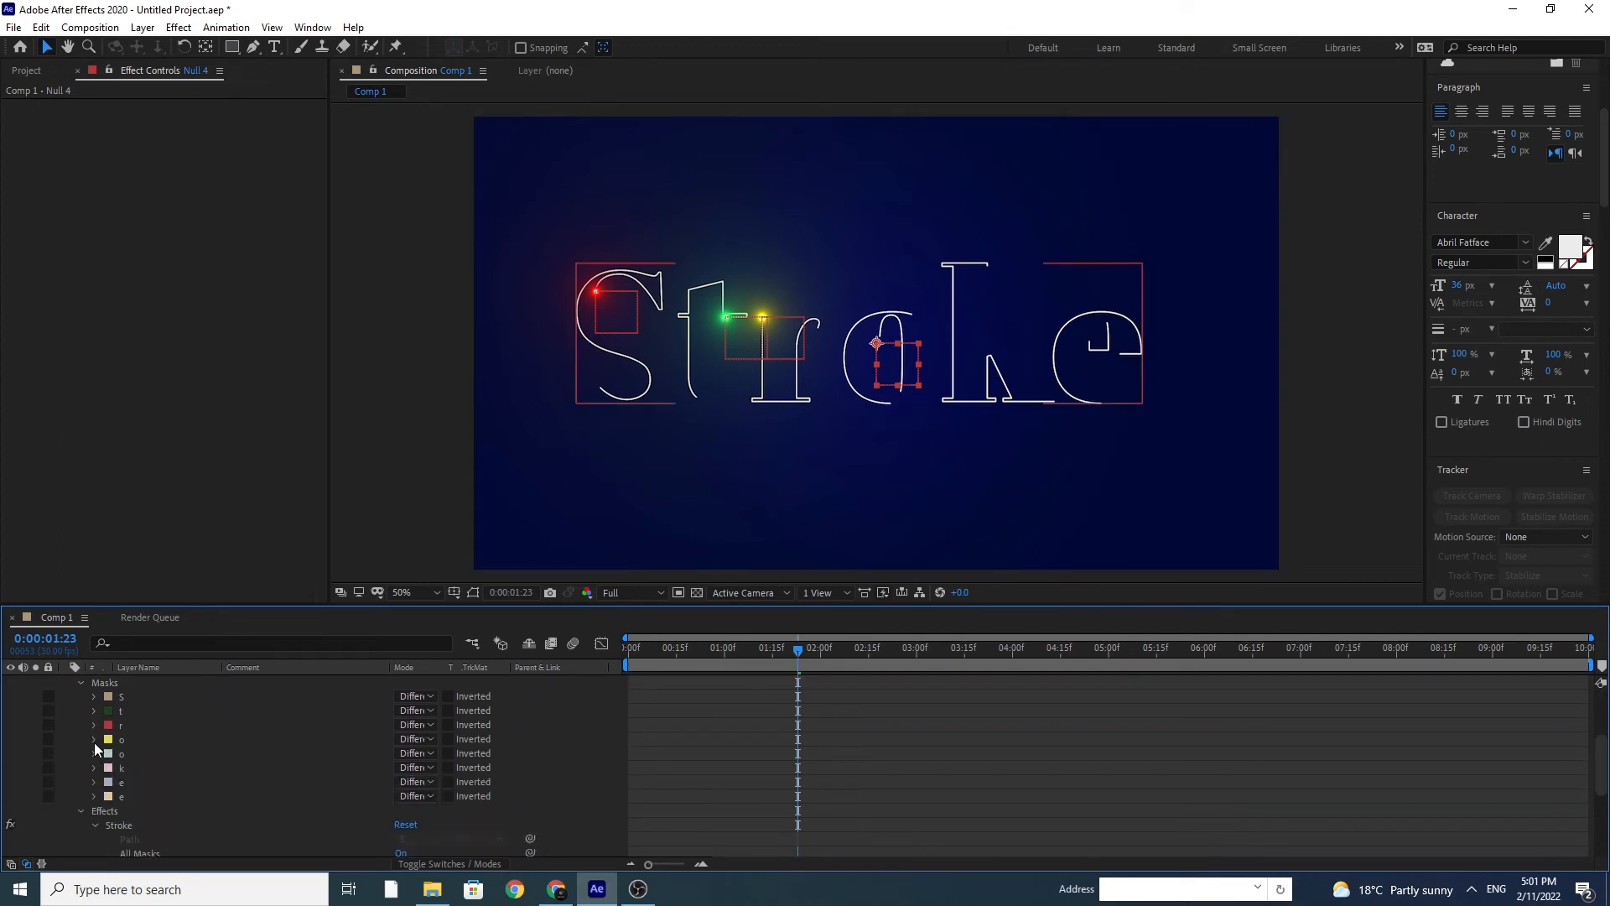
click(94, 741)
click(155, 754)
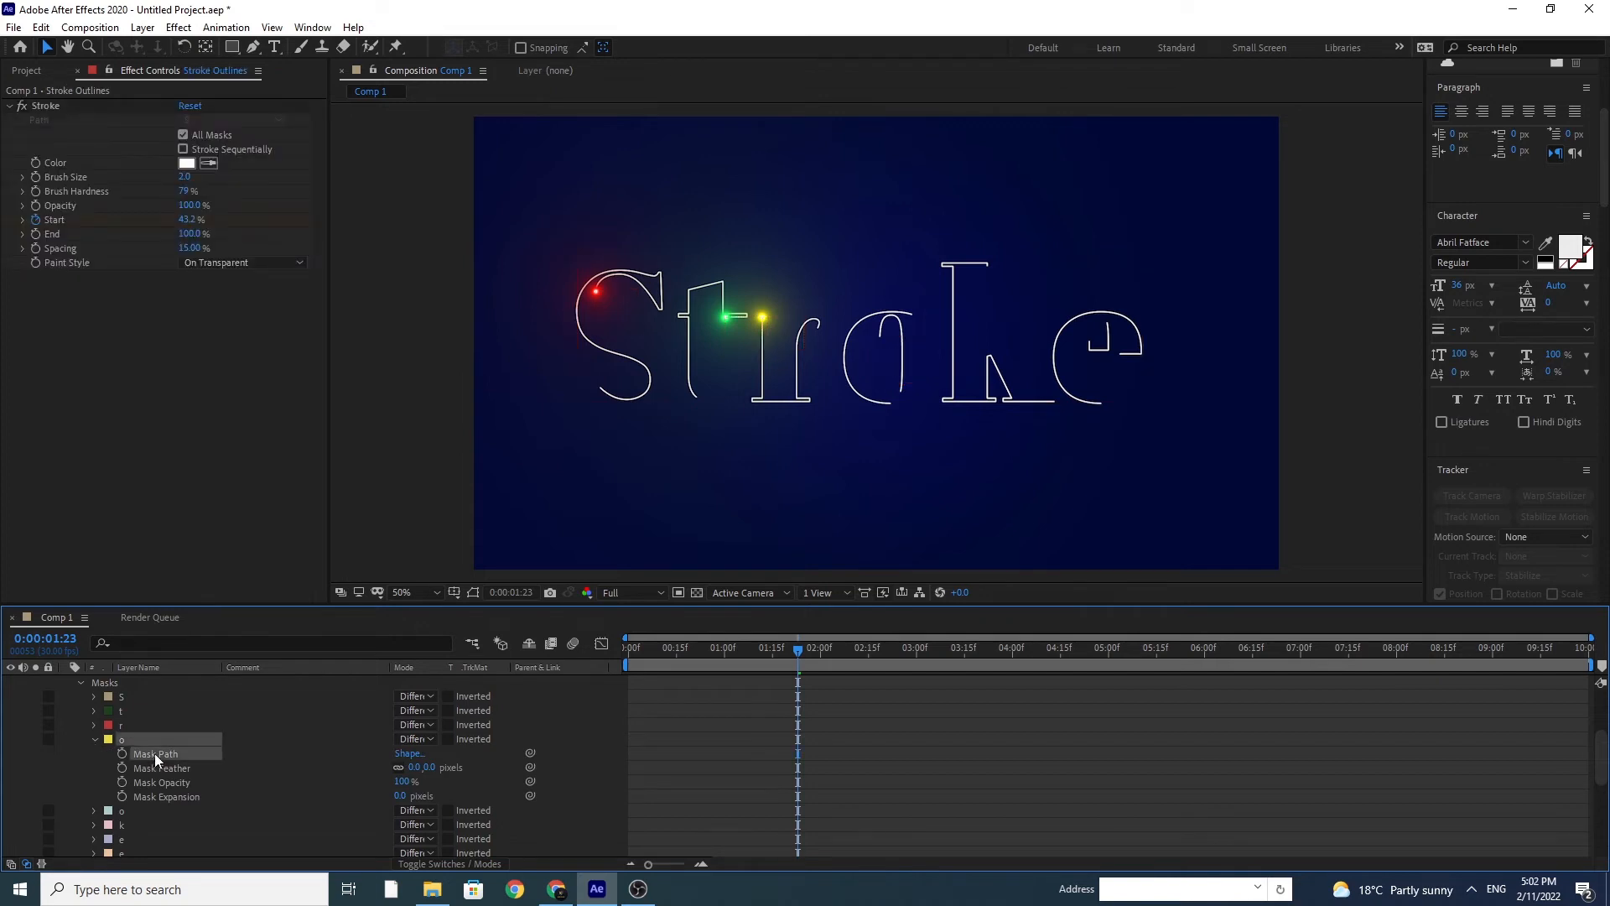
scroll(155, 753, up, 3)
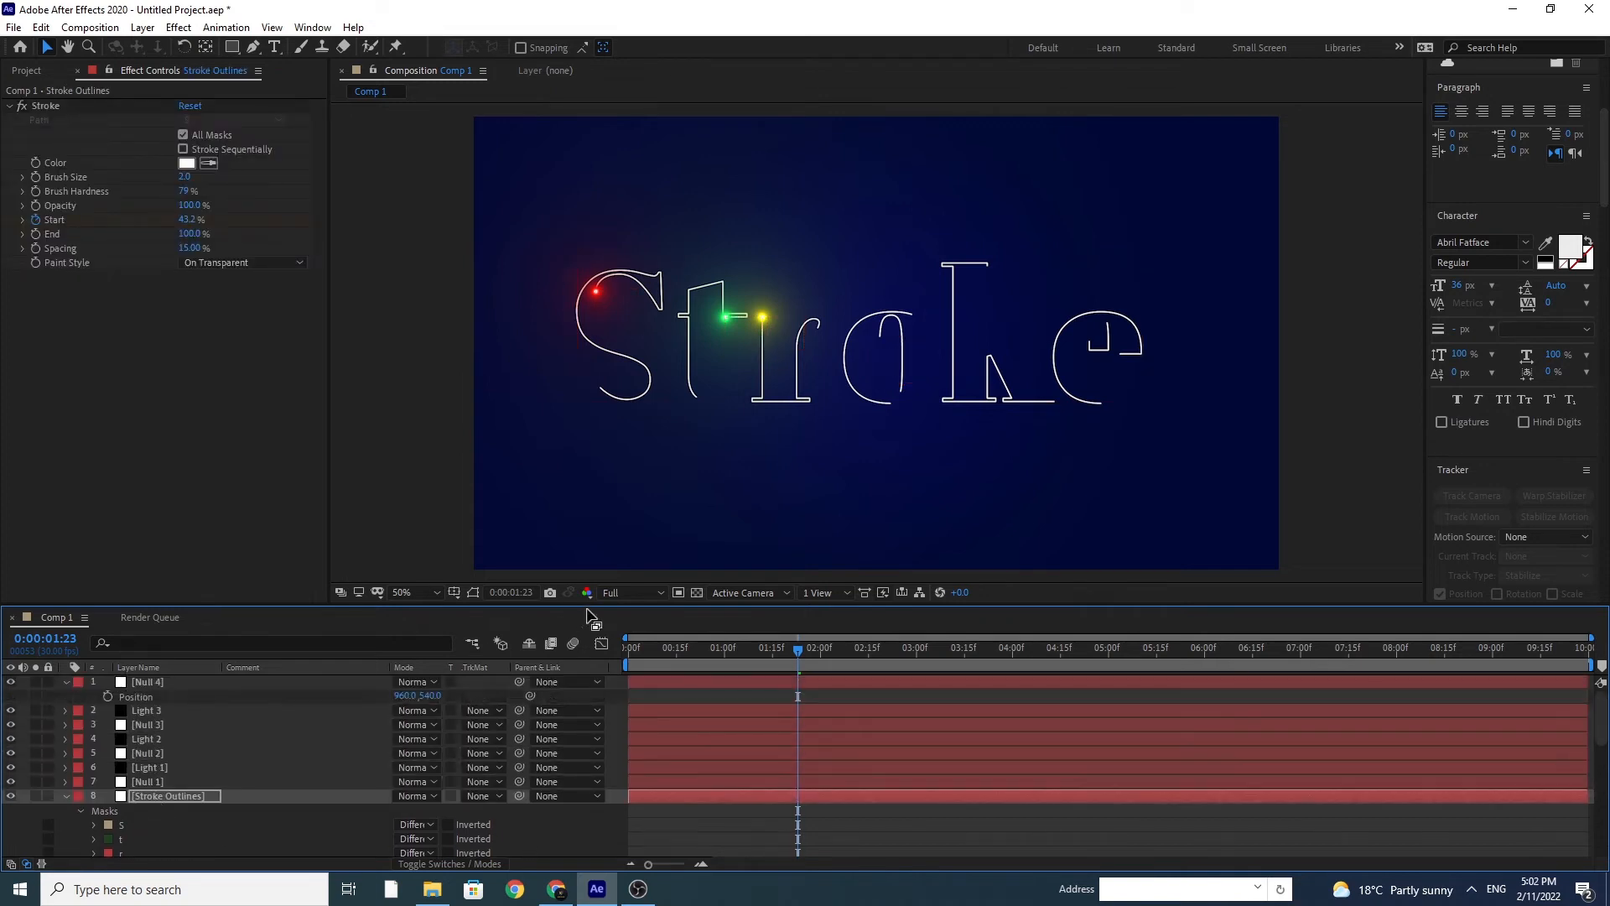
drag(642, 651, 604, 655)
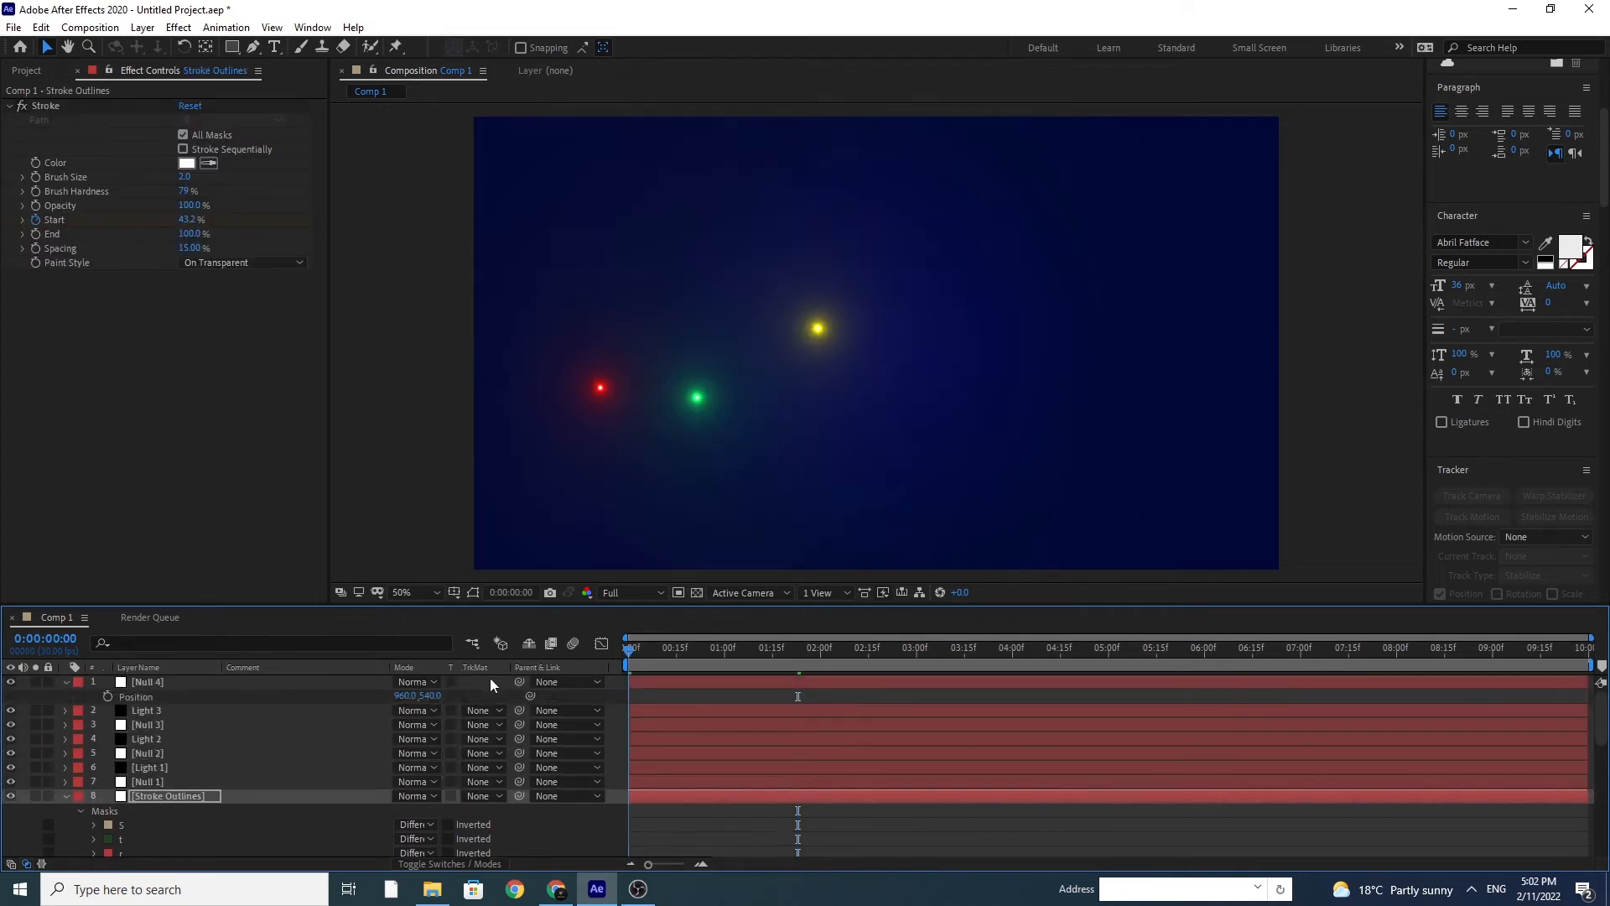
click(144, 695)
key(ctrl+v)
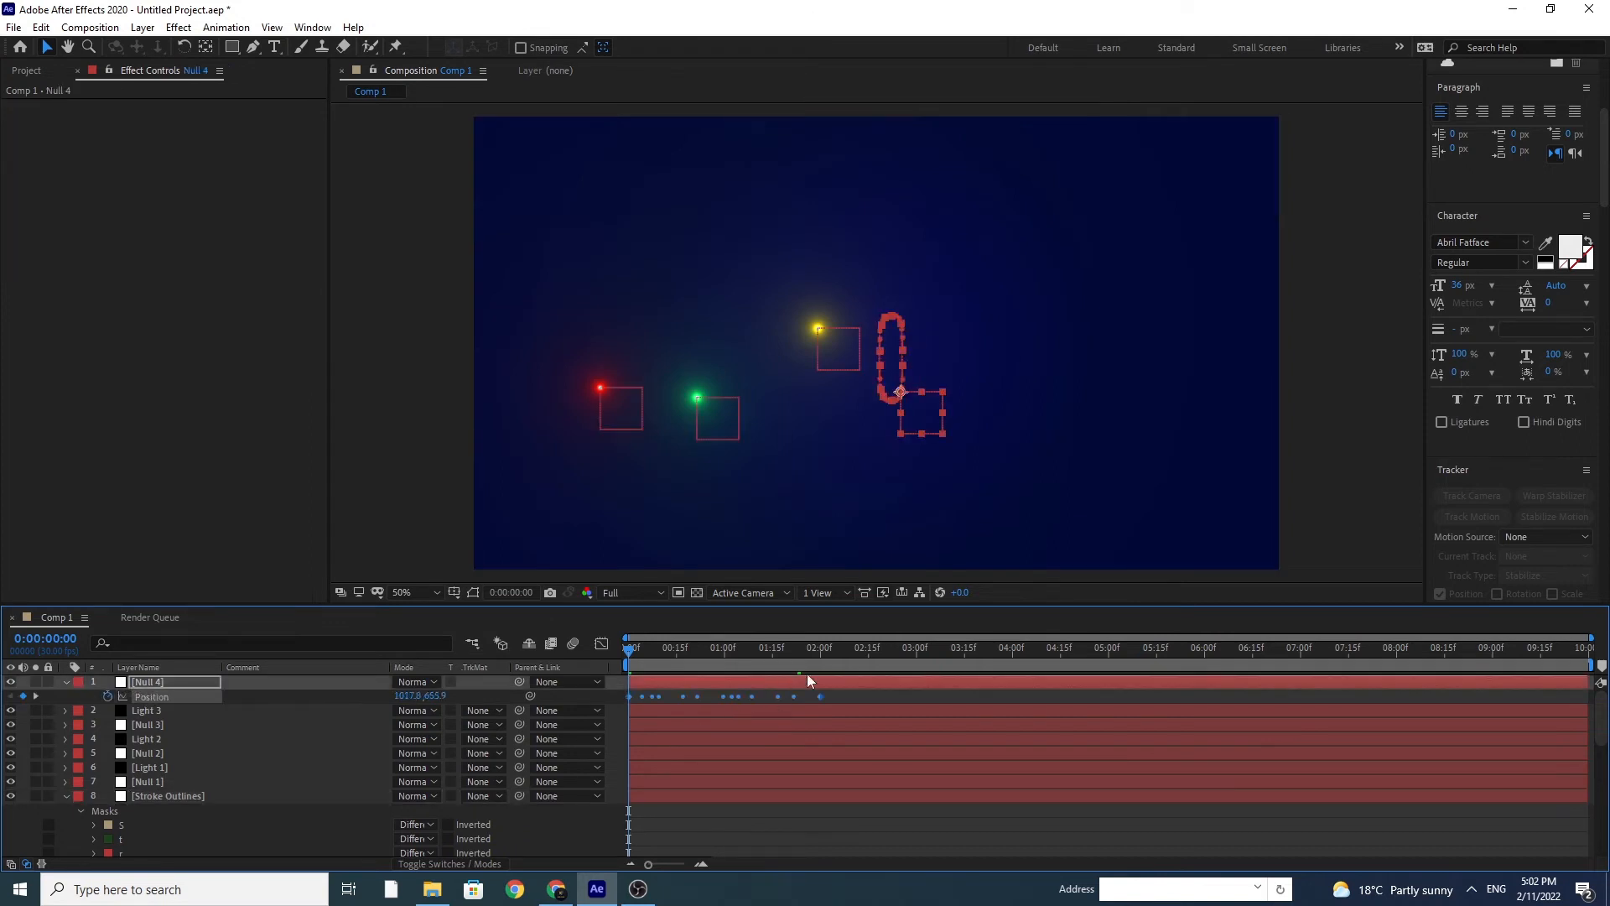
Step: Stretch Null 4's Position keyframes so they end at 4 seconds, time-reverse them and deselect them
click(1013, 654)
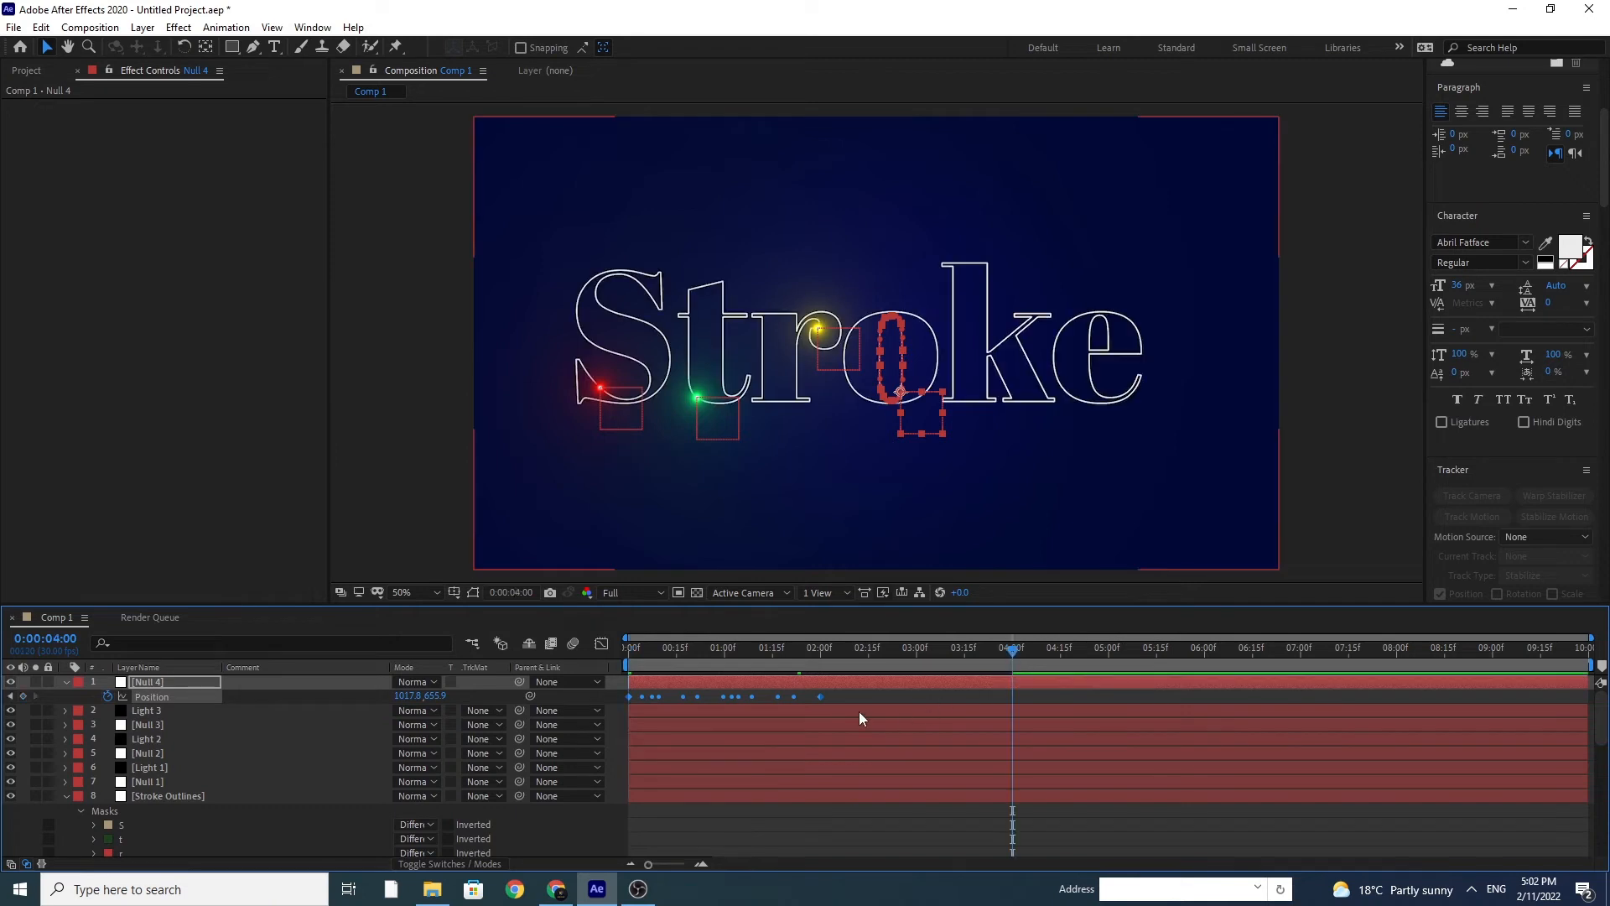
click(822, 698)
drag(821, 697, 644, 705)
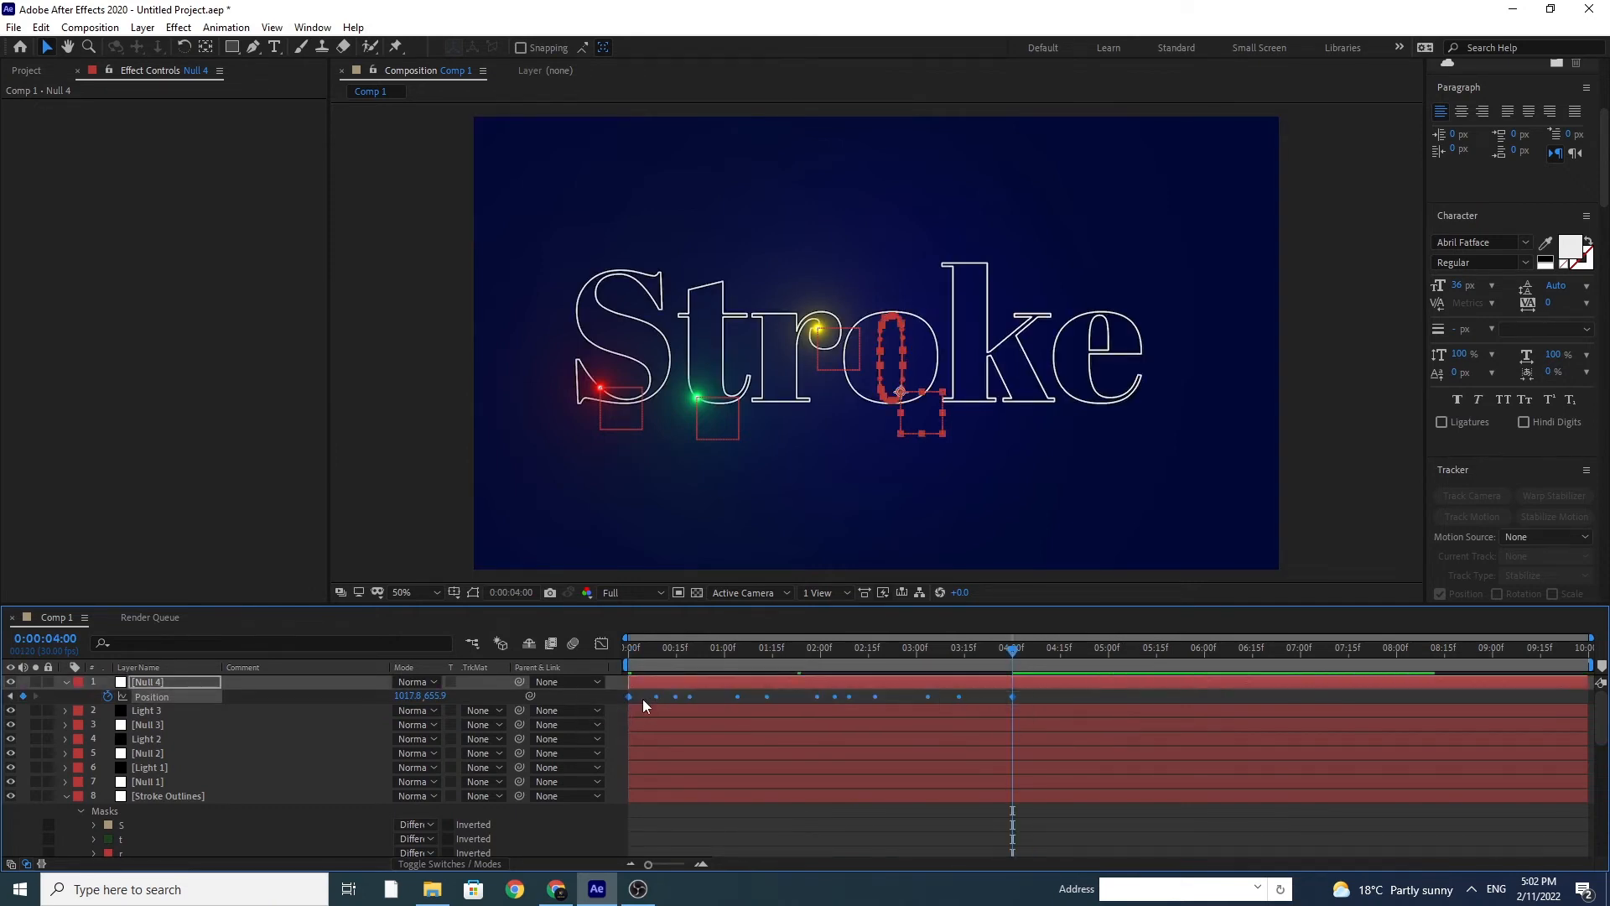
right_click(629, 696)
mouse_move(738, 682)
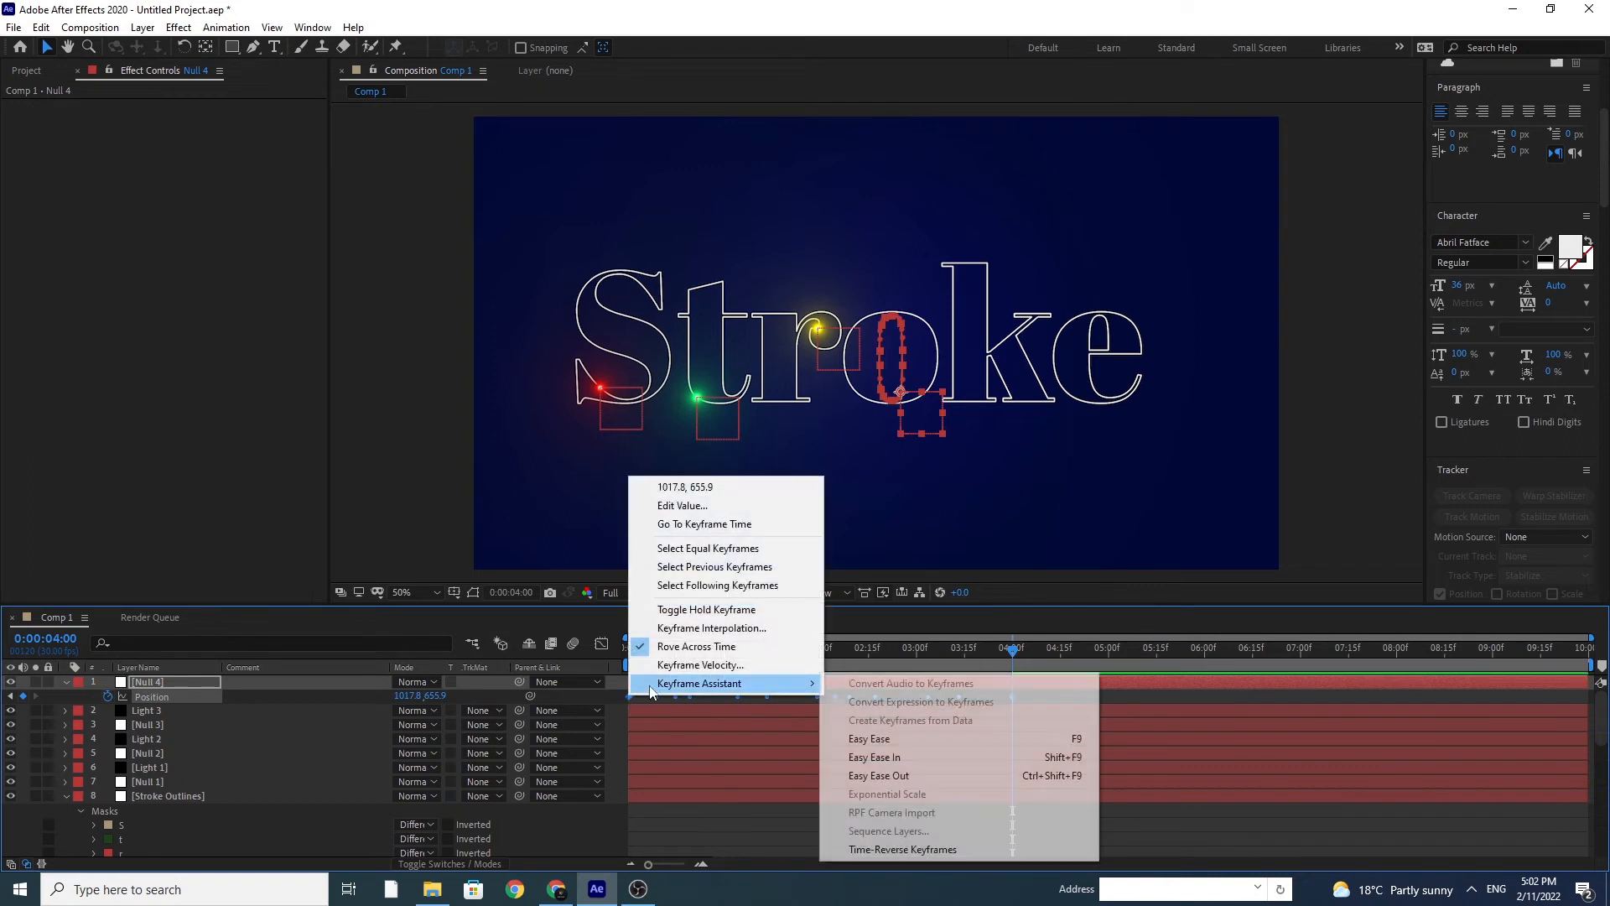
click(923, 849)
click(1043, 698)
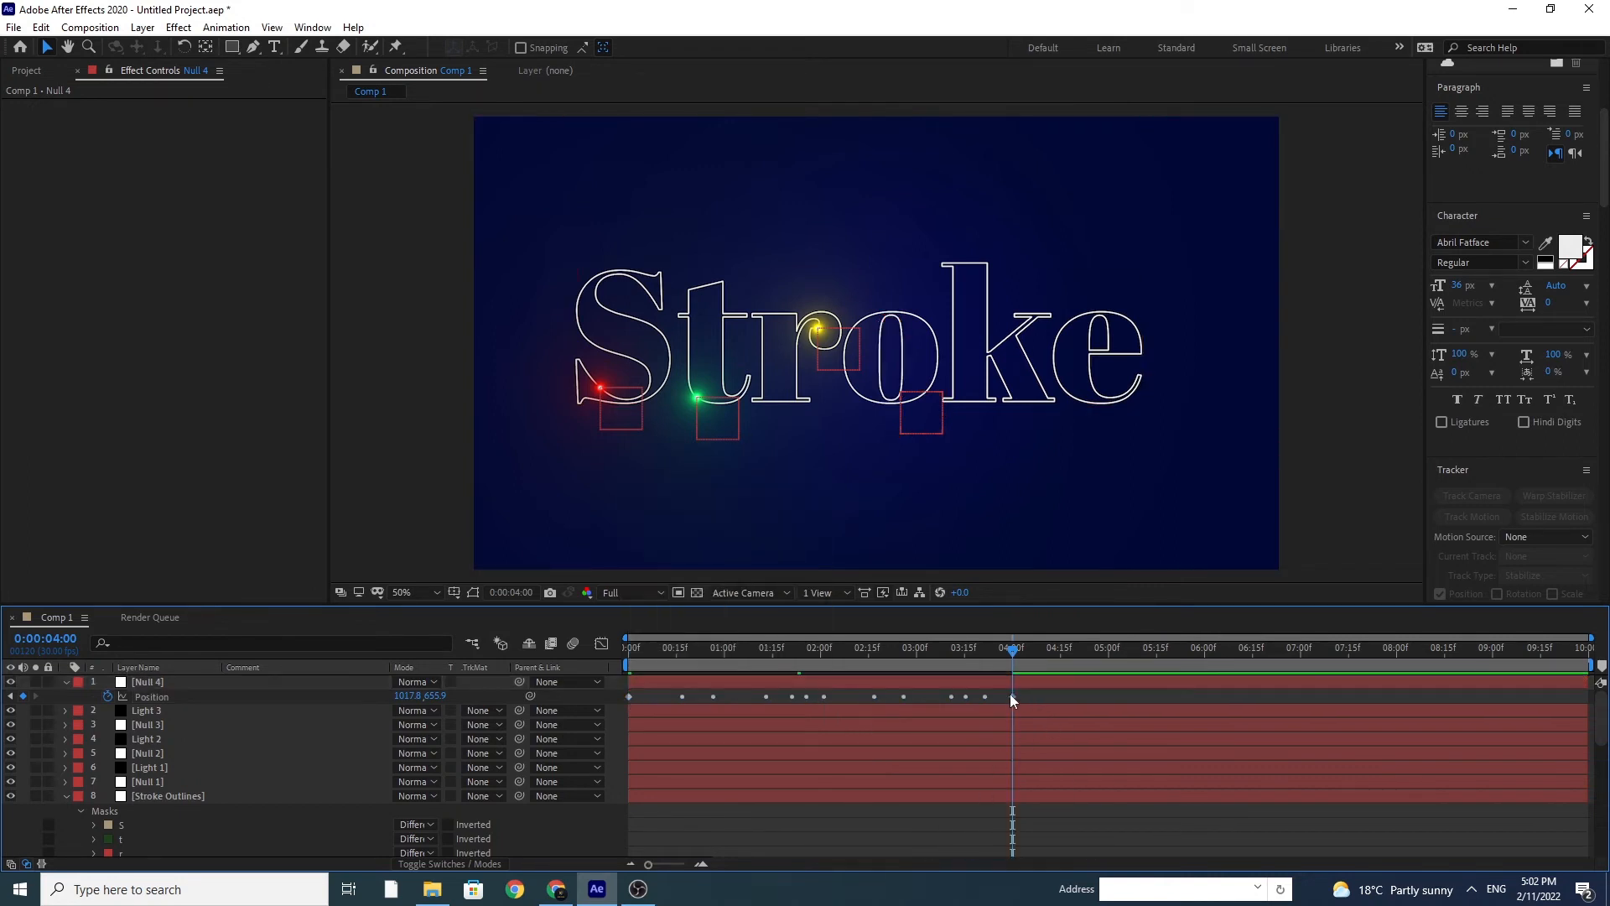
Step: Apply Easy Ease to Null 4's last Position keyframe at 4 seconds
click(1012, 697)
right_click(1013, 696)
mouse_move(1090, 683)
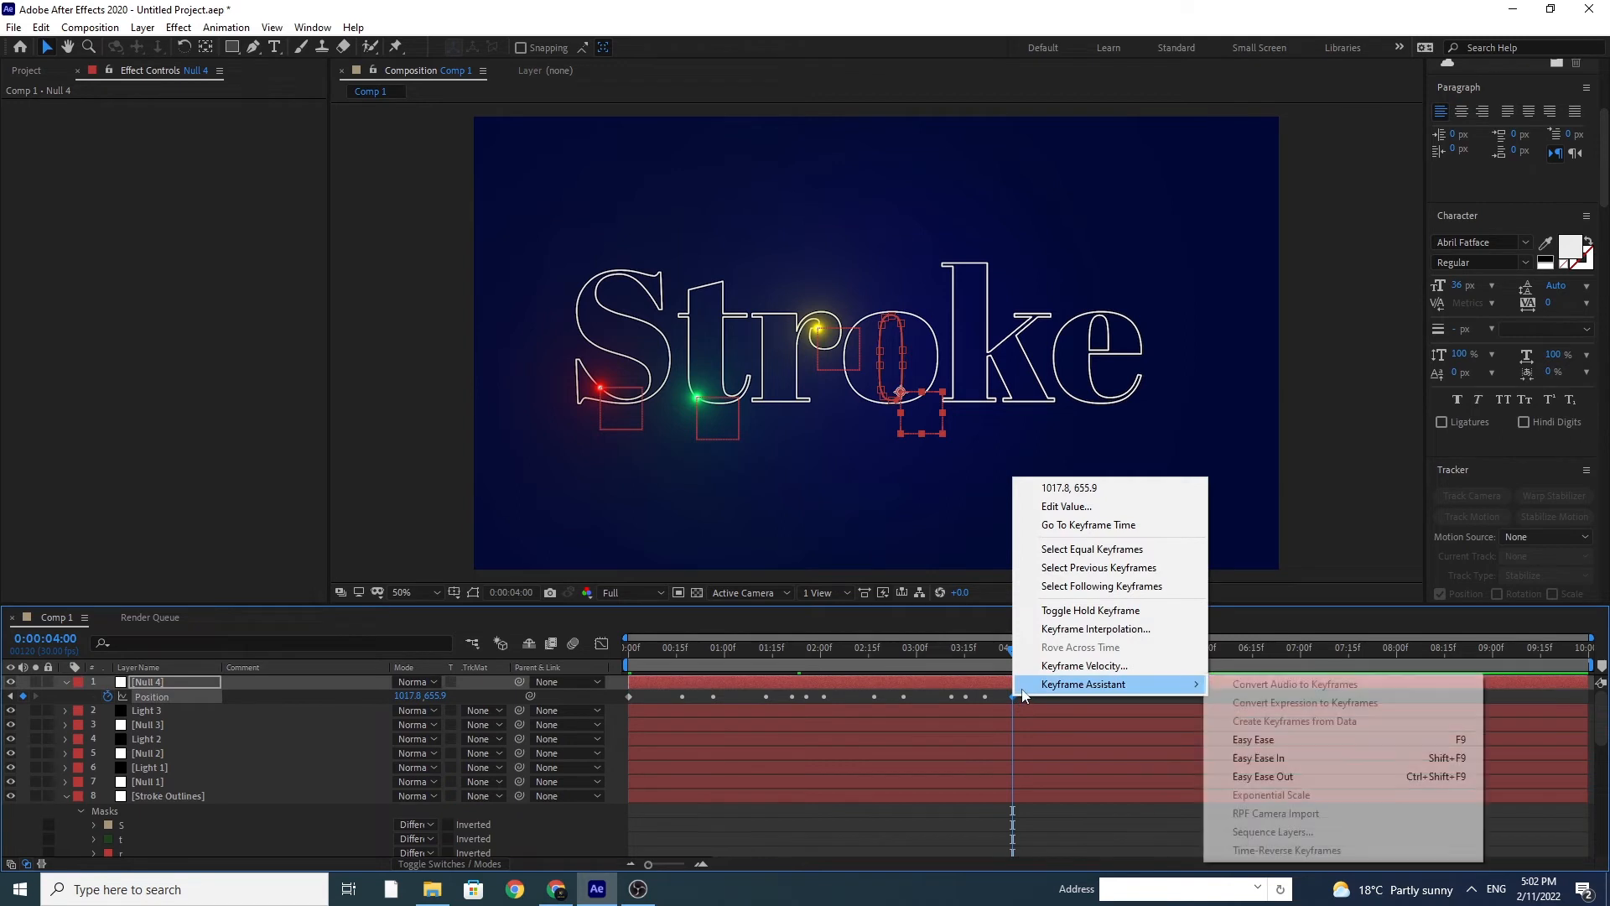
click(1223, 739)
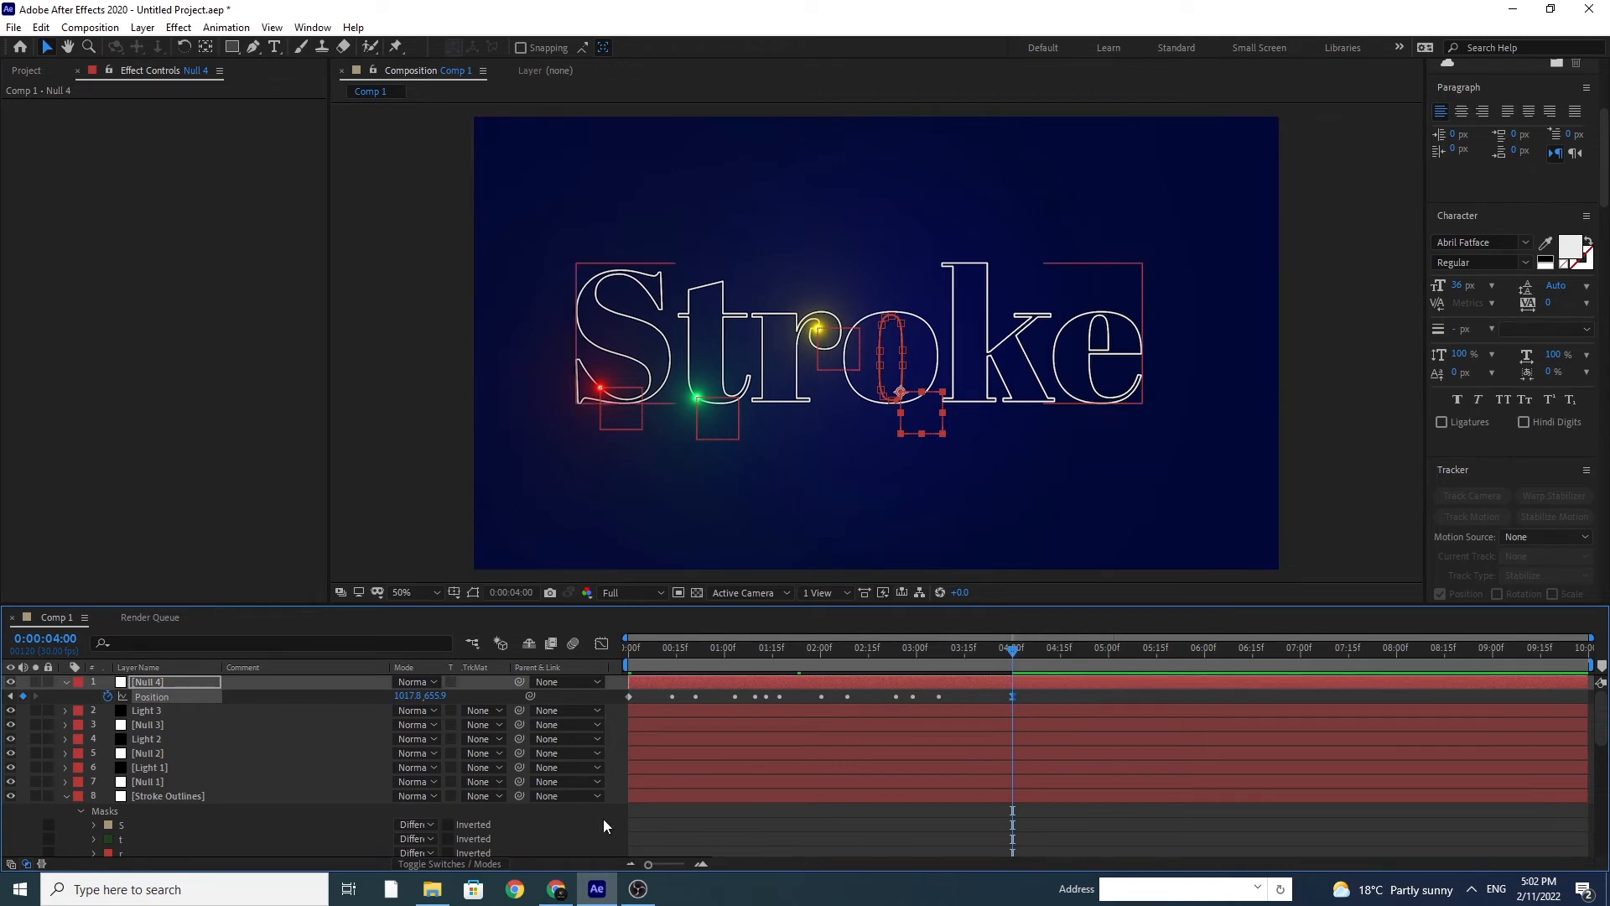
Step: Duplicate Light 3, move the copy above Null 4, and link its Optical Flares Position XY to Null 4's Position with an expression
click(153, 712)
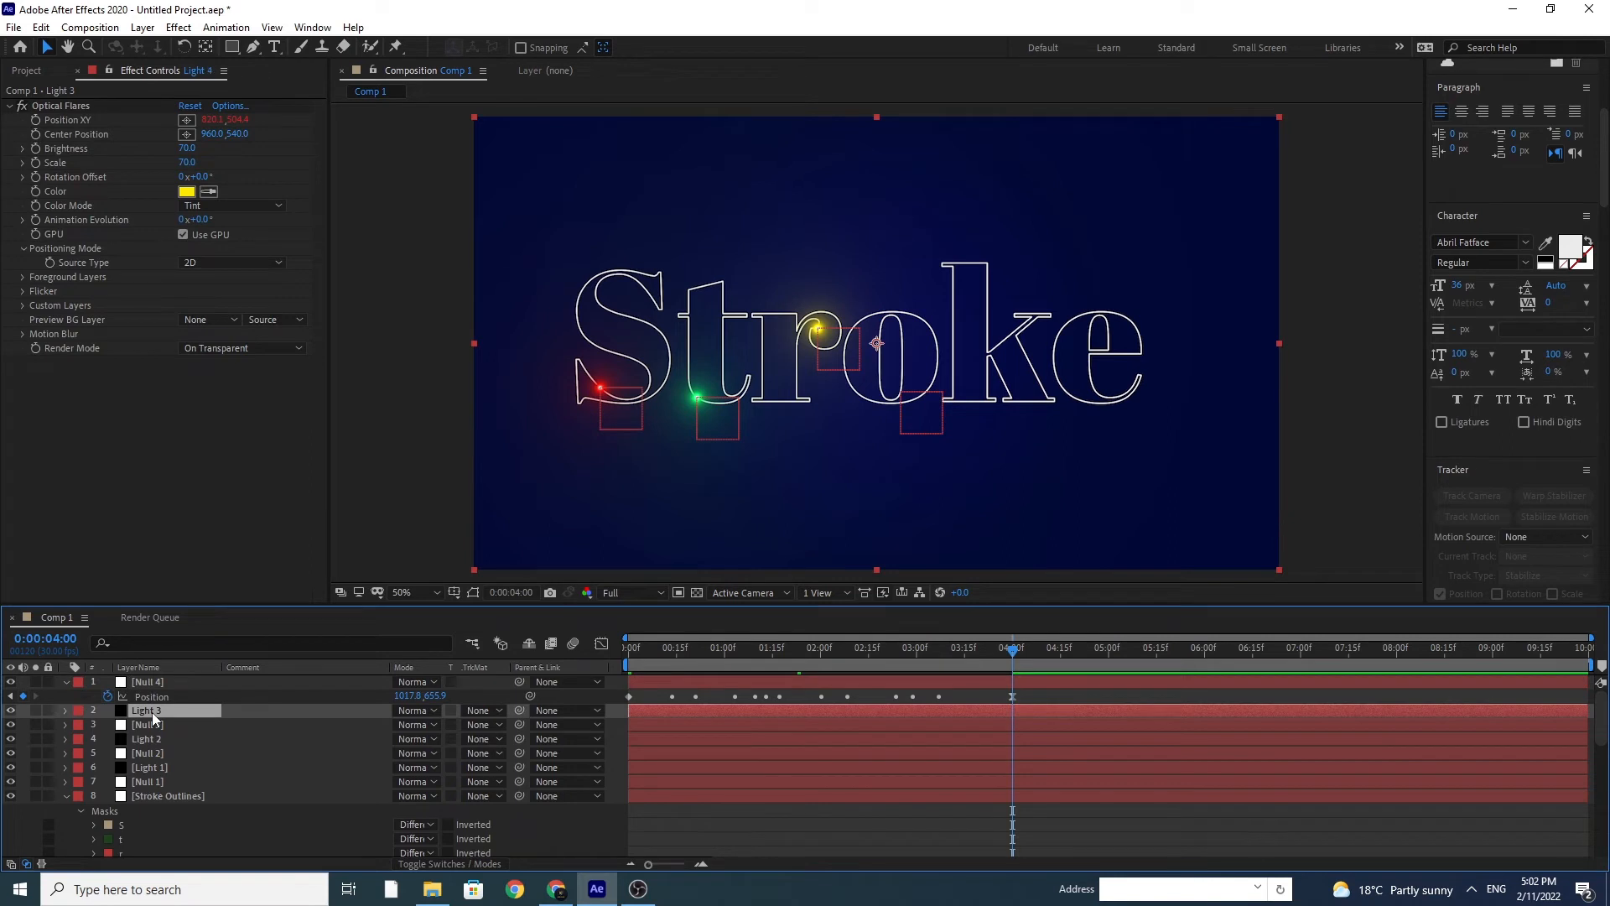
key(ctrl+d)
drag(152, 684, 149, 681)
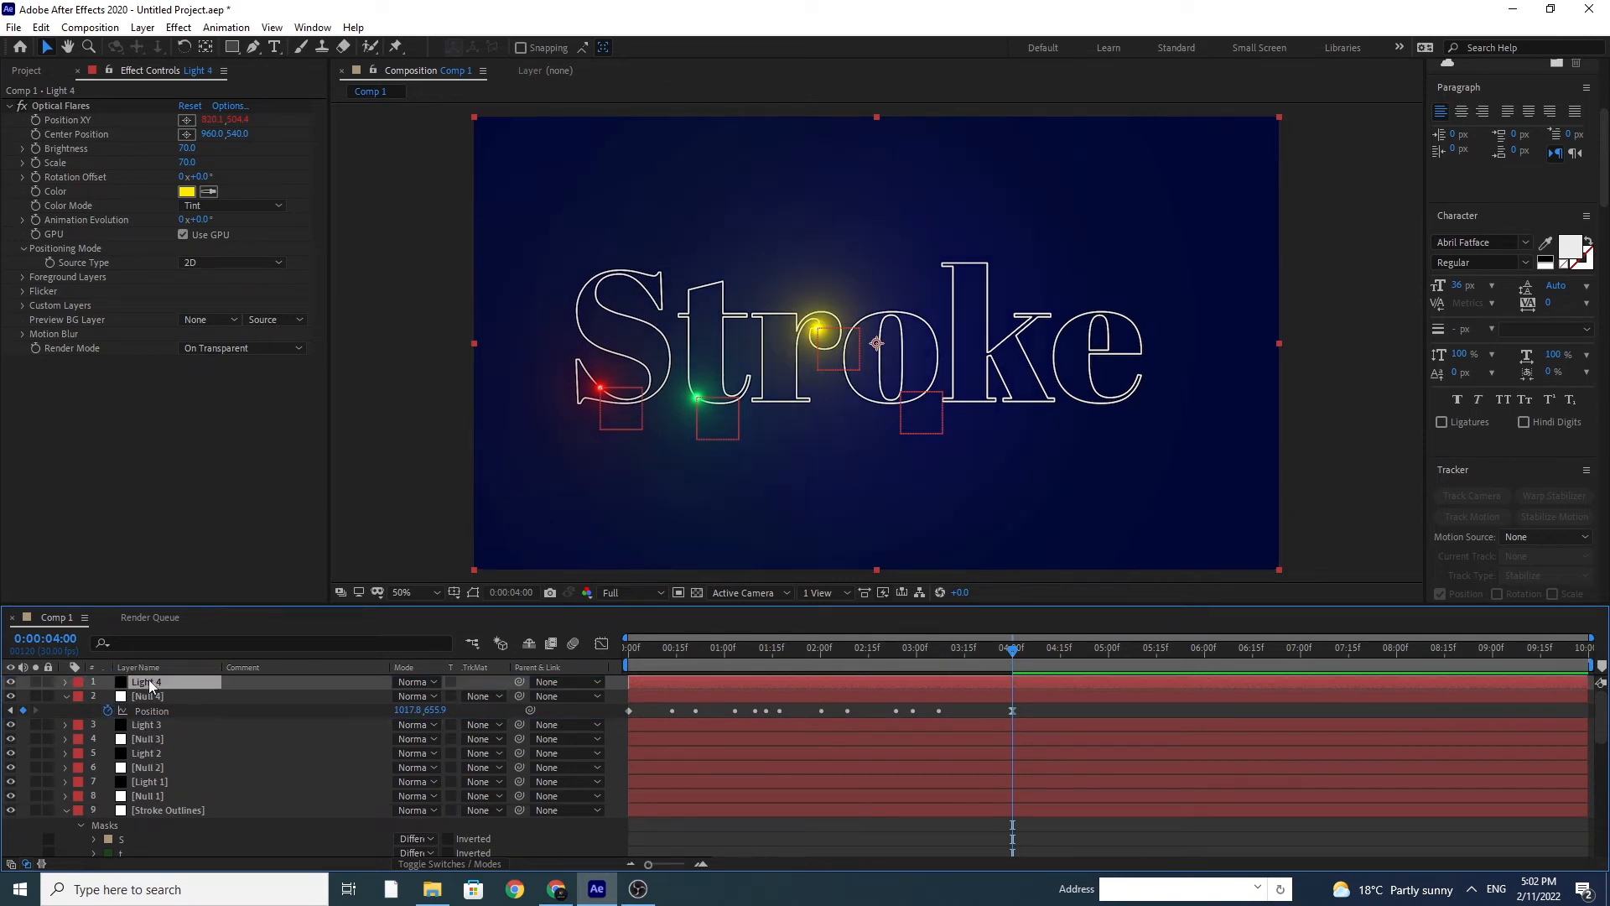
alt+click(36, 120)
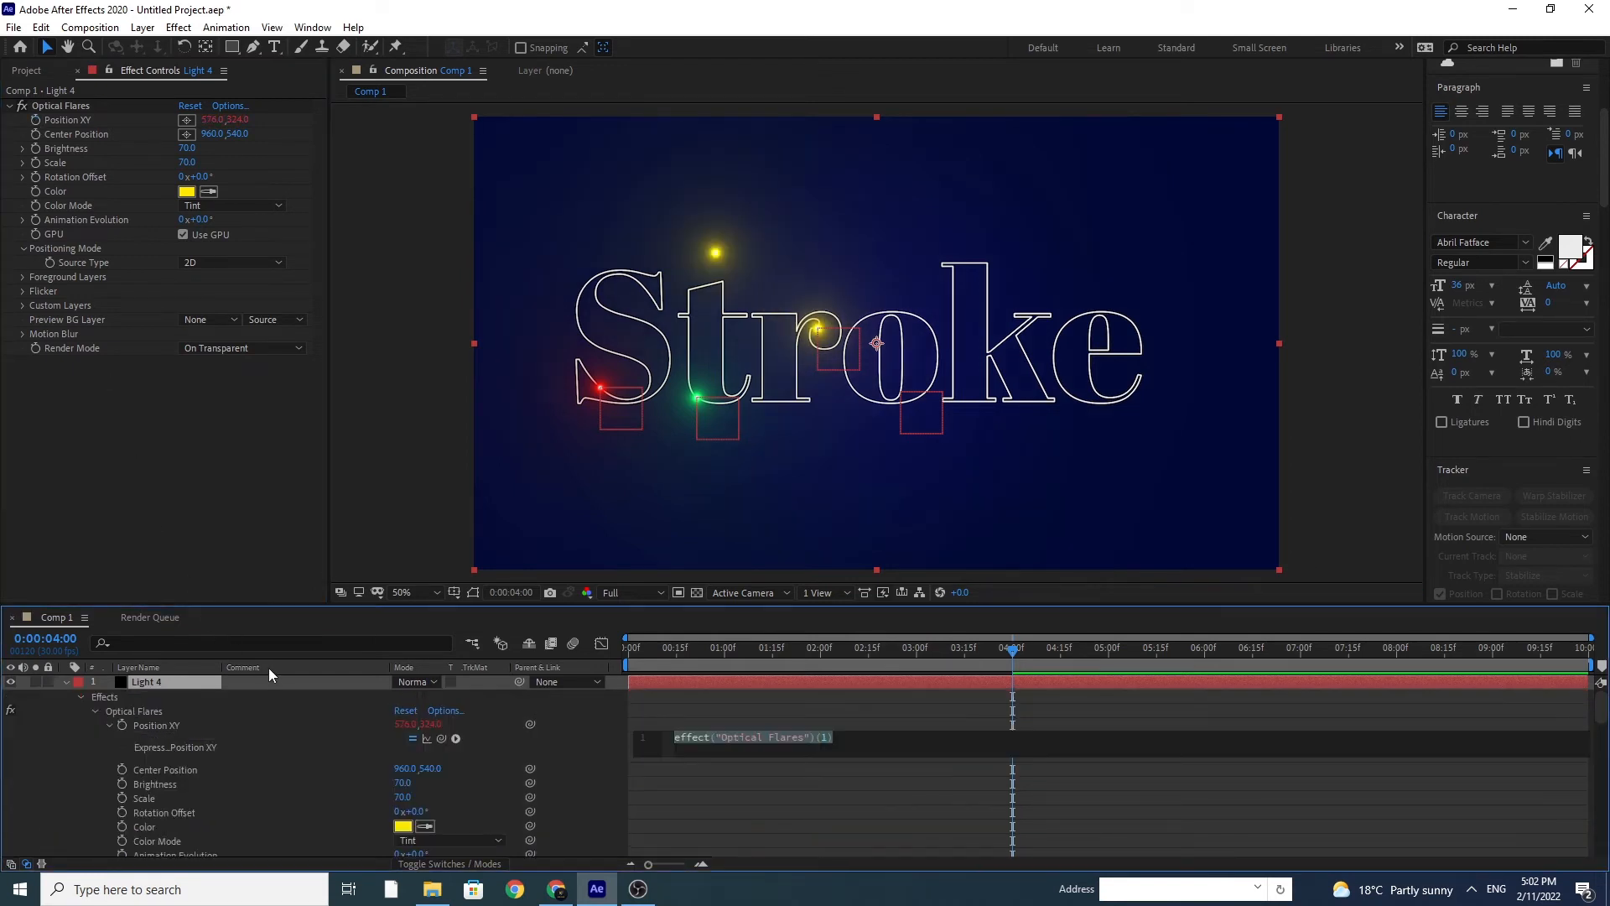
drag(456, 737, 173, 716)
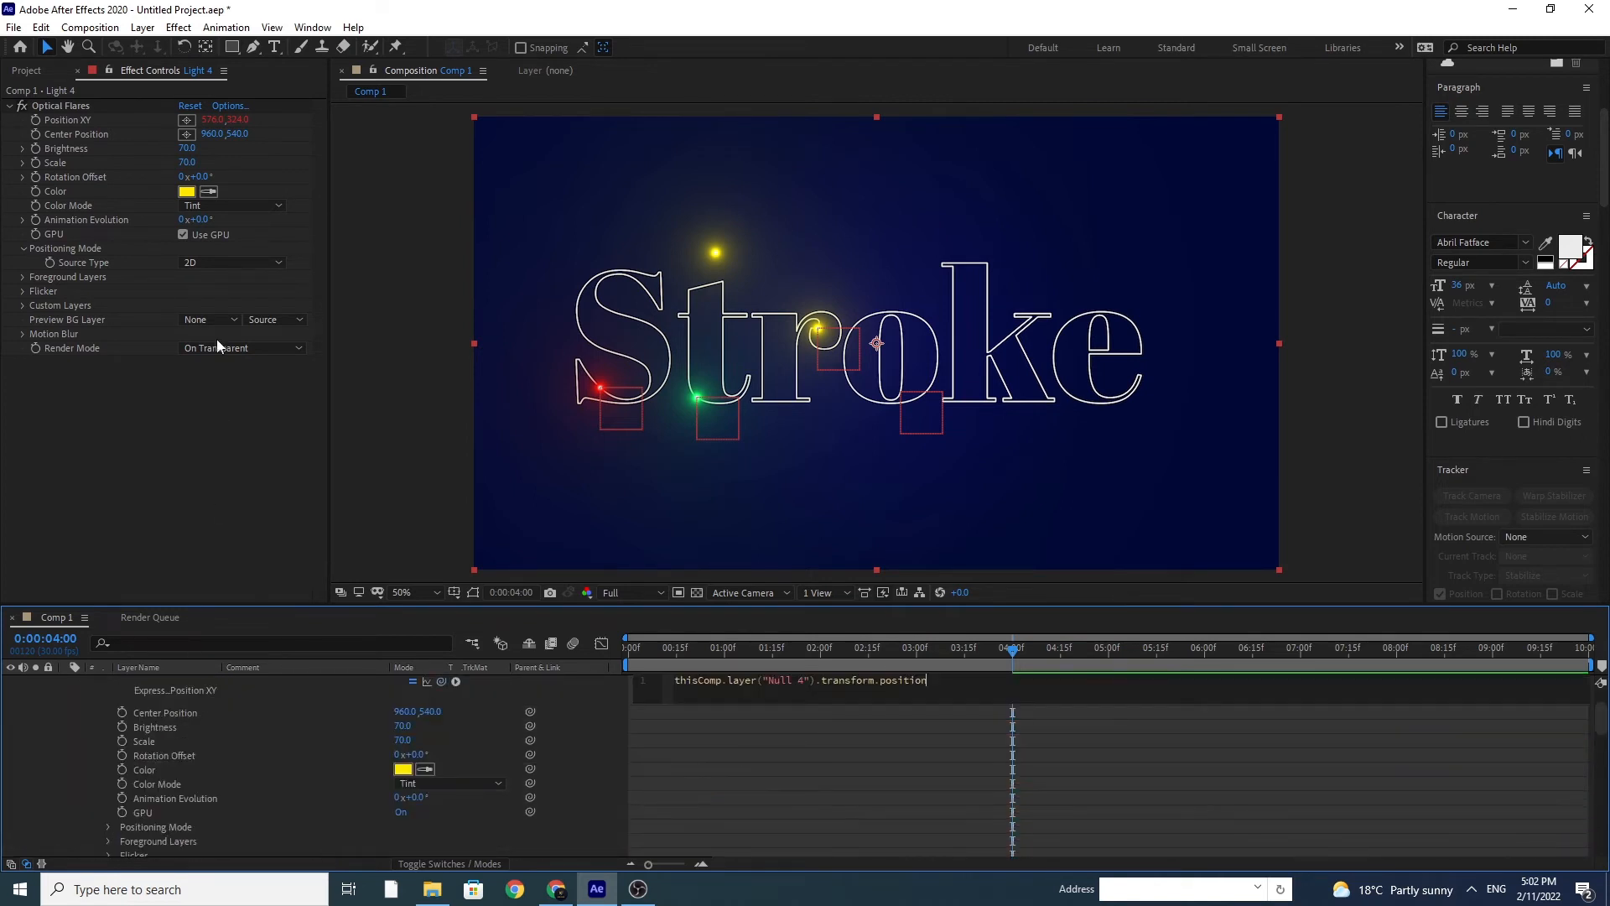
Step: Set Light 4's Optical Flares color to light blue 00AEFF, and collapse the Light 4 and Null 4 layers
click(187, 193)
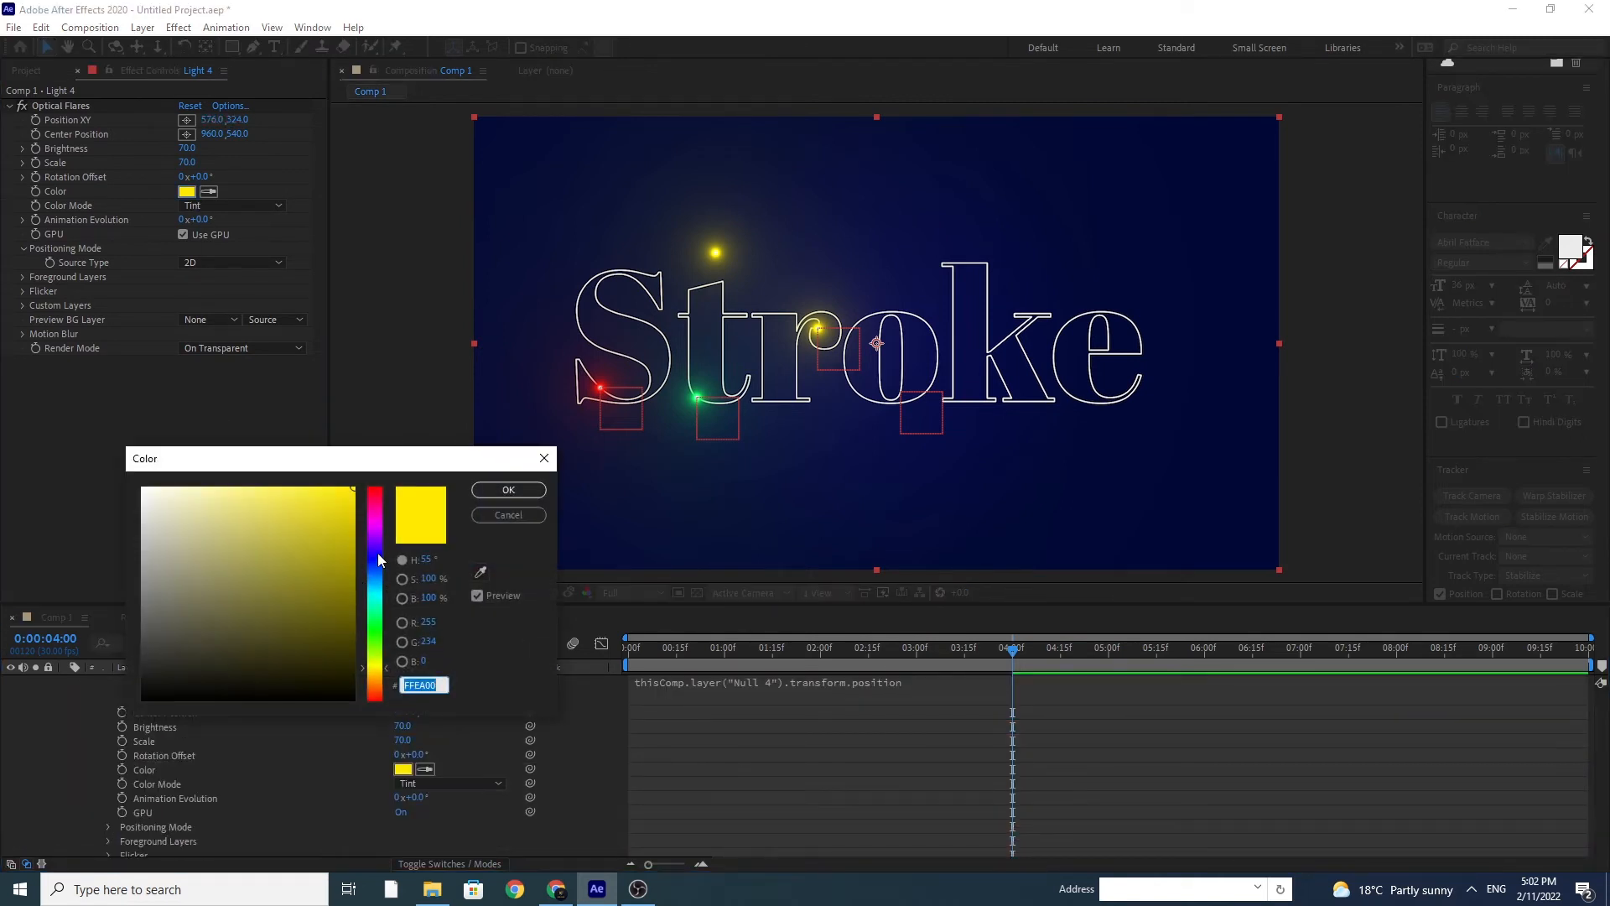
click(376, 557)
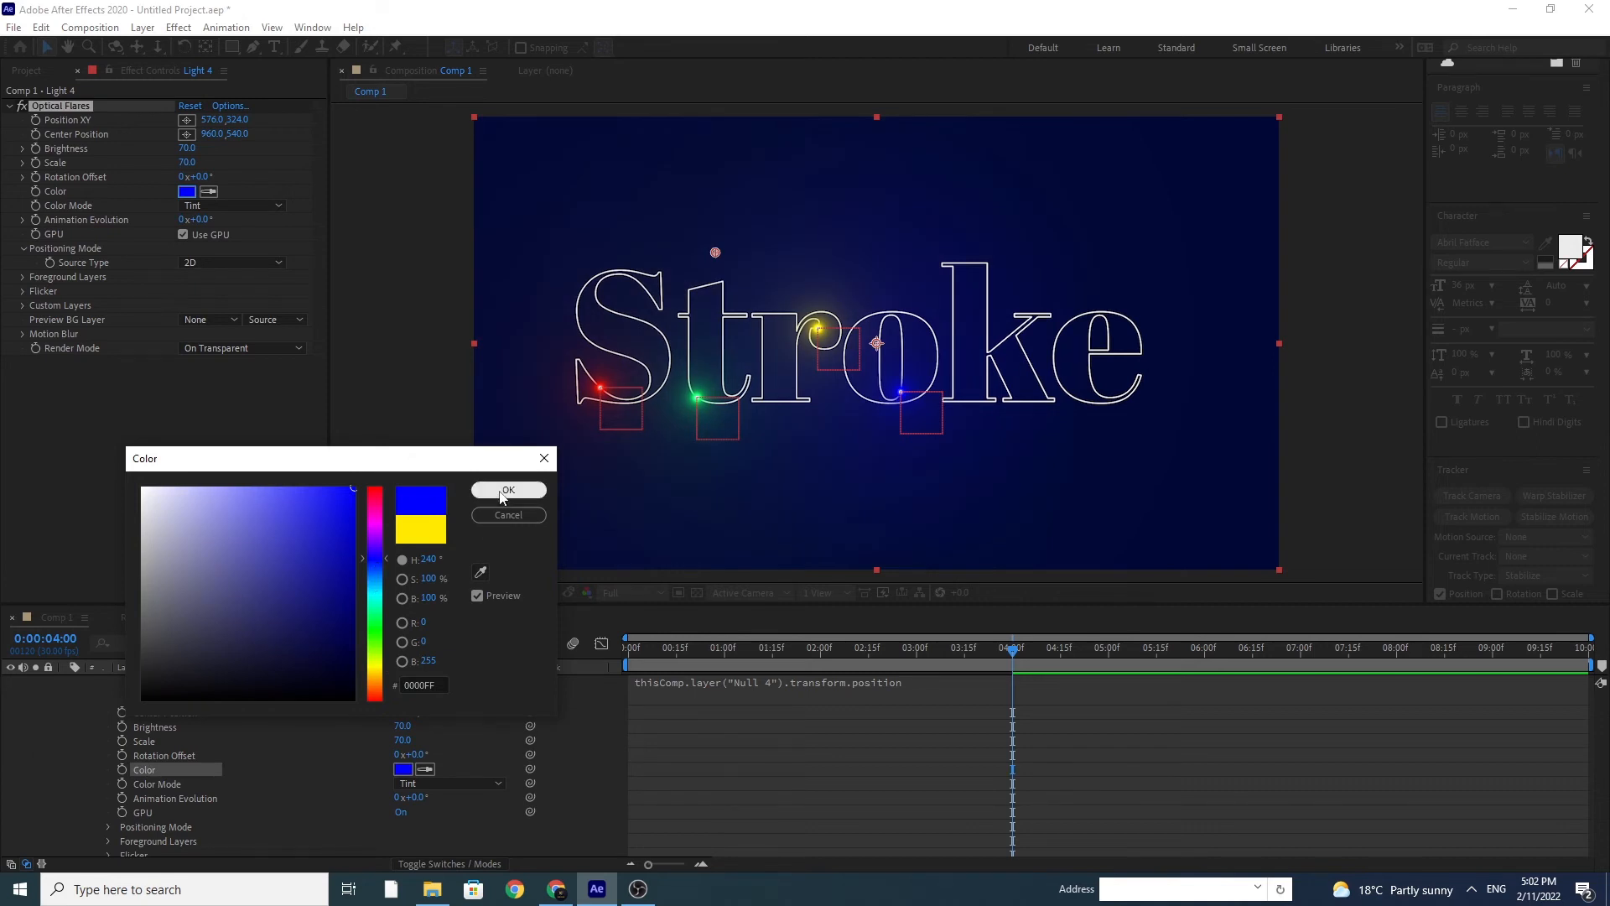
click(380, 581)
drag(380, 584, 380, 588)
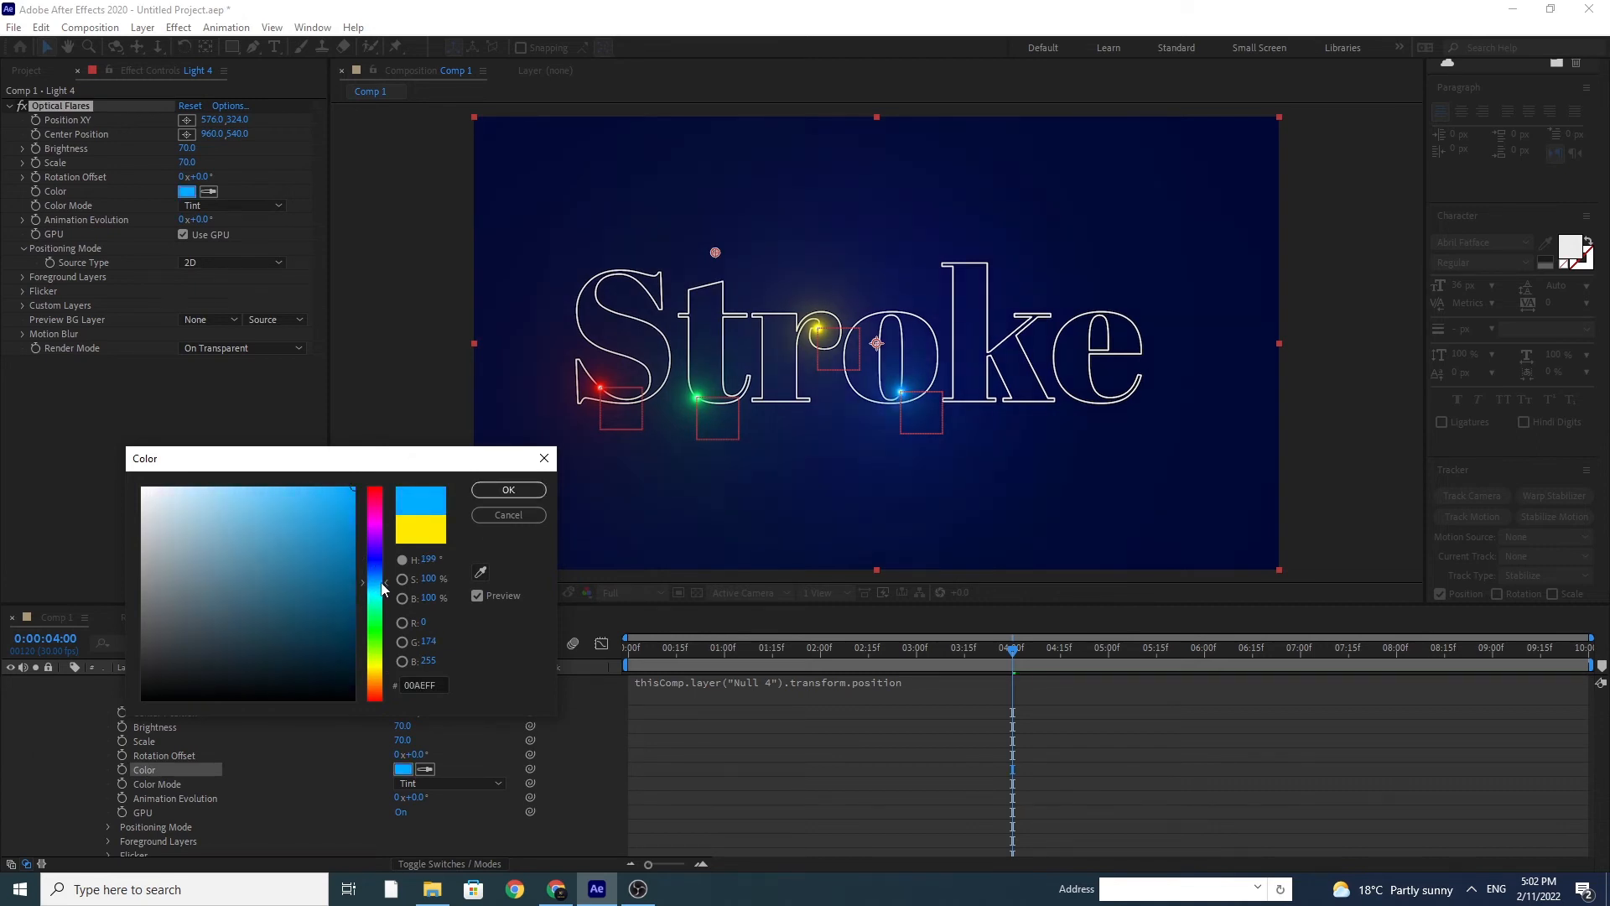
click(508, 490)
scroll(168, 780, up, 2)
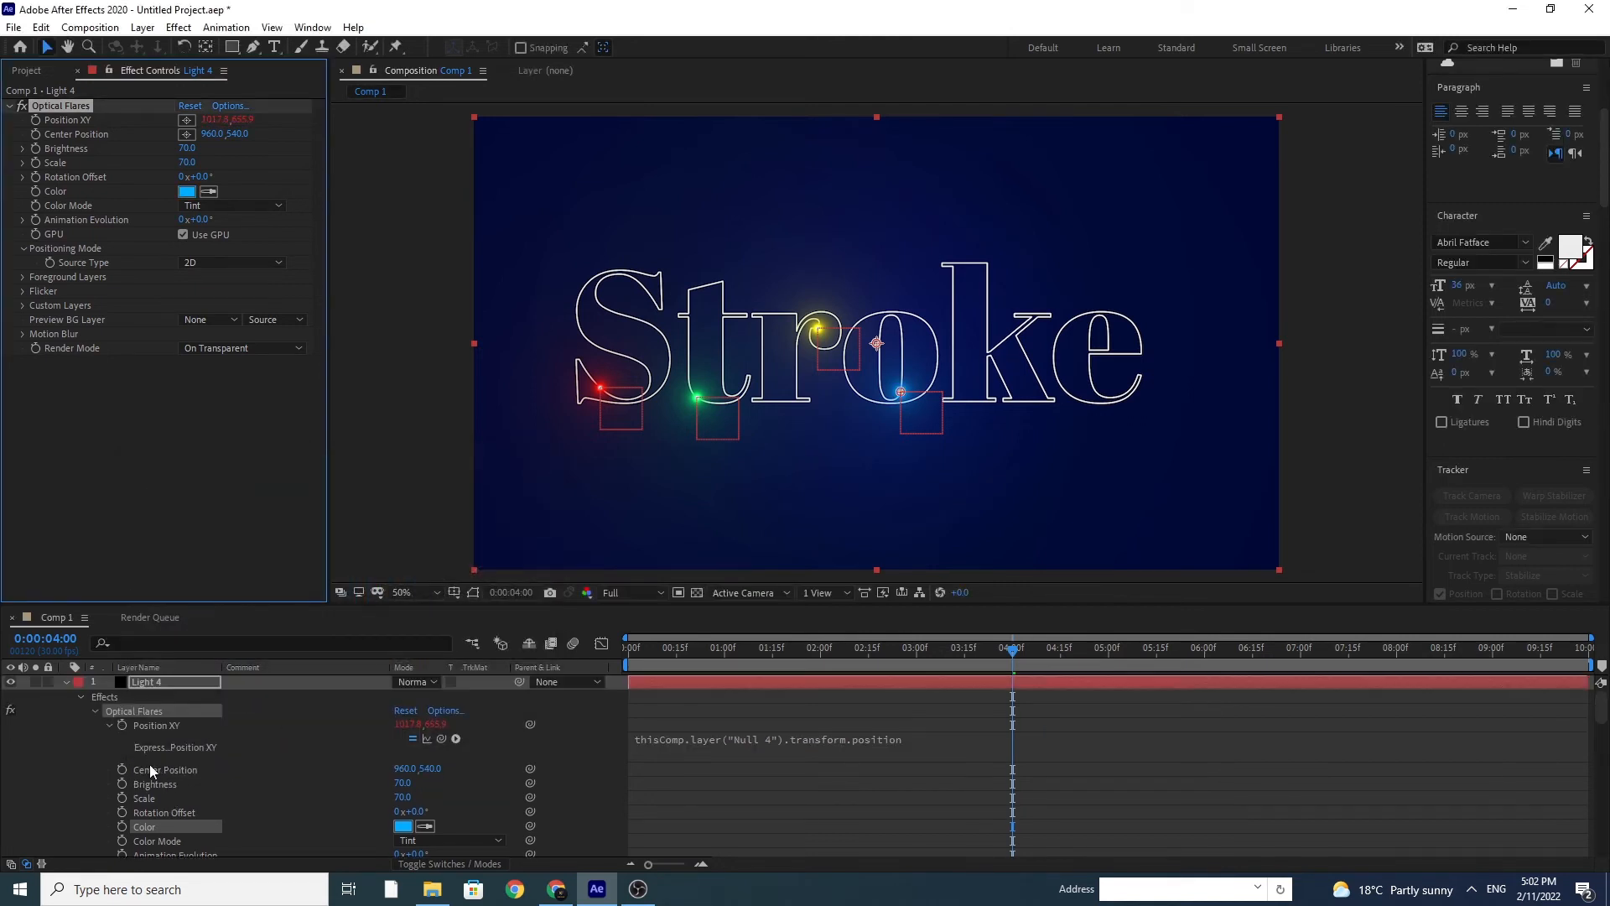
click(65, 682)
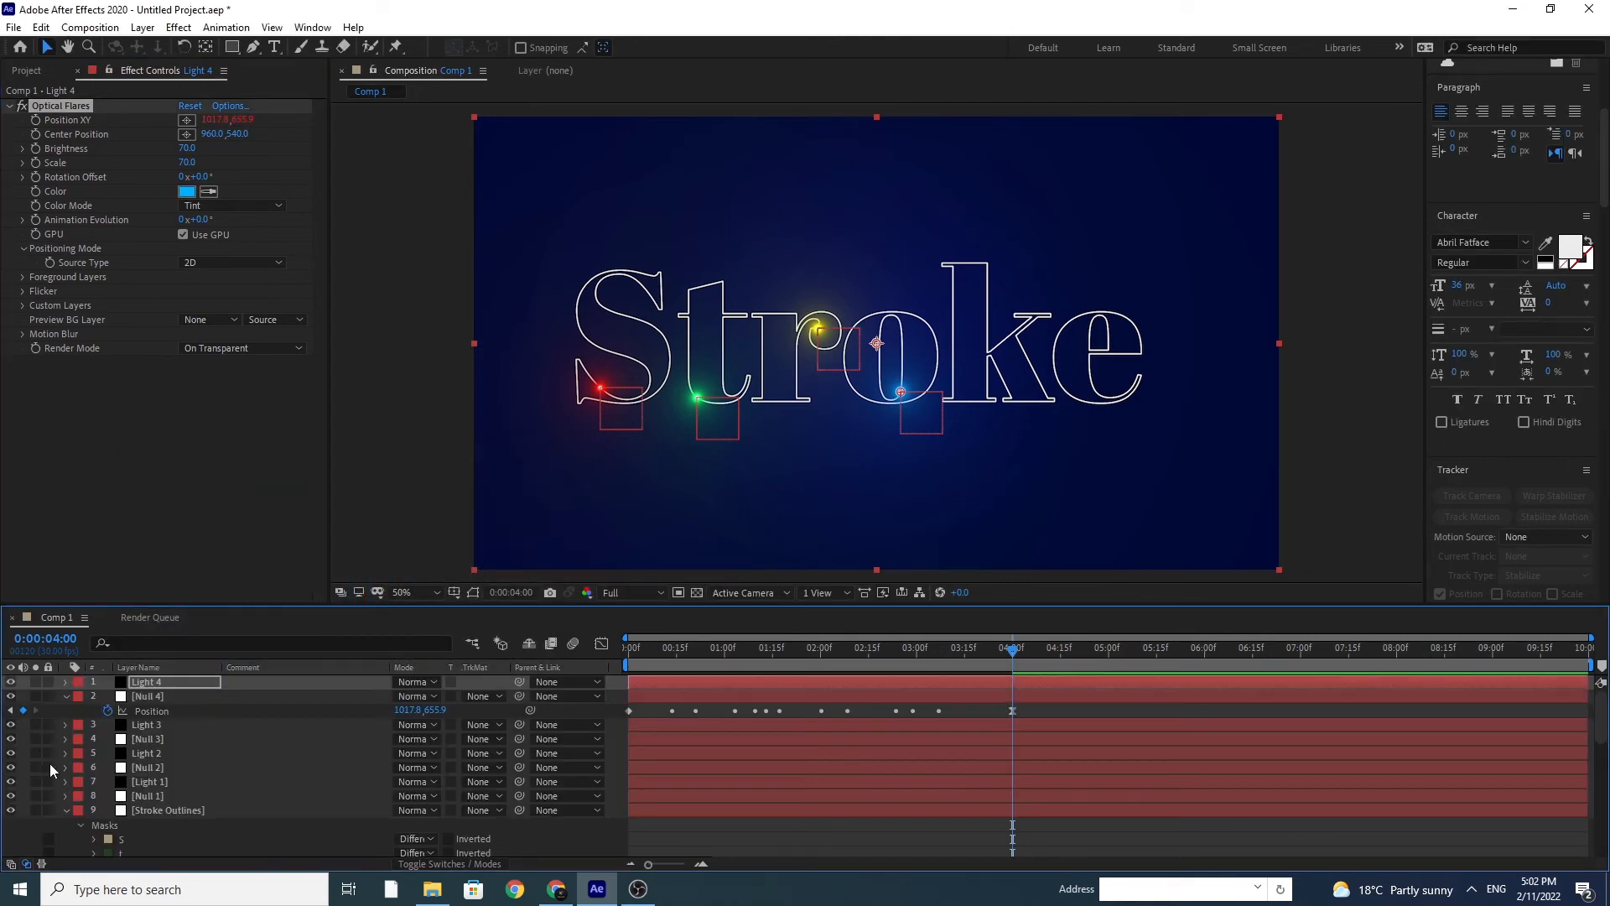
click(66, 697)
Step: Add another null object above Null 4 for the letter k
click(151, 698)
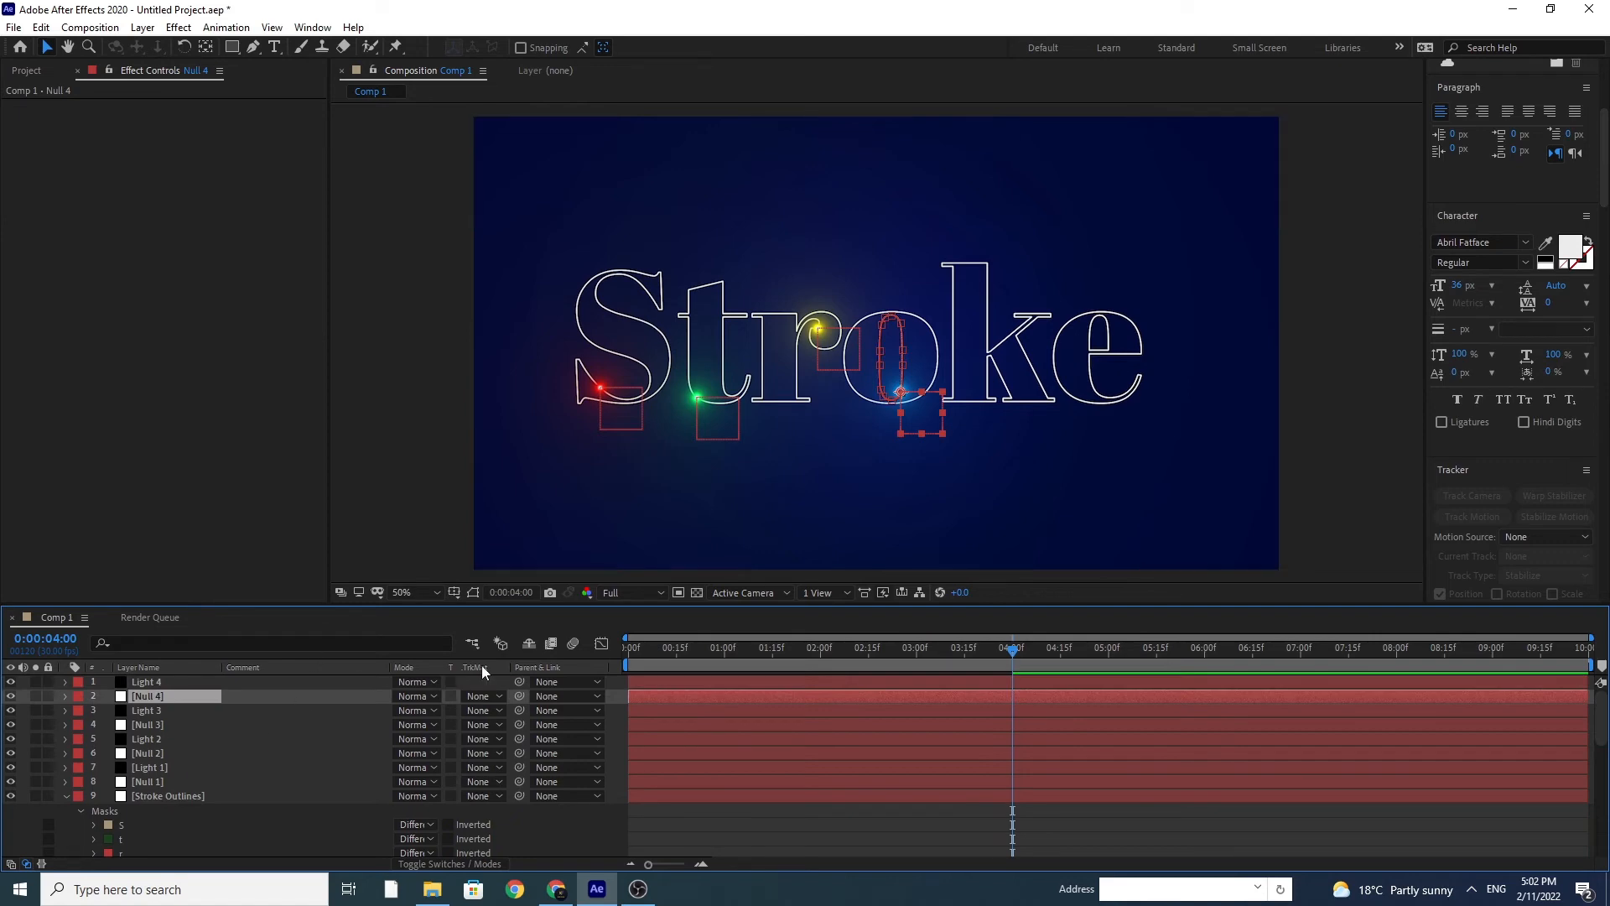
click(143, 27)
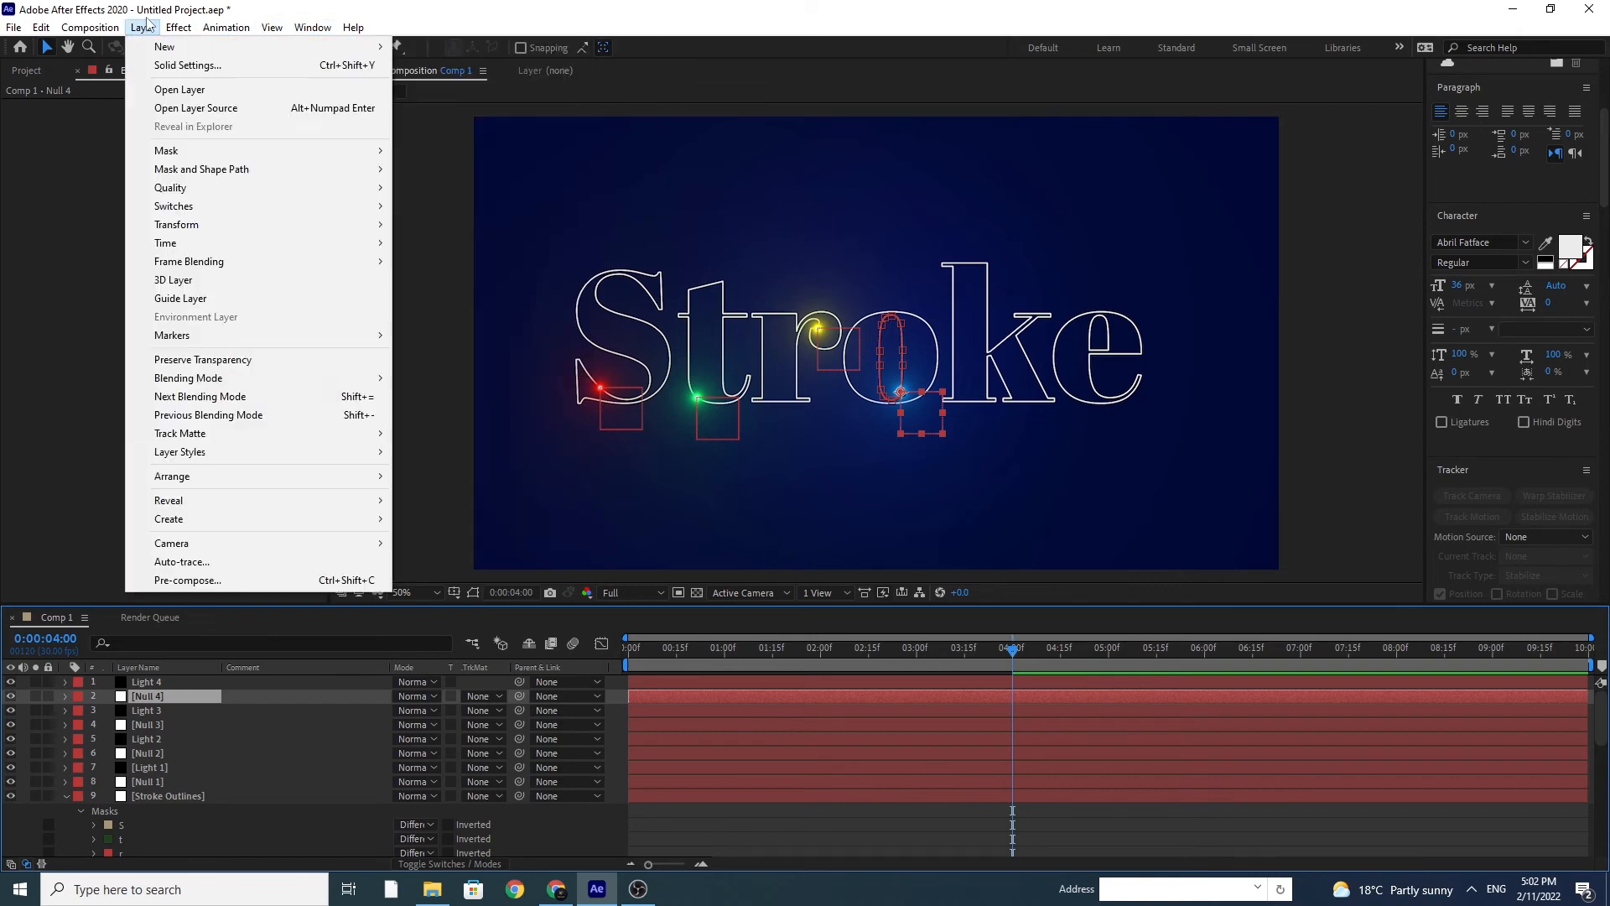
click(142, 29)
click(143, 29)
mouse_move(155, 48)
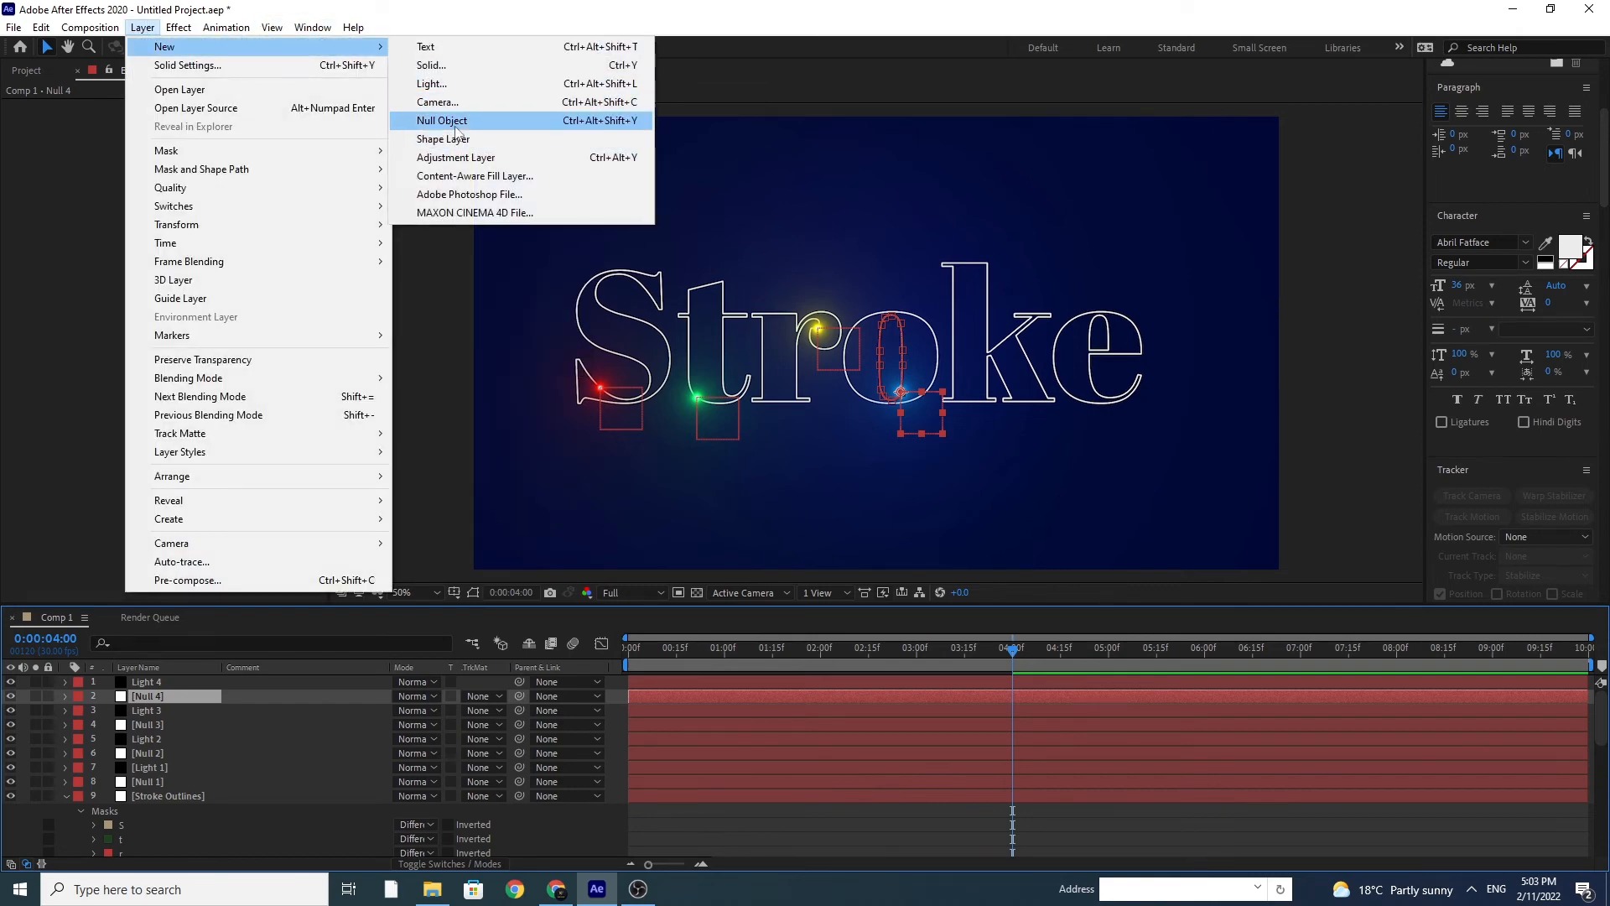
click(442, 120)
Step: Collapse the first o mask in Stroke Outlines and copy the k mask's path
scroll(256, 772, down, 6)
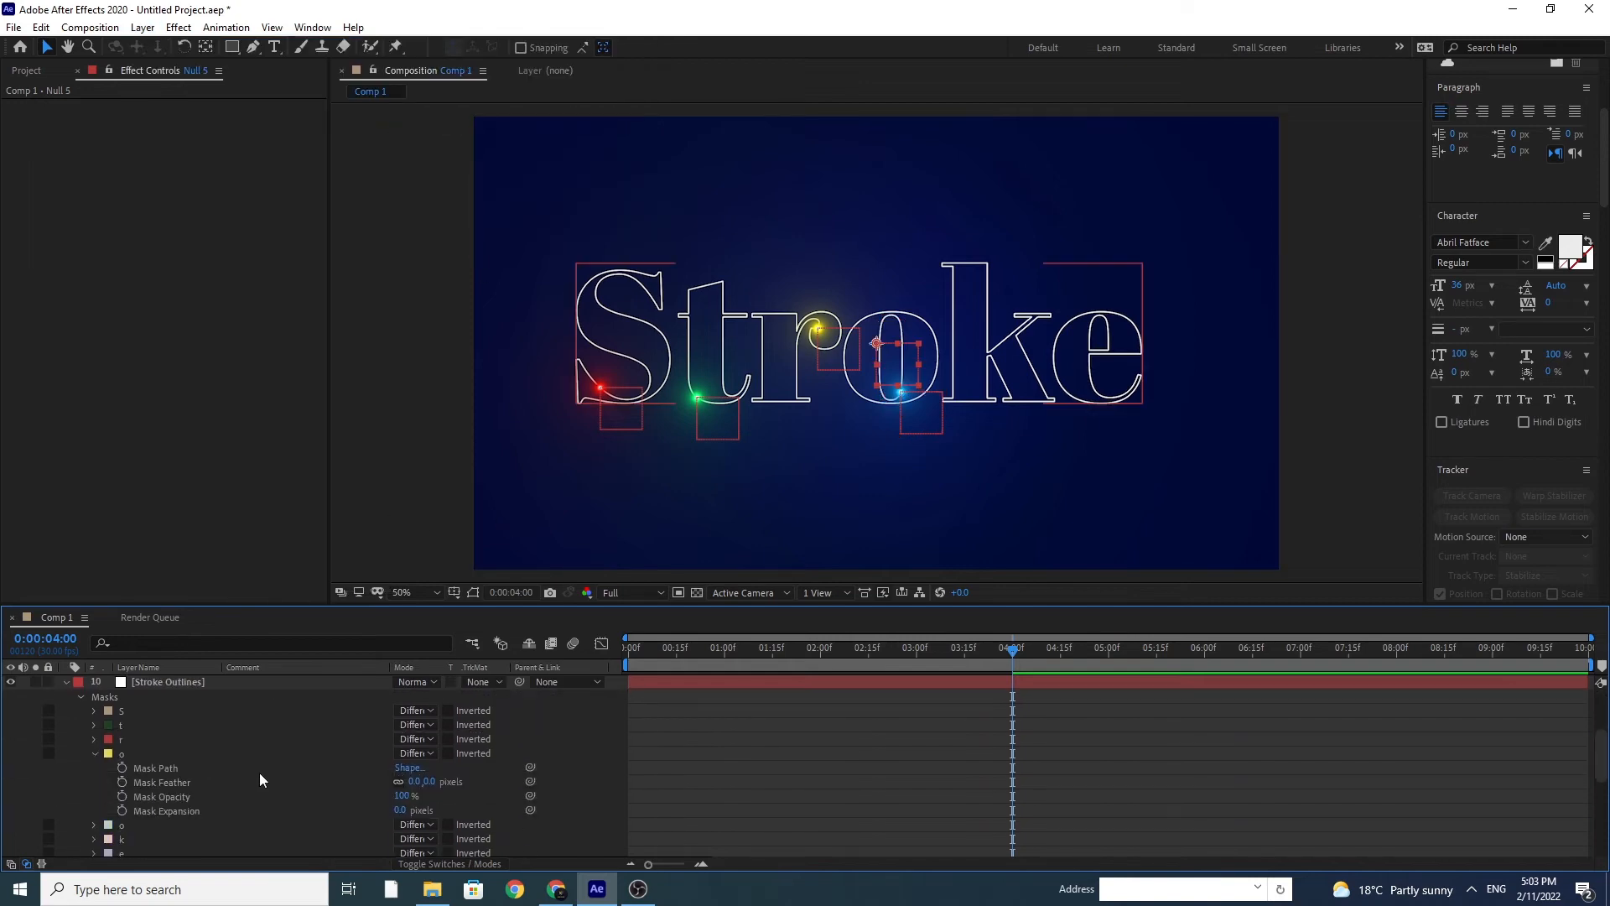
scroll(243, 757, up, 1)
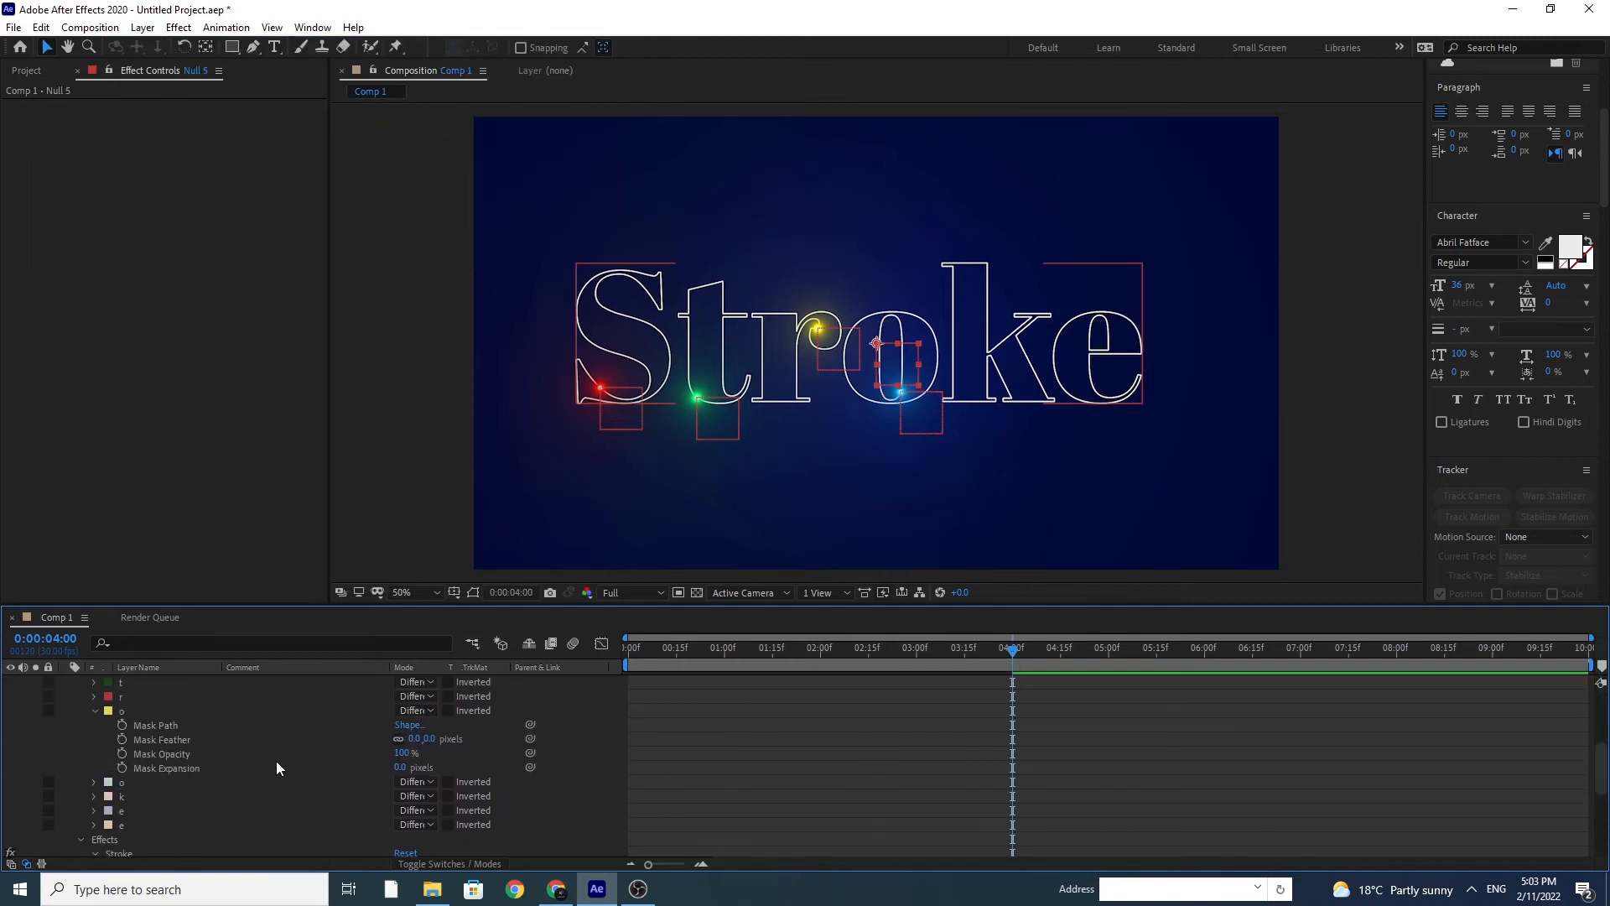
click(94, 711)
click(93, 738)
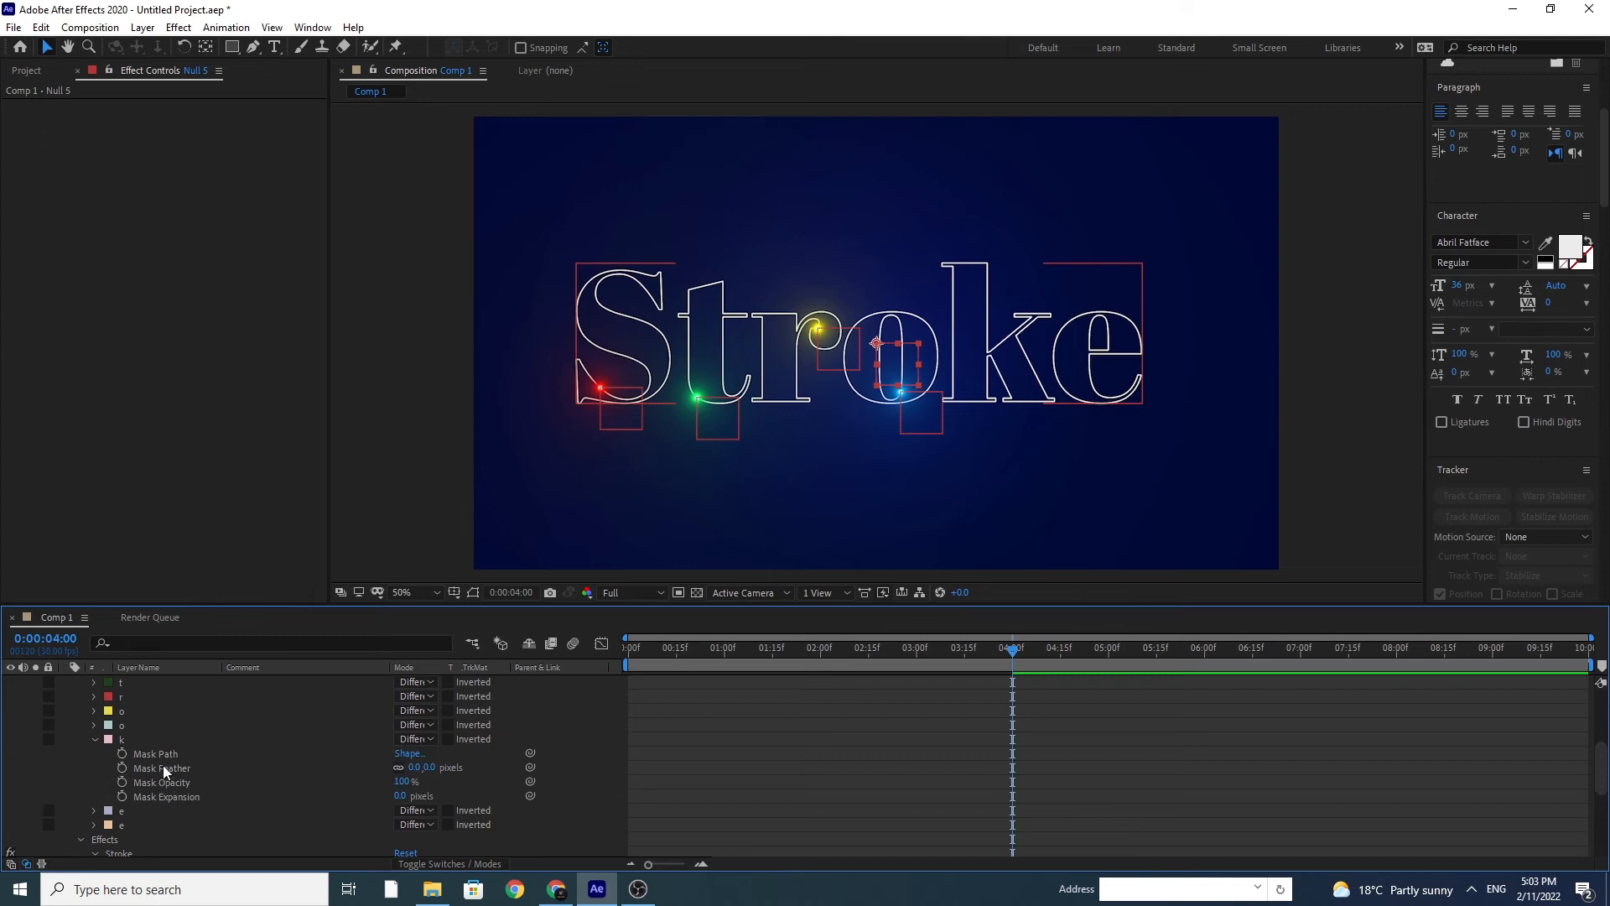
click(164, 753)
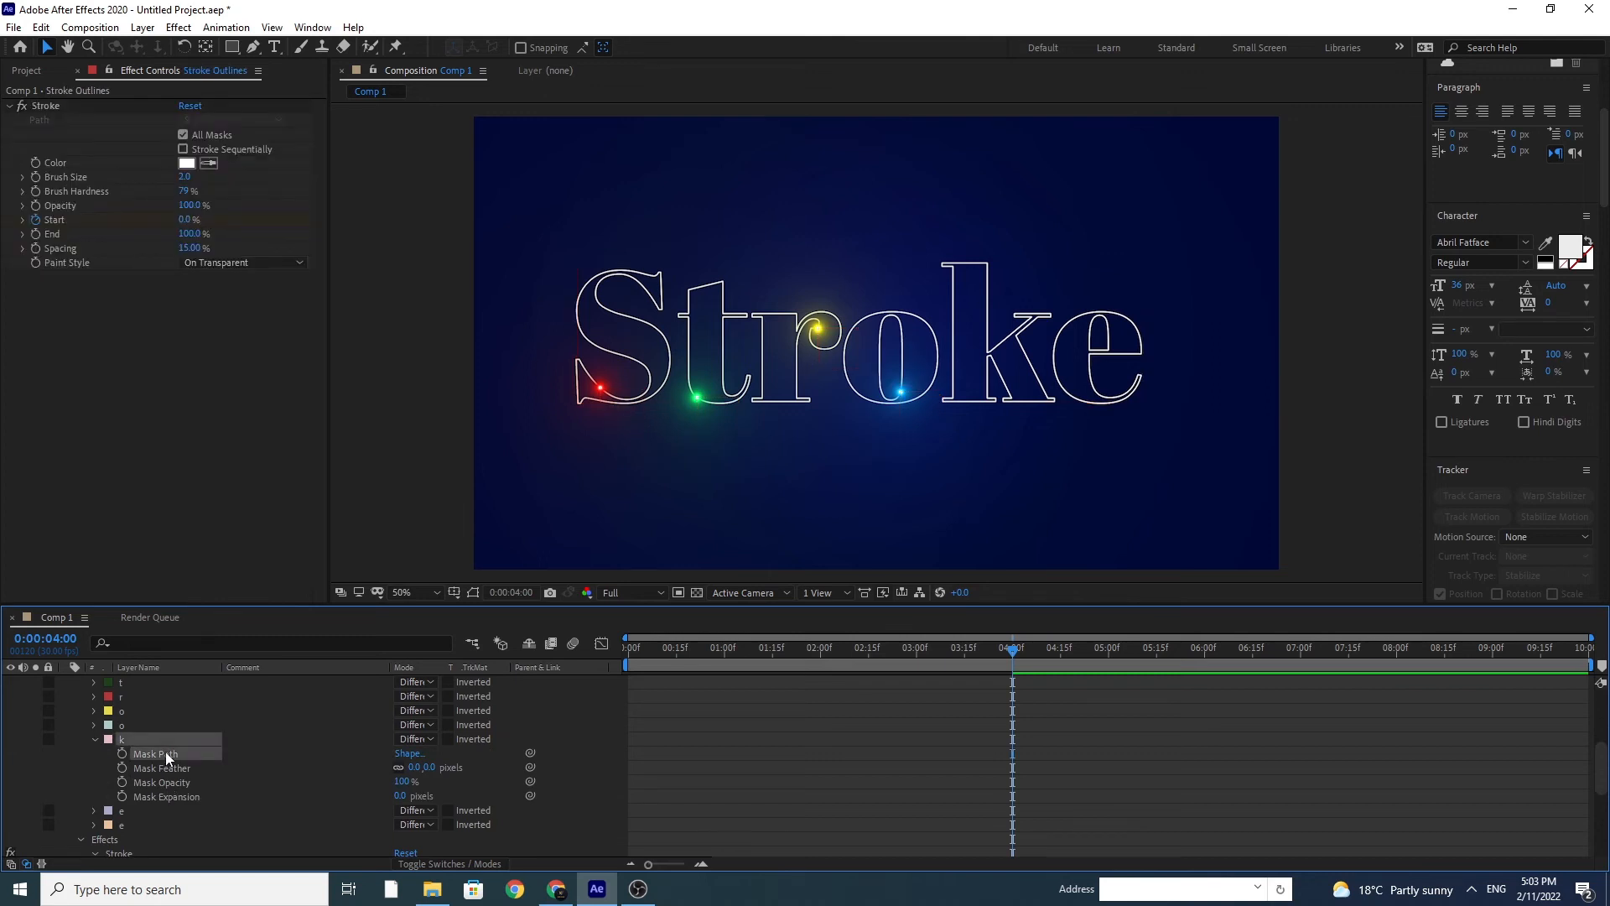
Step: Move Null 5 above Light 4 and paste the k path into its Position at 0:00
scroll(186, 732, up, 5)
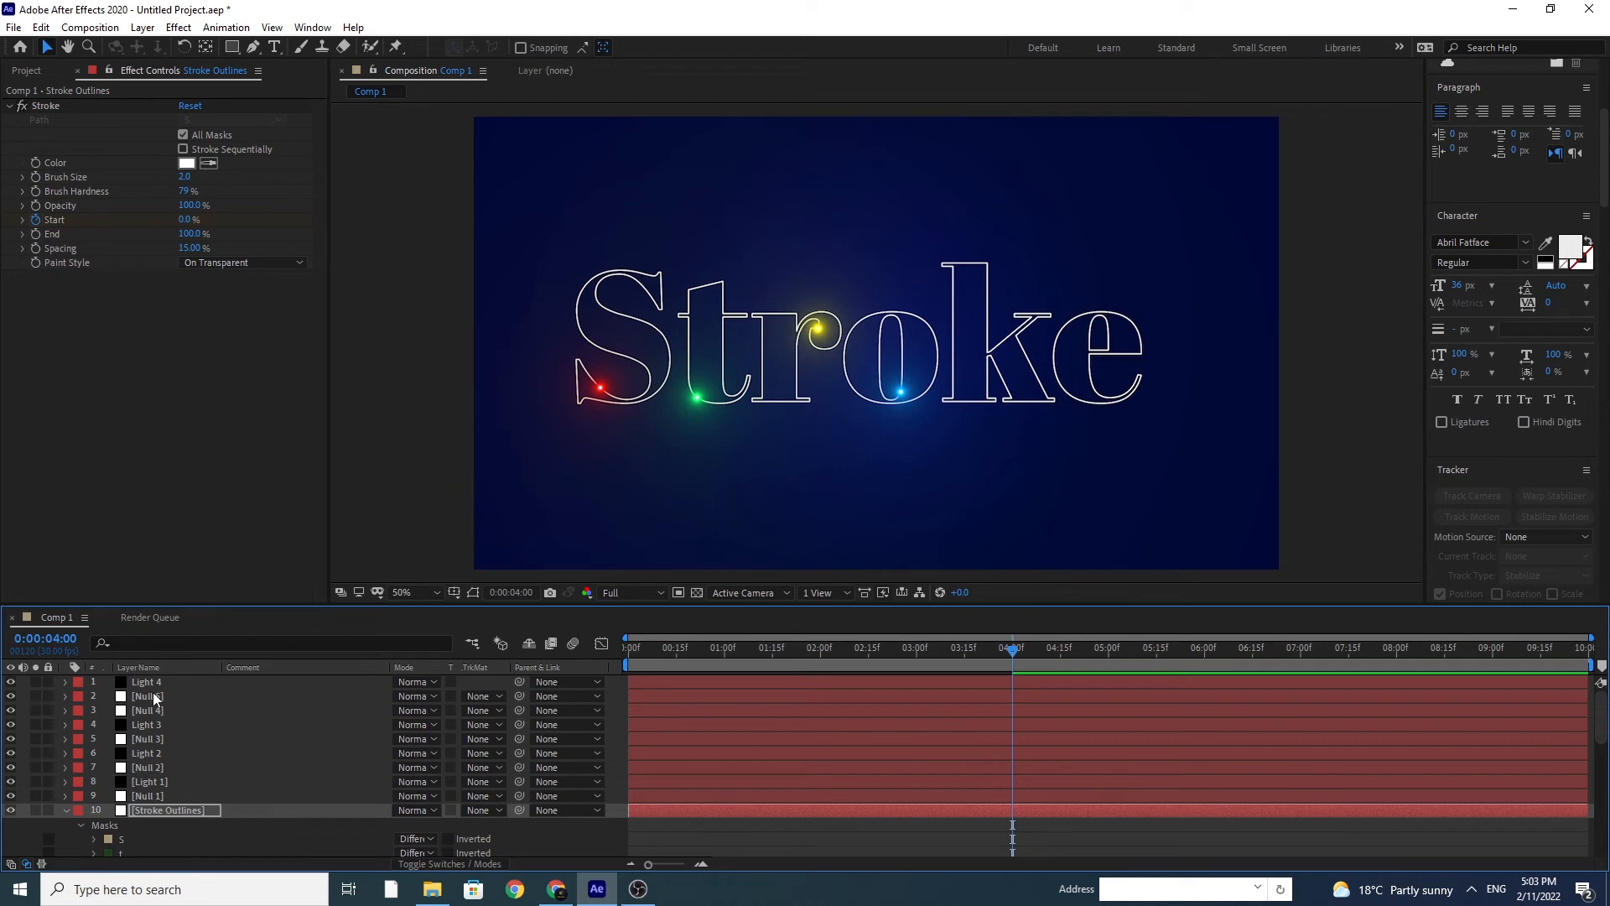
click(151, 696)
drag(147, 687, 149, 686)
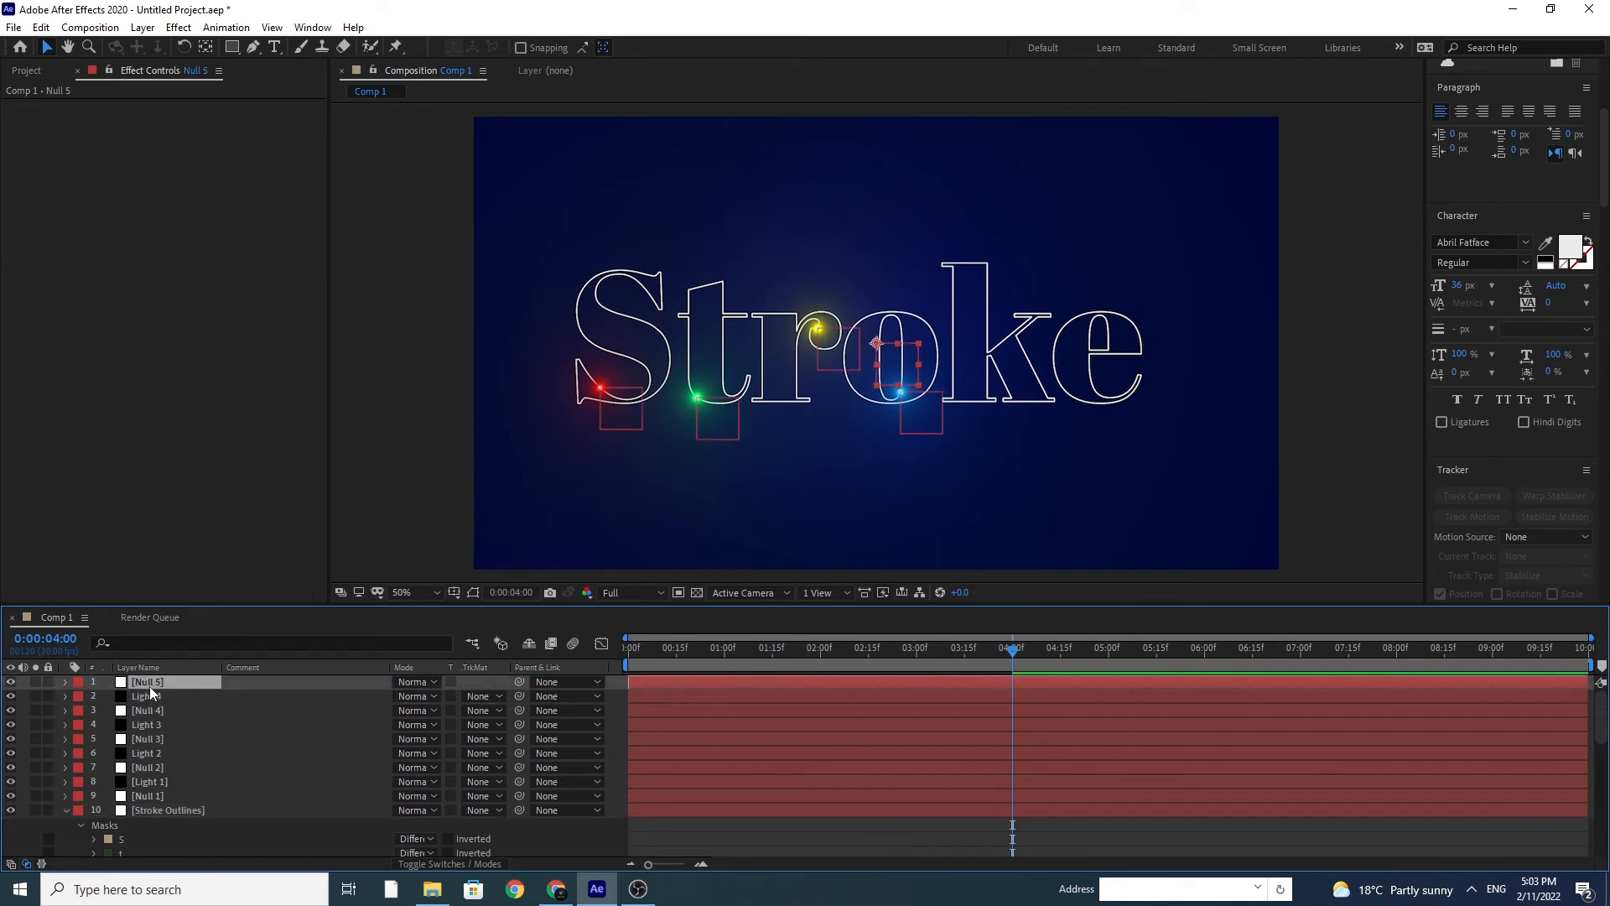
key(Home)
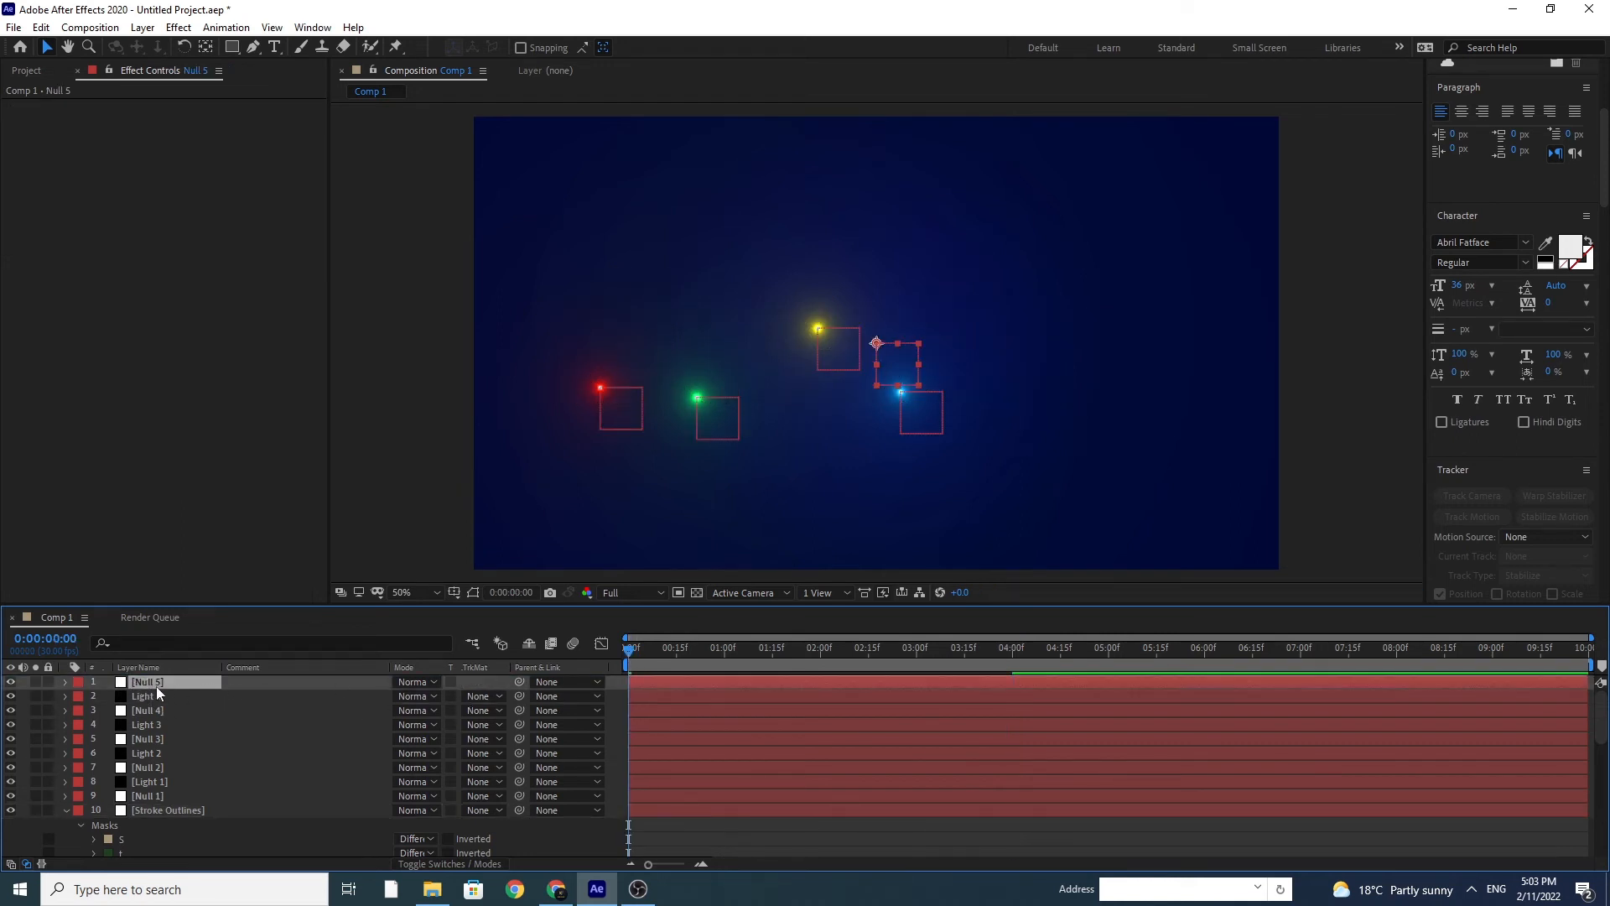
key(p)
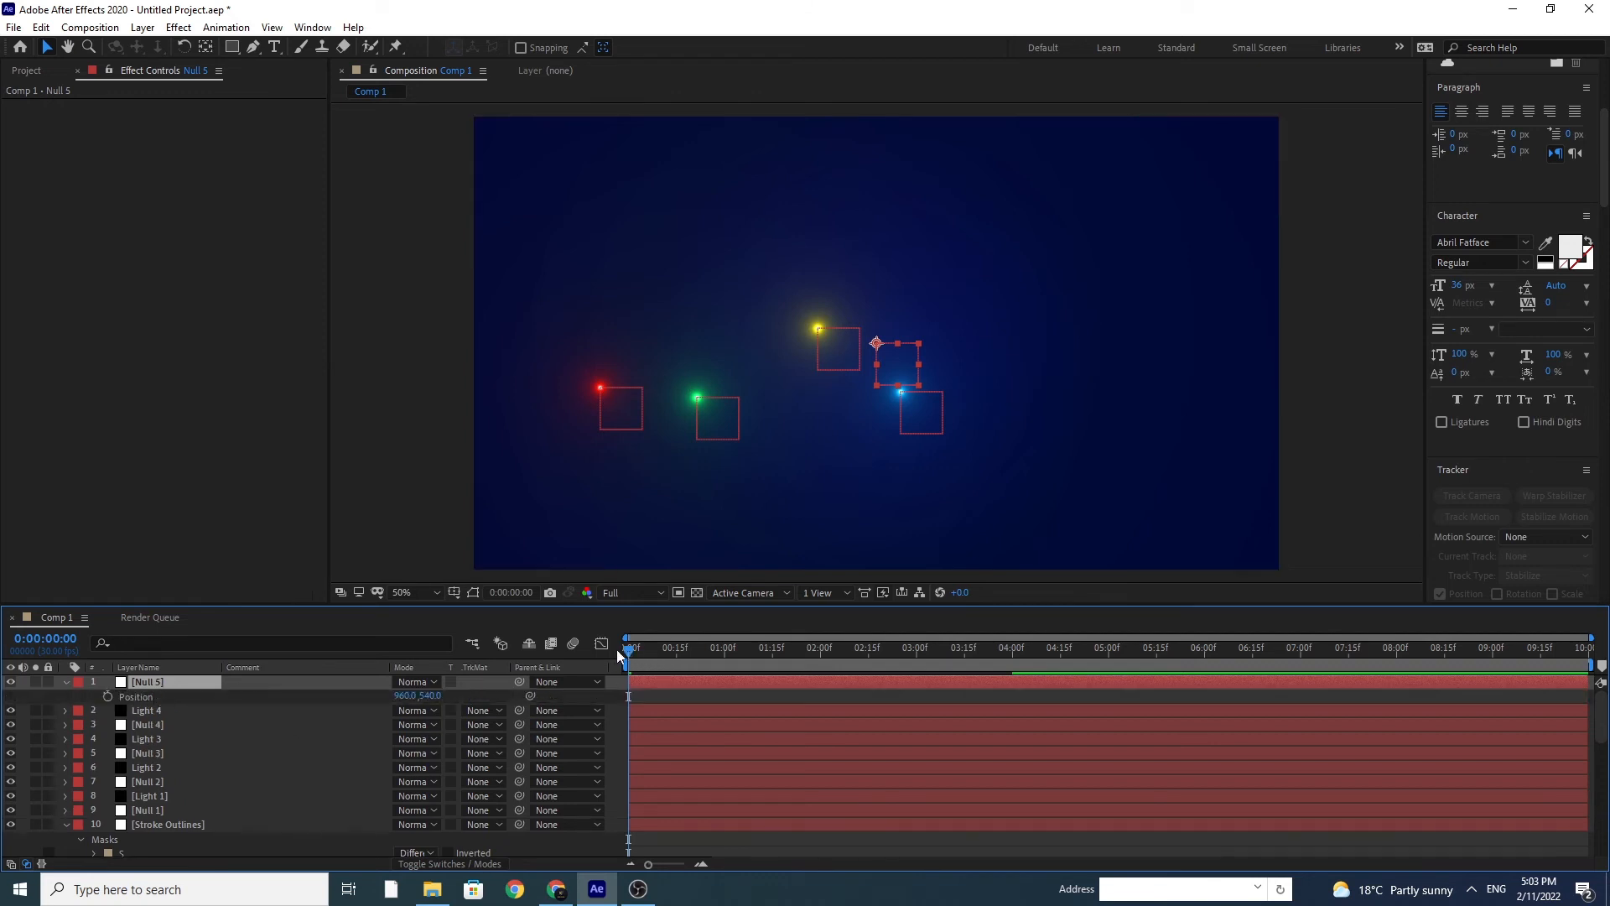
click(134, 696)
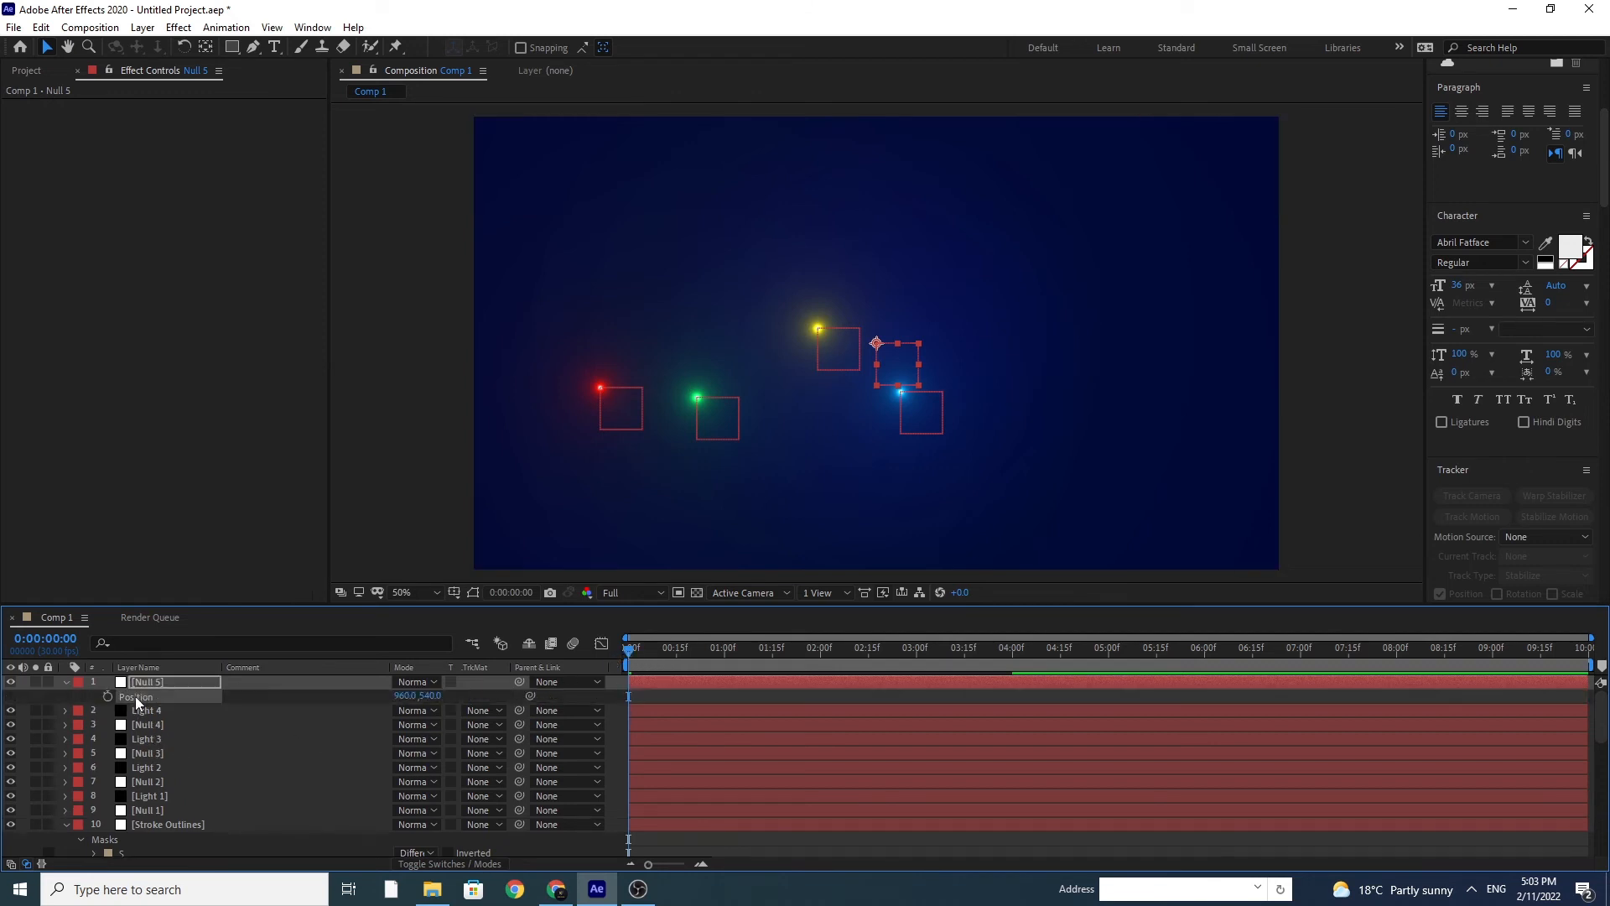
key(ctrl+v)
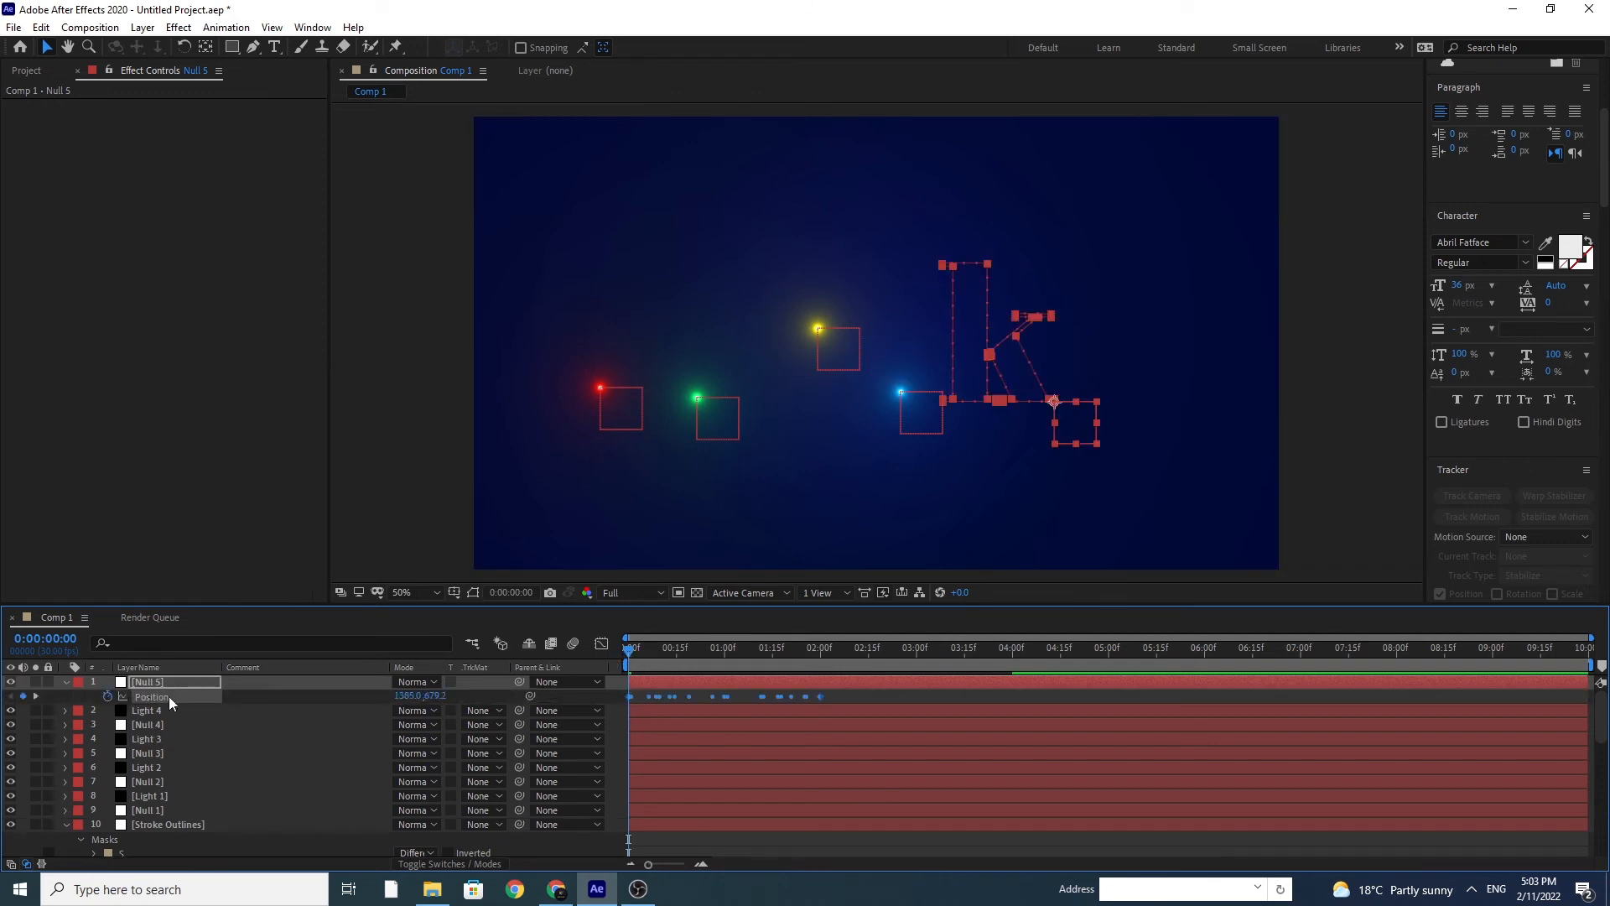
Step: Stretch Null 5's Position keyframes so they end at 4 seconds, and time-reverse them
click(1014, 652)
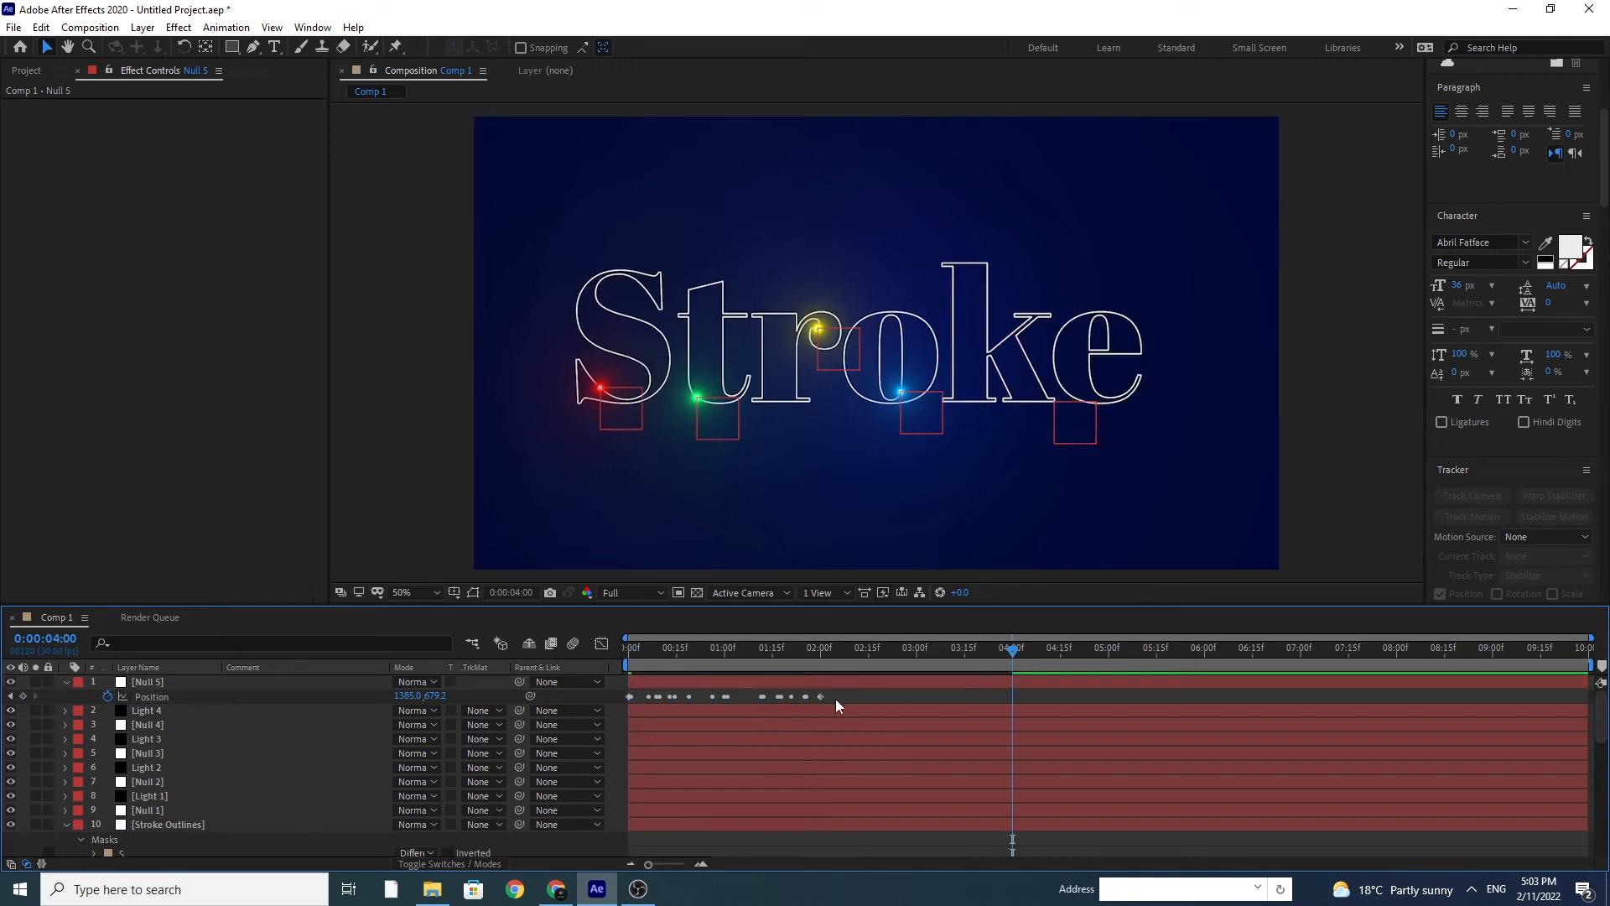
drag(822, 697, 606, 713)
right_click(629, 696)
mouse_move(722, 683)
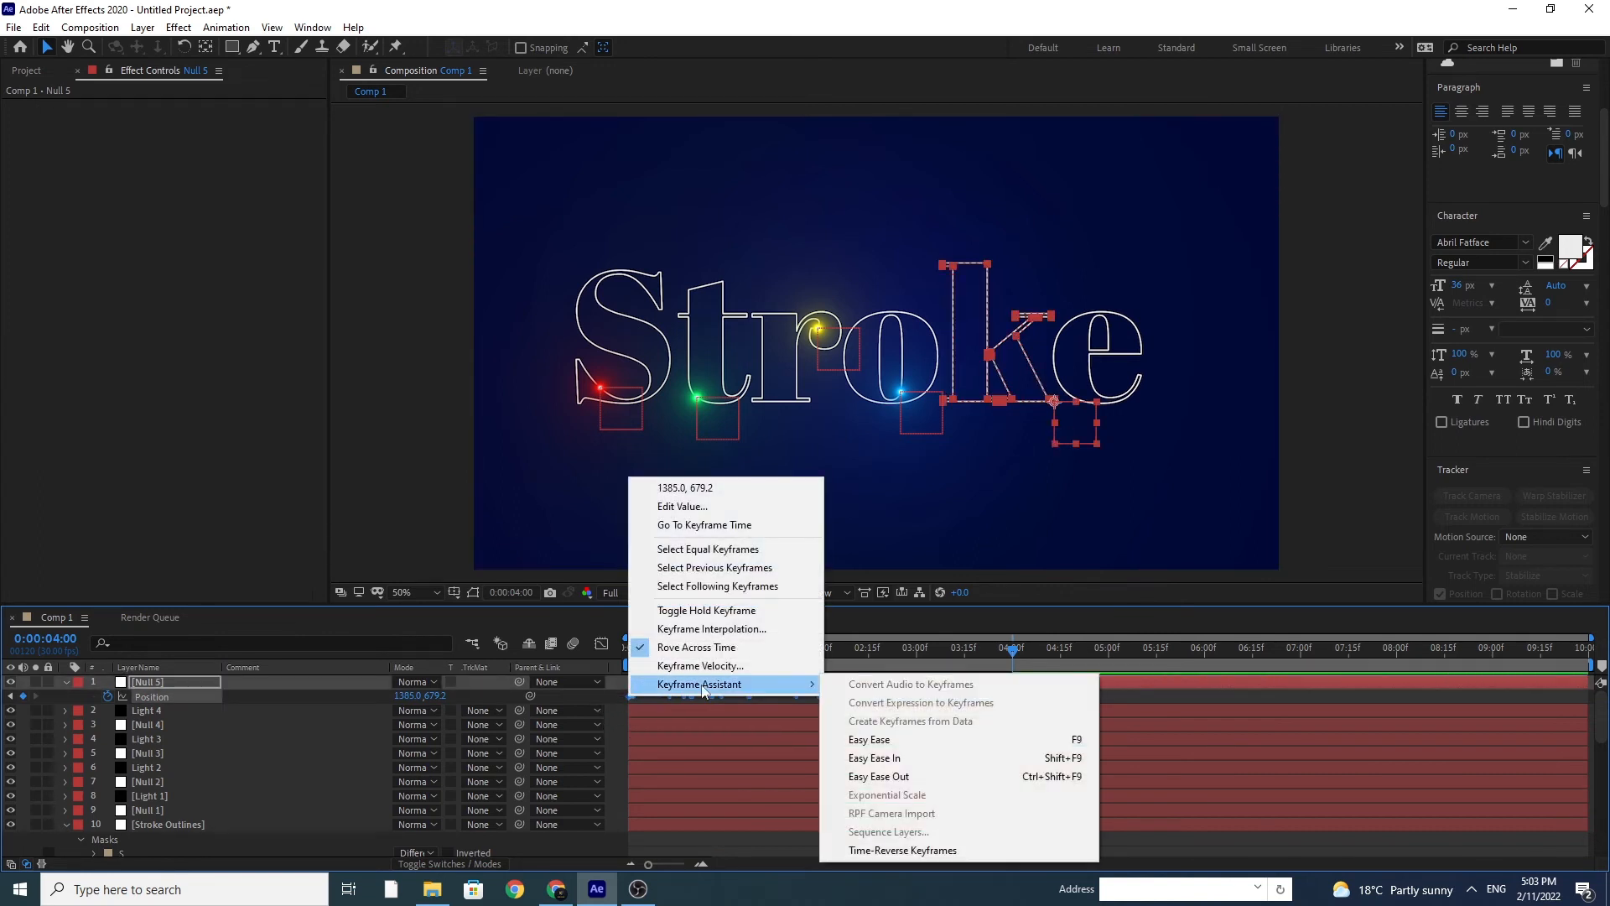
click(922, 851)
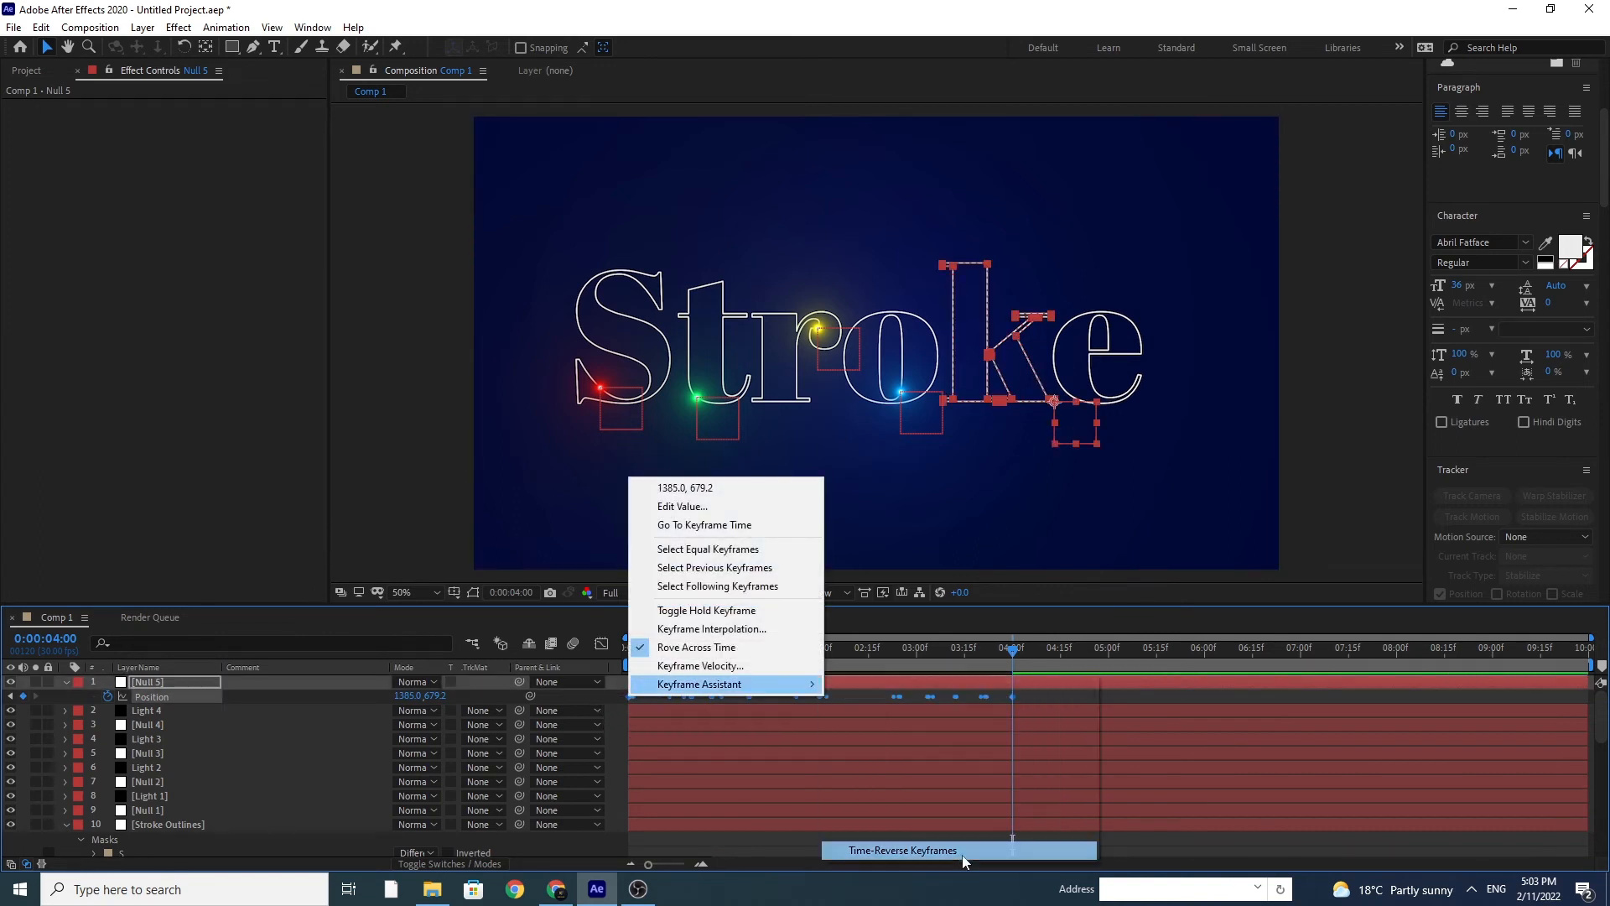
Step: Apply Easy Ease to only the last Position keyframe of Null 5 at 4 seconds
click(1010, 696)
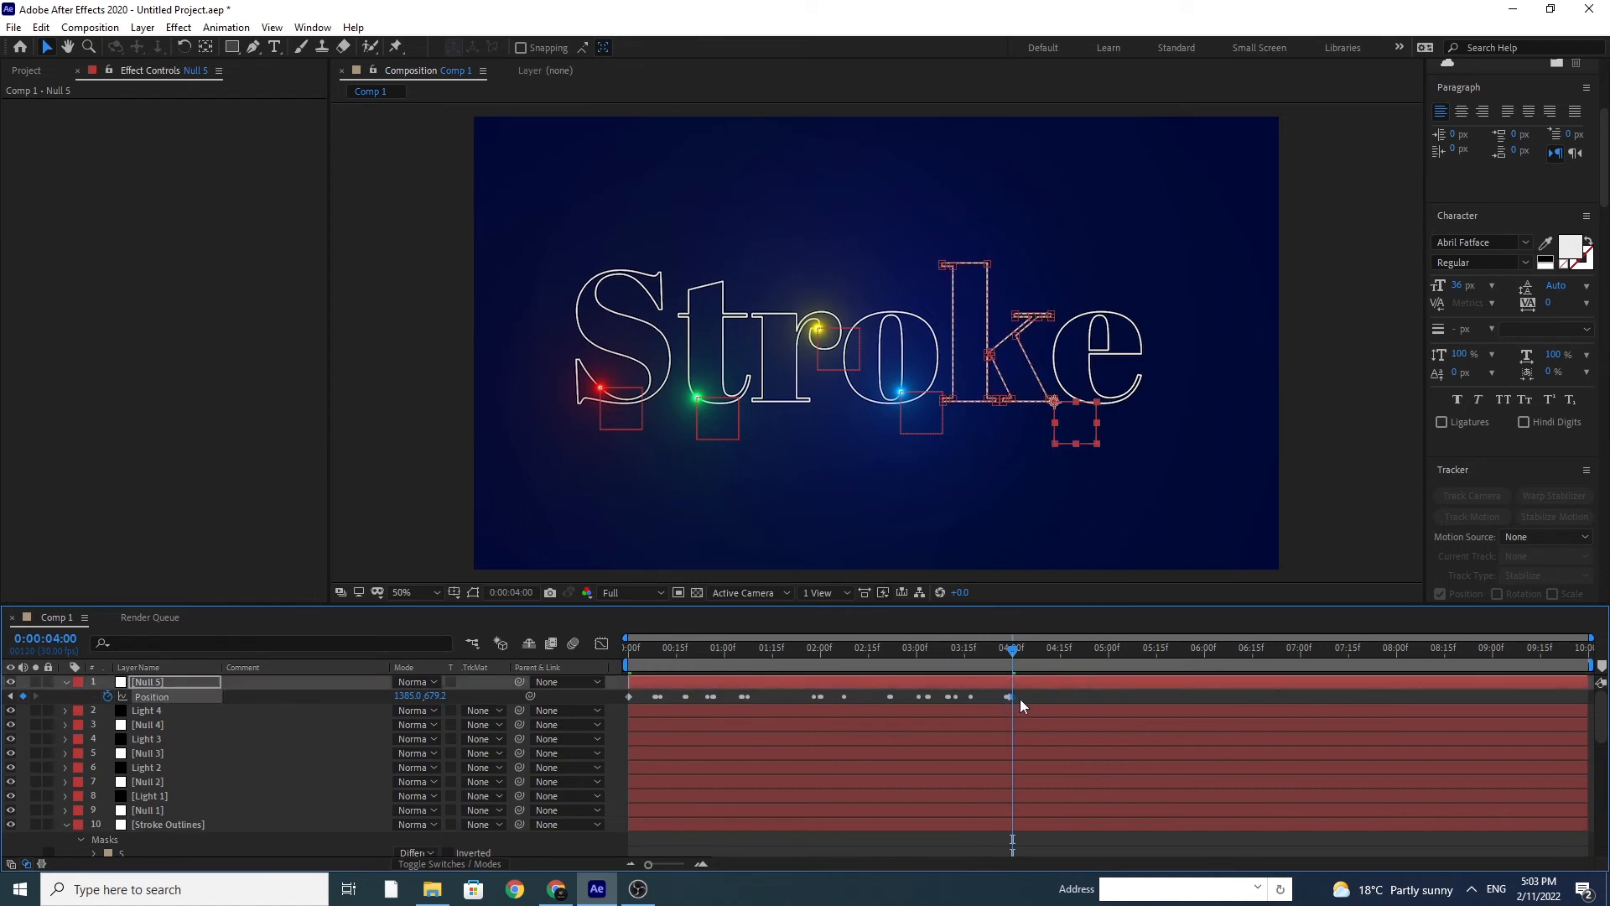
key(z)
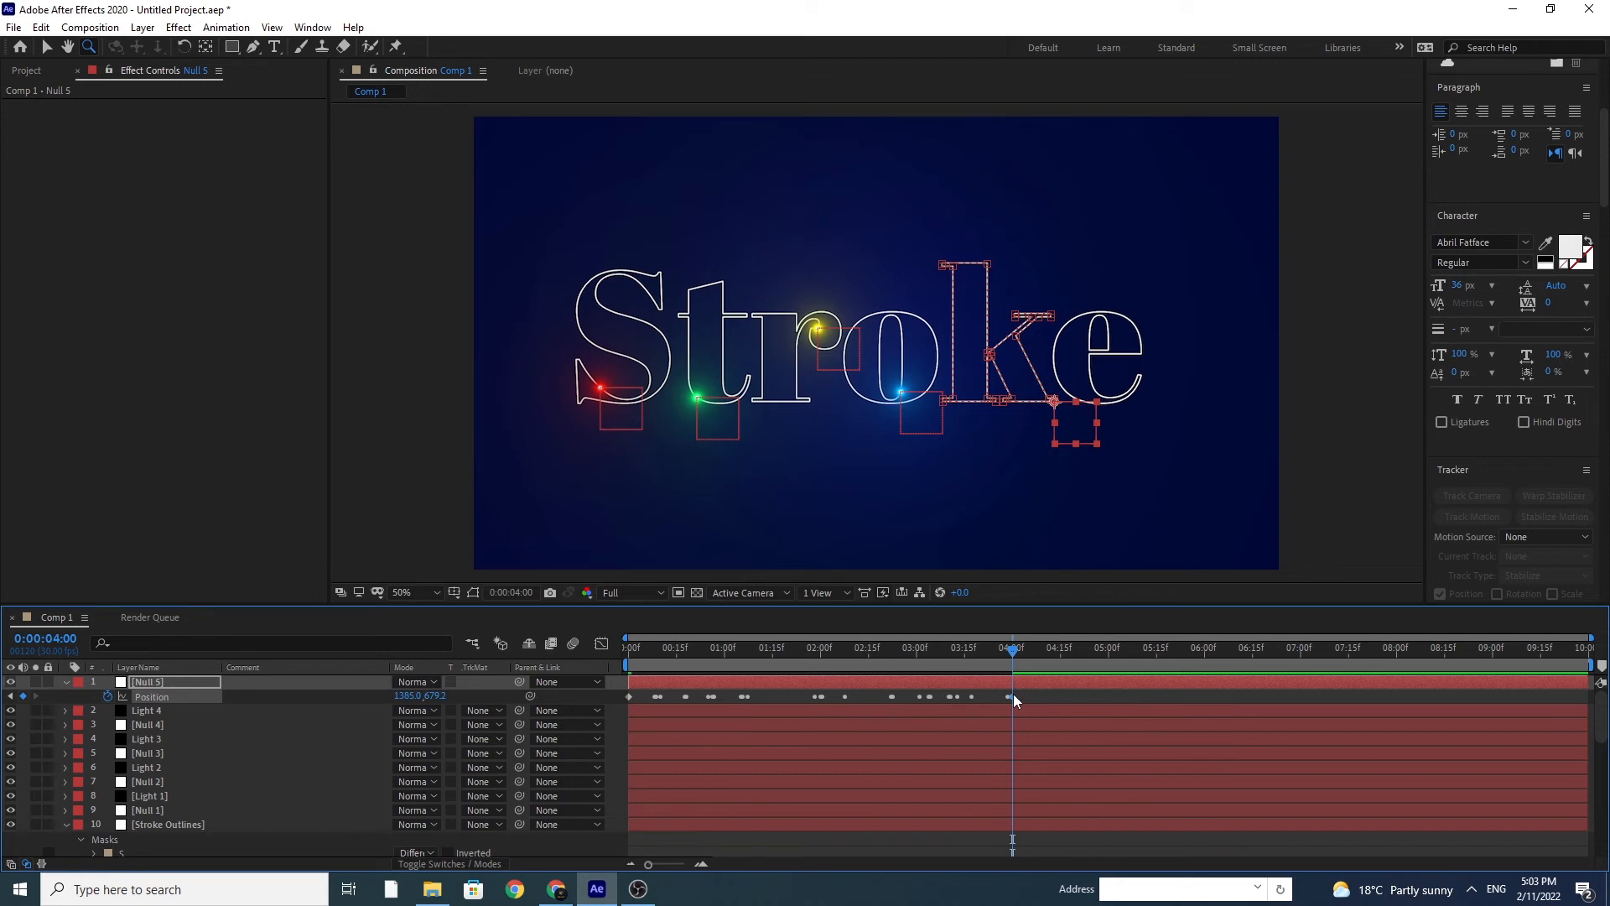
right_click(1013, 695)
mouse_move(1104, 688)
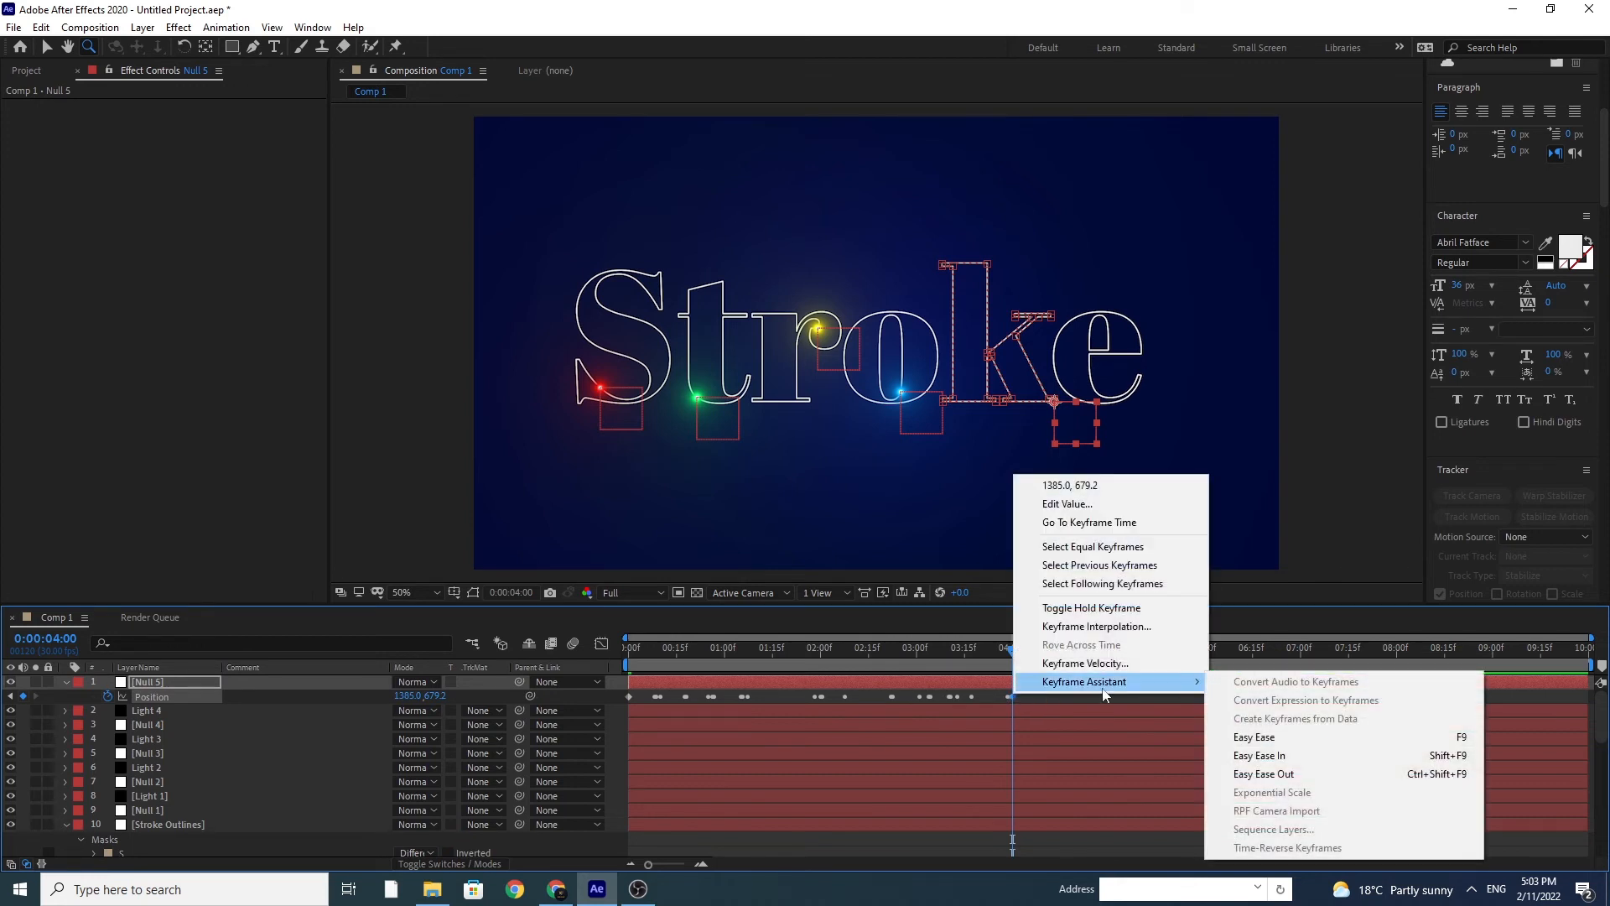
click(1267, 737)
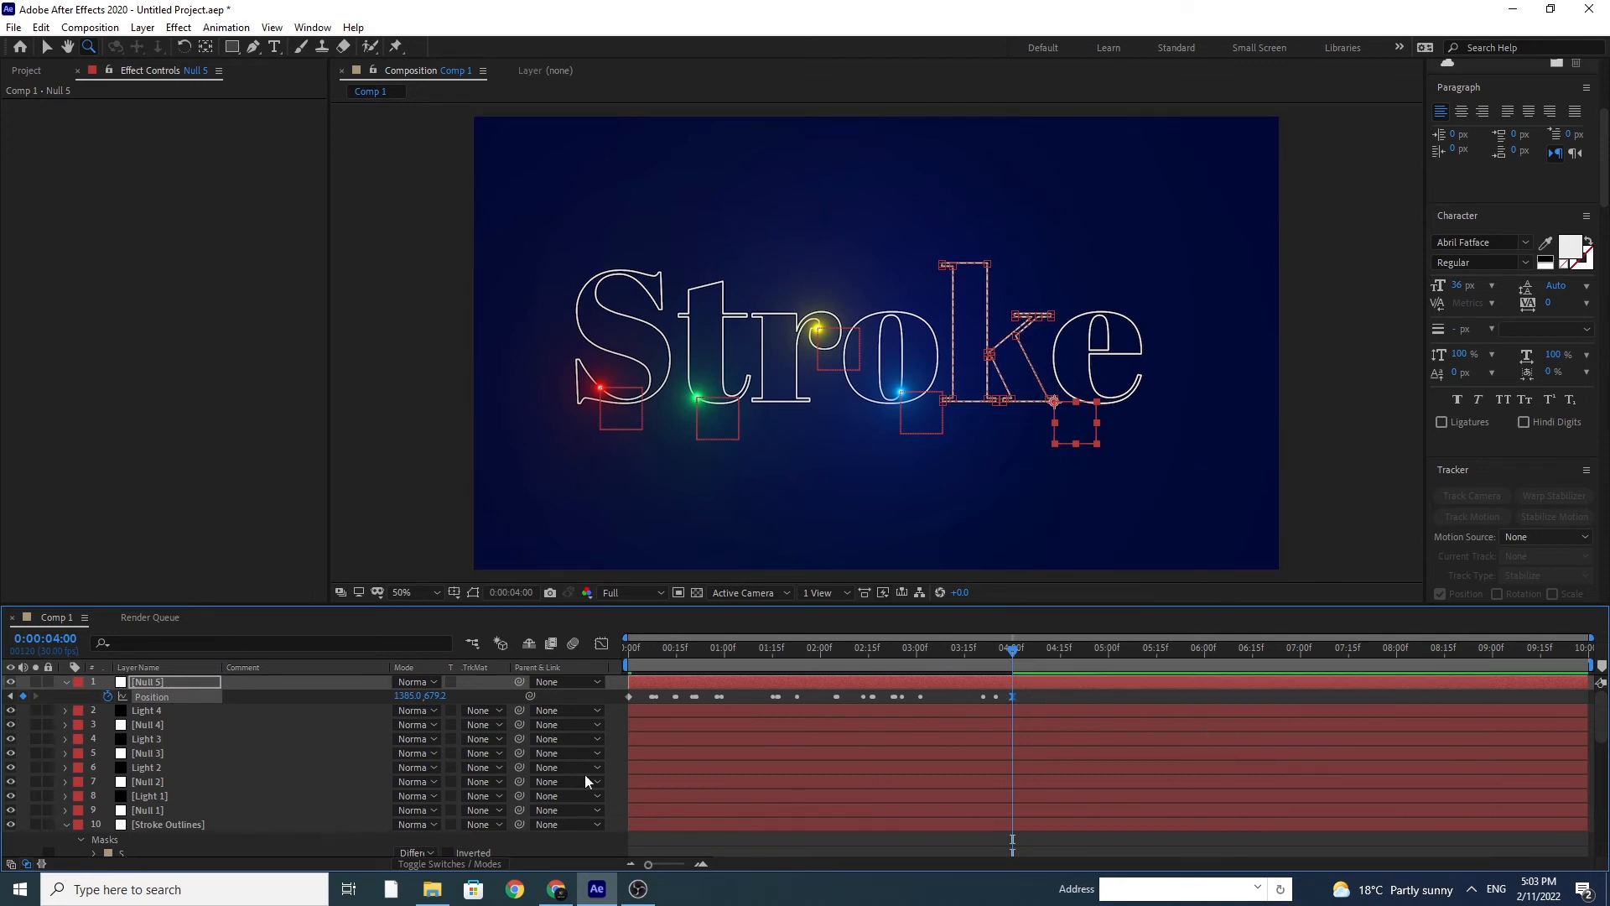
Step: Duplicate Light 4, move the copy above Null 5, and link its Optical Flares Position XY to Null 5's Position with an expression
click(167, 710)
key(ctrl+d)
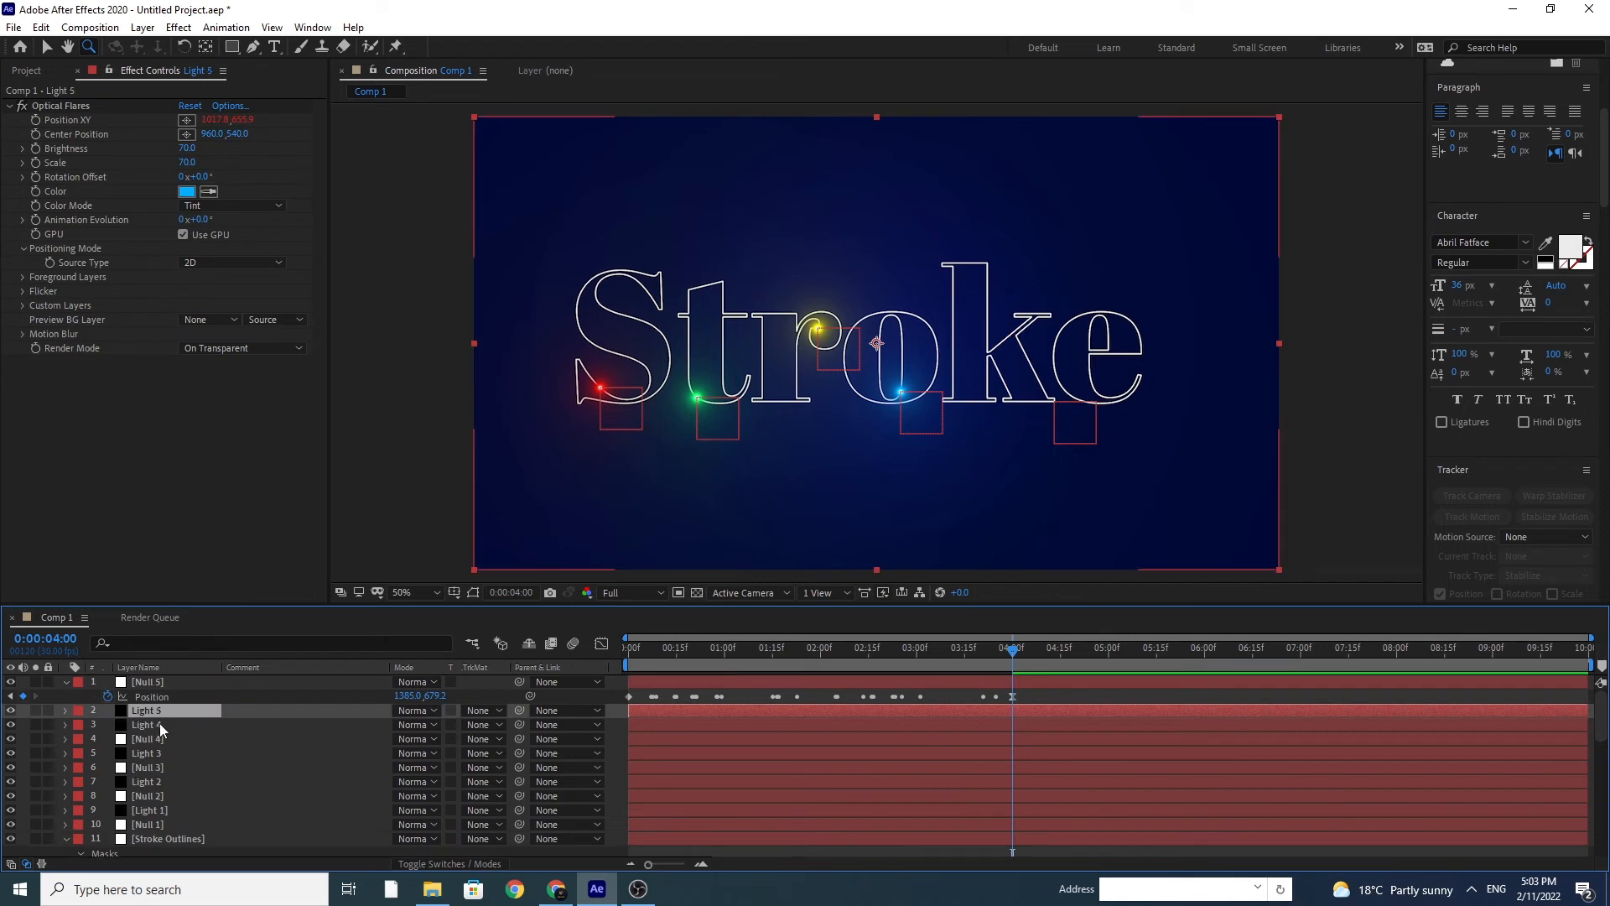
drag(151, 712, 155, 689)
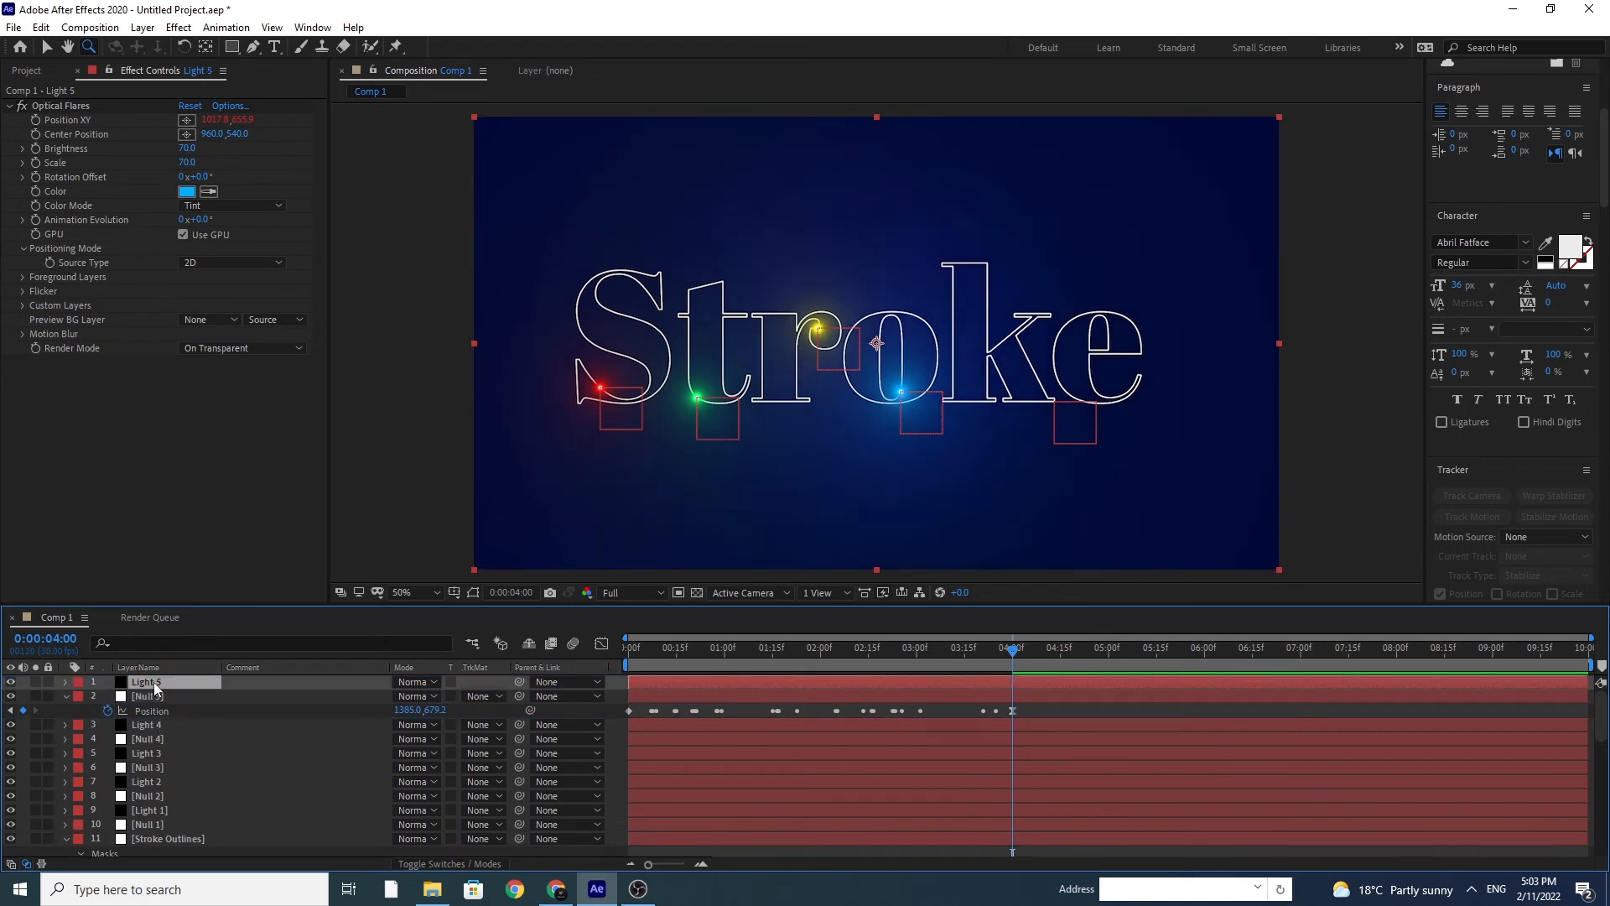
alt+click(37, 121)
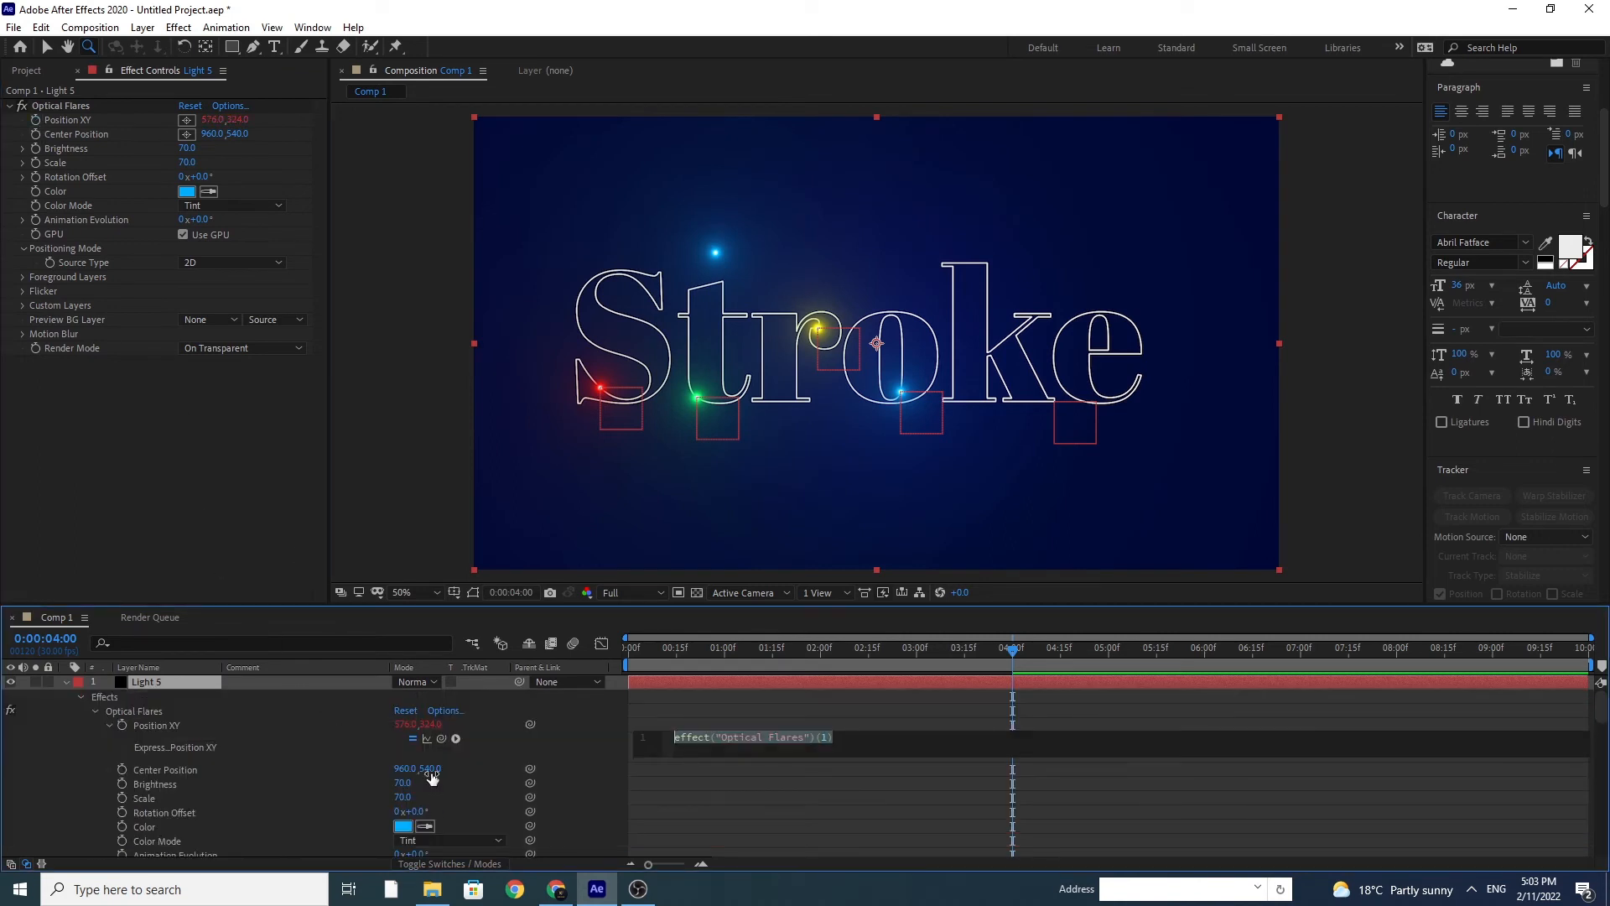
drag(442, 738, 185, 787)
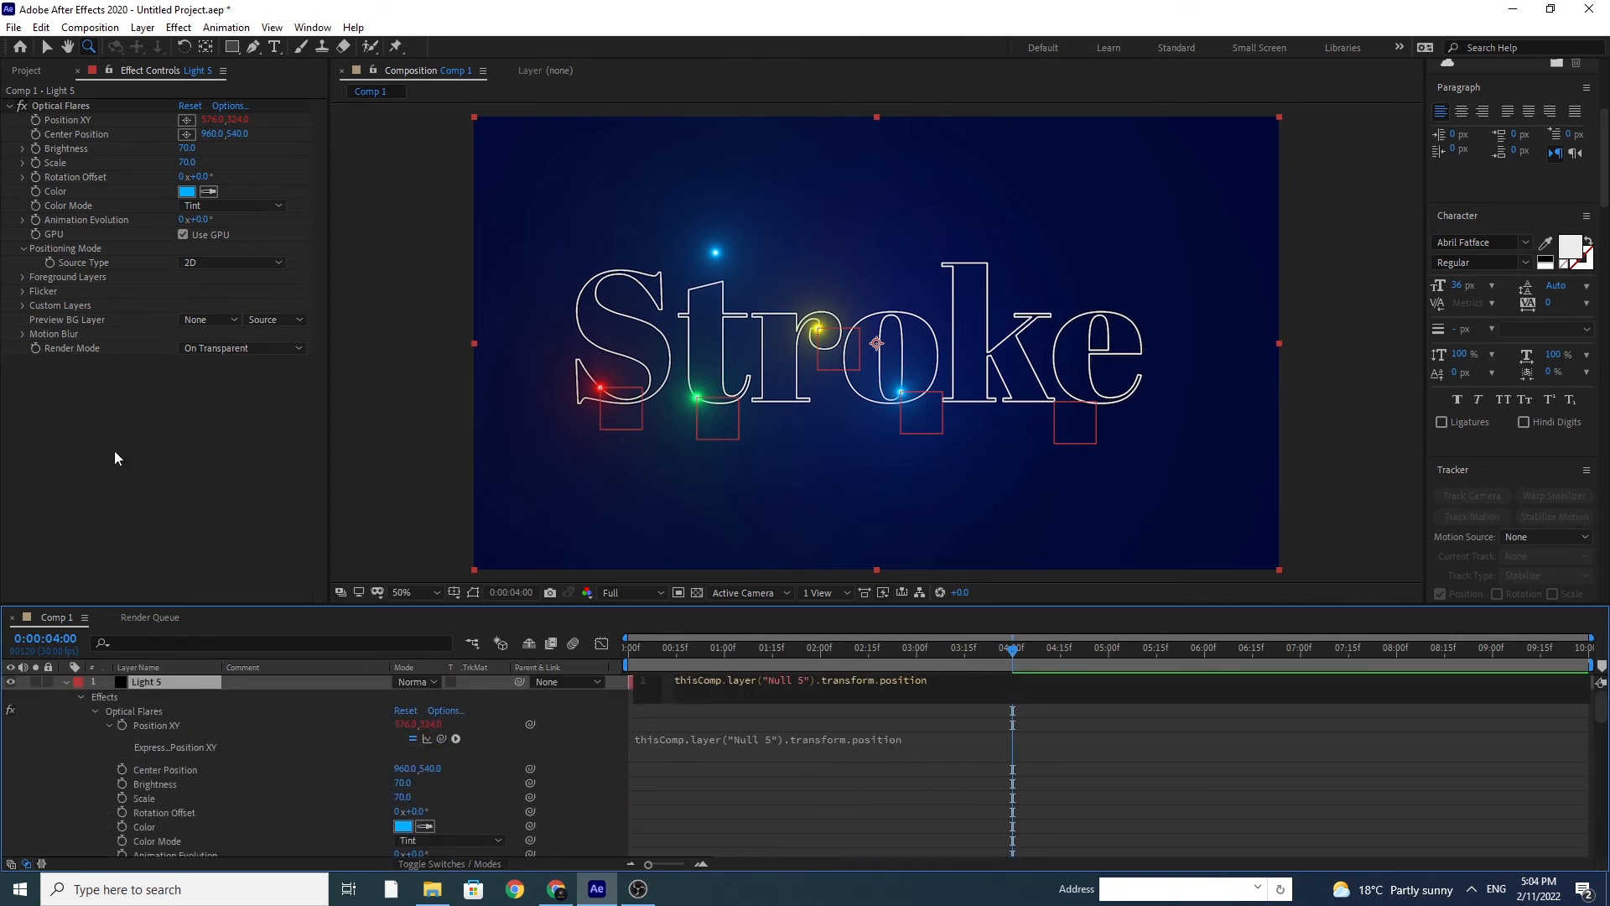
Step: Set the Optical Flares color of Light 5 to magenta F600FF, and collapse the Light 5 and Null 5 layers
click(204, 352)
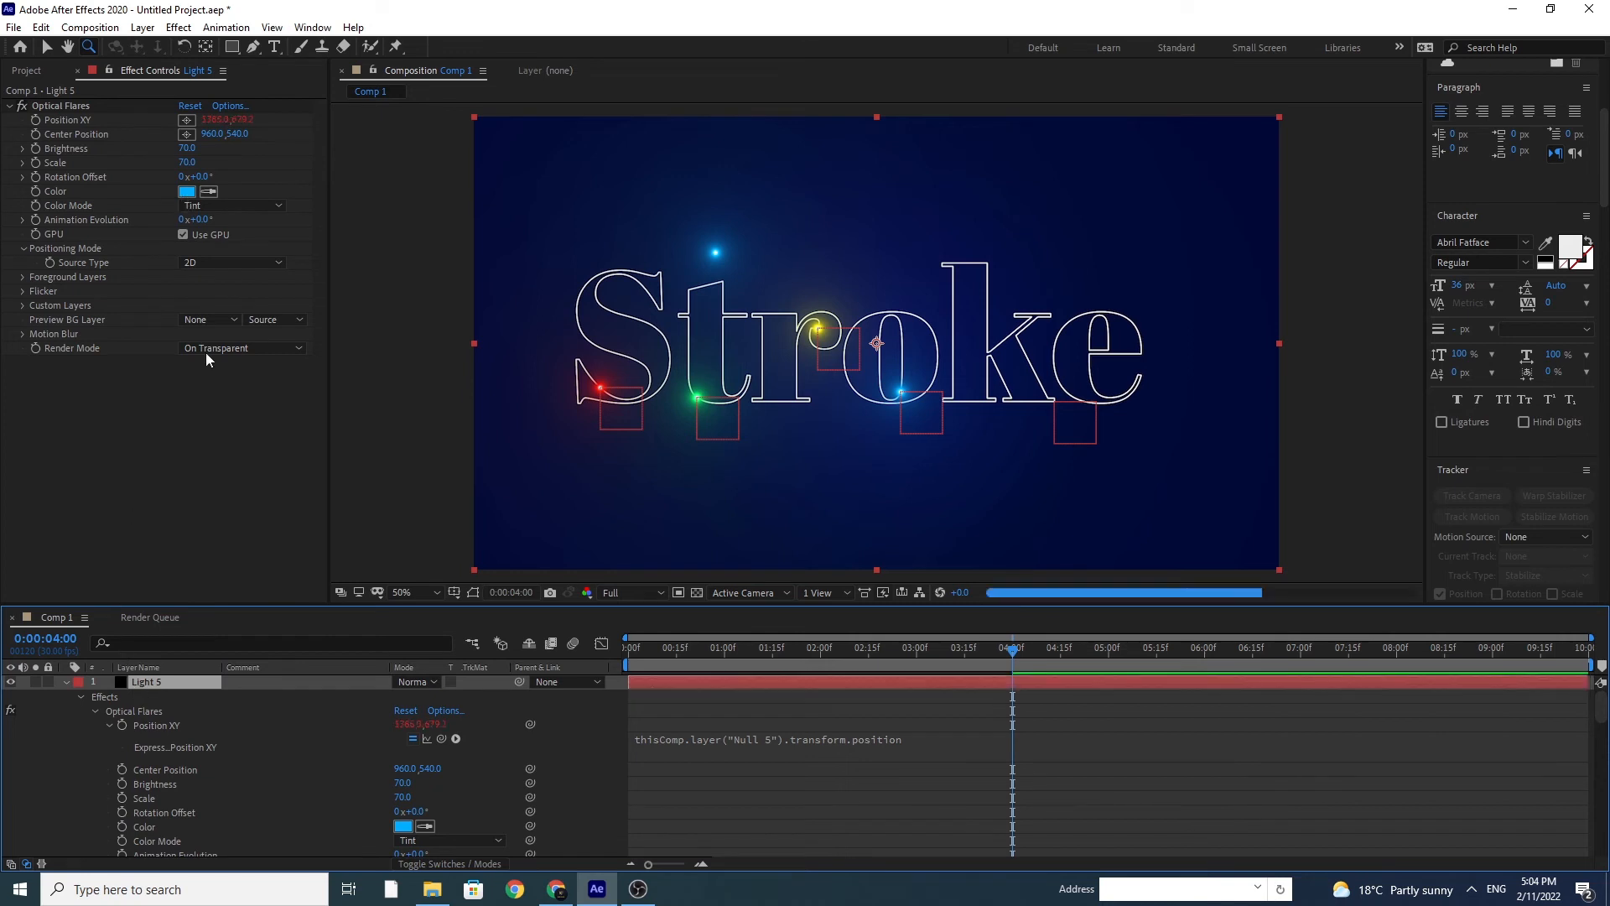
click(186, 192)
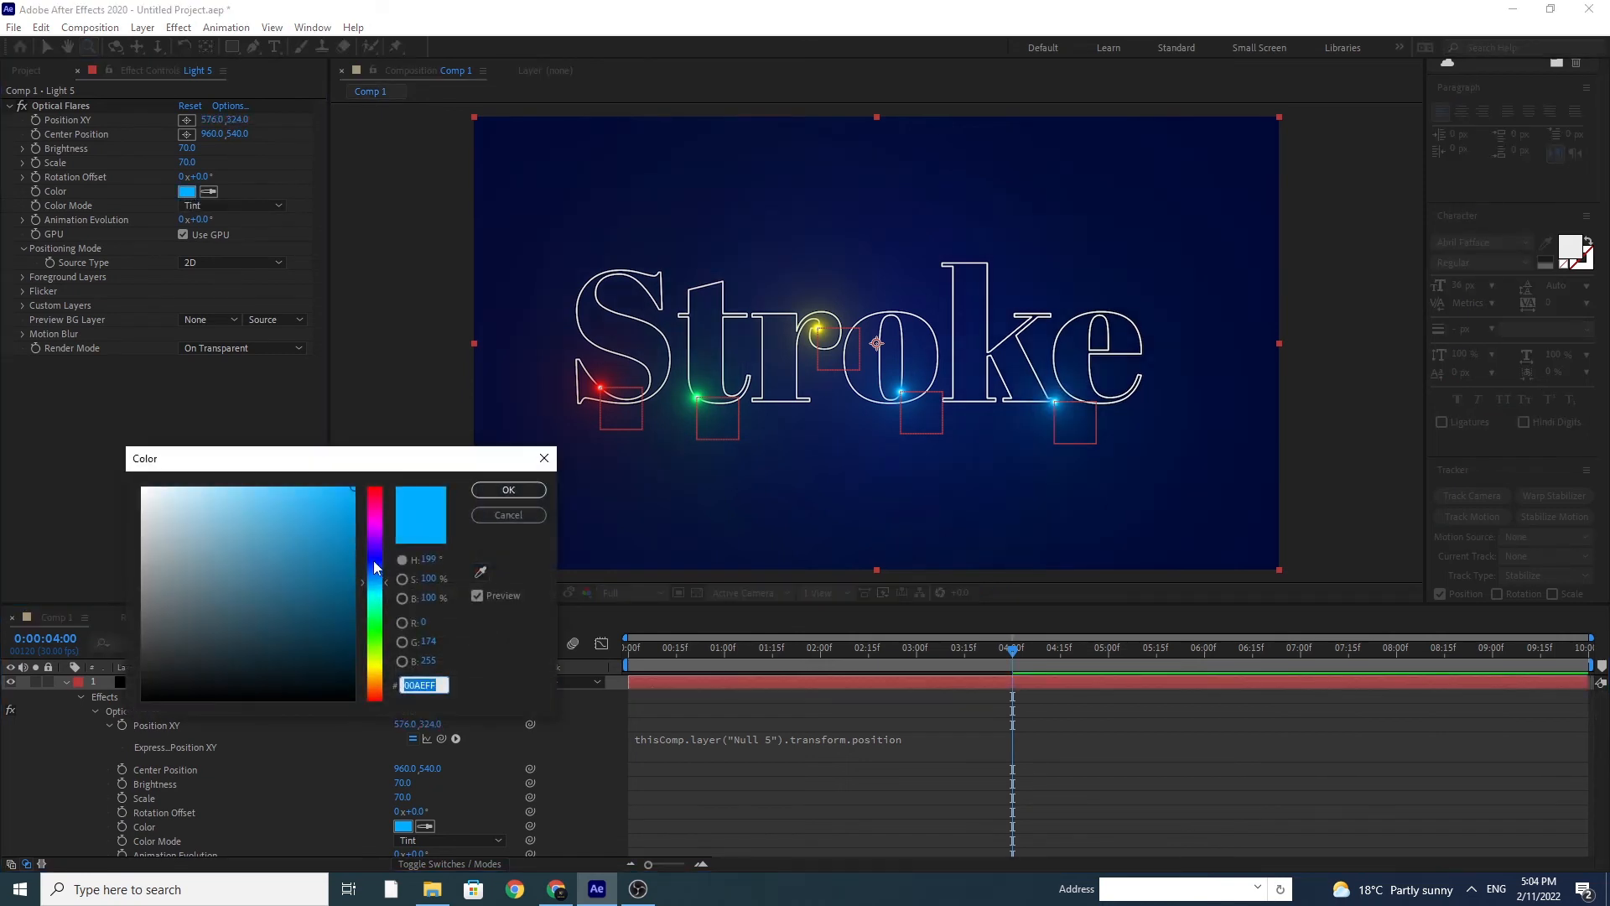
click(374, 560)
drag(377, 531, 378, 523)
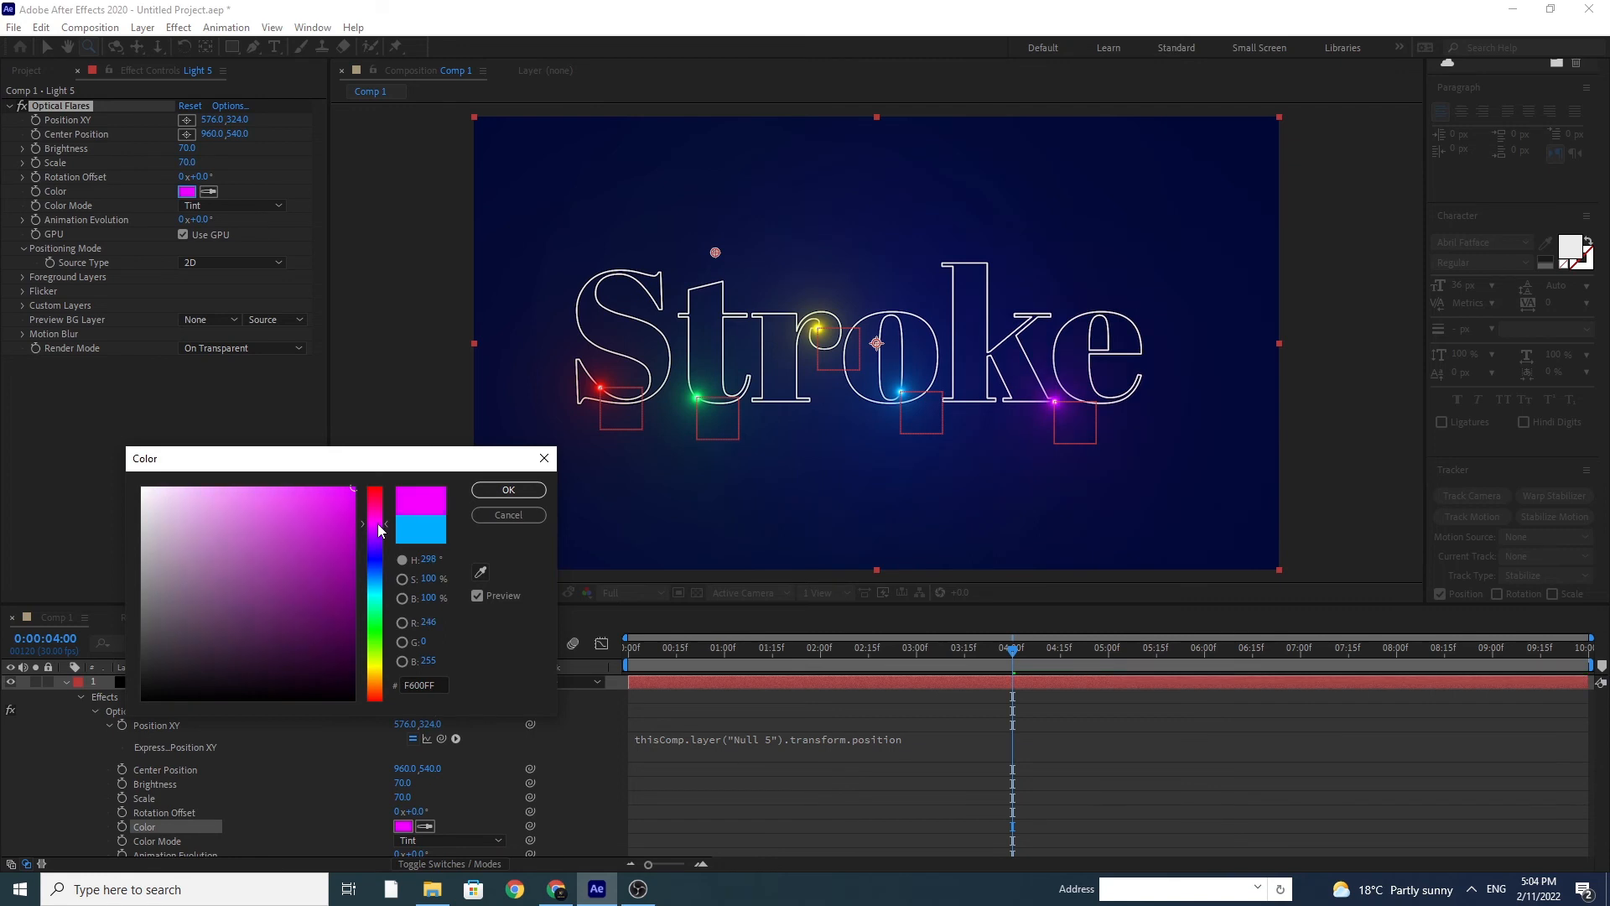
click(509, 489)
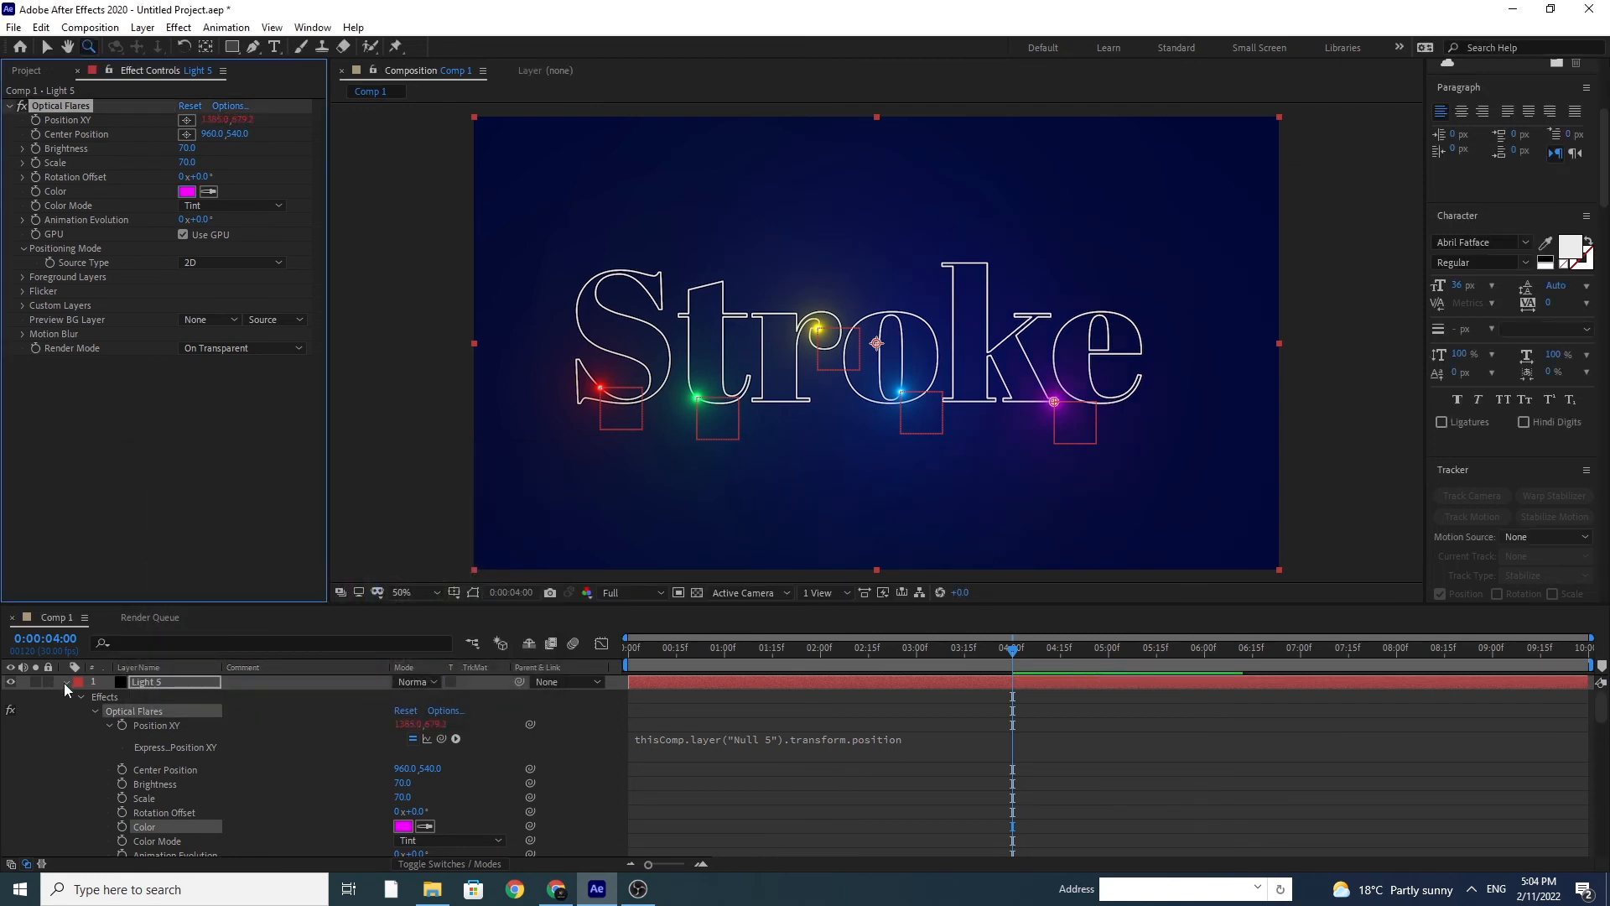
click(64, 683)
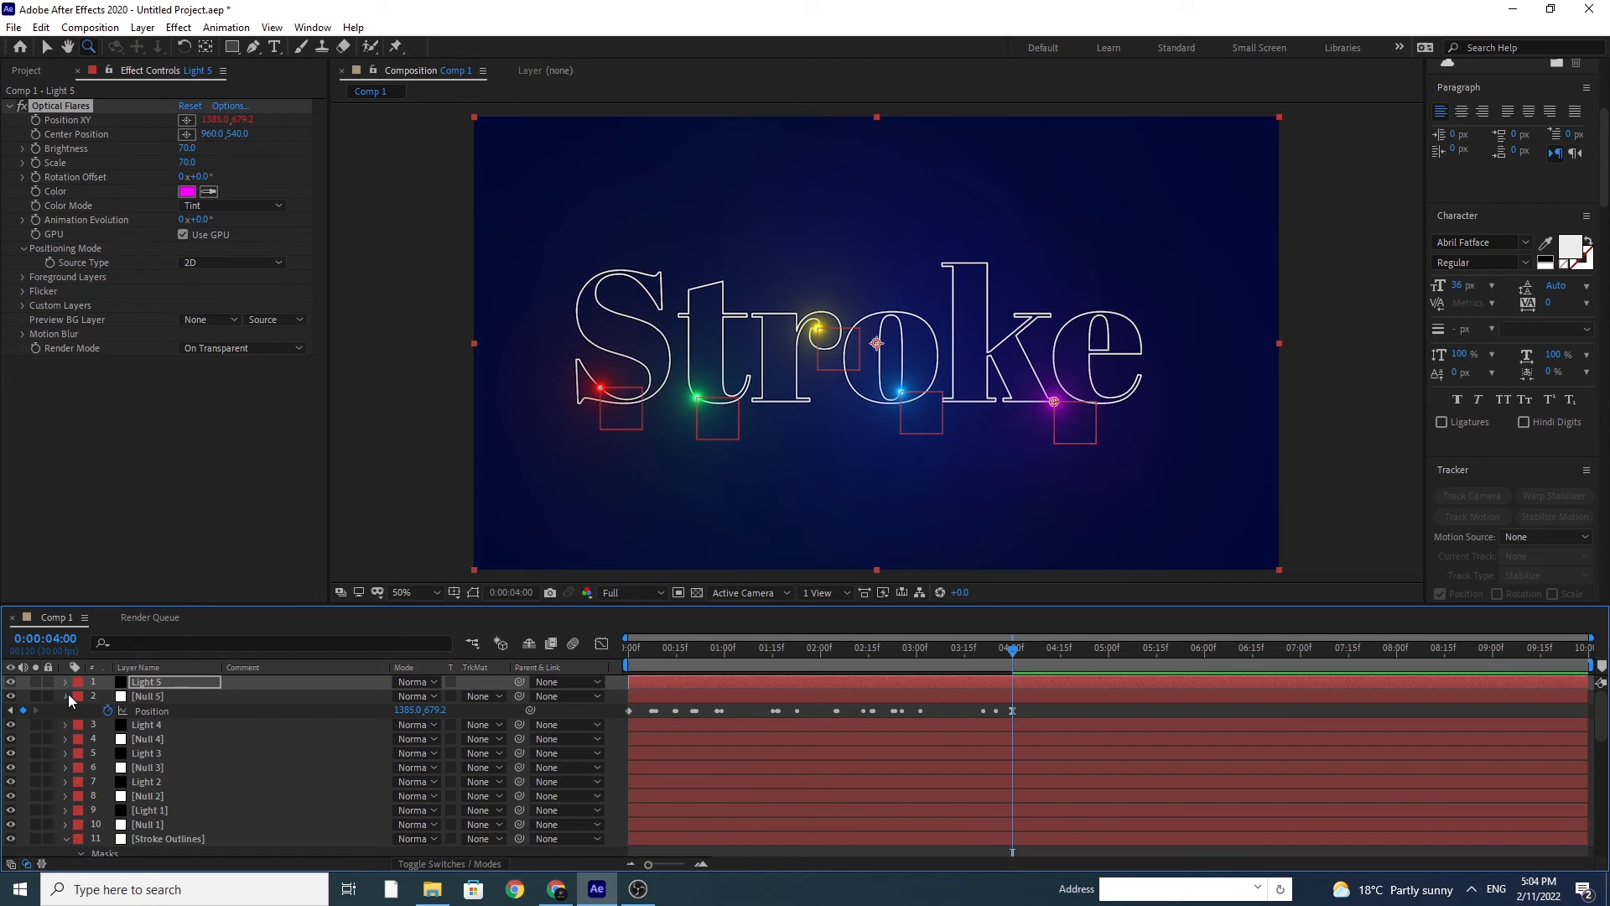
click(67, 695)
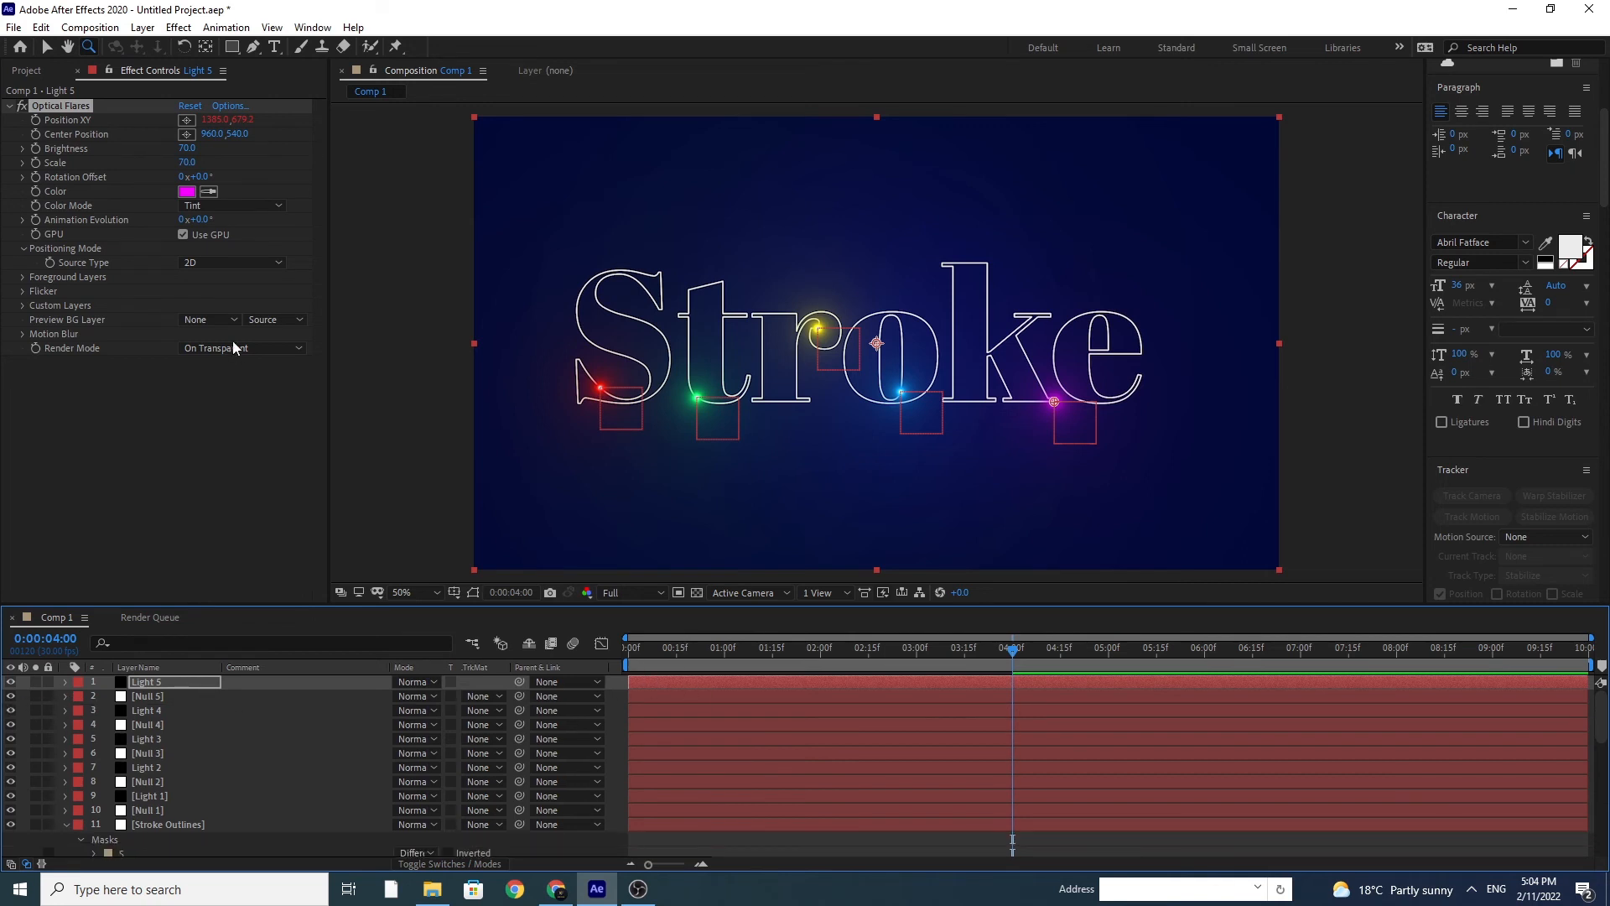
Step: Add a new null object to the composition and reveal its Position property
click(143, 28)
mouse_move(160, 53)
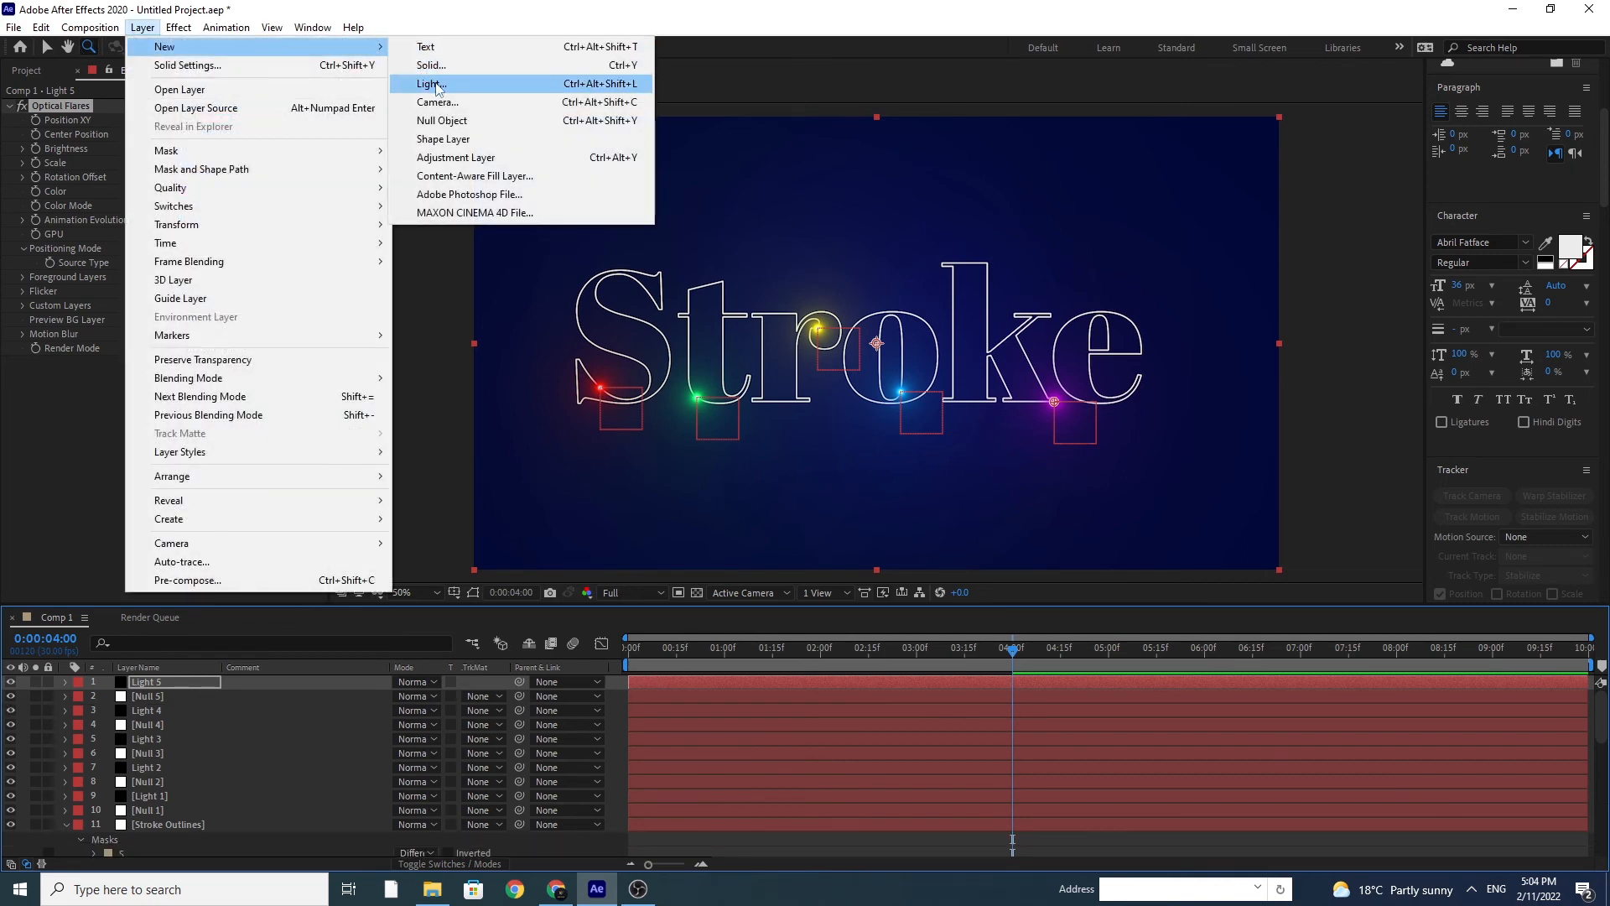
click(442, 120)
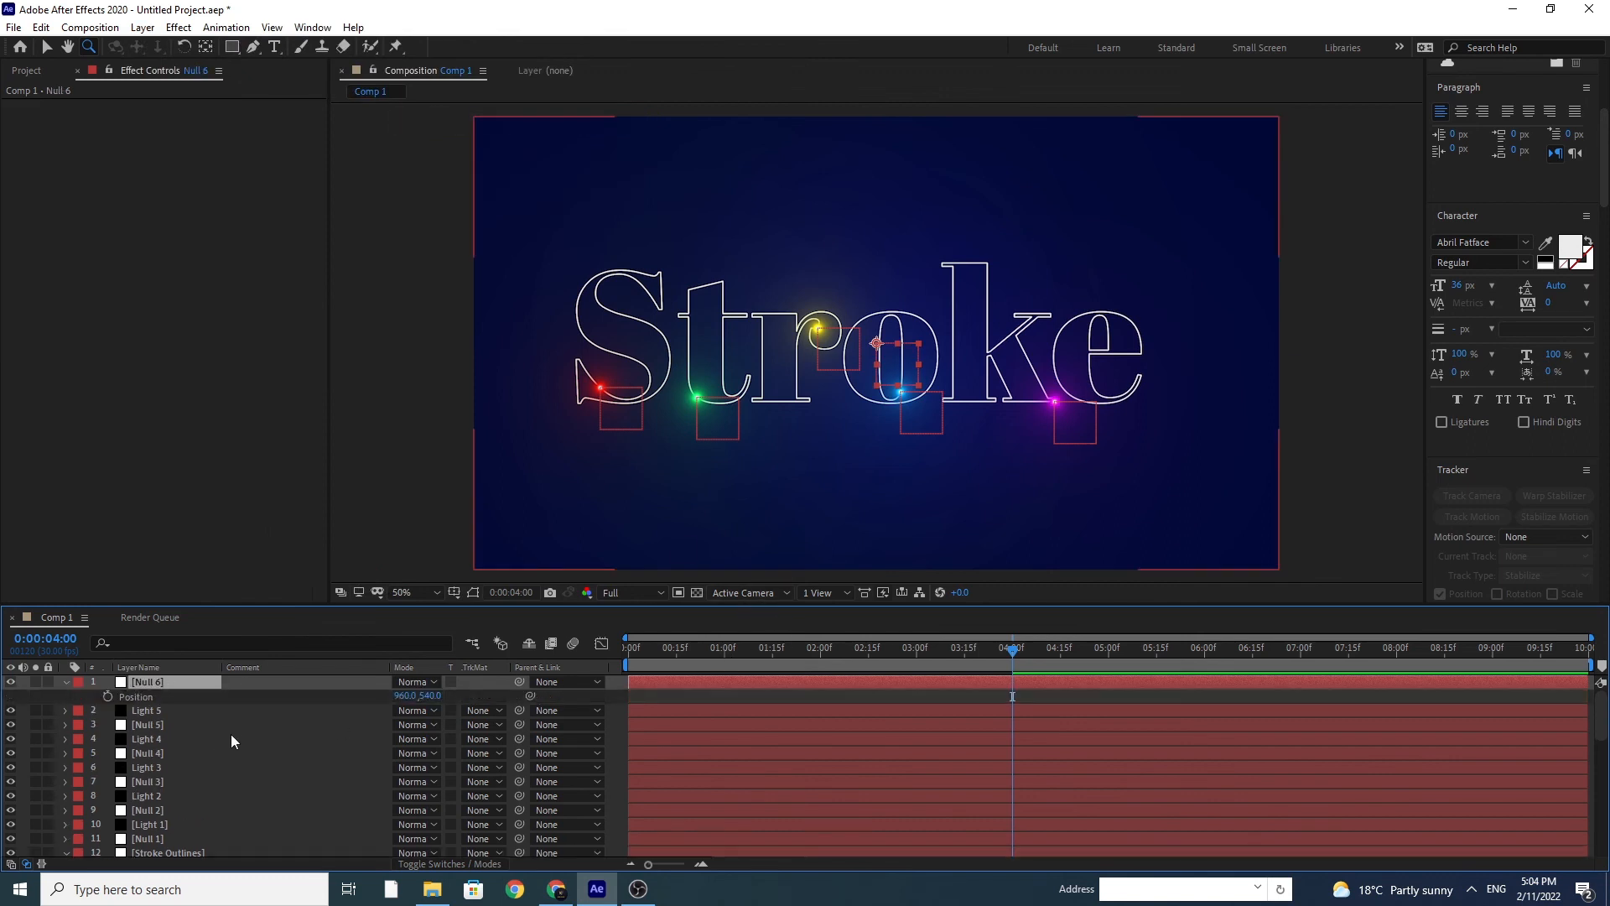
Step: Copy the Mask Path of the first e mask in Stroke Outlines and paste it into Null 6's Position at 0:00
scroll(231, 735, down, 5)
click(94, 740)
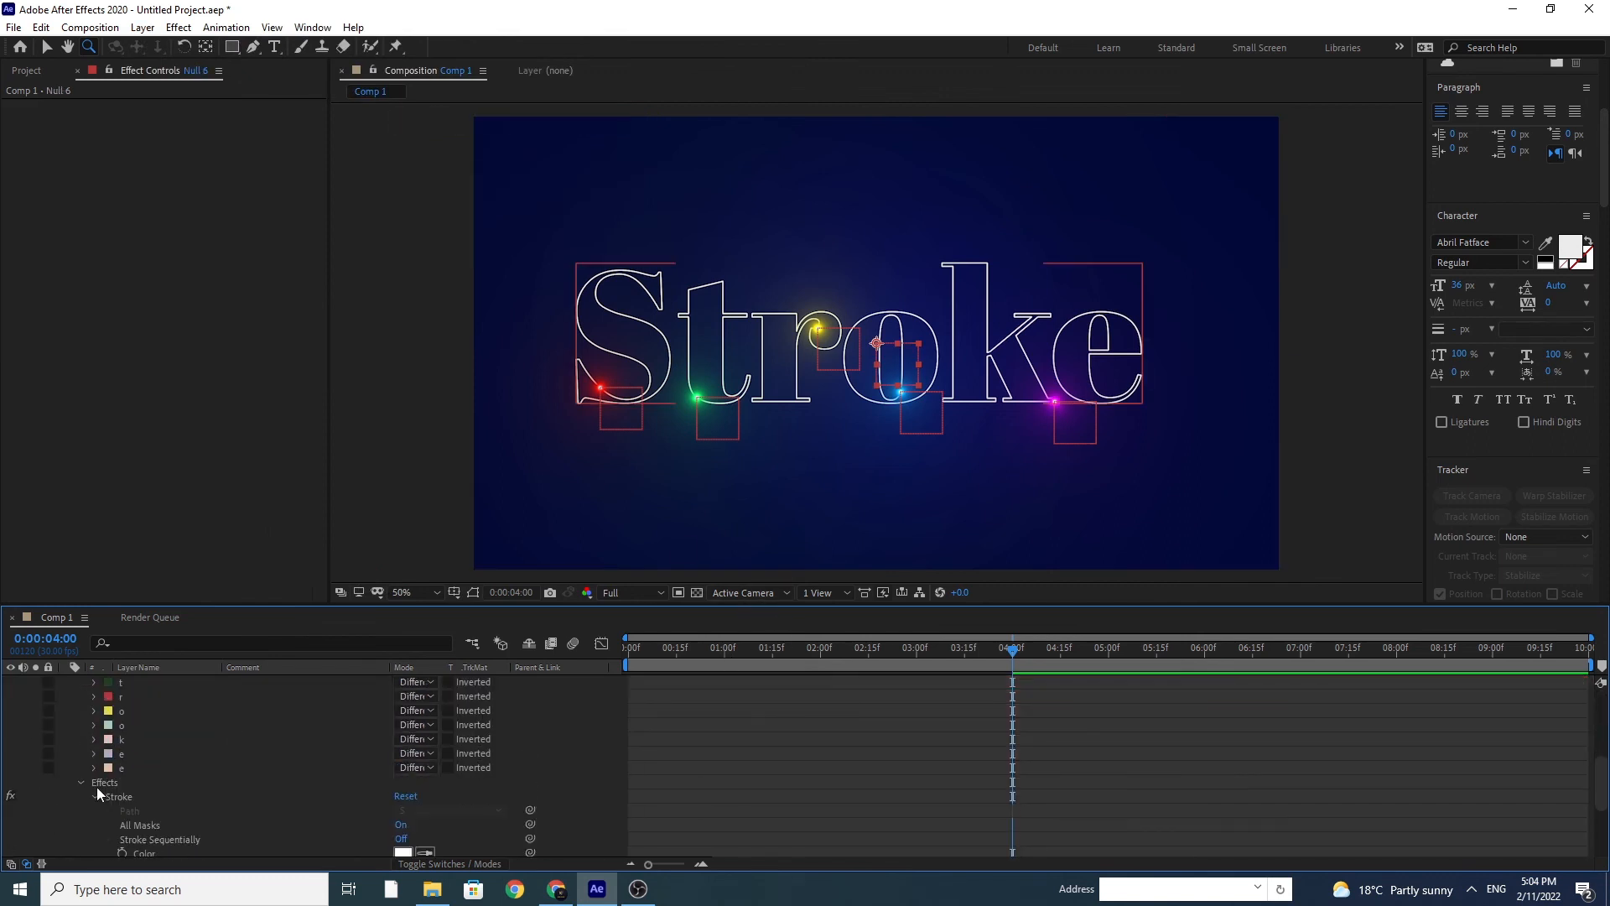
click(93, 753)
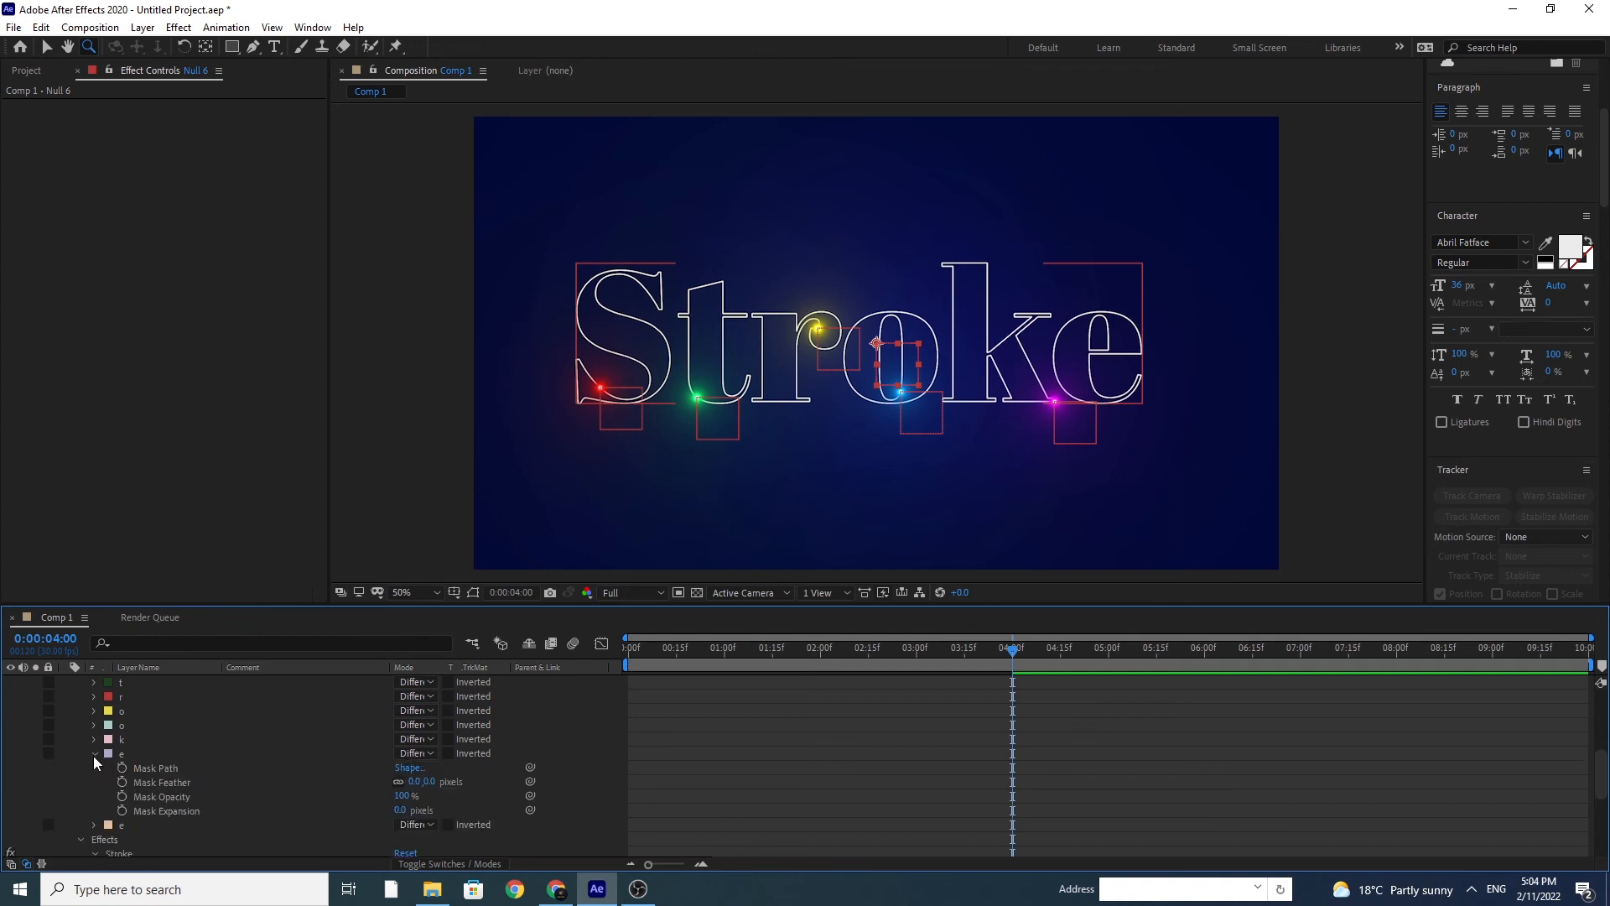
click(153, 770)
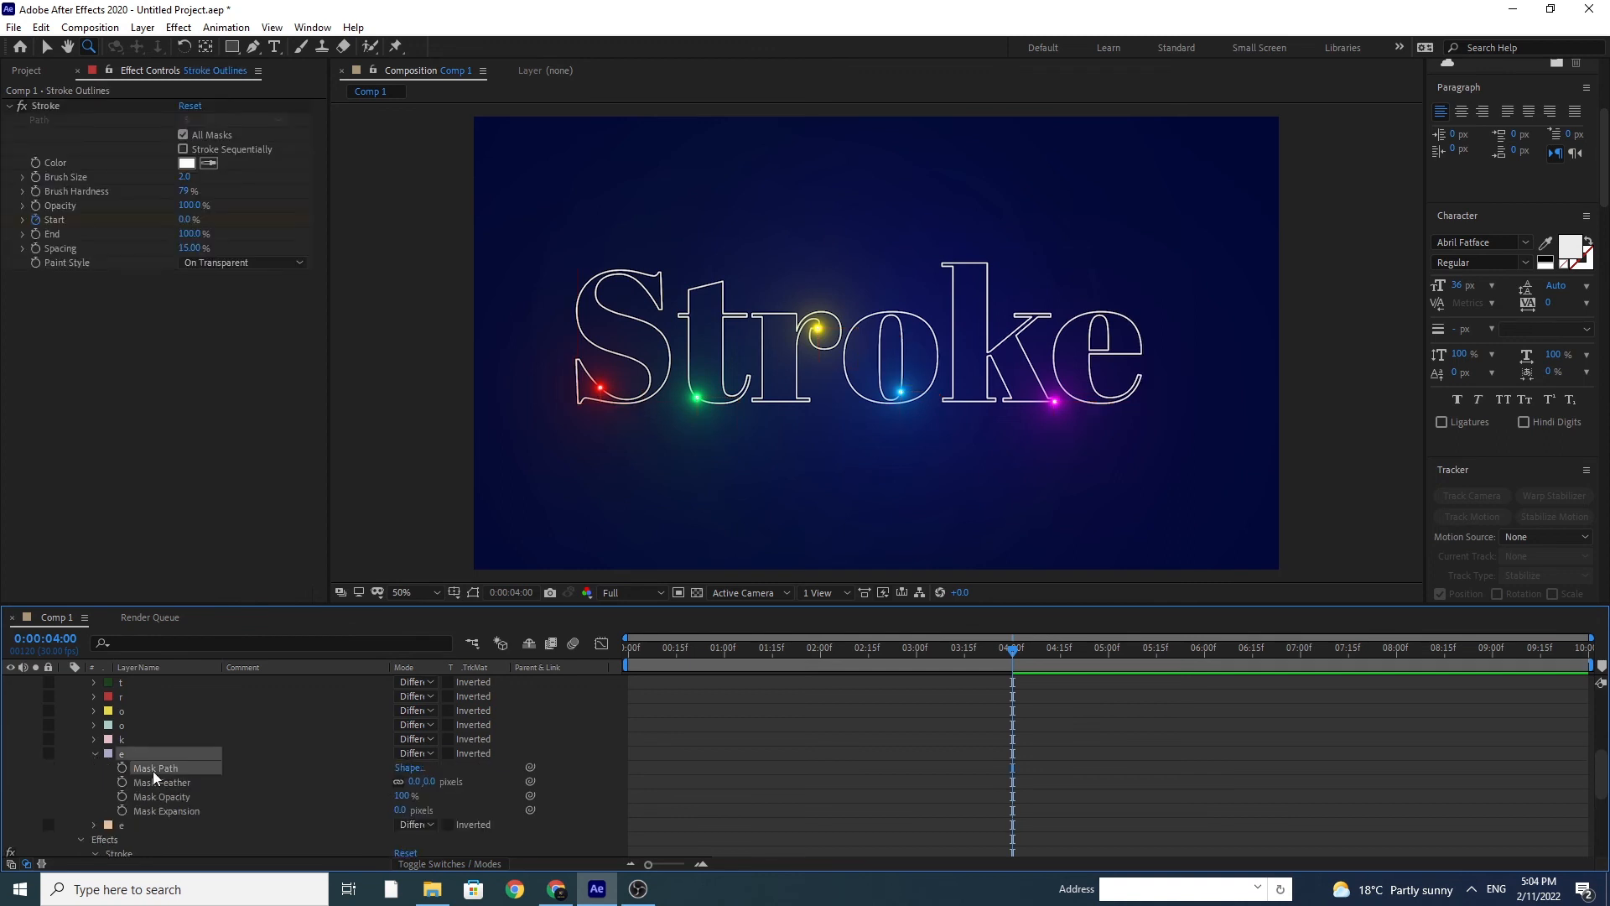
click(627, 657)
scroll(351, 755, up, 5)
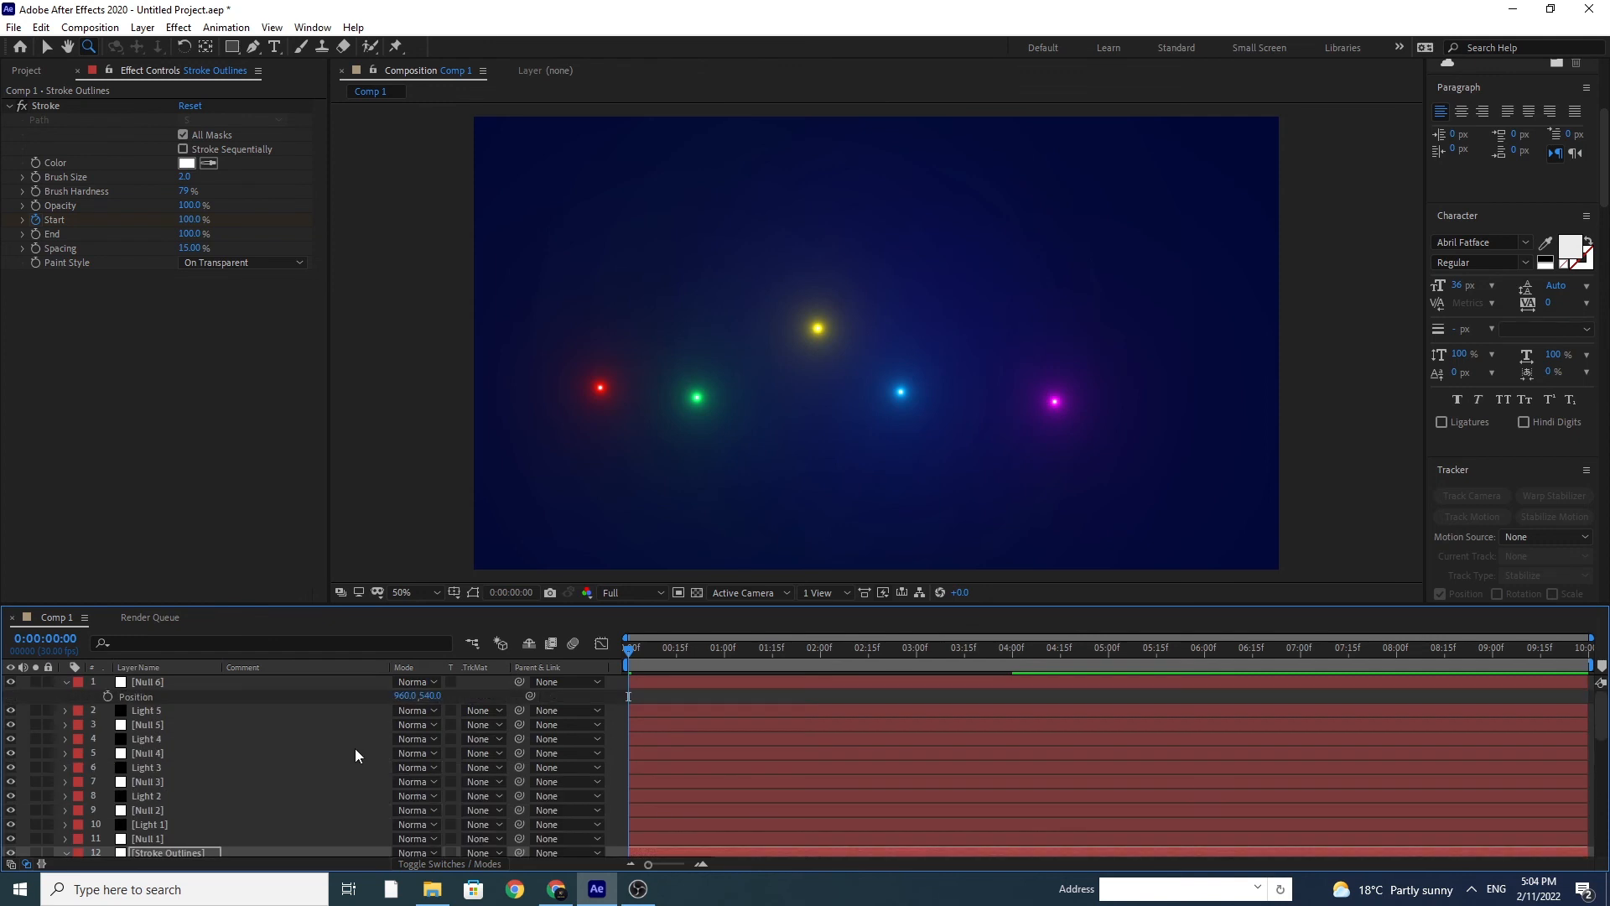
click(139, 698)
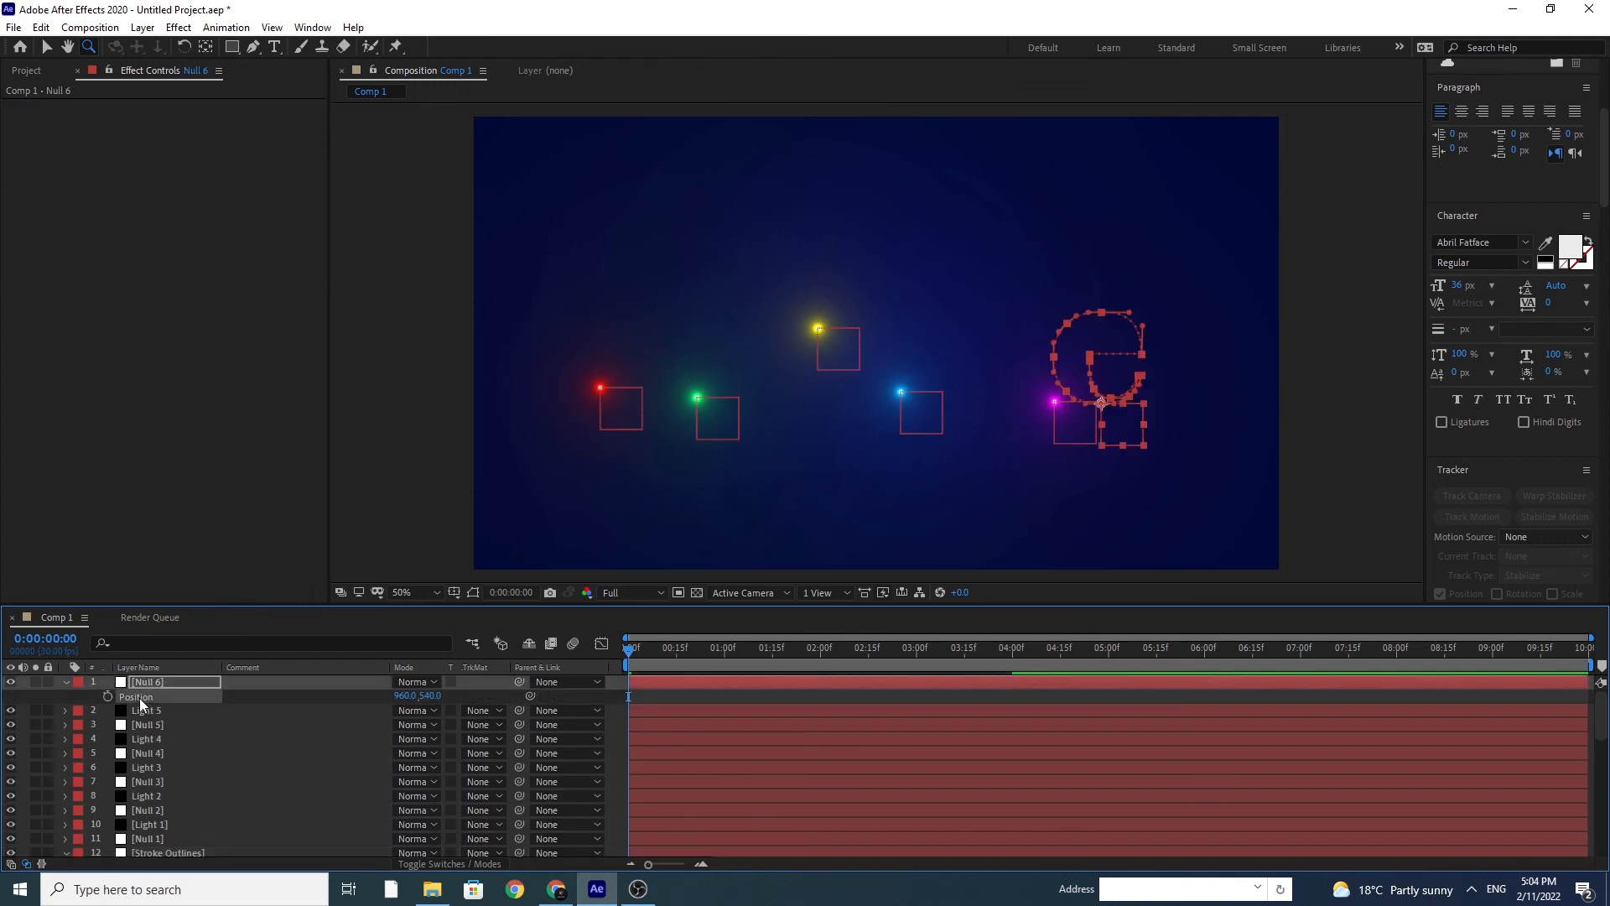
key(ctrl+v)
Step: Stretch Null 6's Position keyframes so they end at 4 seconds, and time-reverse them
click(1013, 649)
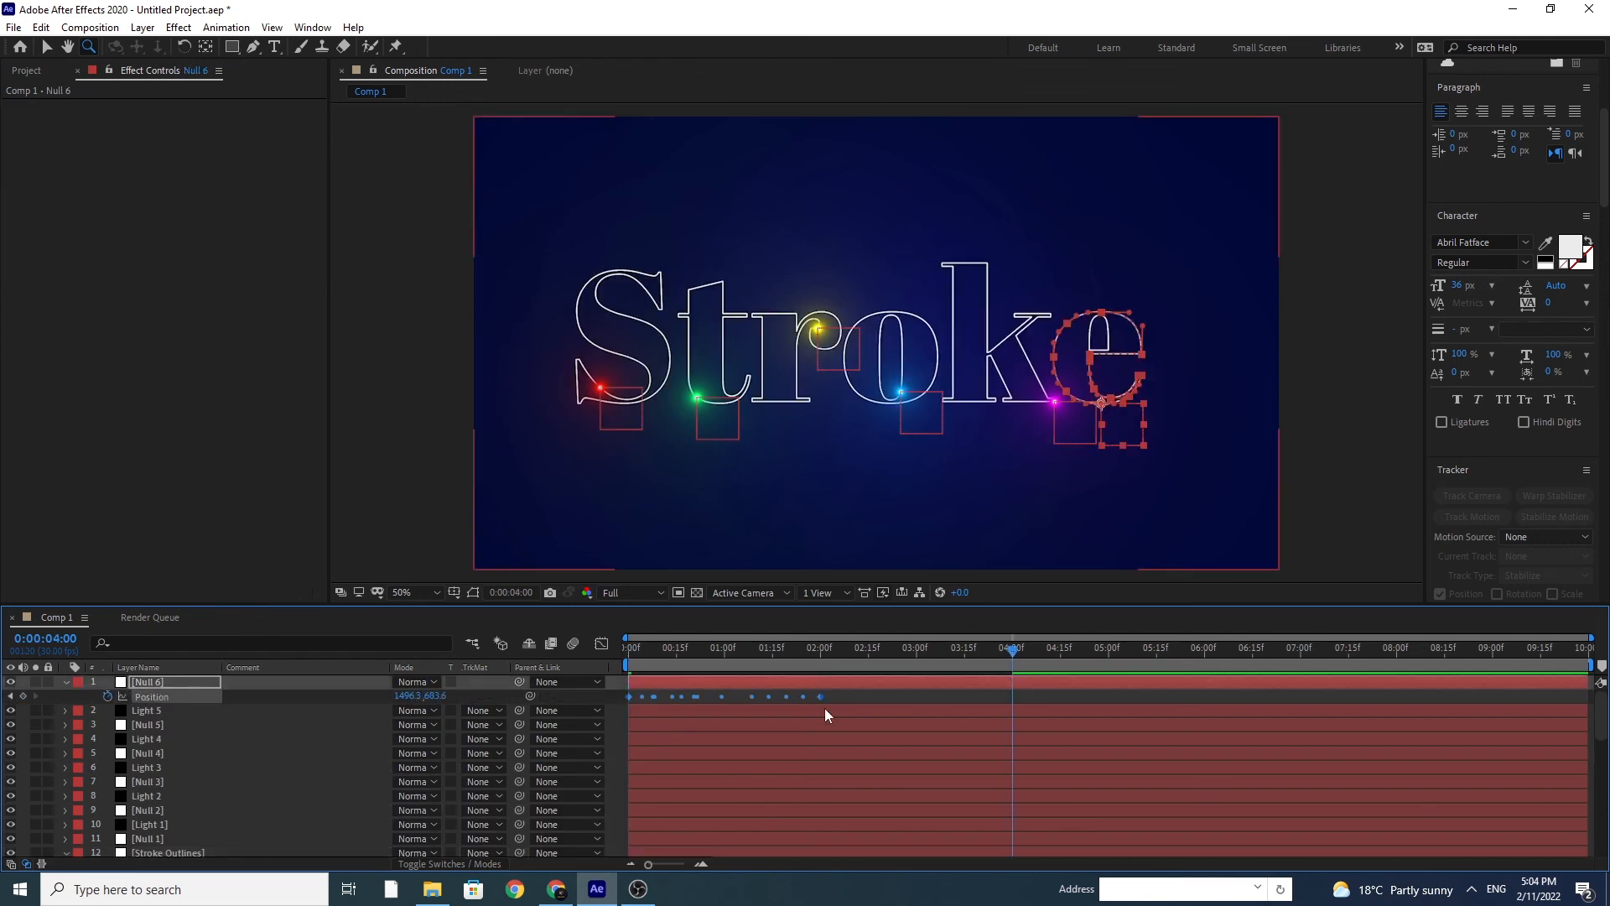
drag(823, 696, 1018, 717)
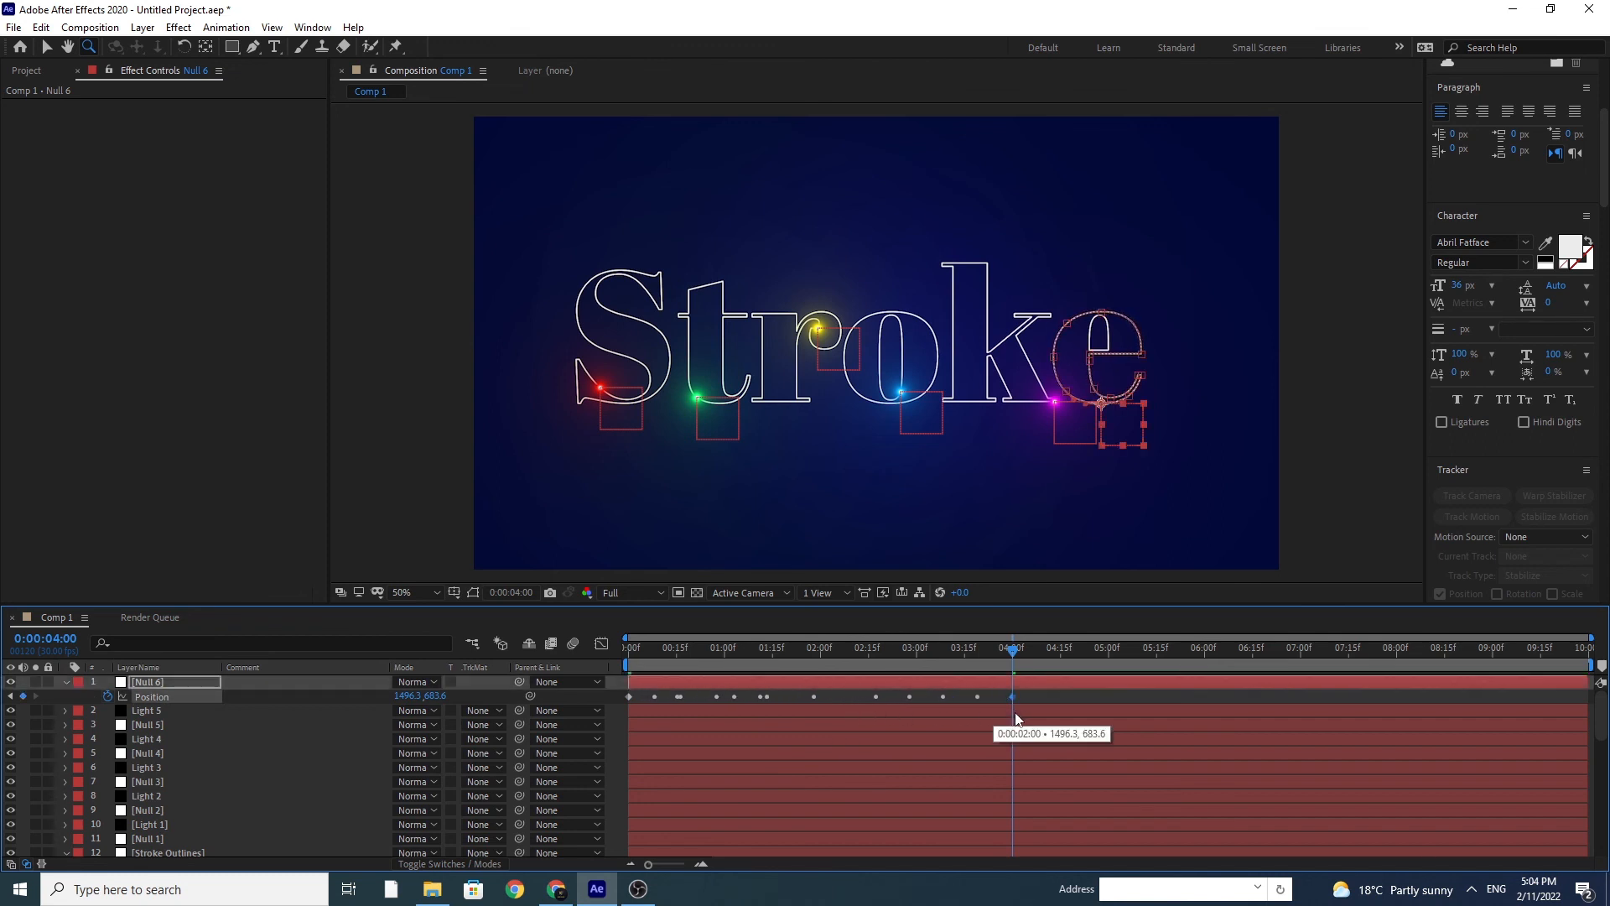
drag(1039, 695, 614, 718)
right_click(631, 693)
mouse_move(729, 681)
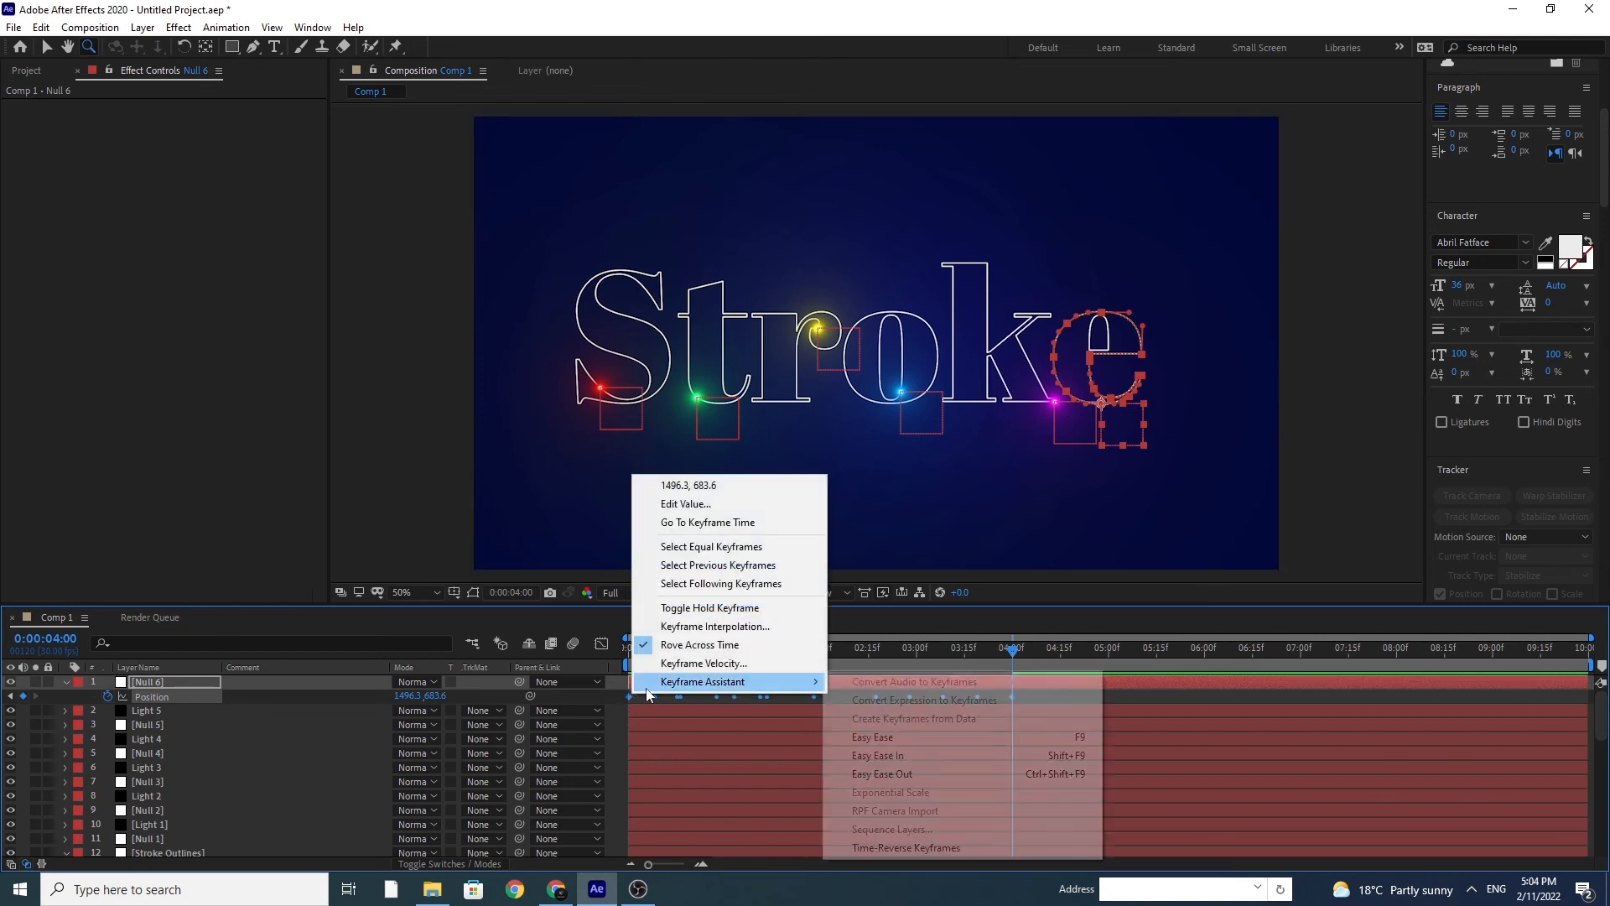
click(904, 847)
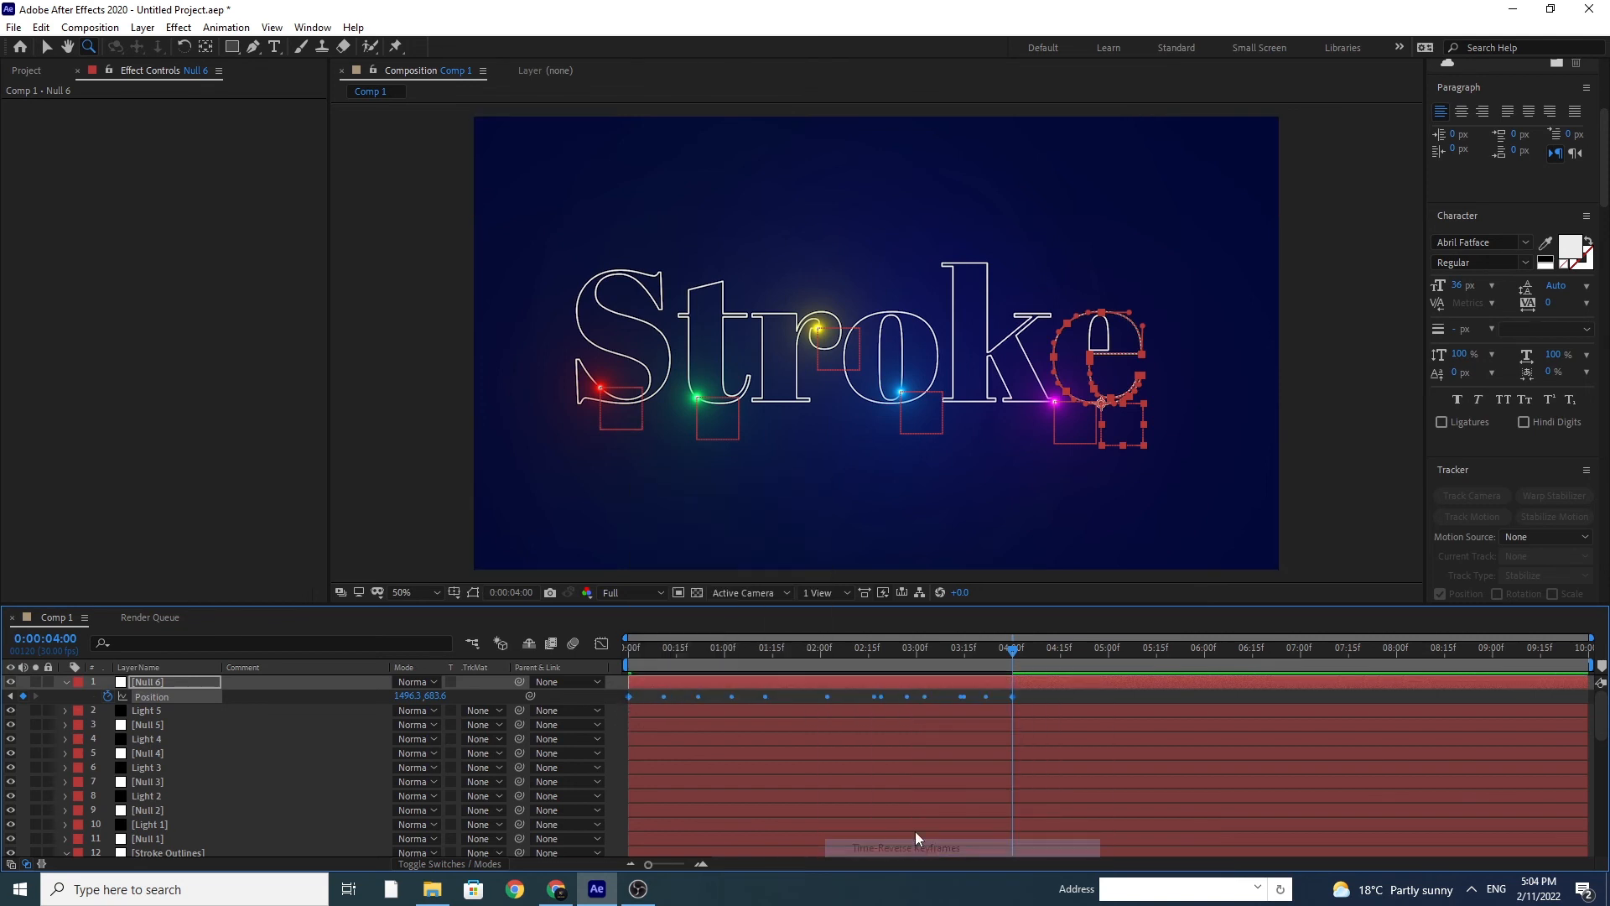
Step: Apply Easy Ease to only the last Position keyframe of Null 6 at 4 seconds
click(1021, 696)
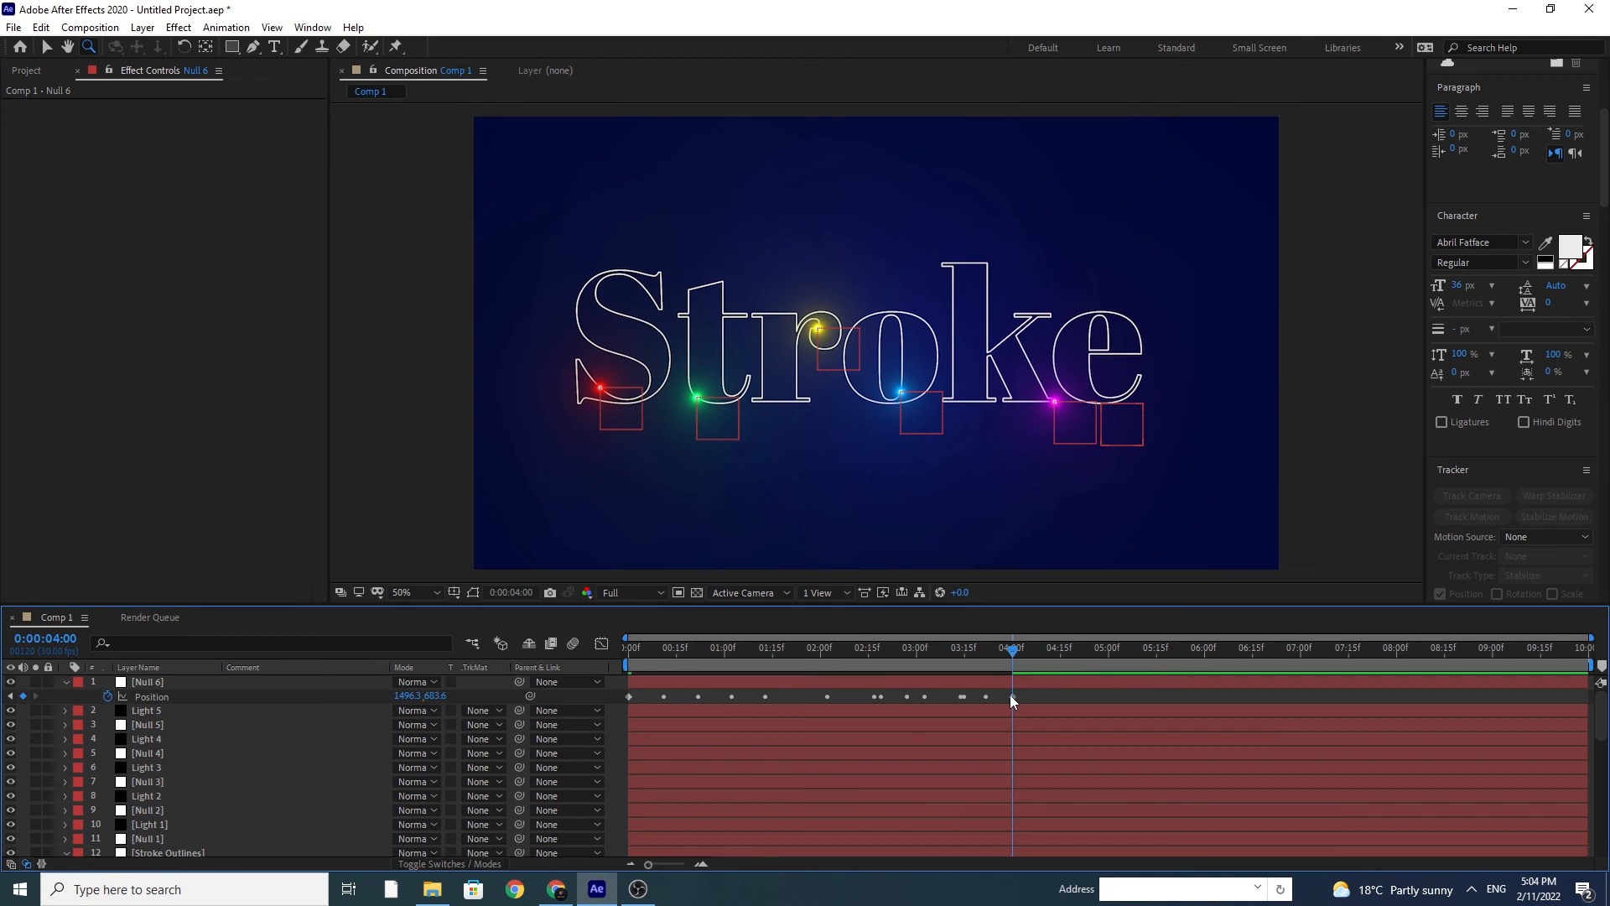
right_click(1010, 694)
mouse_move(1176, 697)
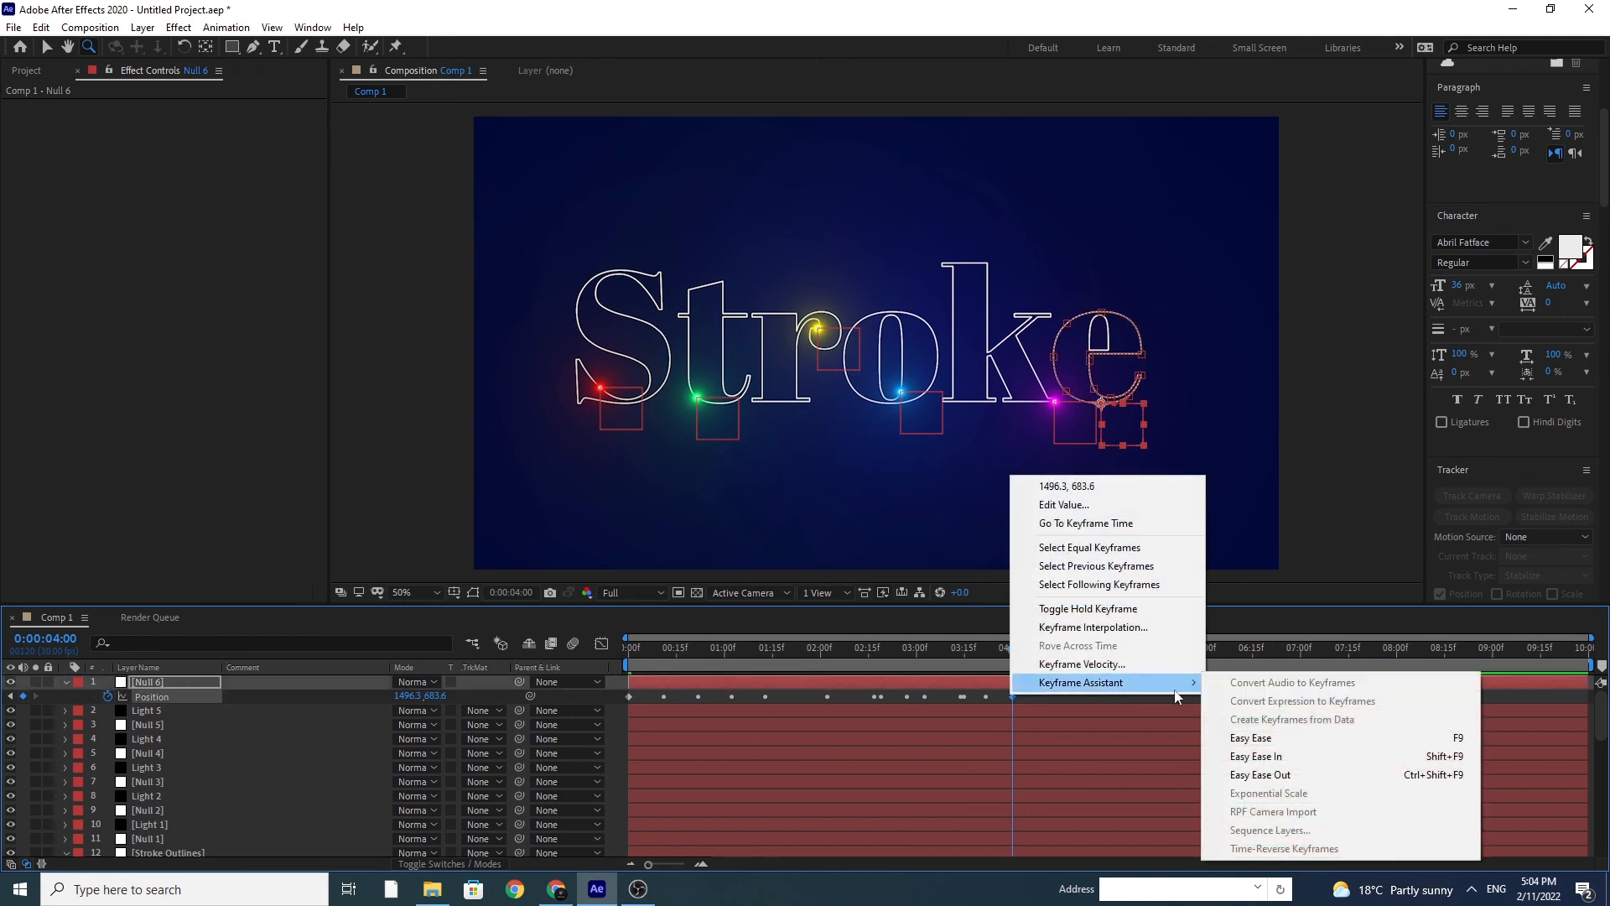
click(1239, 740)
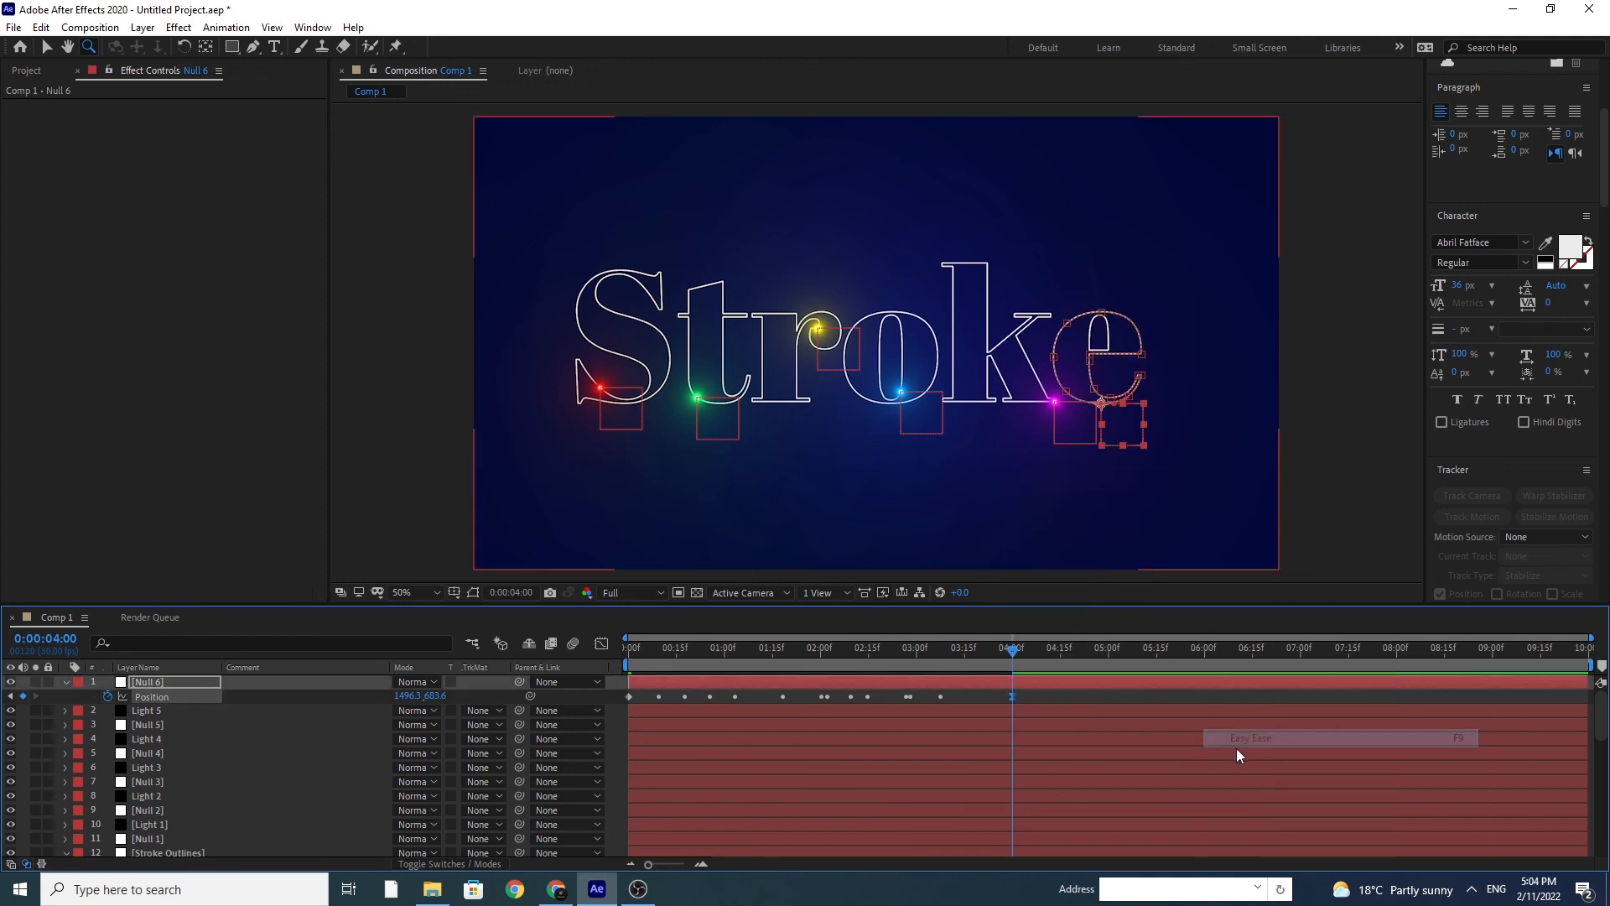
Step: Duplicate Light 5, move the copy above Null 6, and link its Optical Flares Position XY to Null 6's Position with an expression
click(142, 713)
key(ctrl+d)
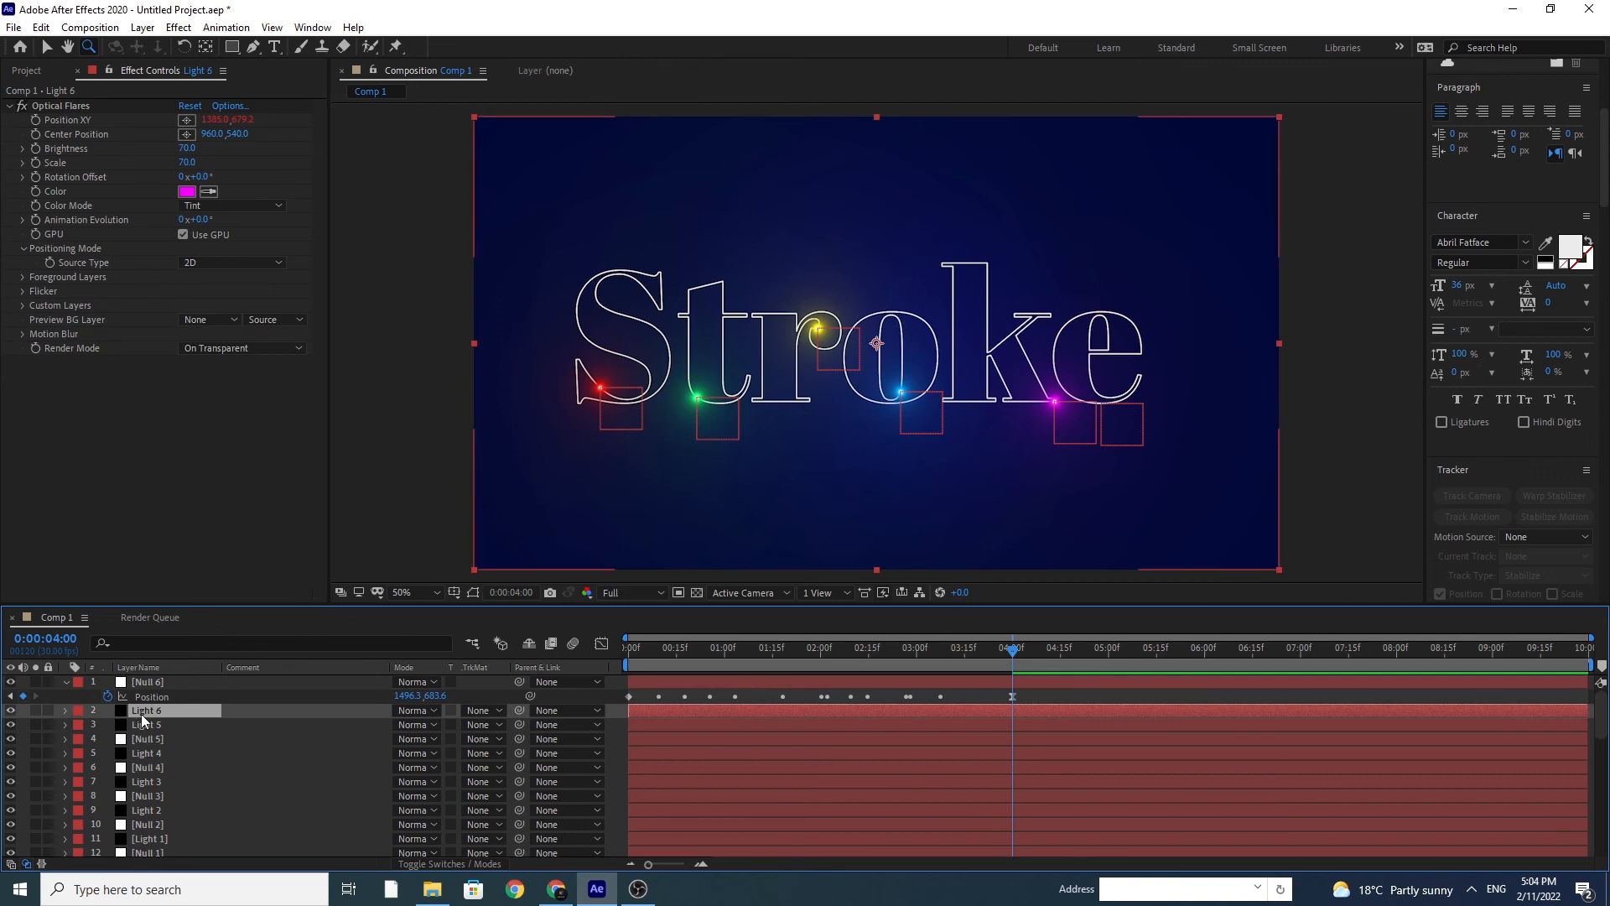
drag(144, 712, 149, 683)
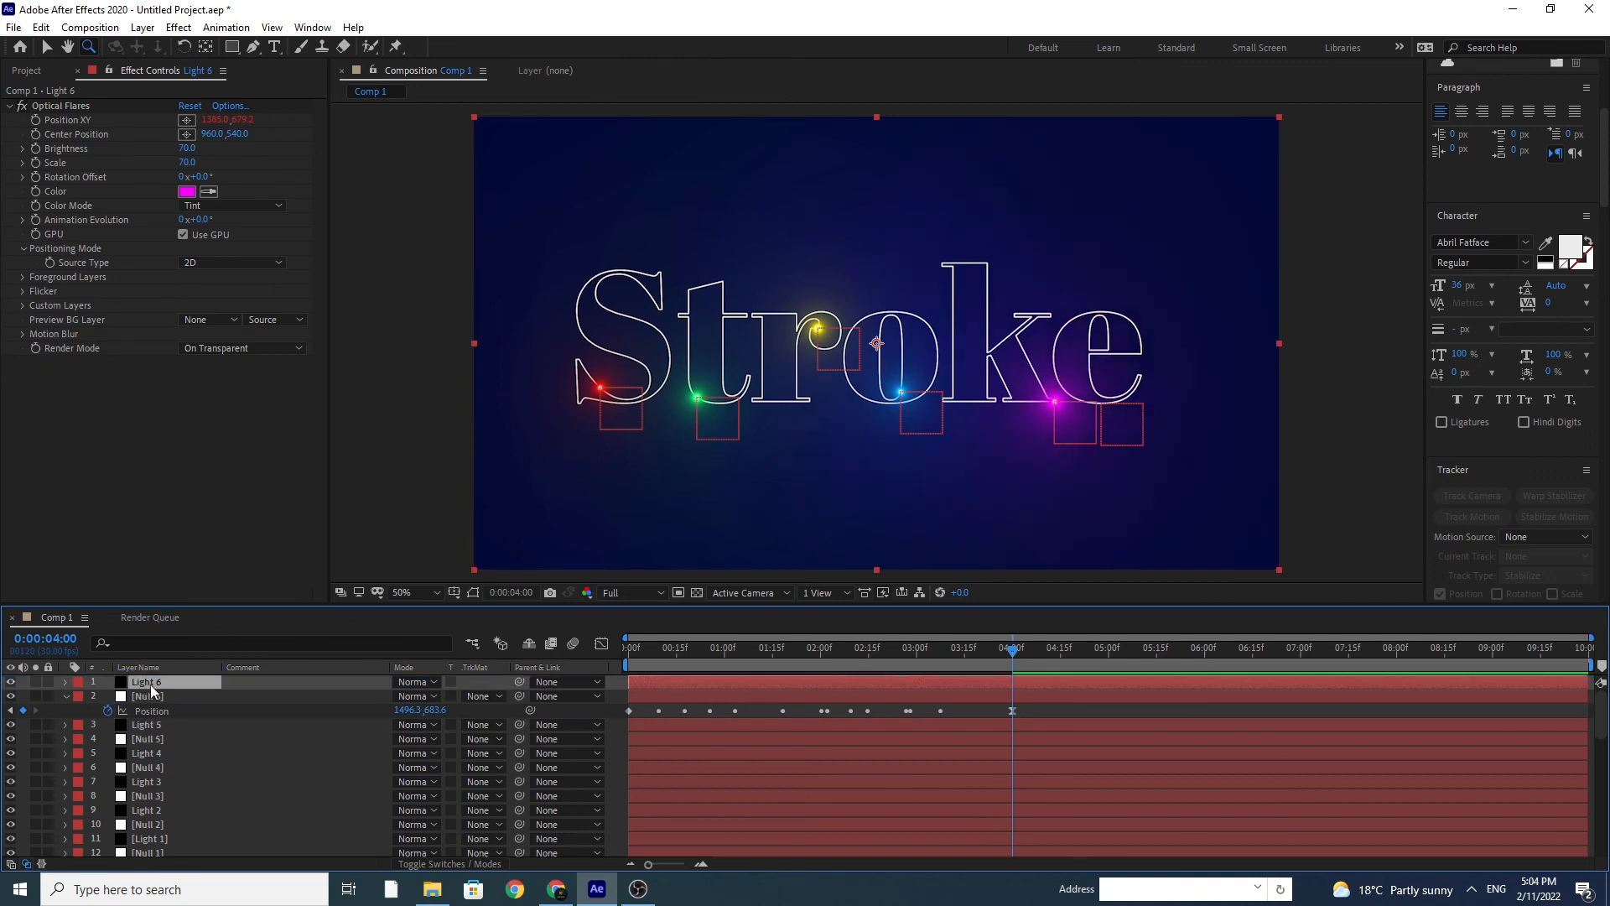
alt+click(41, 120)
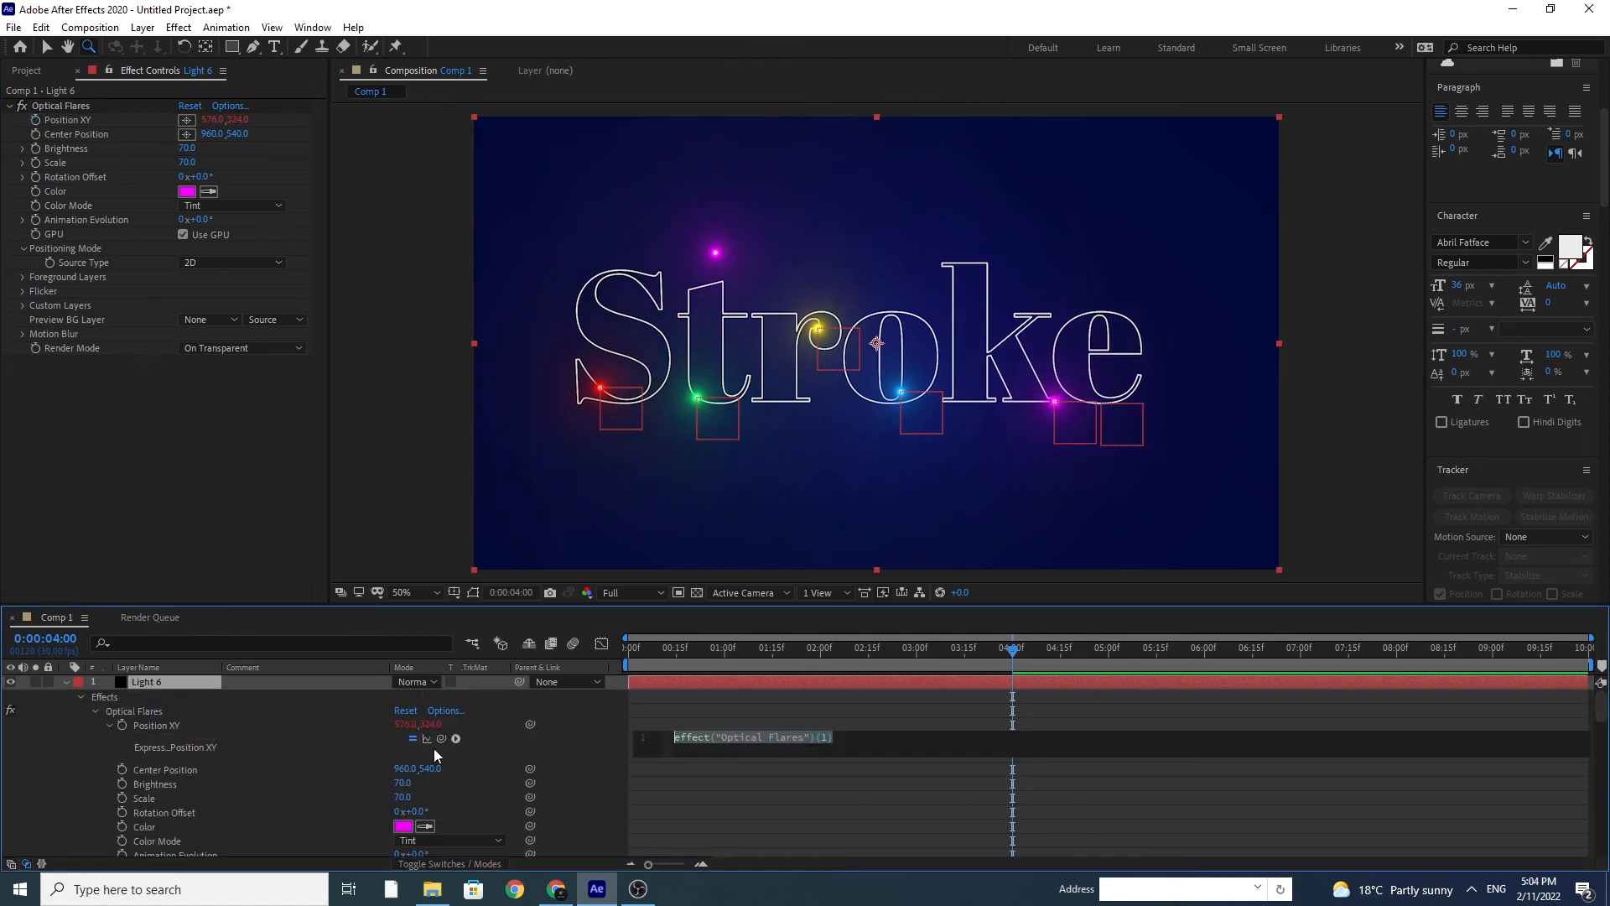
drag(440, 739, 244, 793)
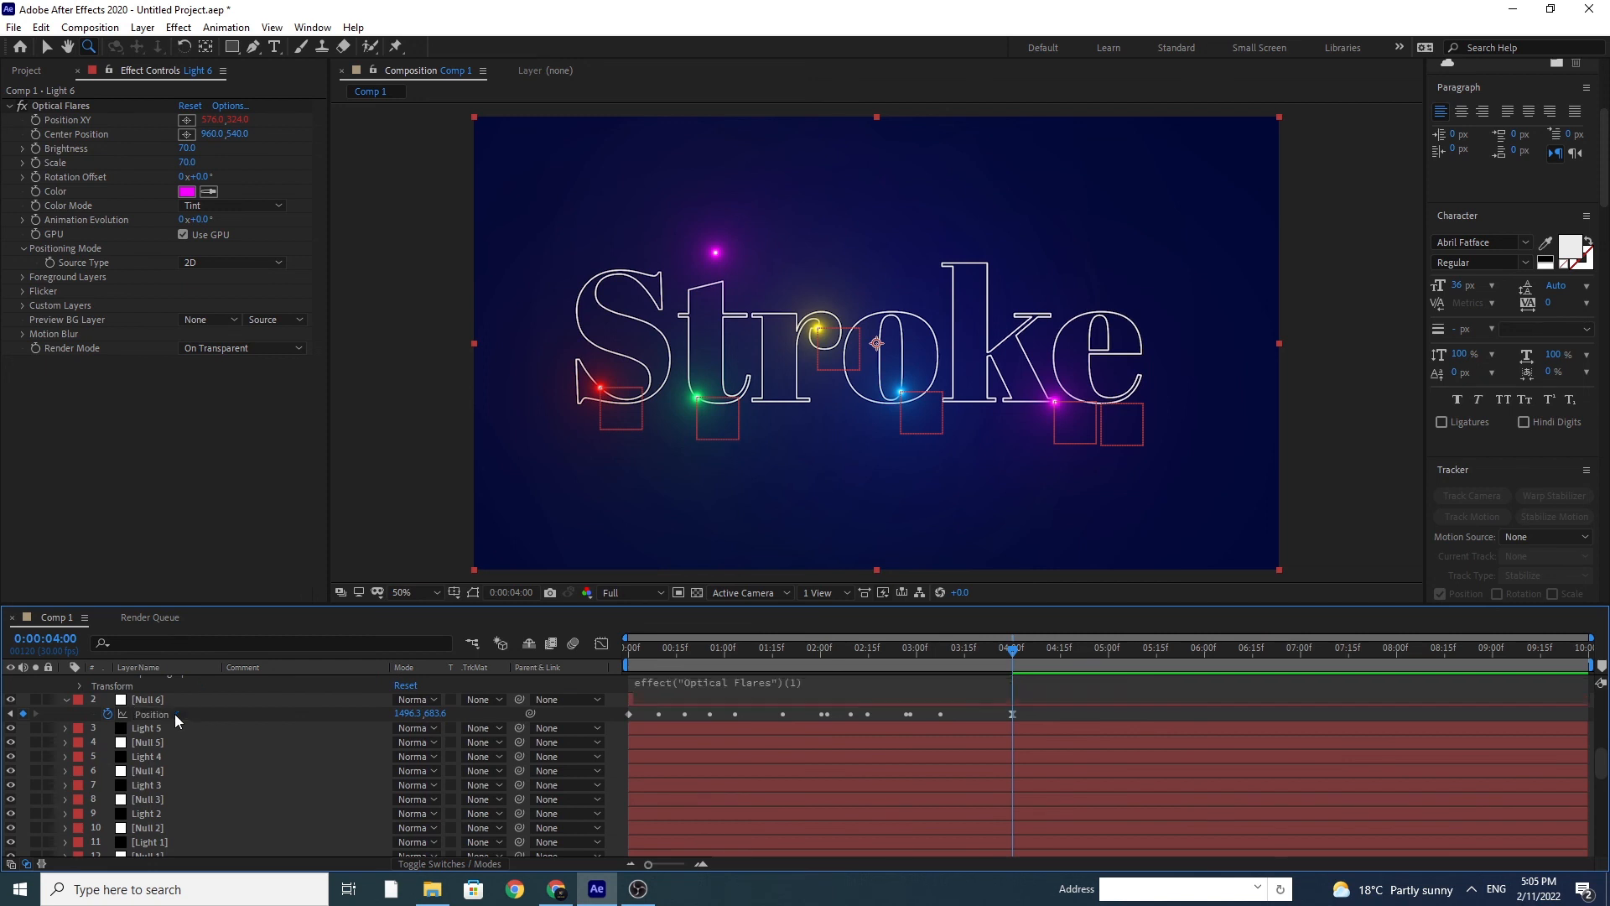
Step: Set the Optical Flares color of Light 6 to orange FF6600
click(185, 192)
click(379, 580)
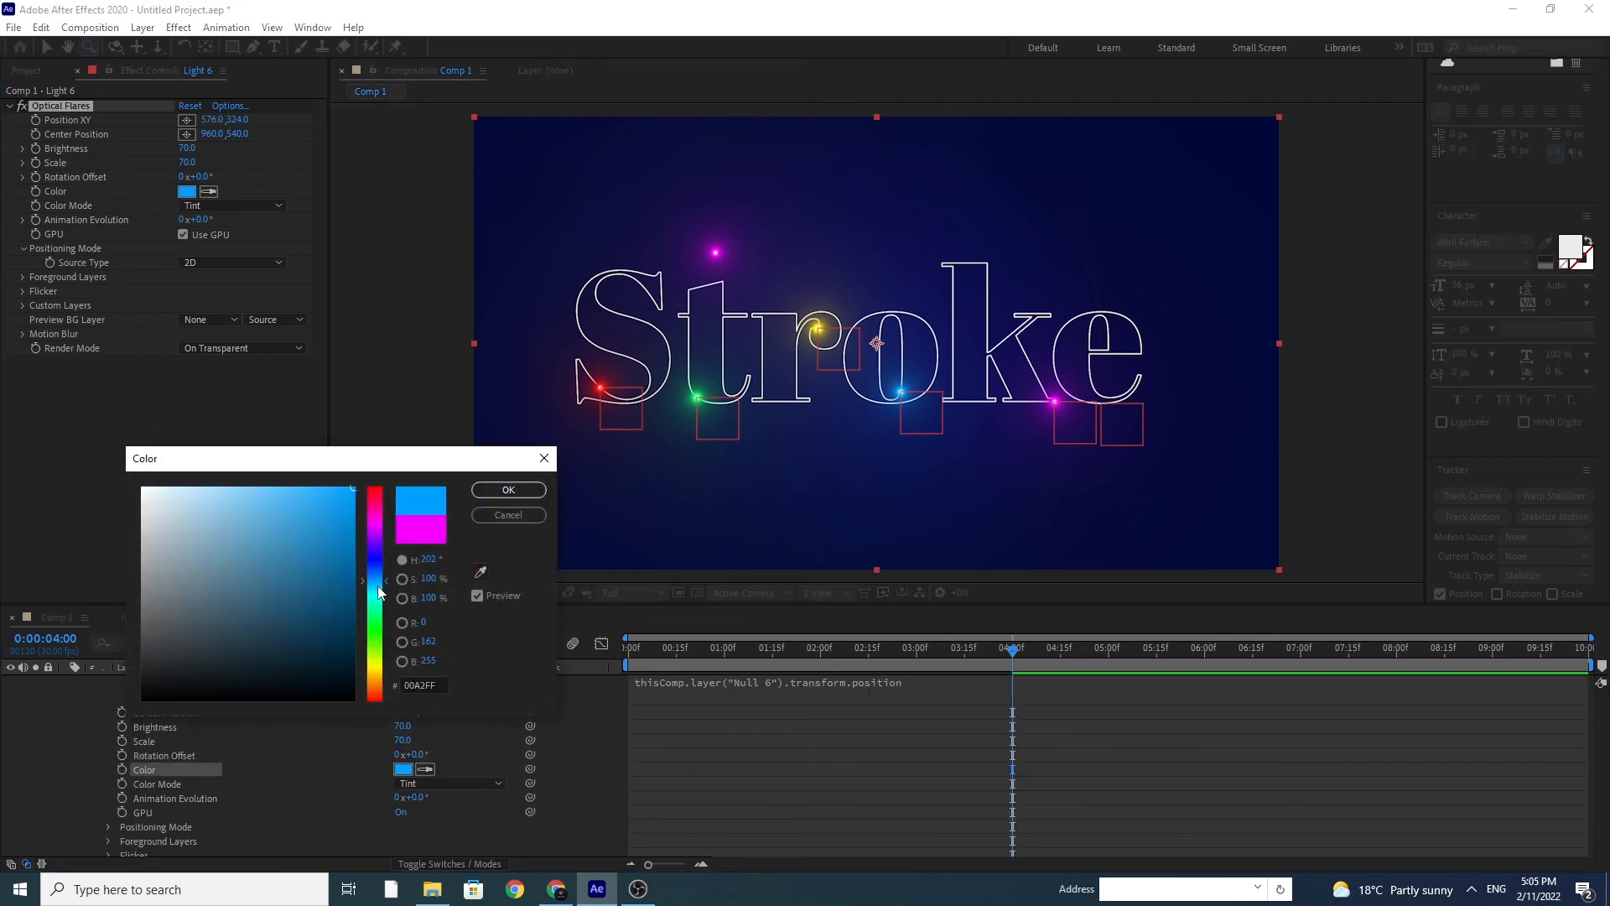
click(380, 611)
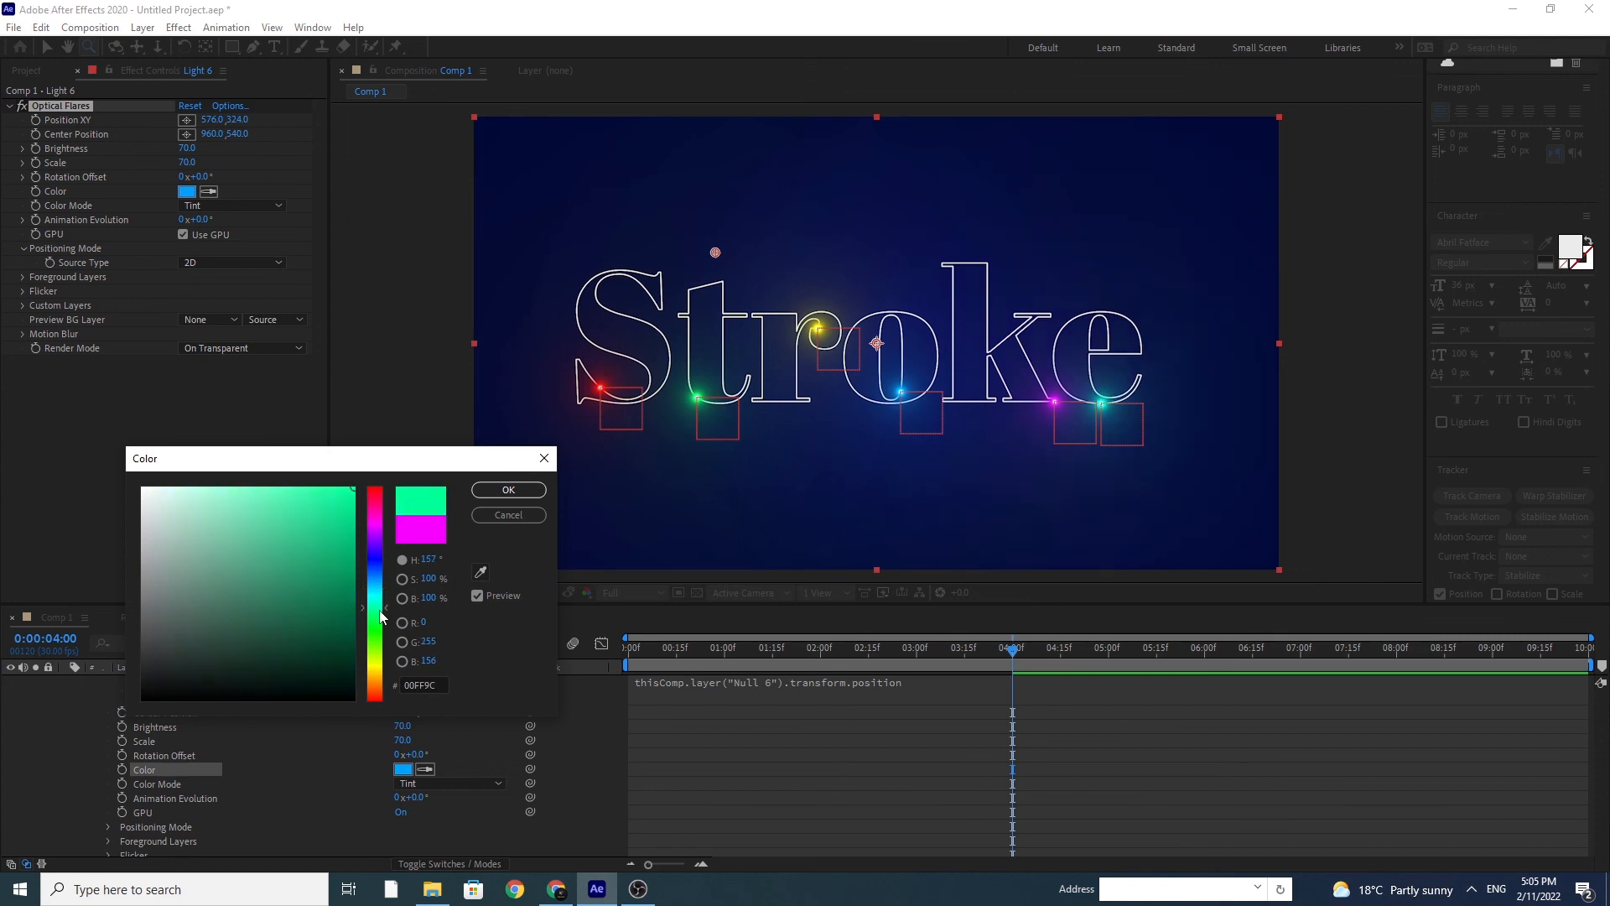
drag(379, 637, 383, 686)
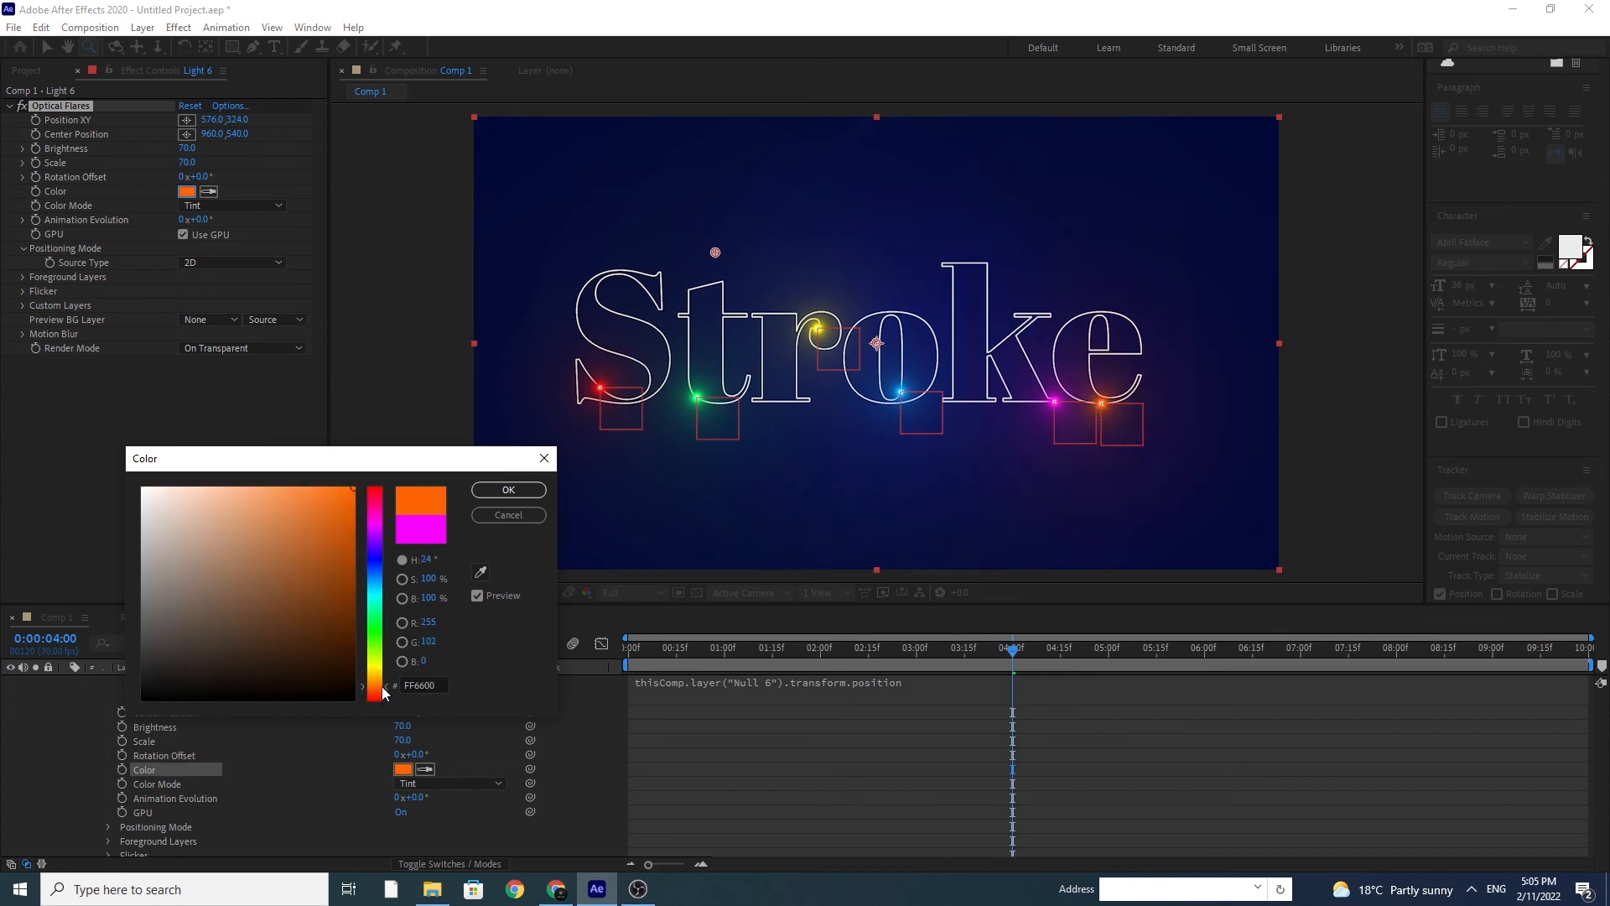
click(508, 490)
Step: Collapse the Light 6, Null 6 and Stroke Outlines layers in the timeline
scroll(228, 716, up, 2)
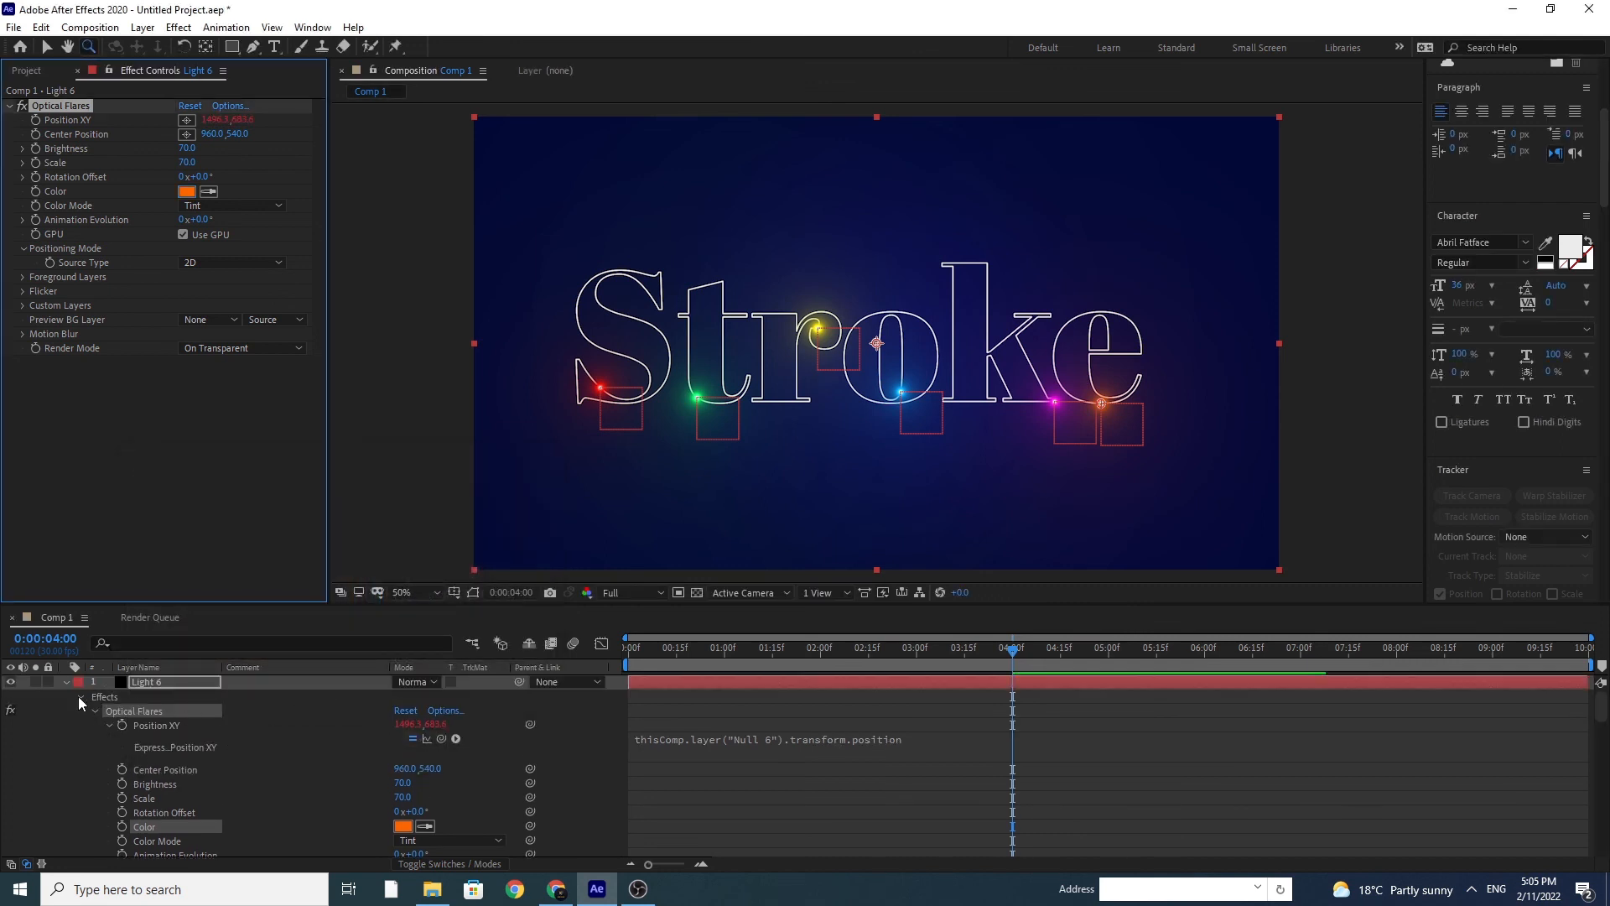
click(67, 682)
click(66, 696)
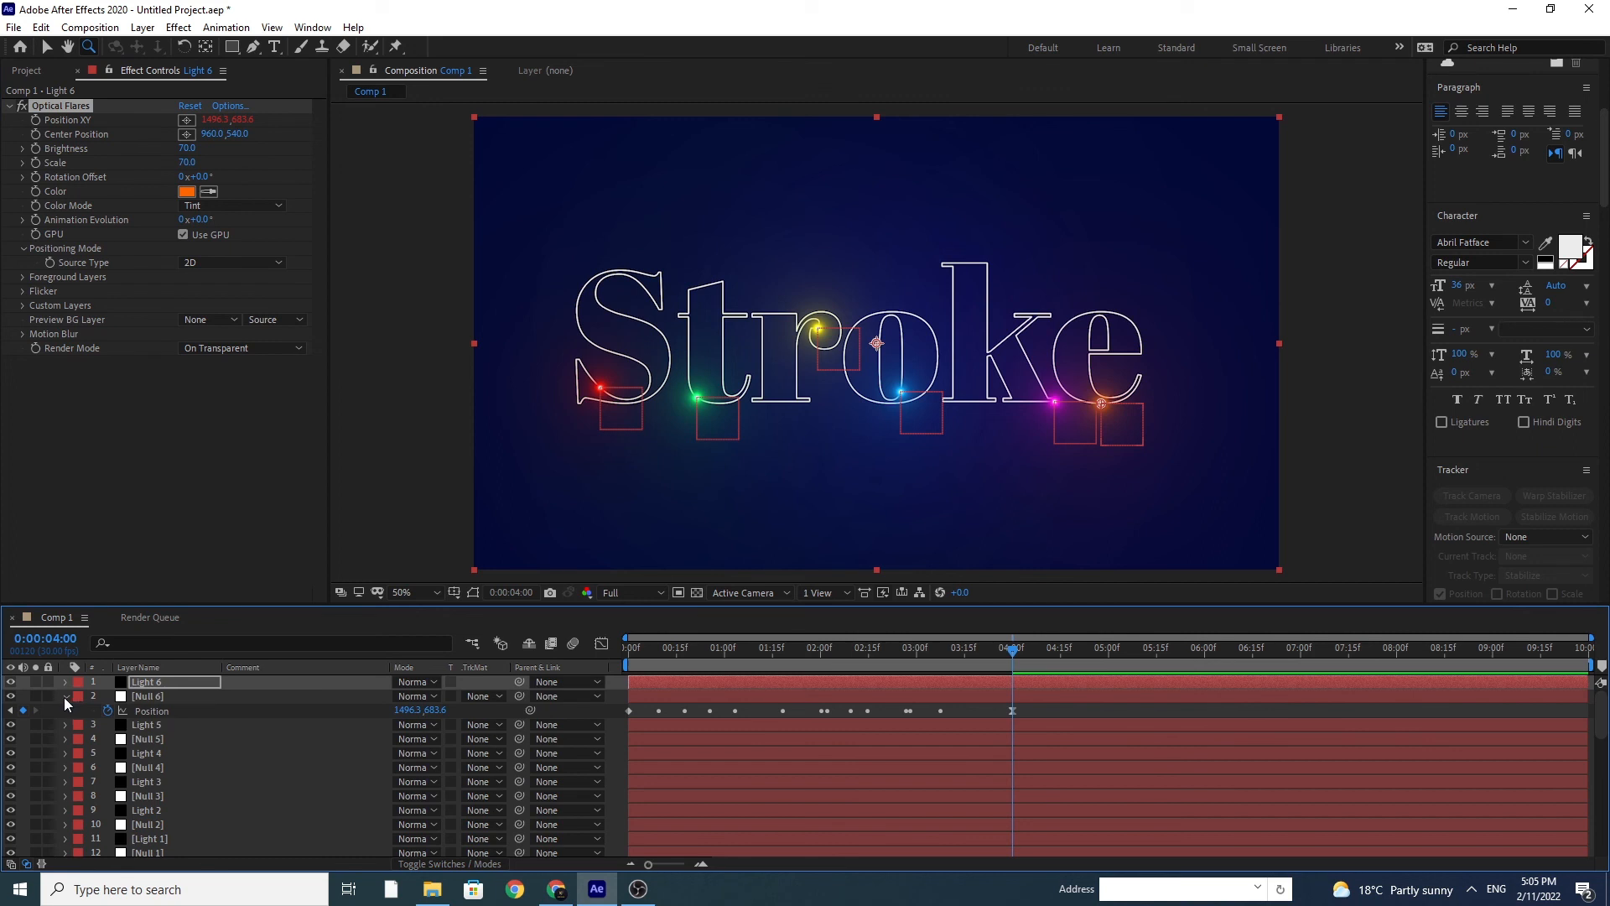
click(64, 697)
scroll(189, 769, down, 1)
click(64, 811)
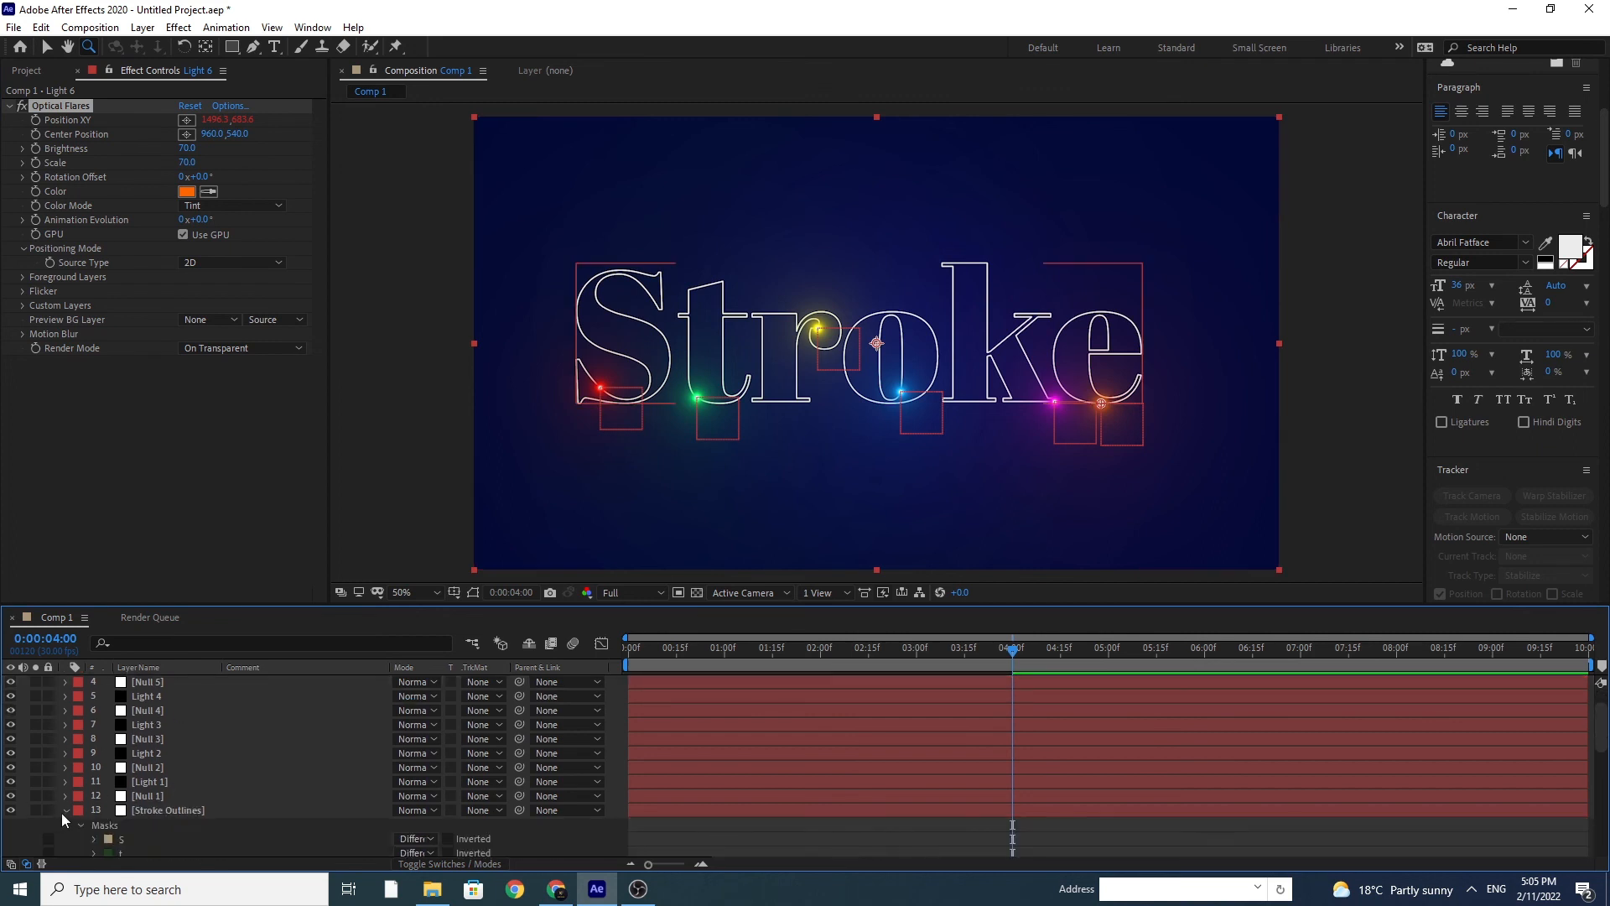
click(65, 810)
Step: Preview the finished stroke animation from 0:00
drag(655, 652, 582, 695)
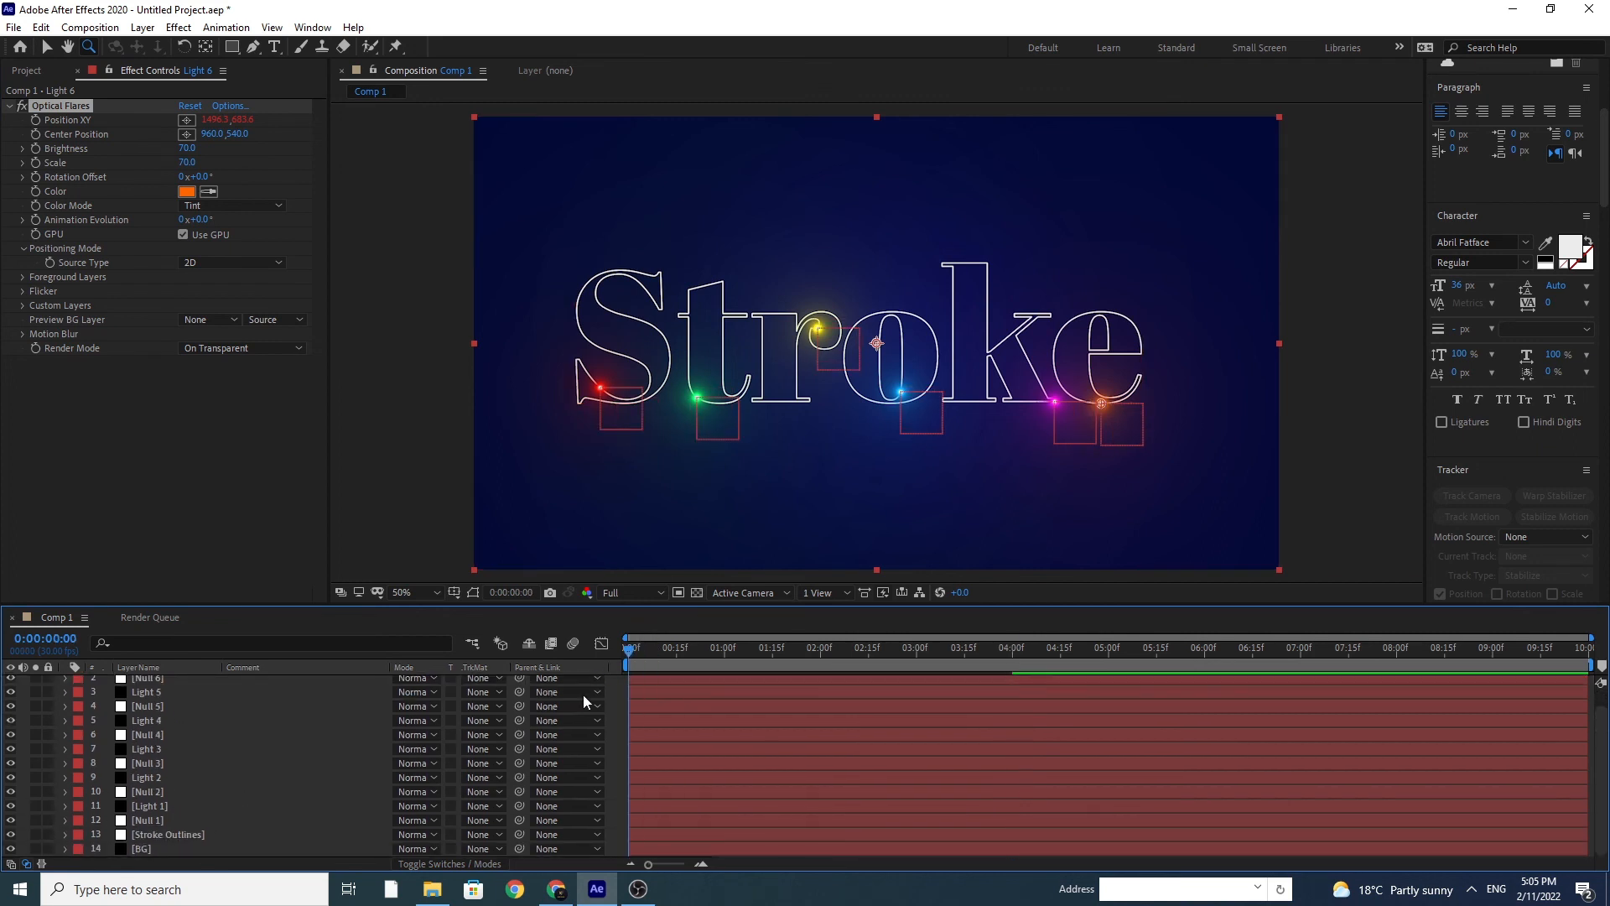
key(space)
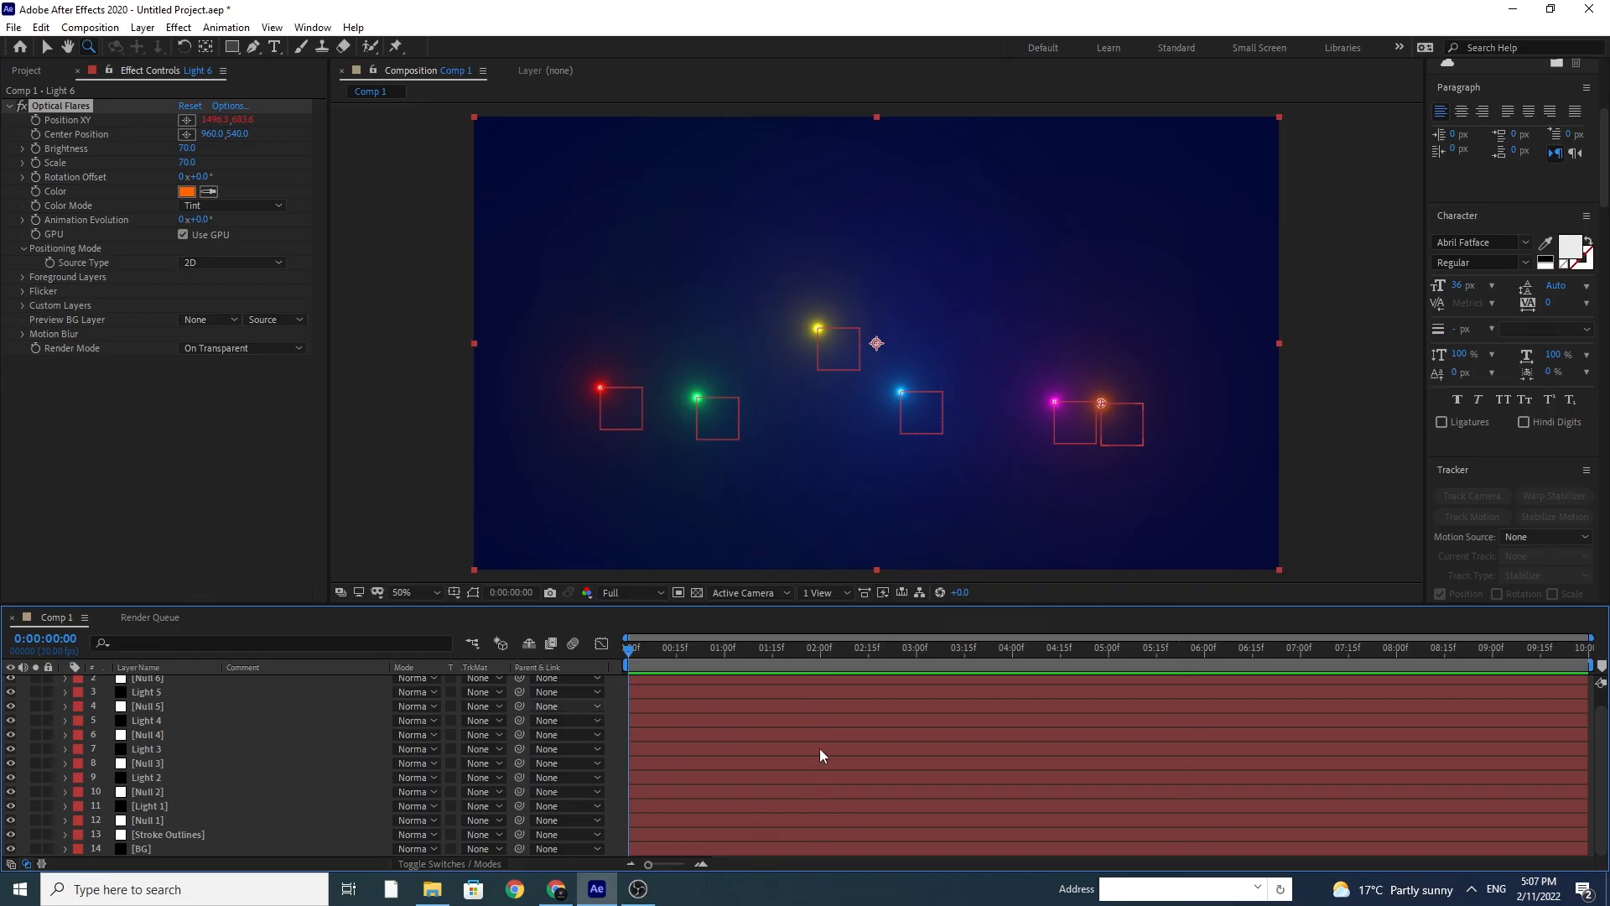
key(space)
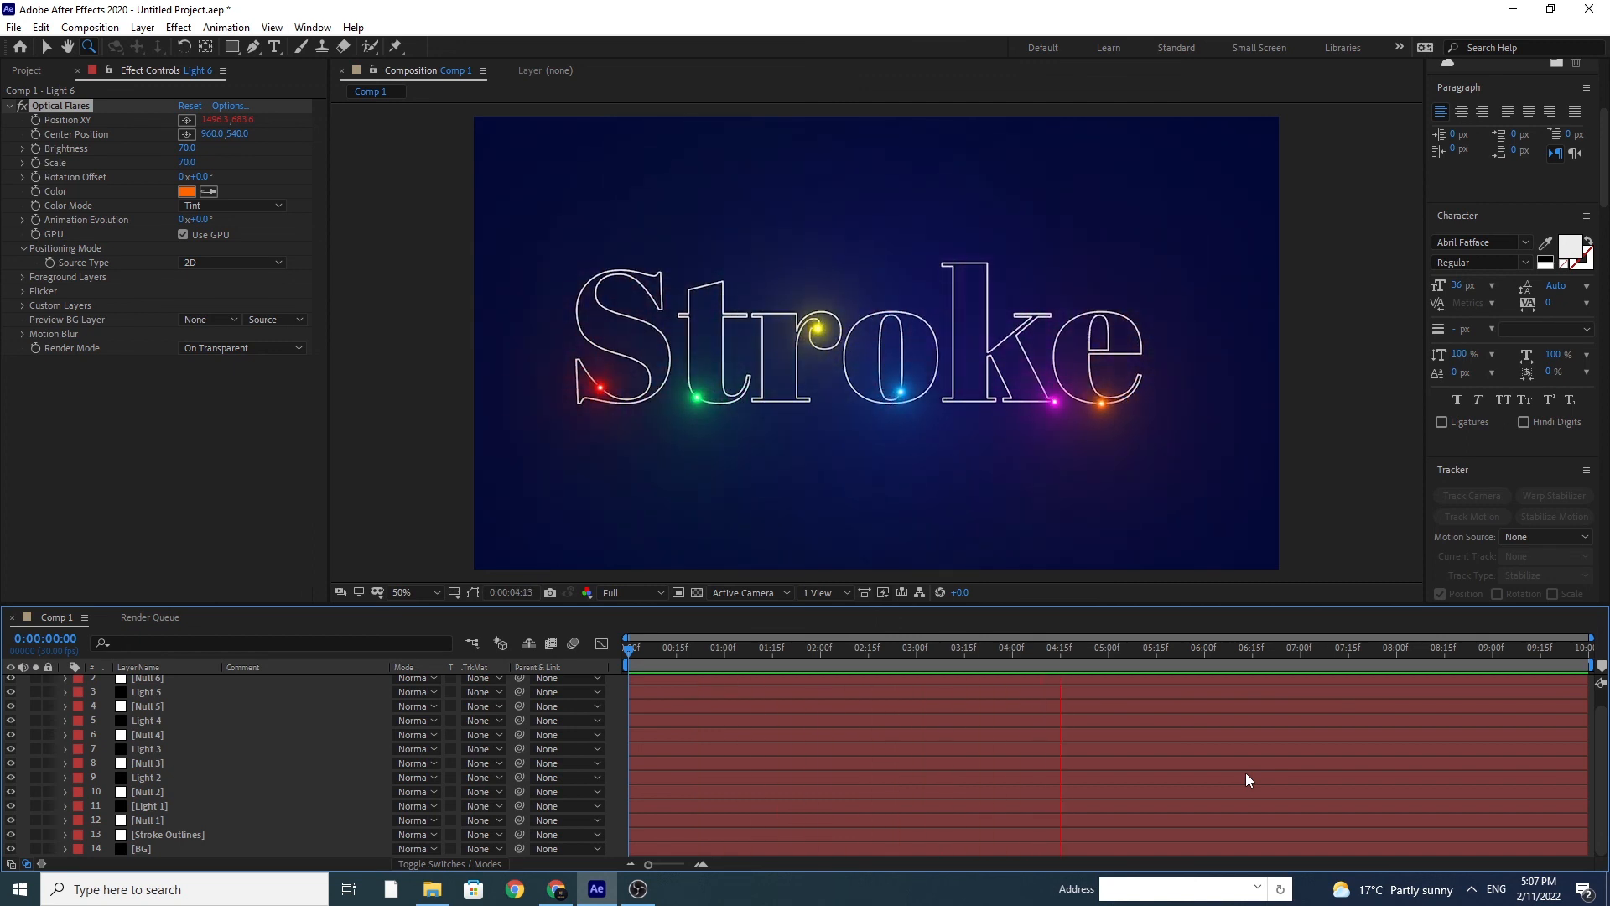
key(space)
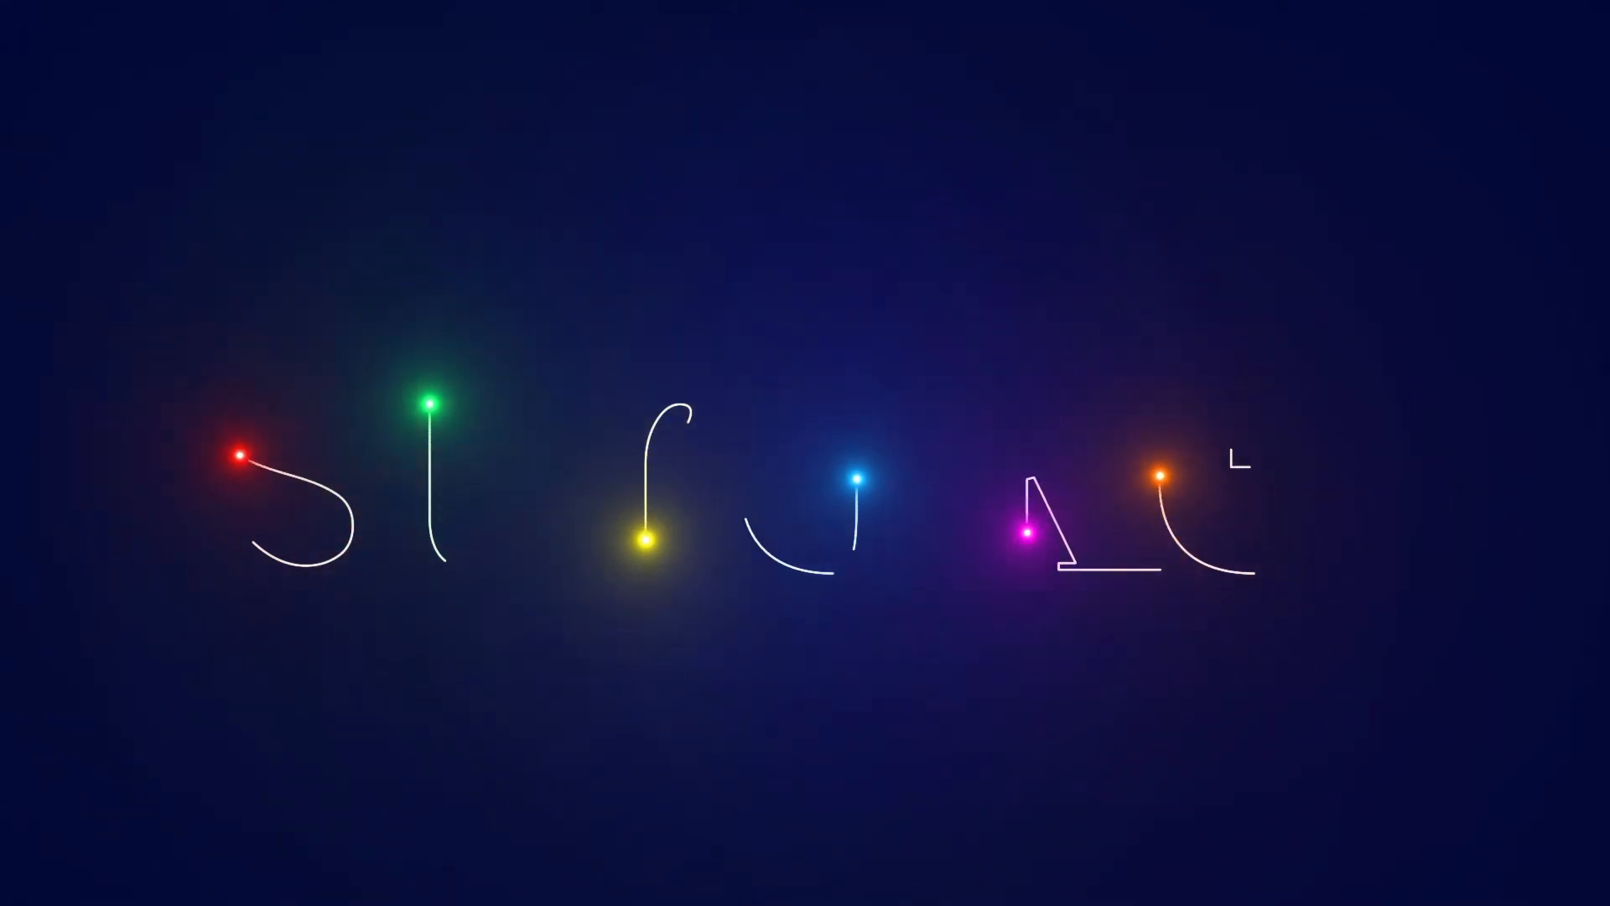